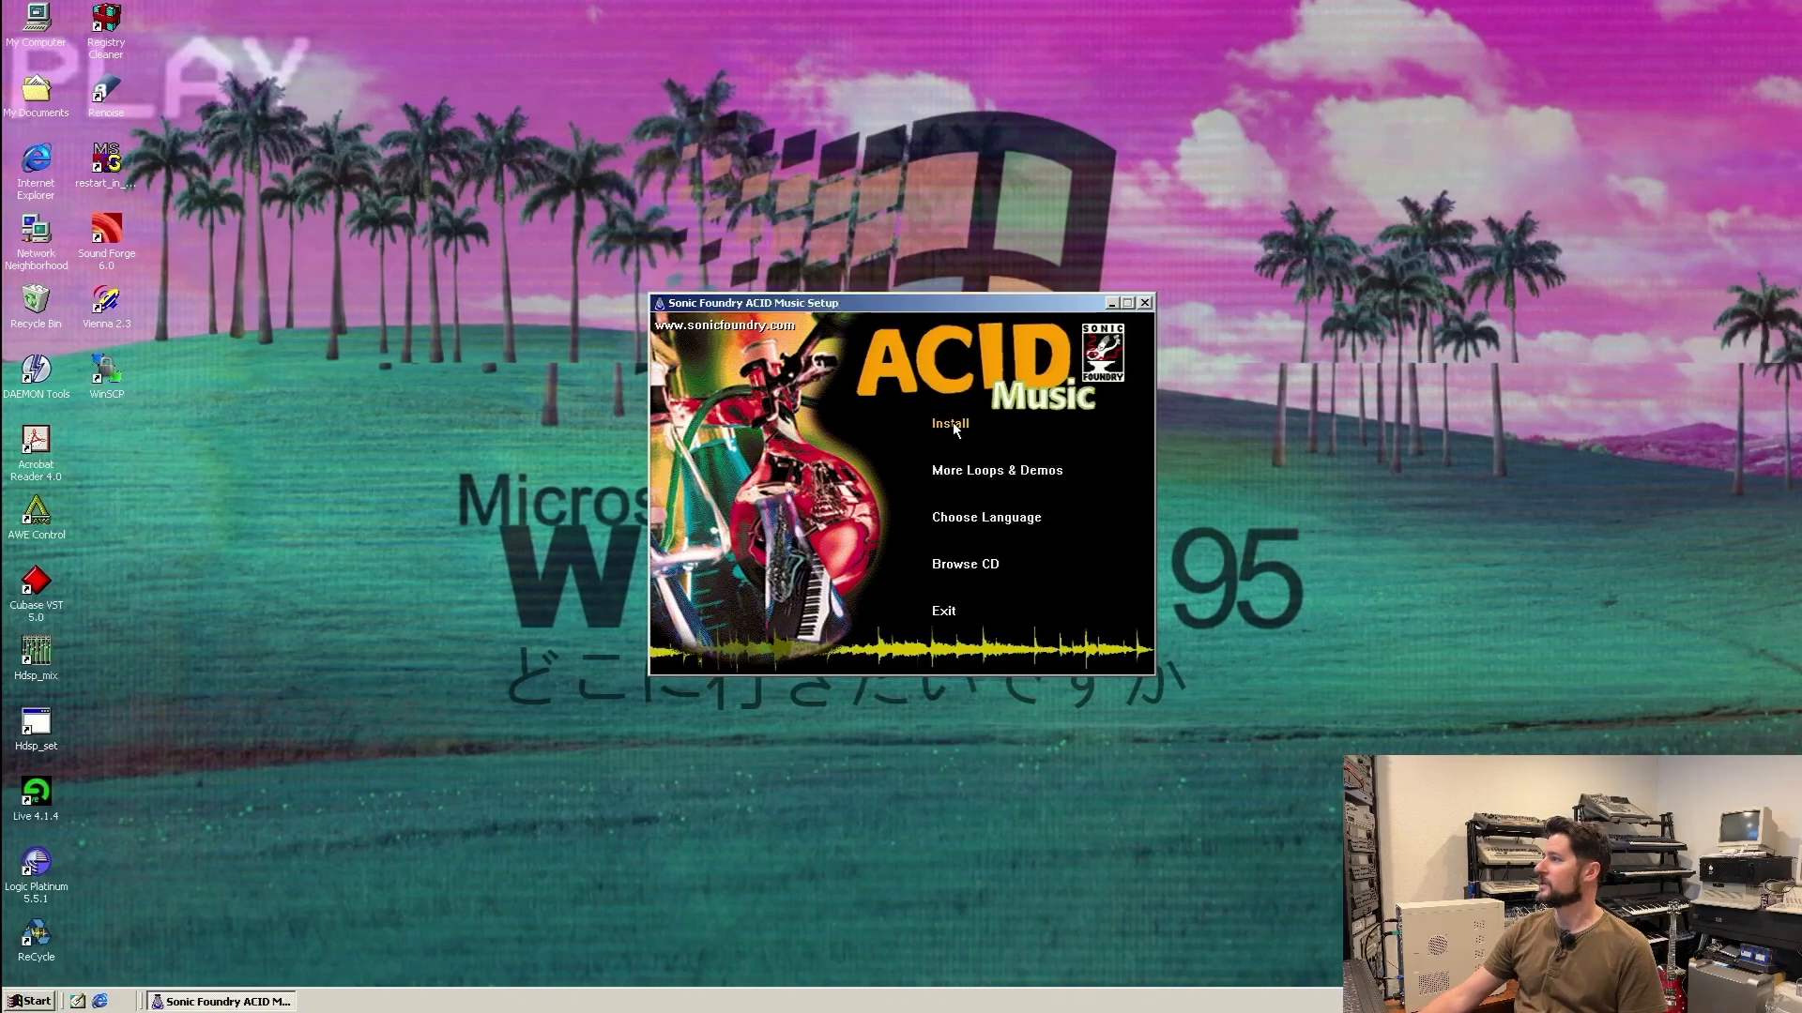
Start the ACID Music installation and accept the end user license agreement.
left_click(951, 423)
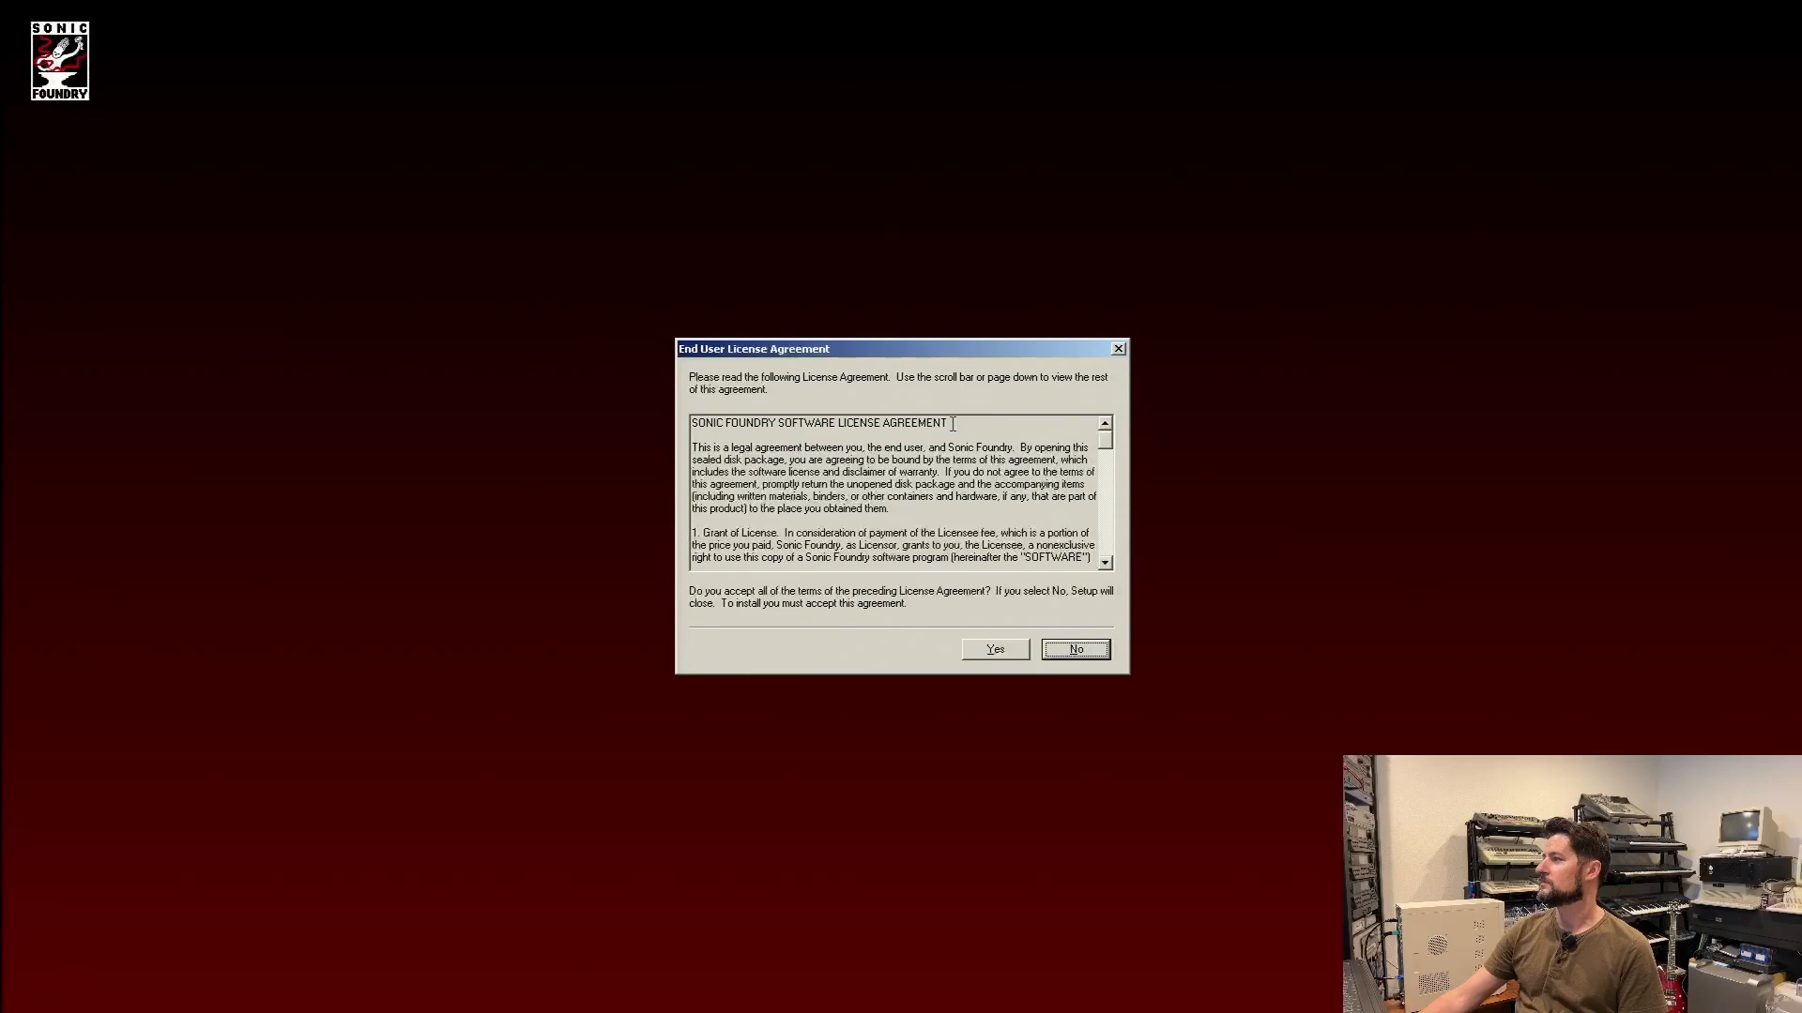
left_click_drag(1107, 447, 1107, 549)
left_click(990, 653)
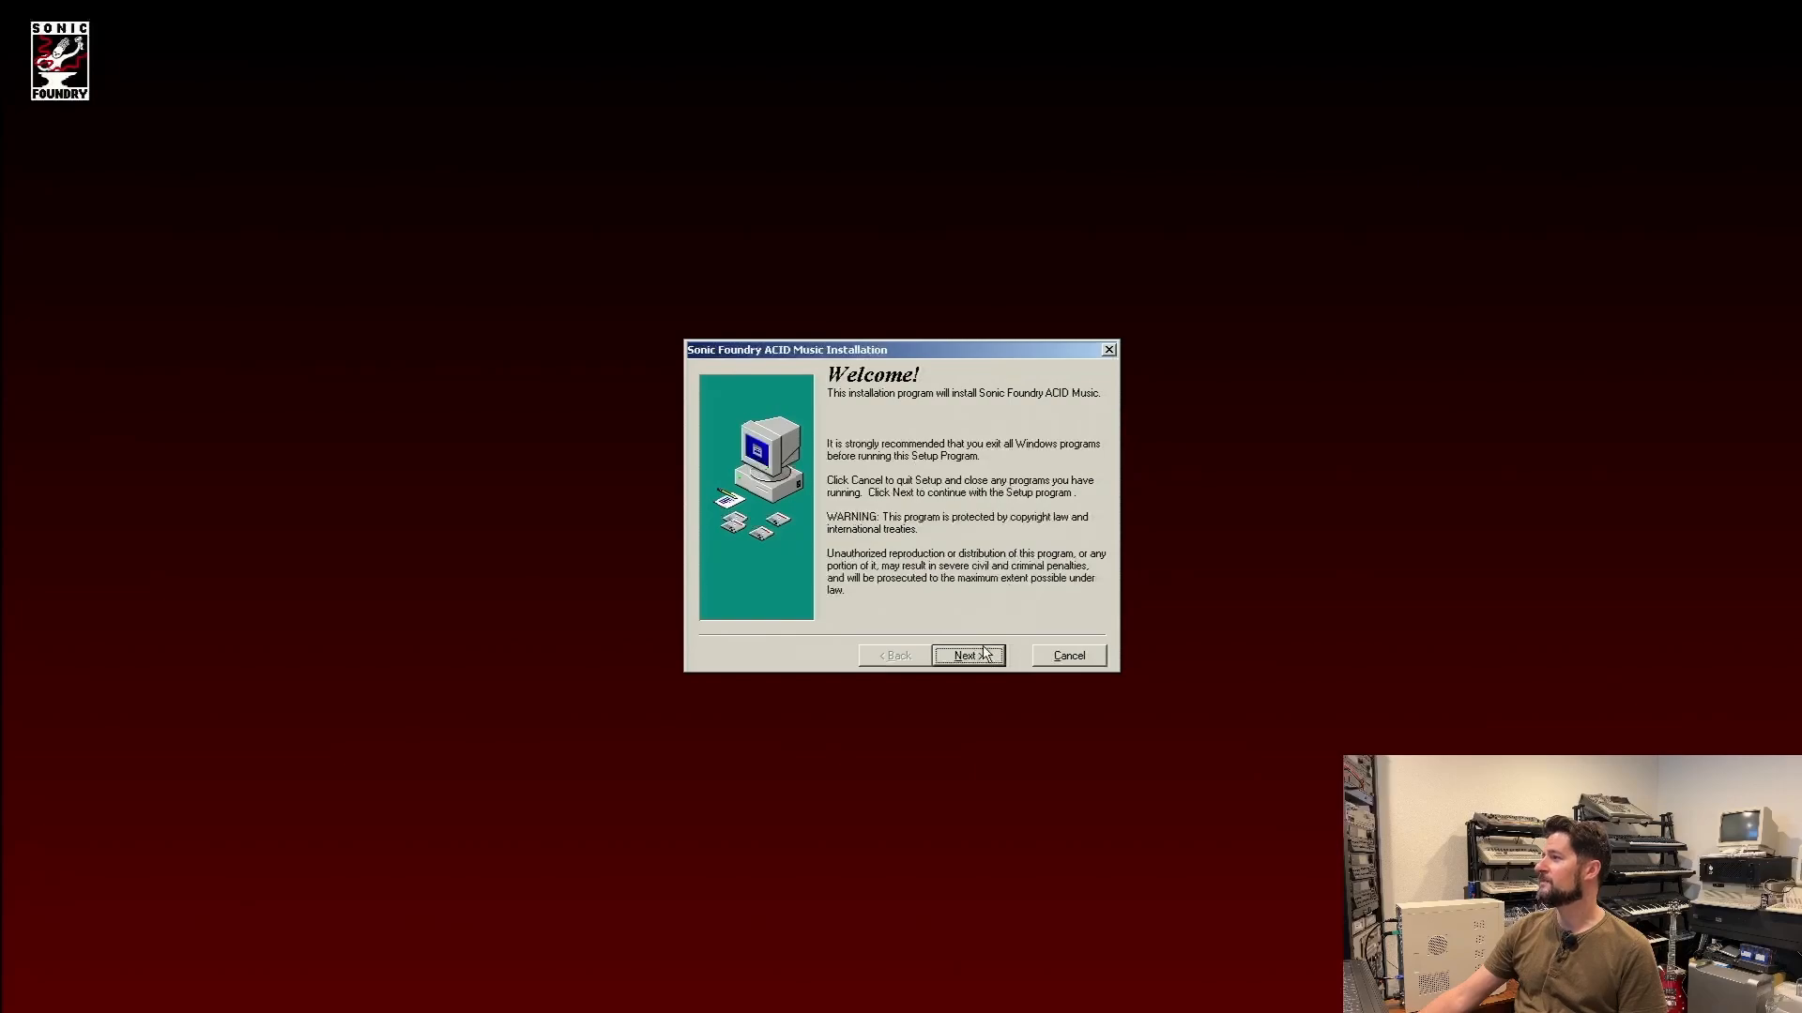
Proceed through the setup wizard with the prefilled registration details and the default destination directory, and install ACID Music.
left_click(993, 654)
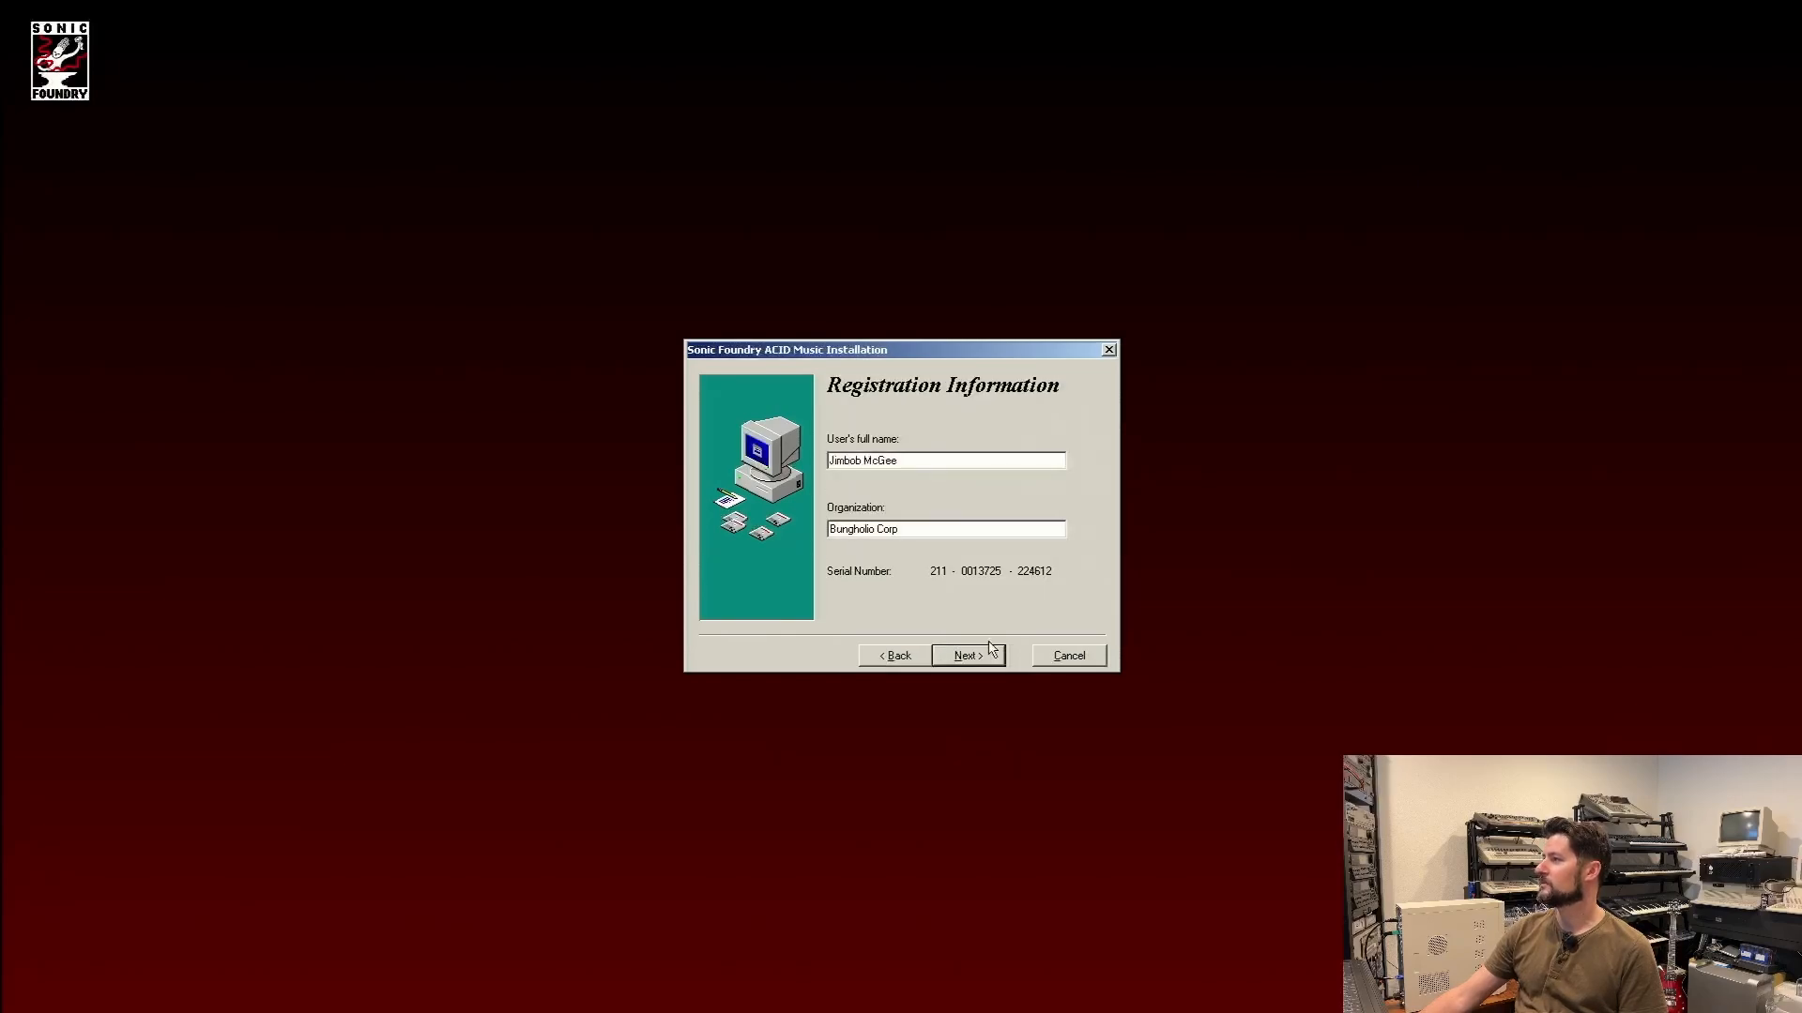
left_click(996, 659)
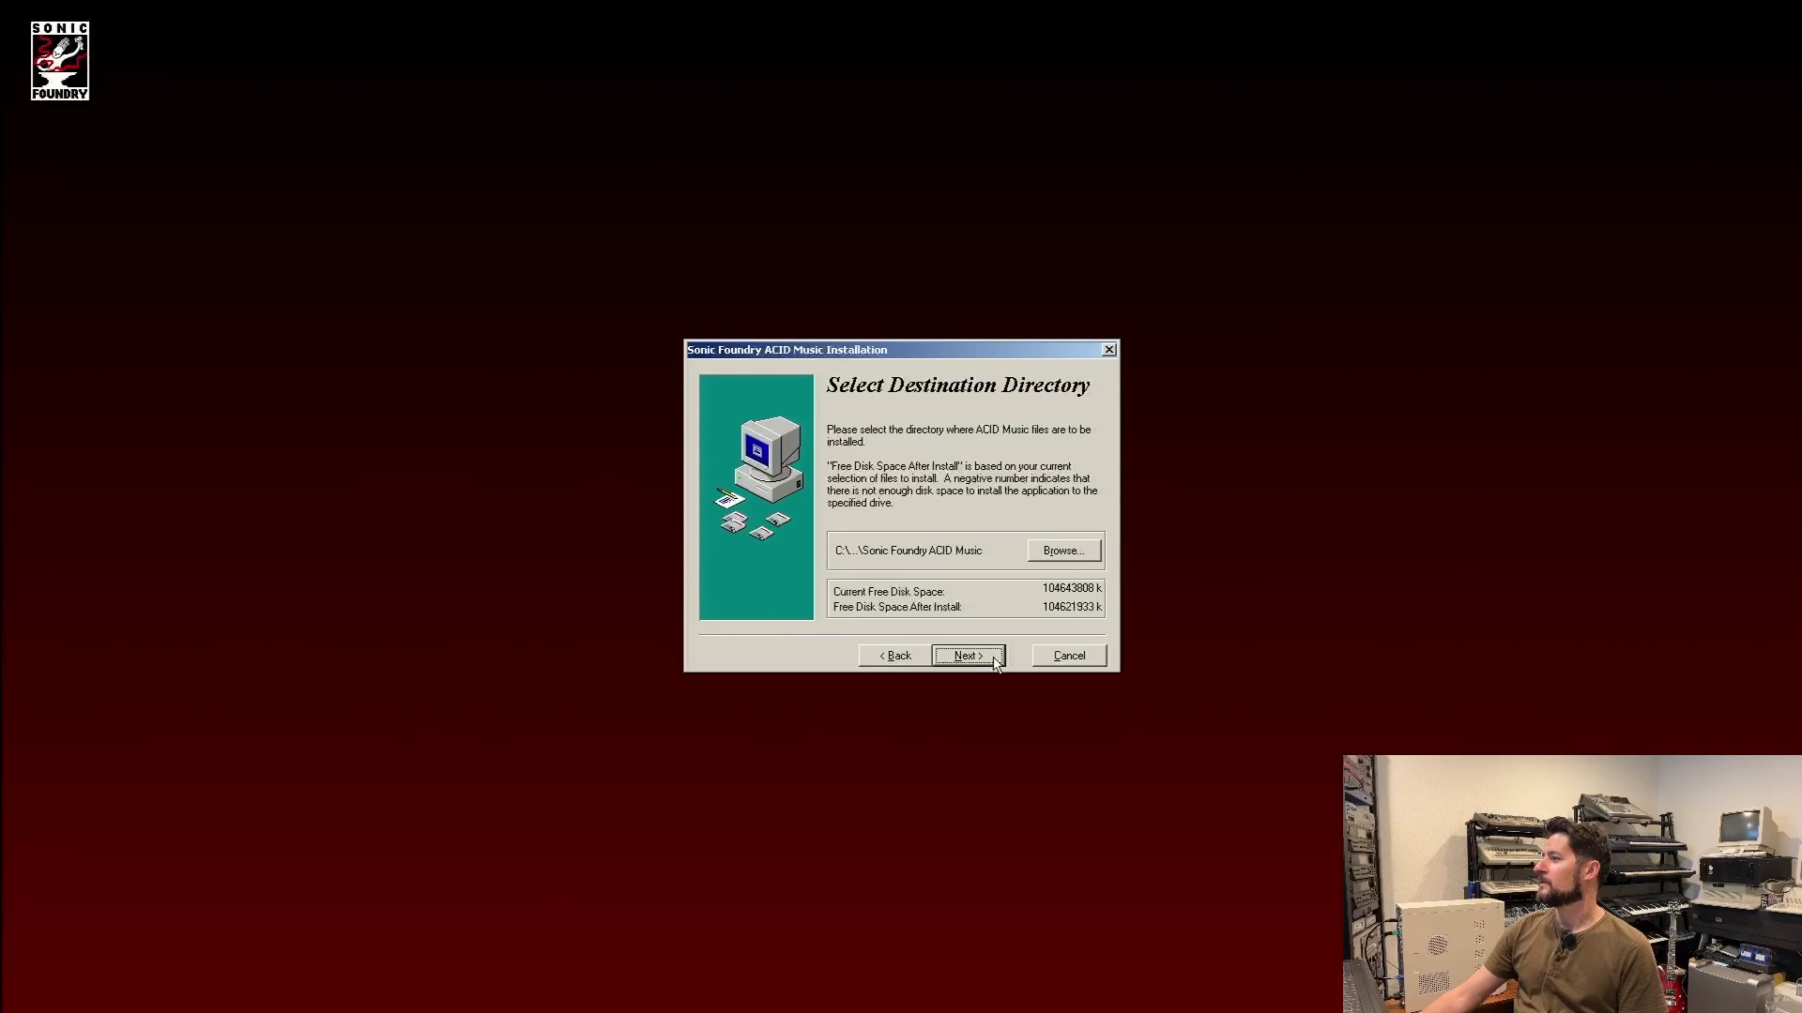
left_click(996, 660)
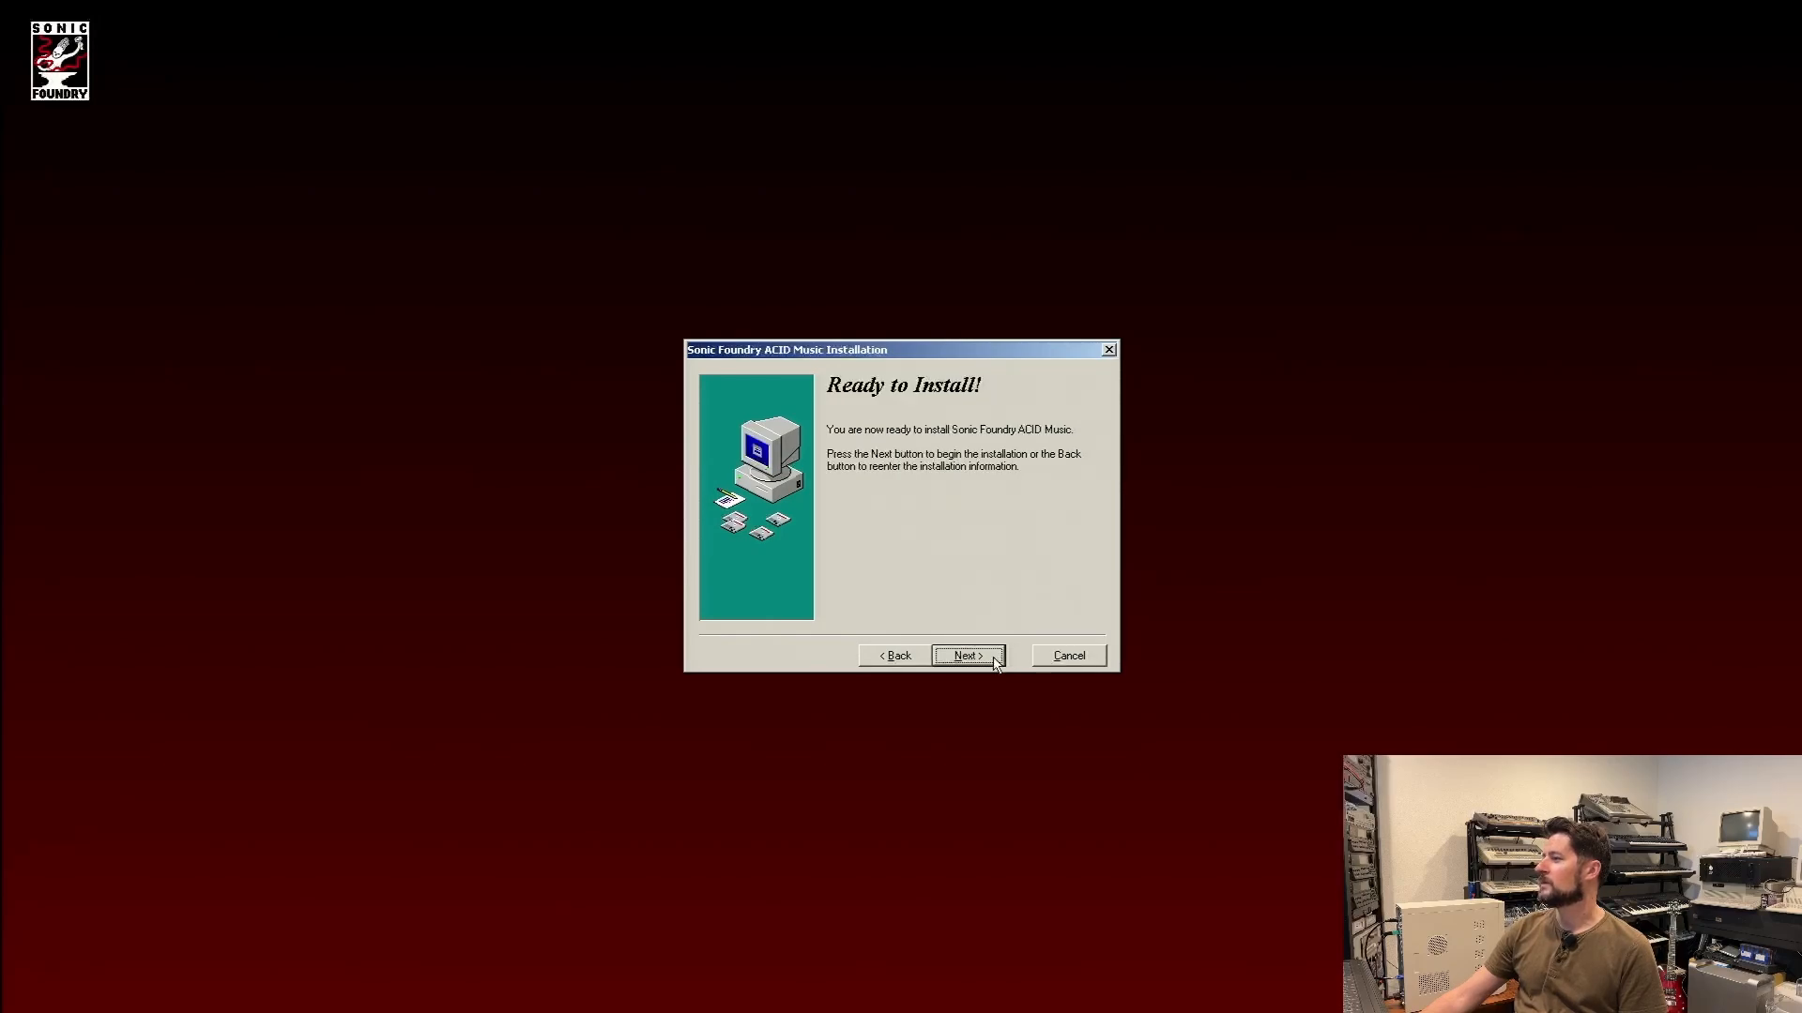
left_click(995, 660)
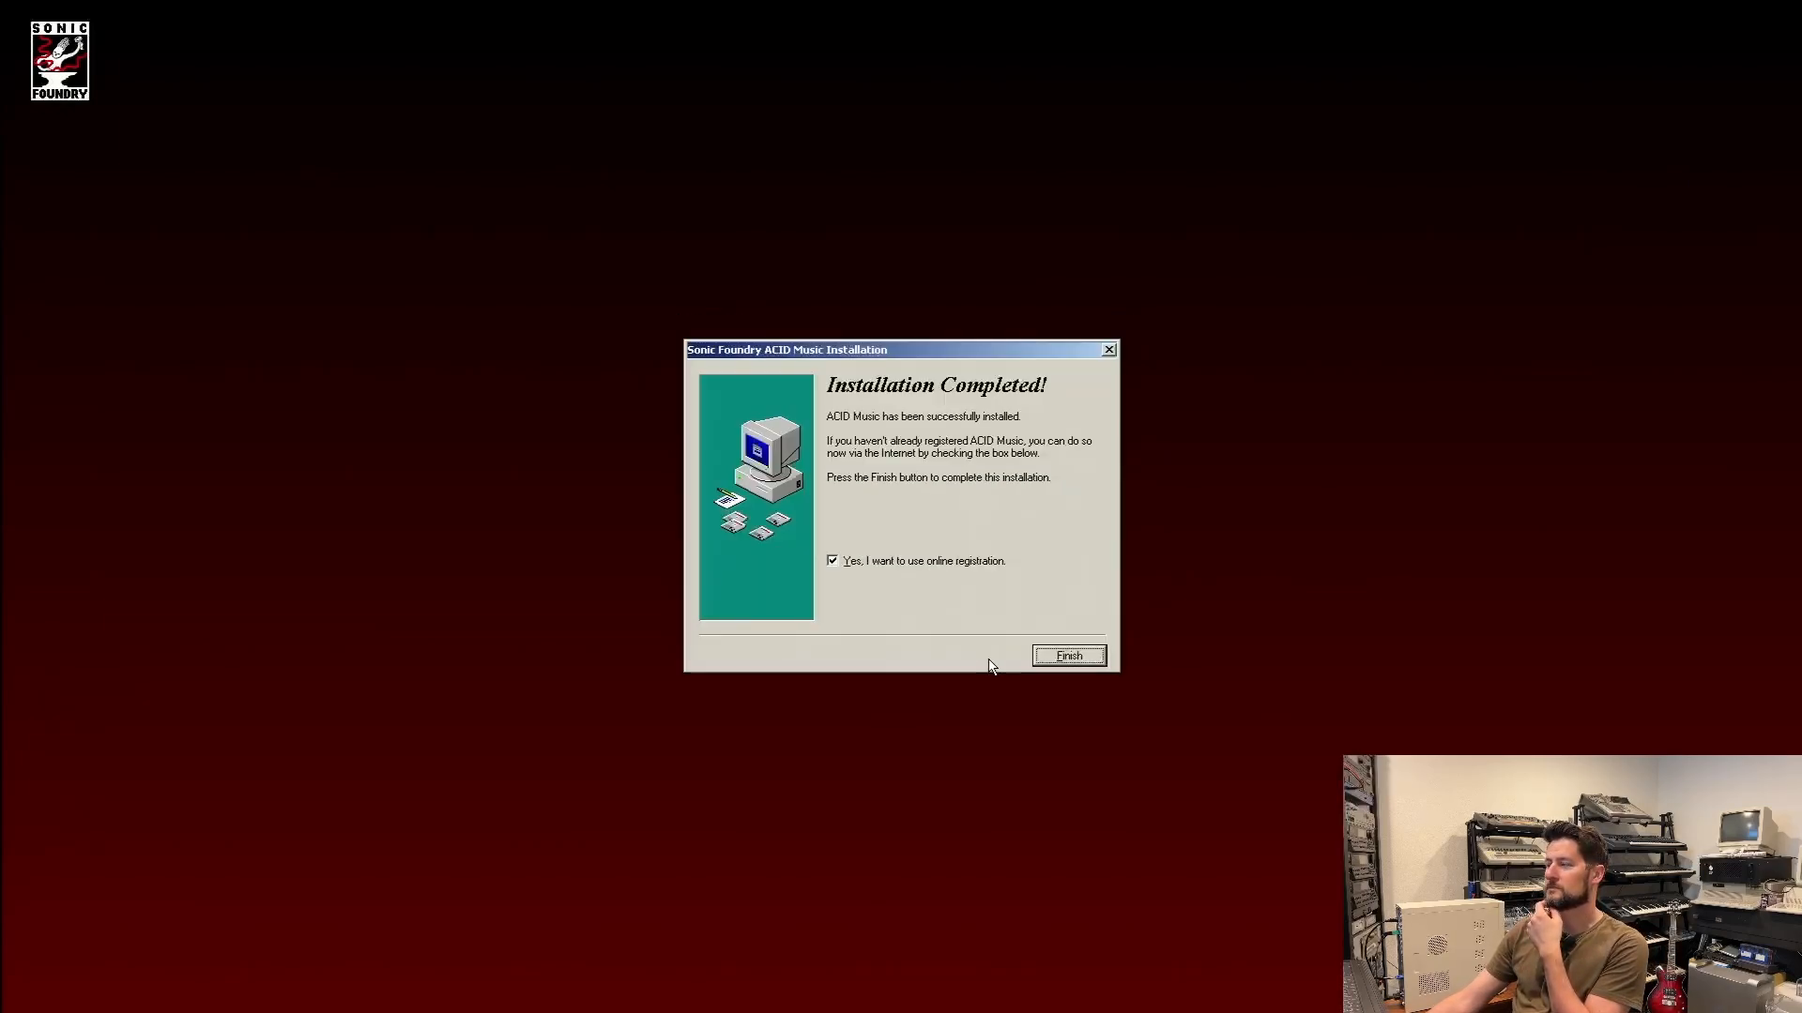
Decline online registration, finish the installation and exit the ACID Music setup launcher.
left_click(972, 565)
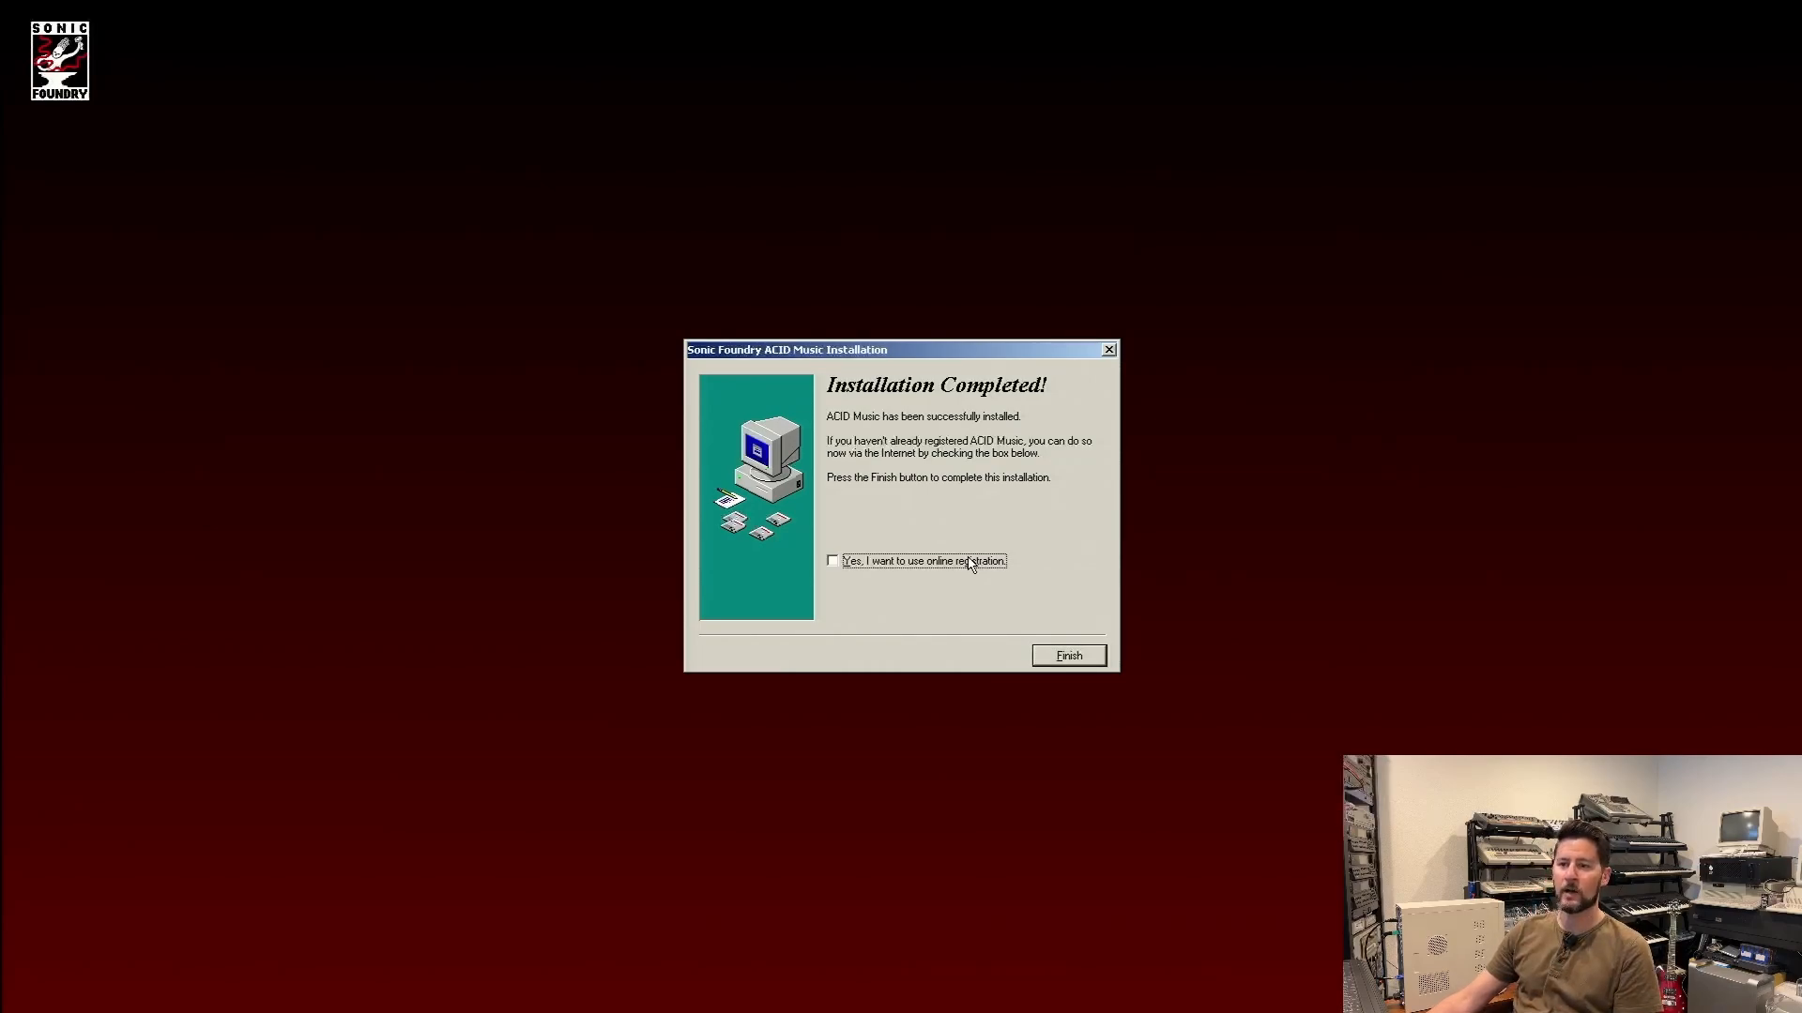
left_click(1083, 657)
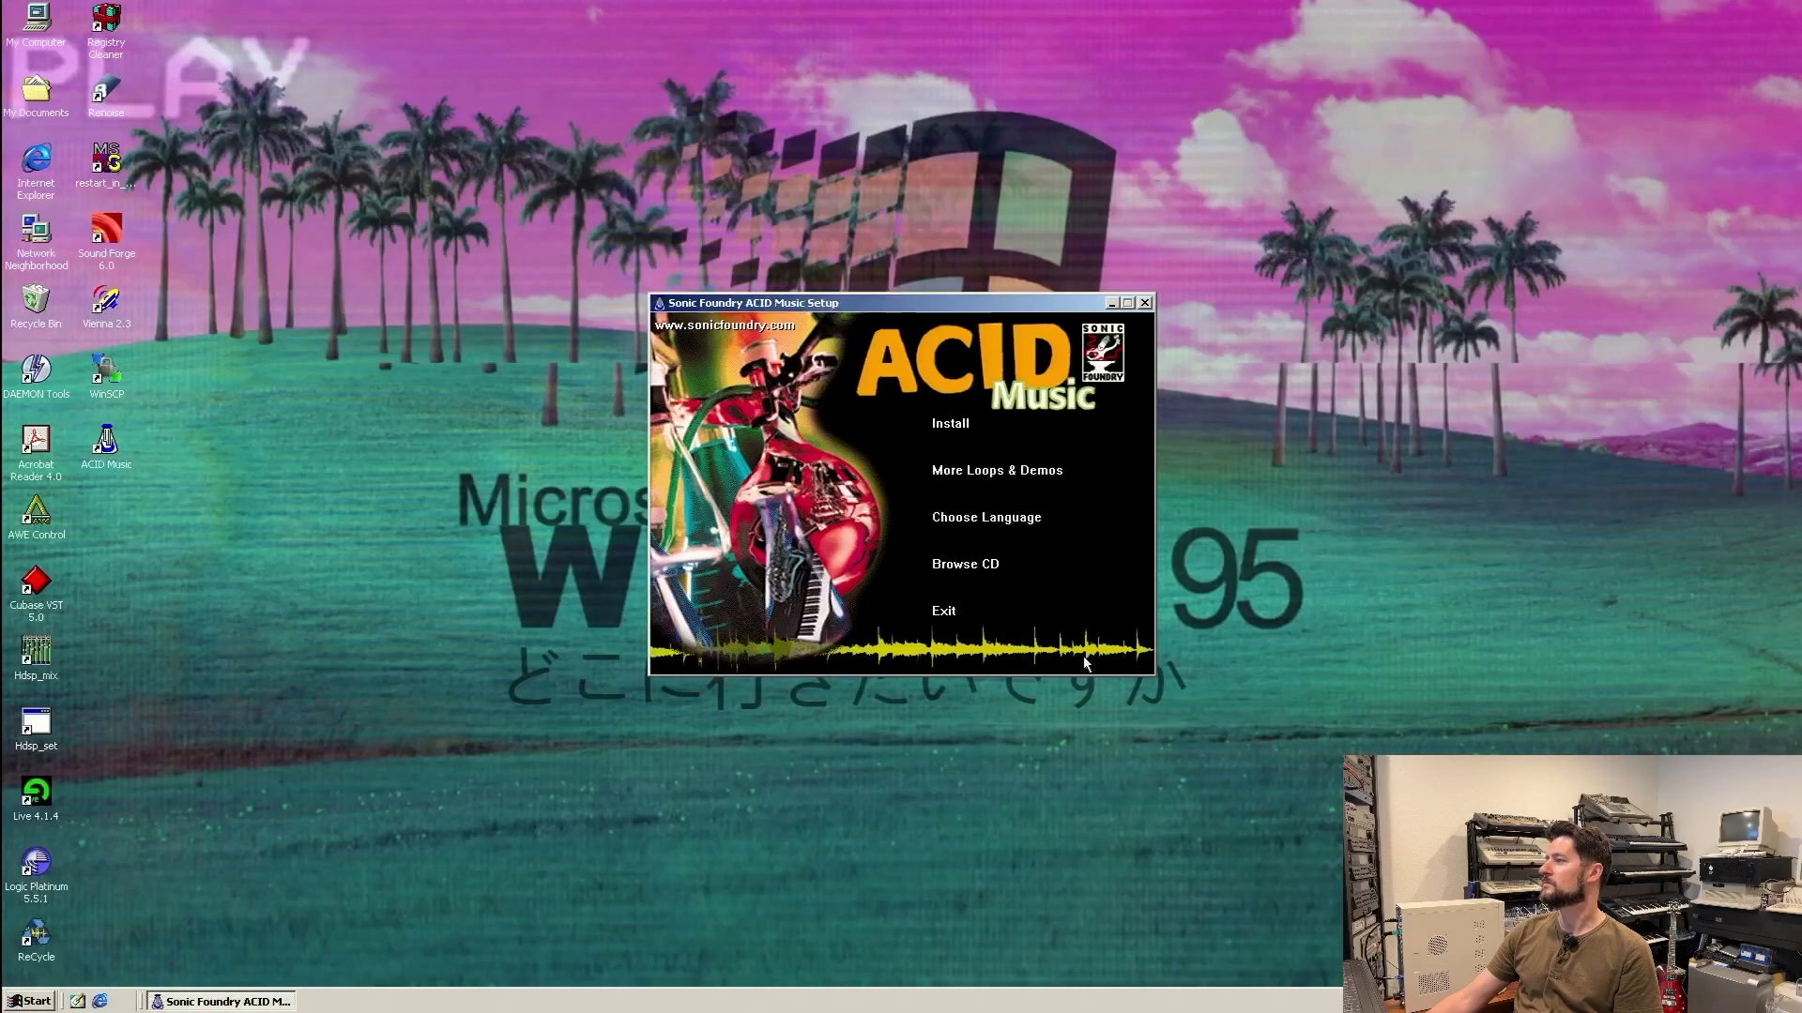
left_click(944, 612)
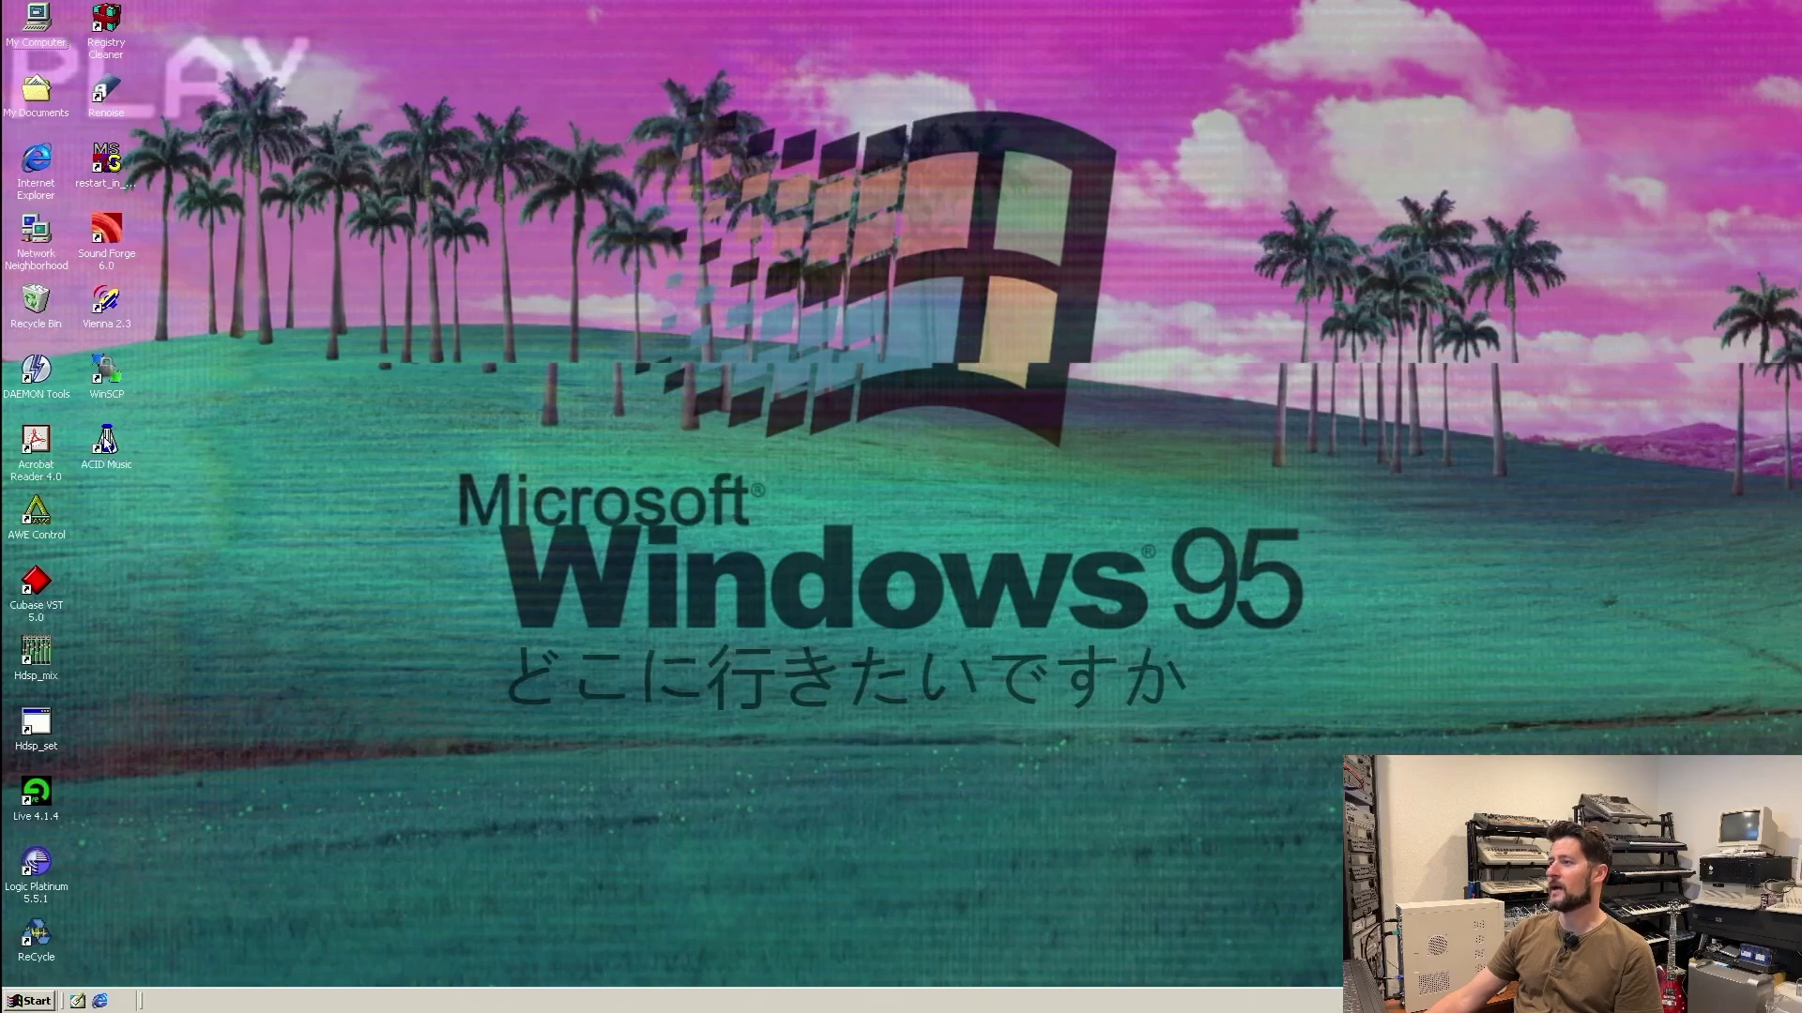
Launch ACID Music from the desktop and stop playback of the introduction project.
double_click(106, 441)
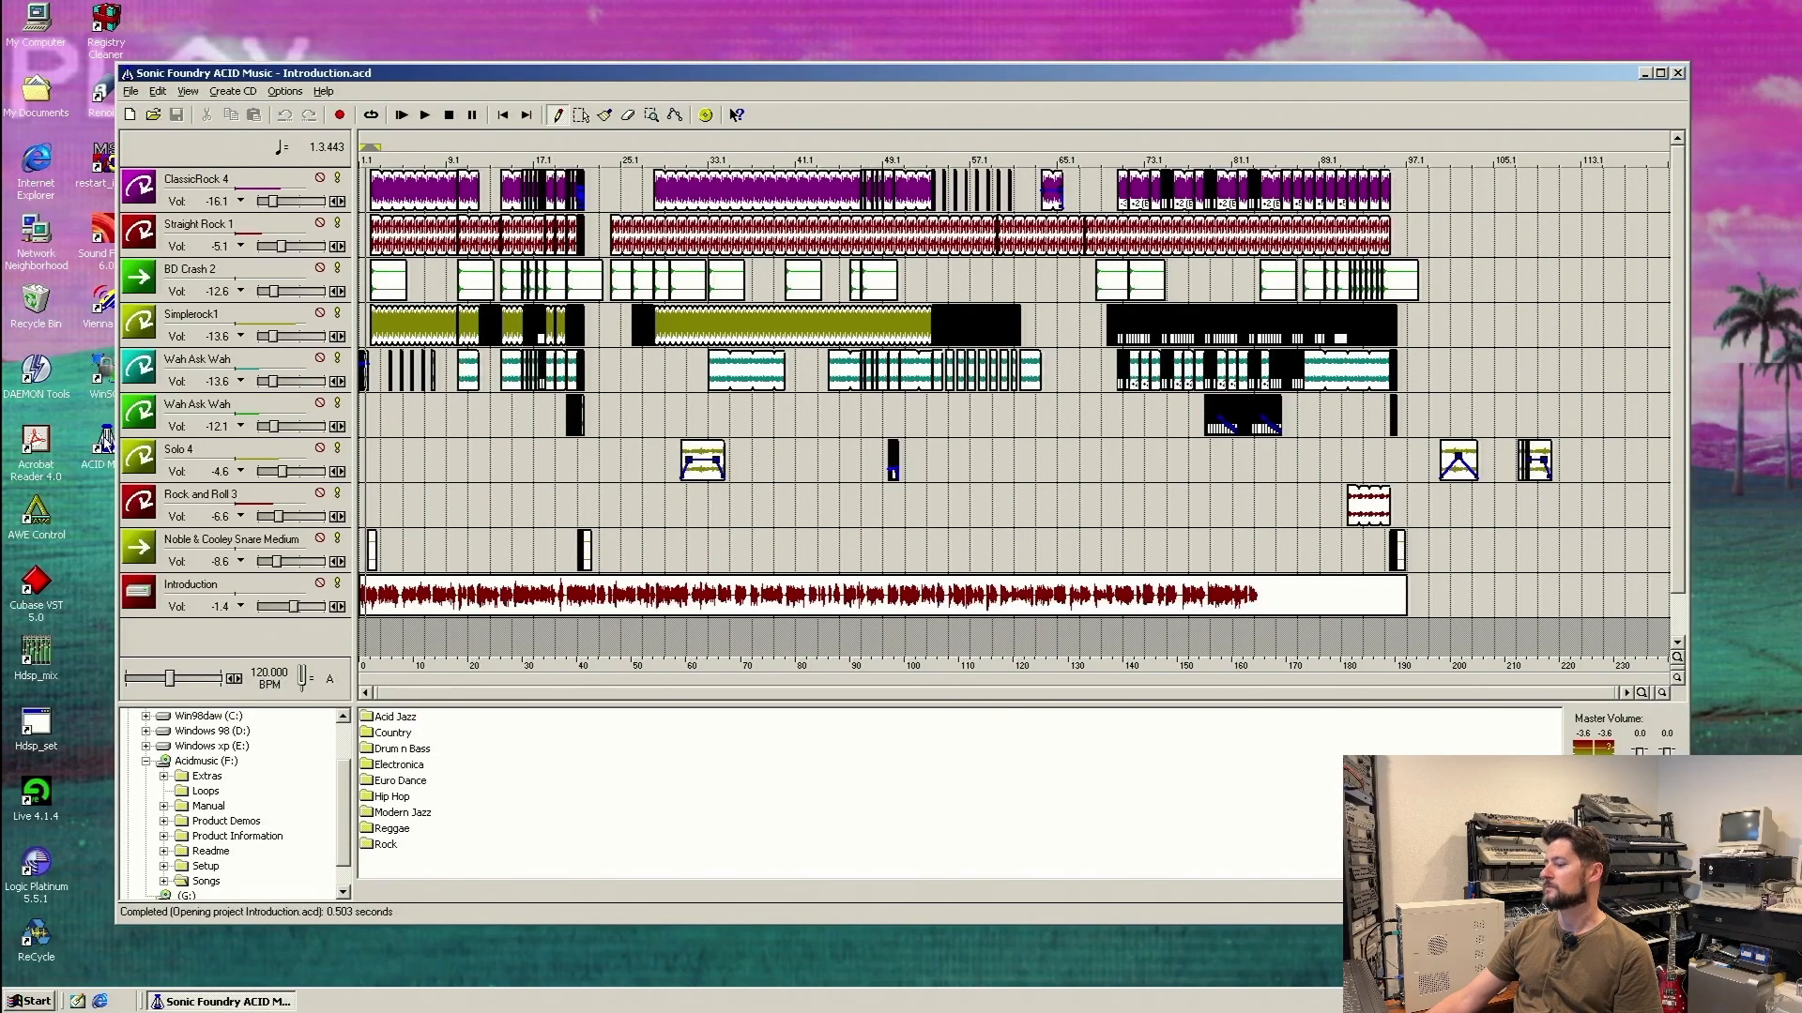
key("space")
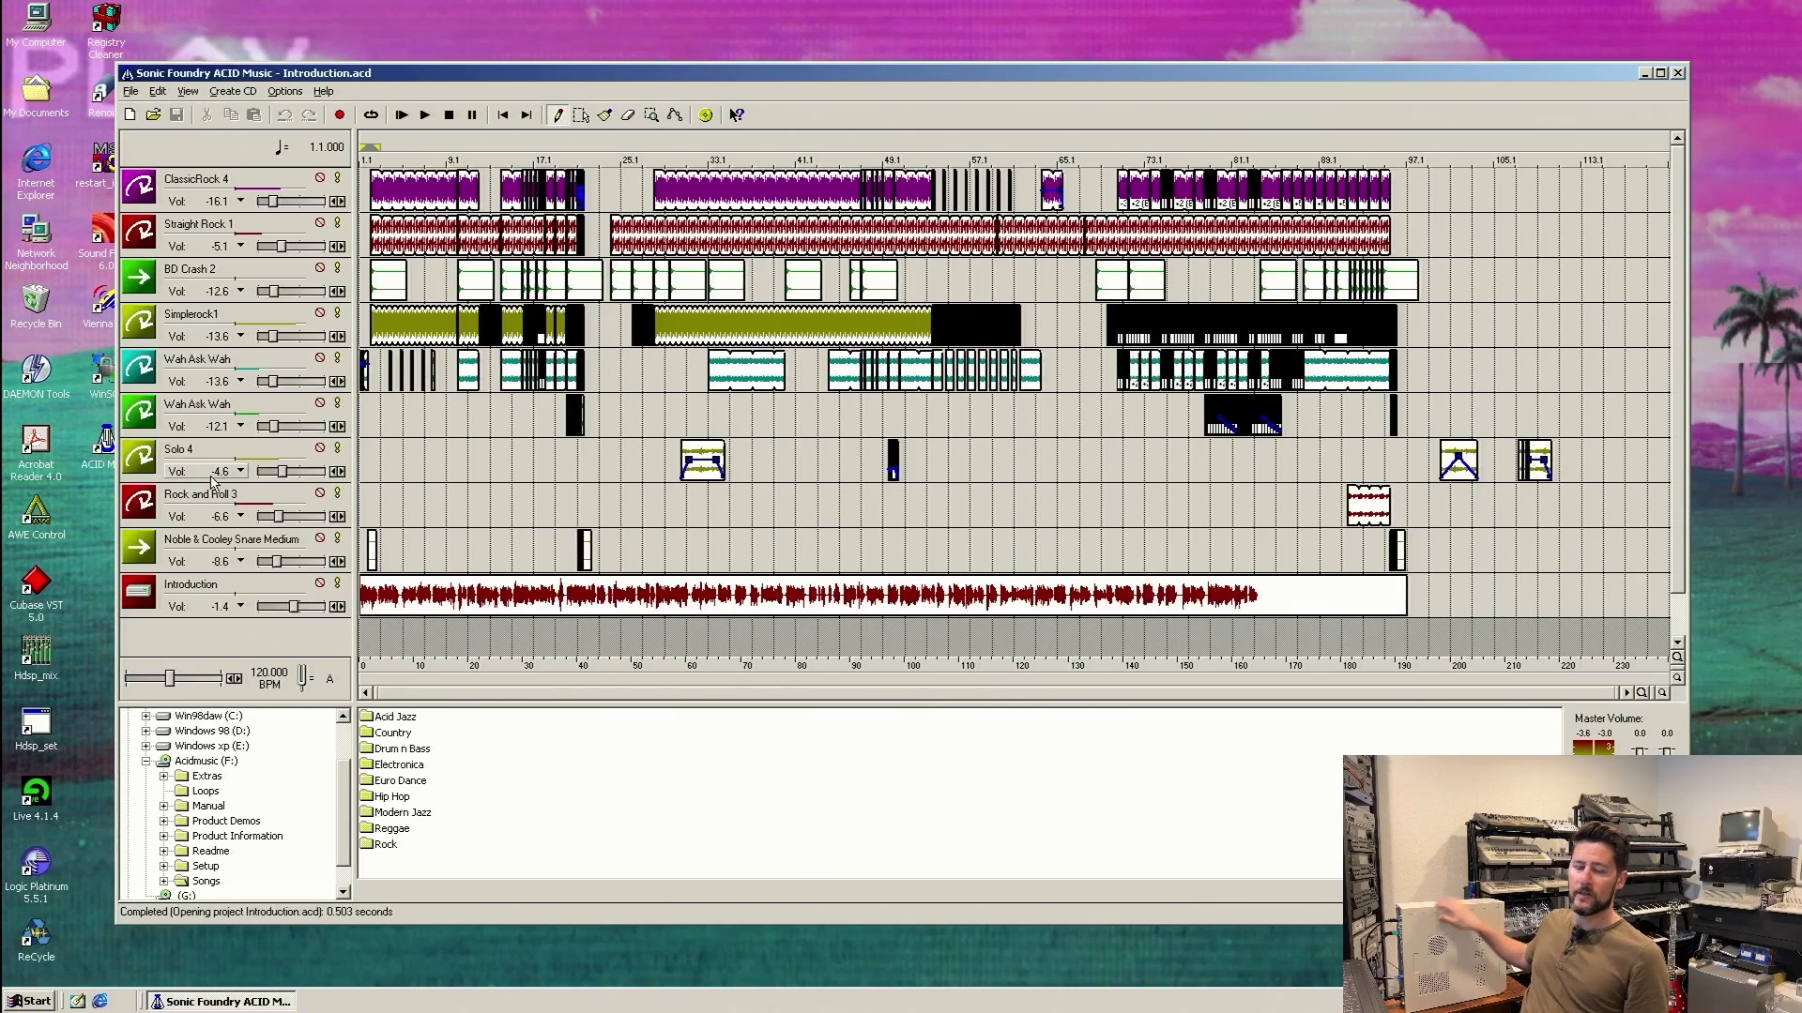
Review the General and Create CD preferences for an audio device setting, and leave them unchanged.
left_click(300, 91)
left_click(316, 215)
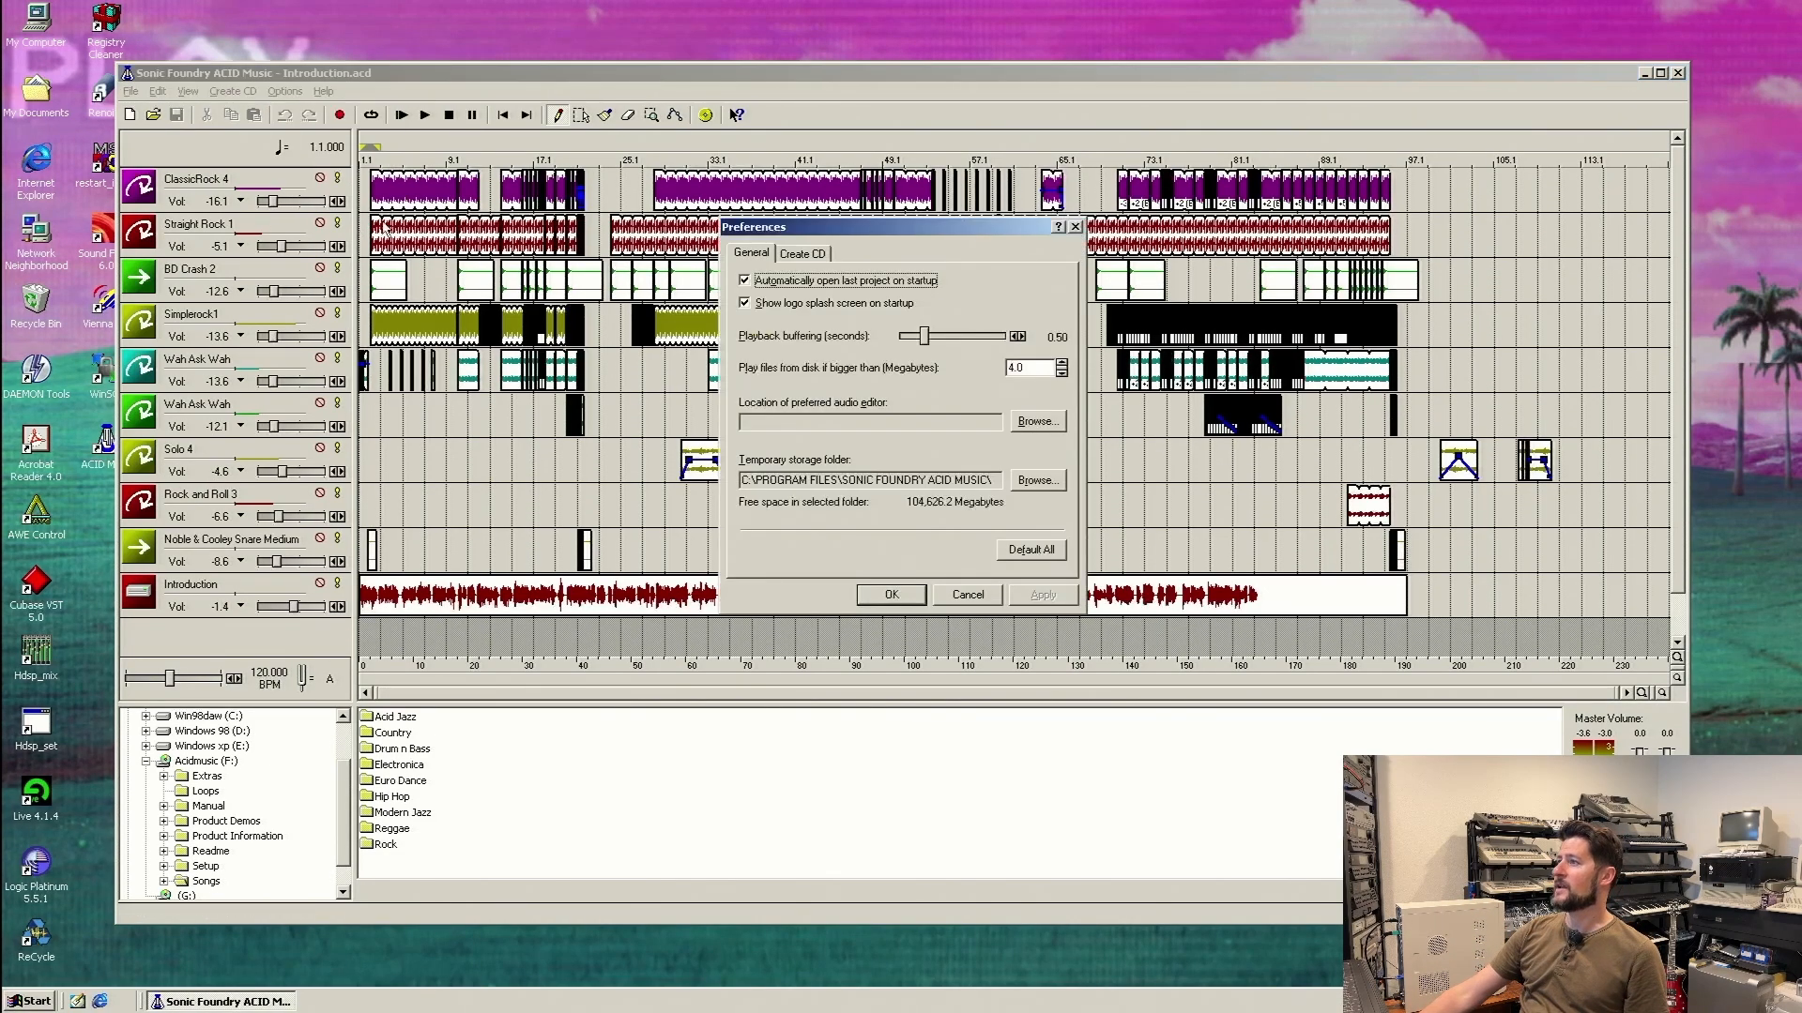
left_click(802, 255)
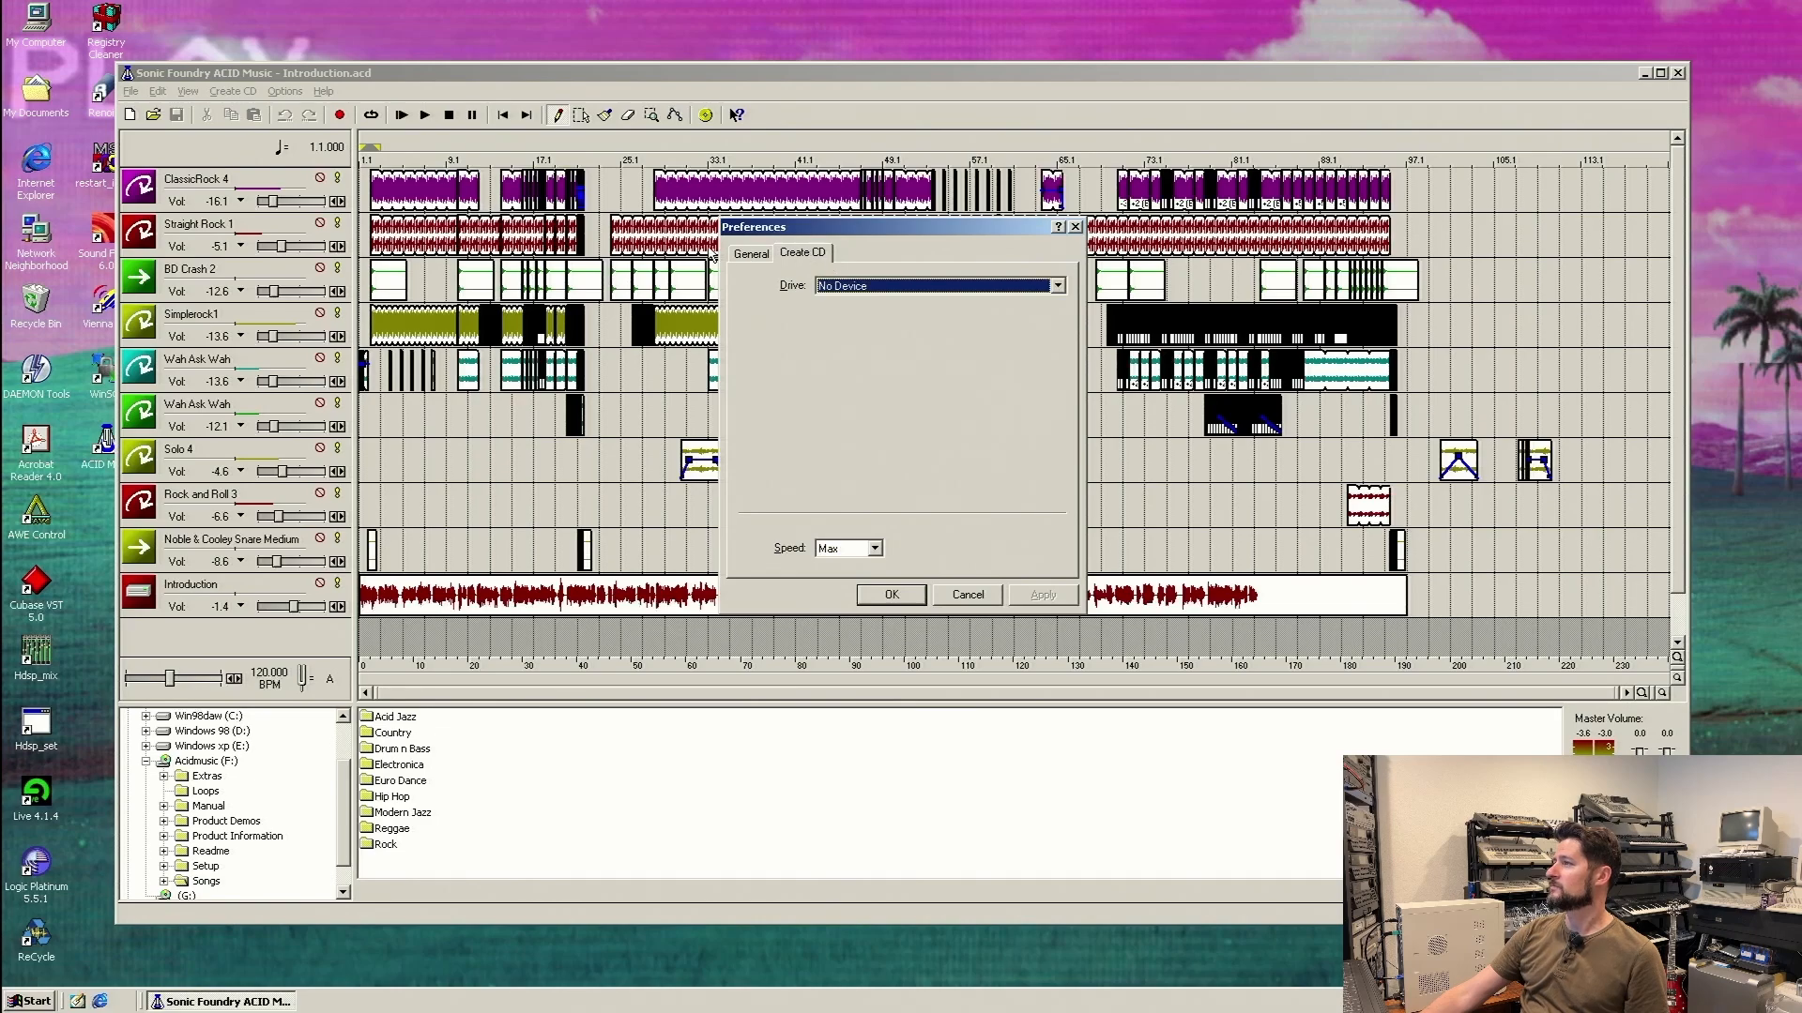
left_click(758, 255)
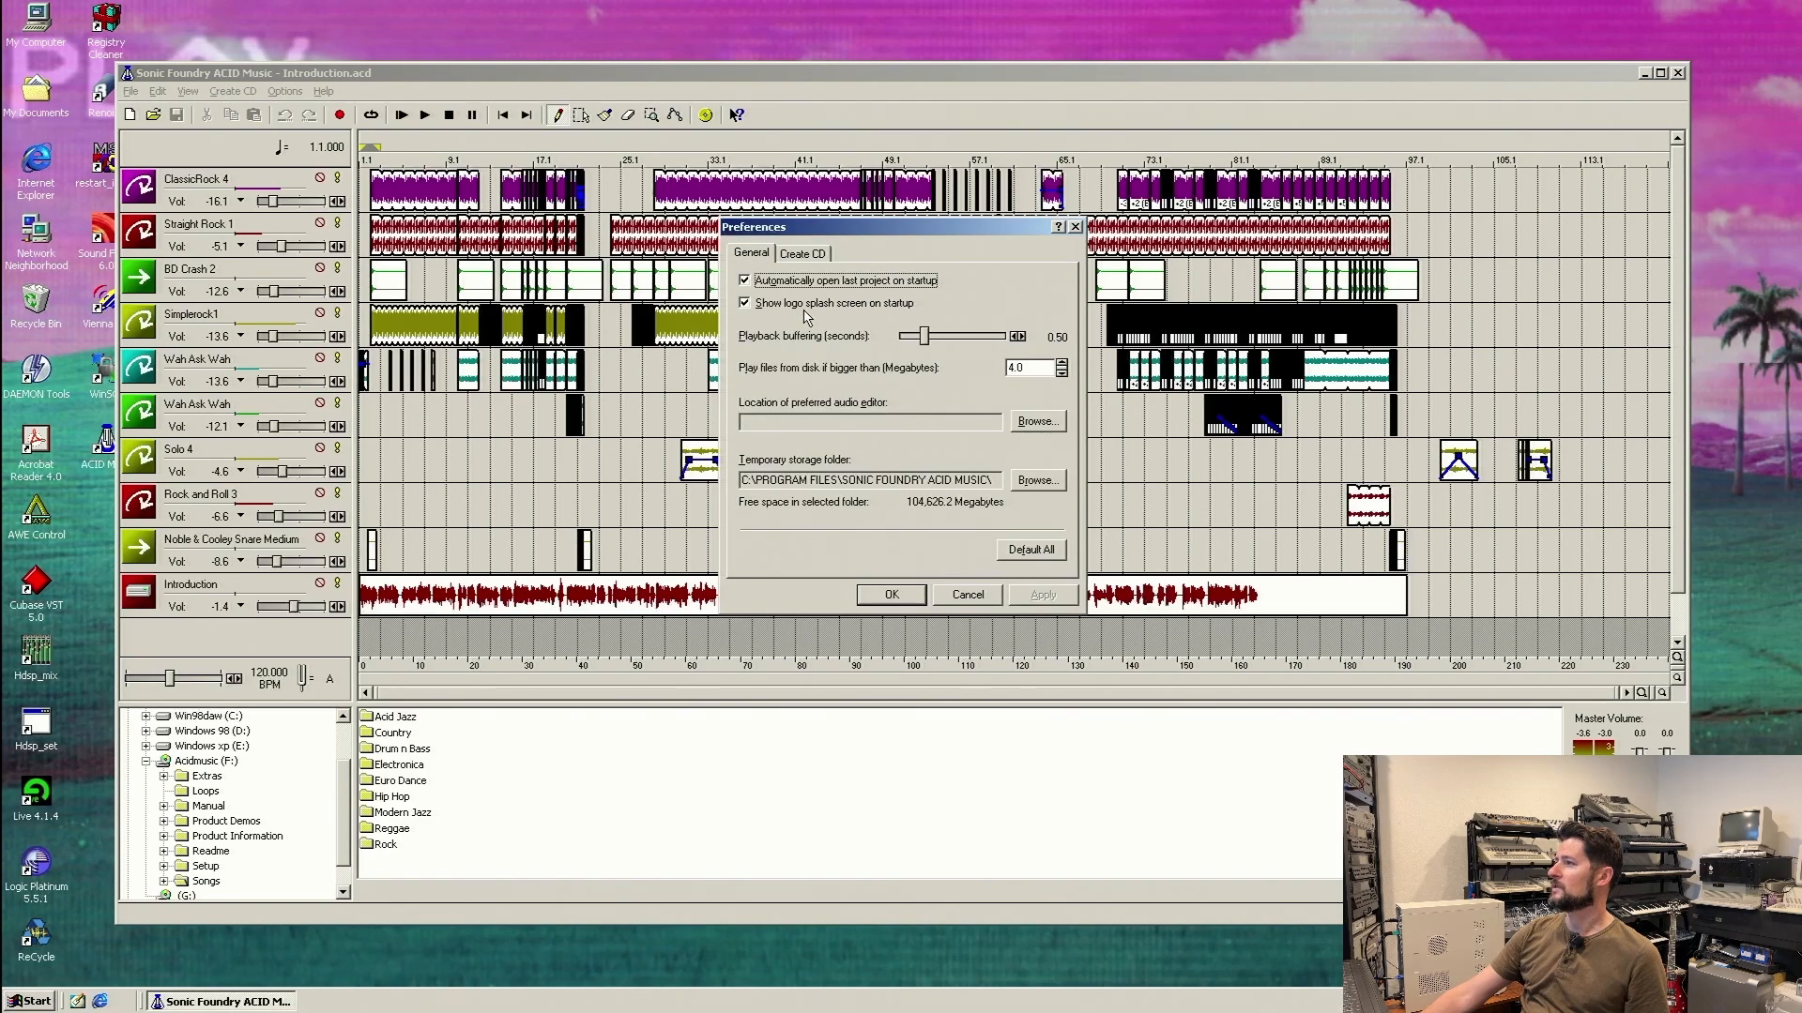
left_click(963, 591)
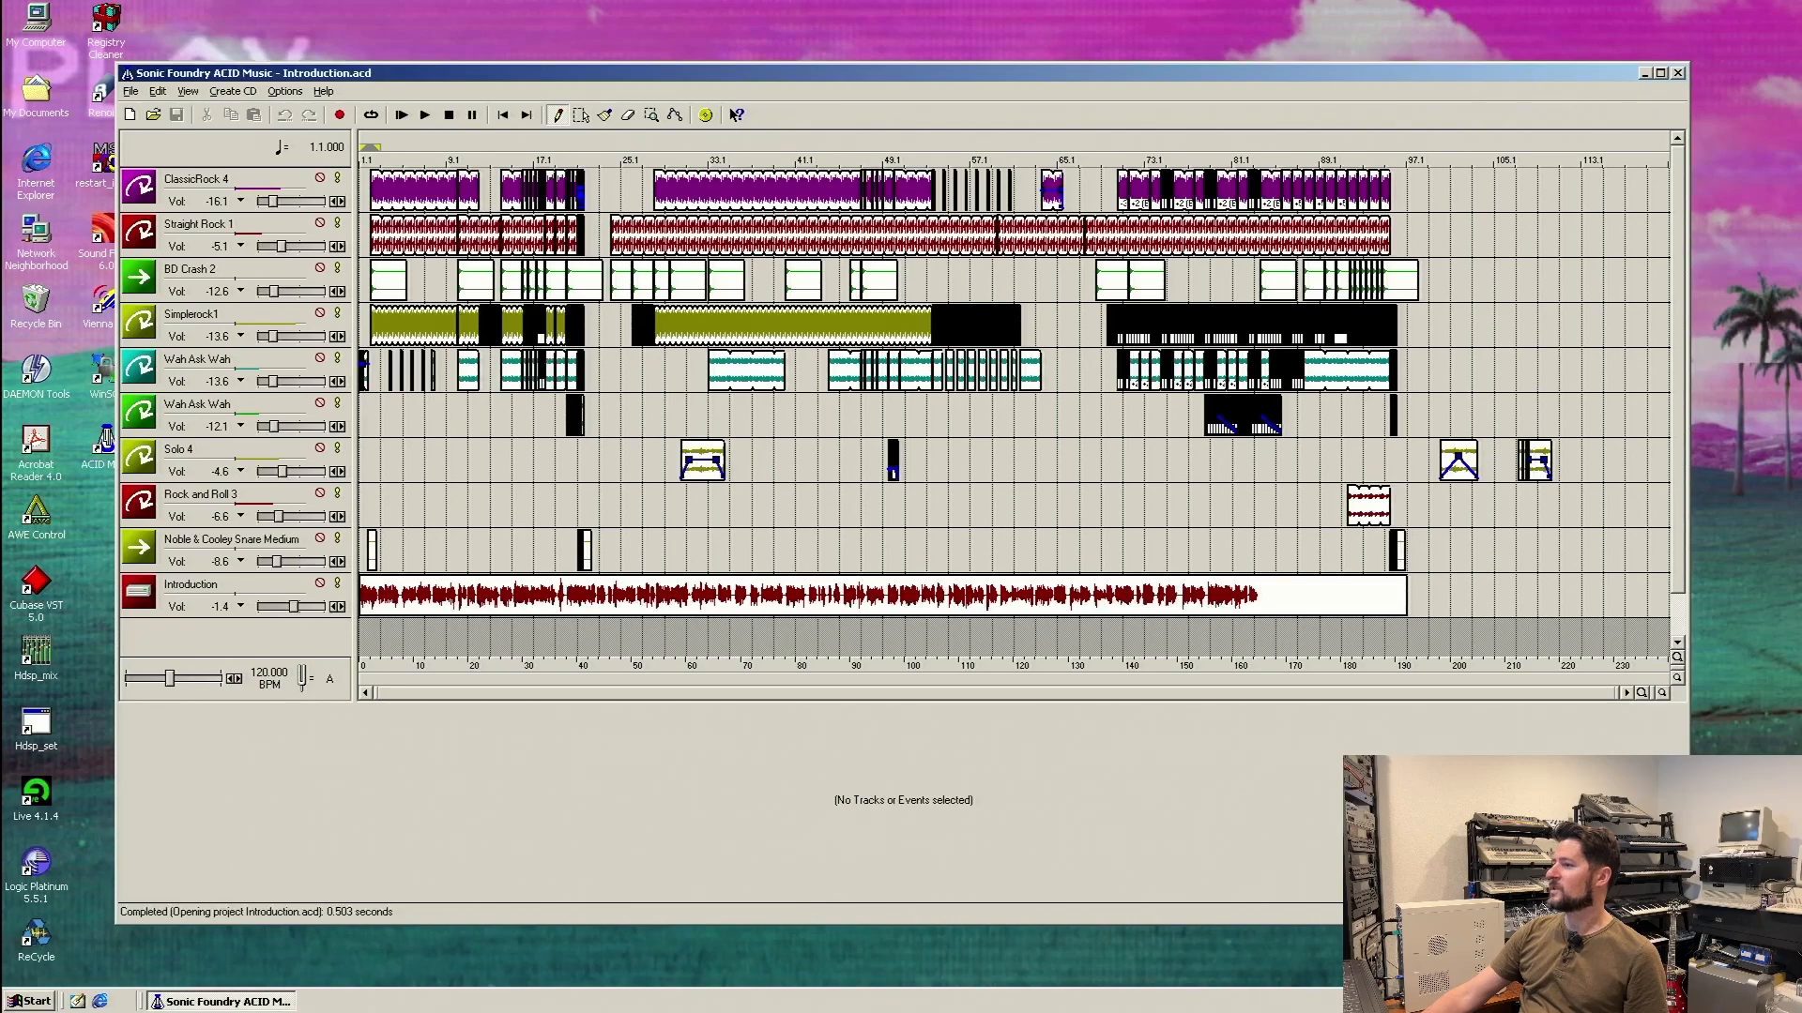
Look through the program's commands and the project's summary properties for audio device options.
left_click(272, 92)
mouse_move(225, 94)
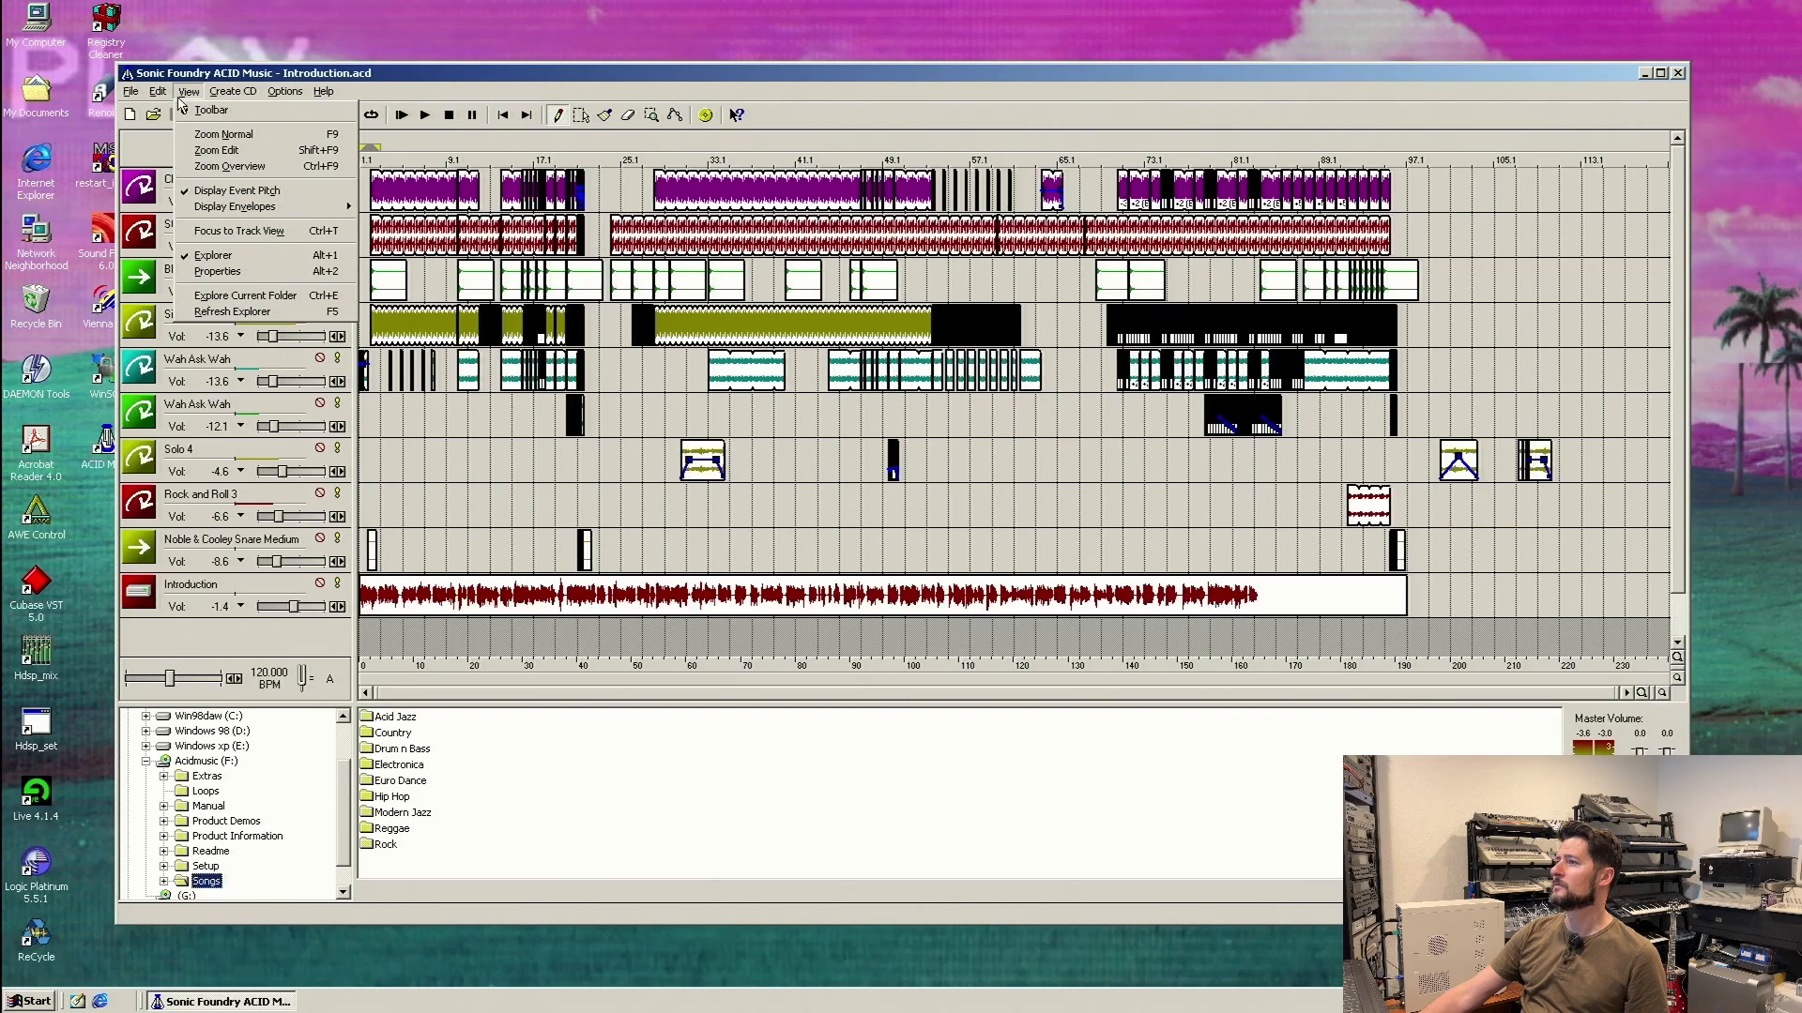
mouse_move(136, 94)
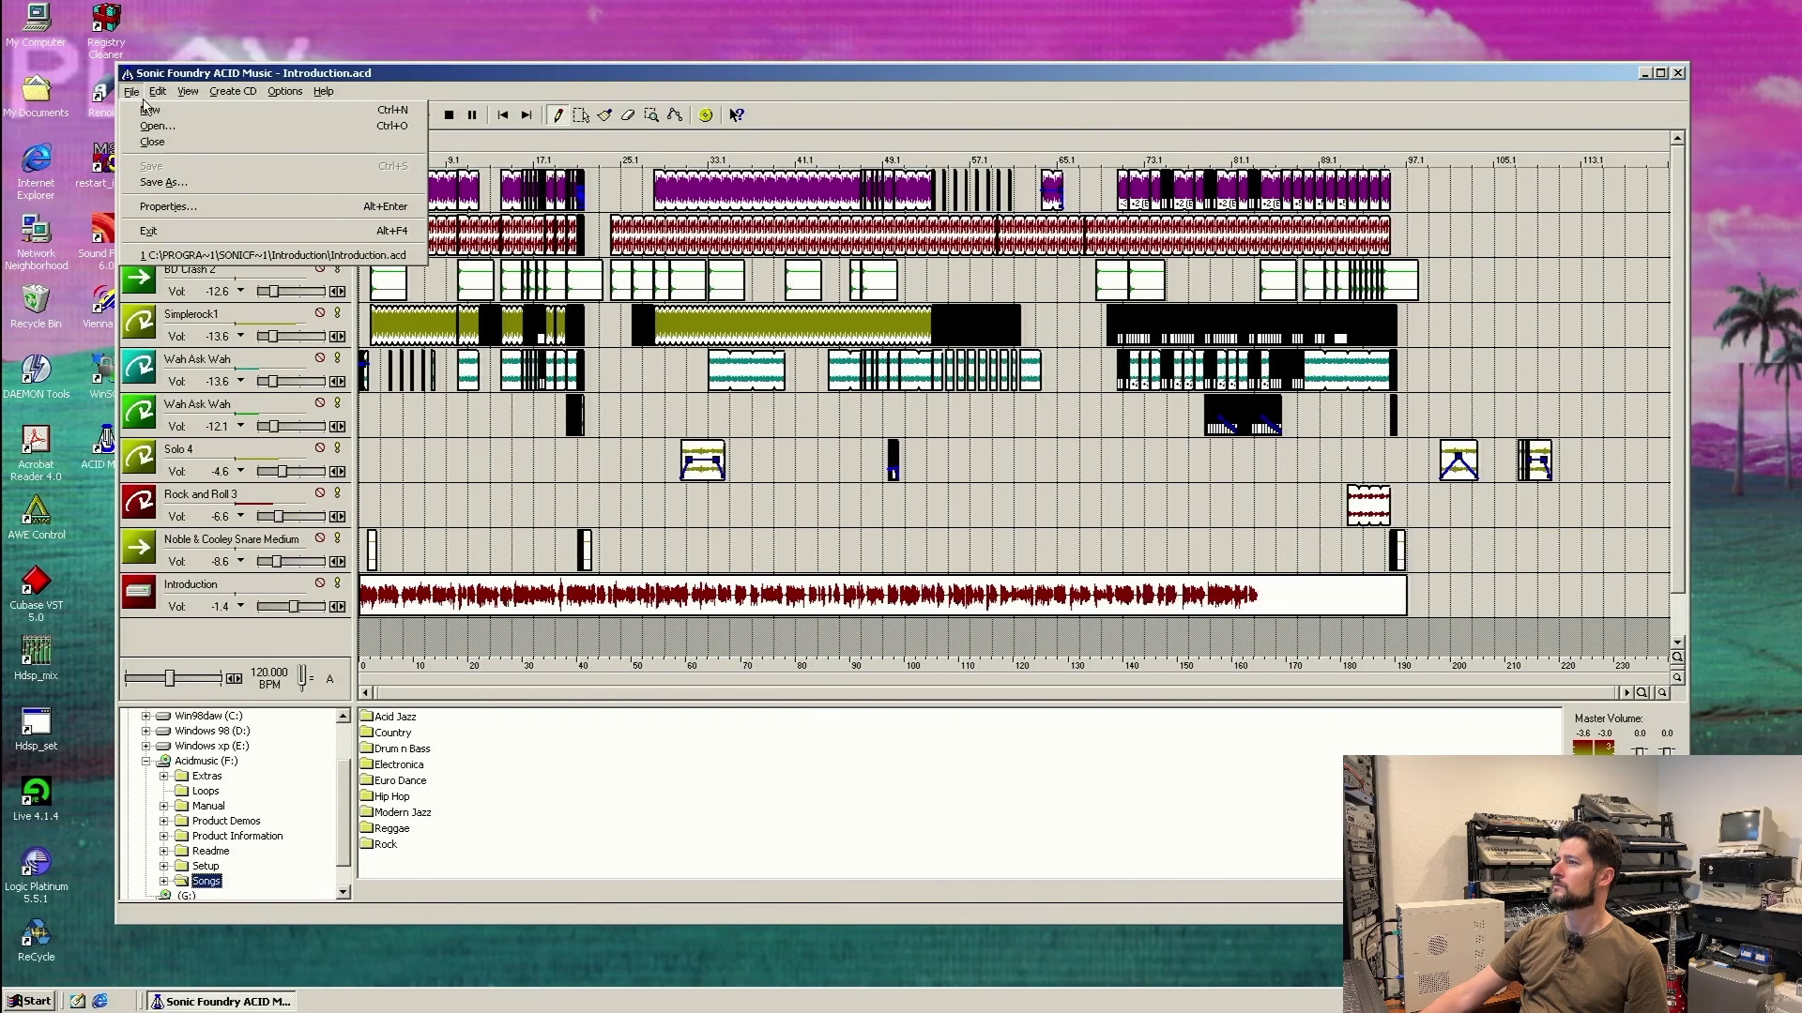
left_click(165, 206)
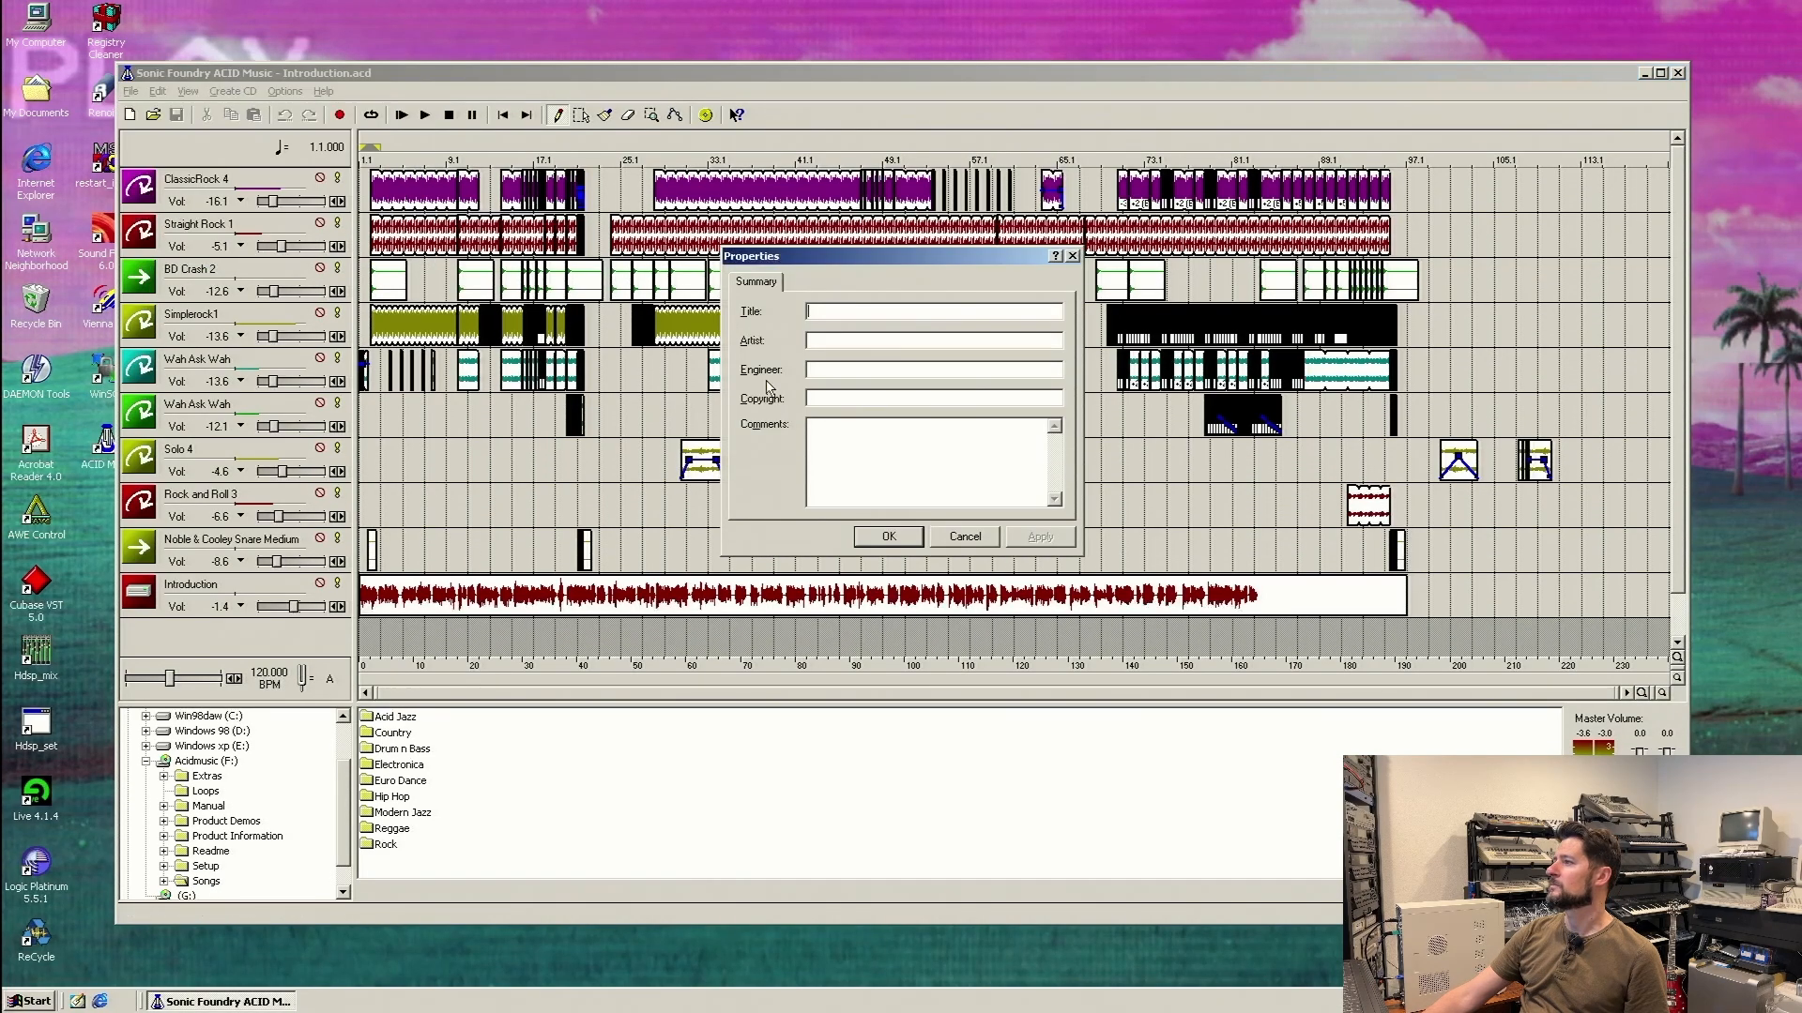
left_click(967, 534)
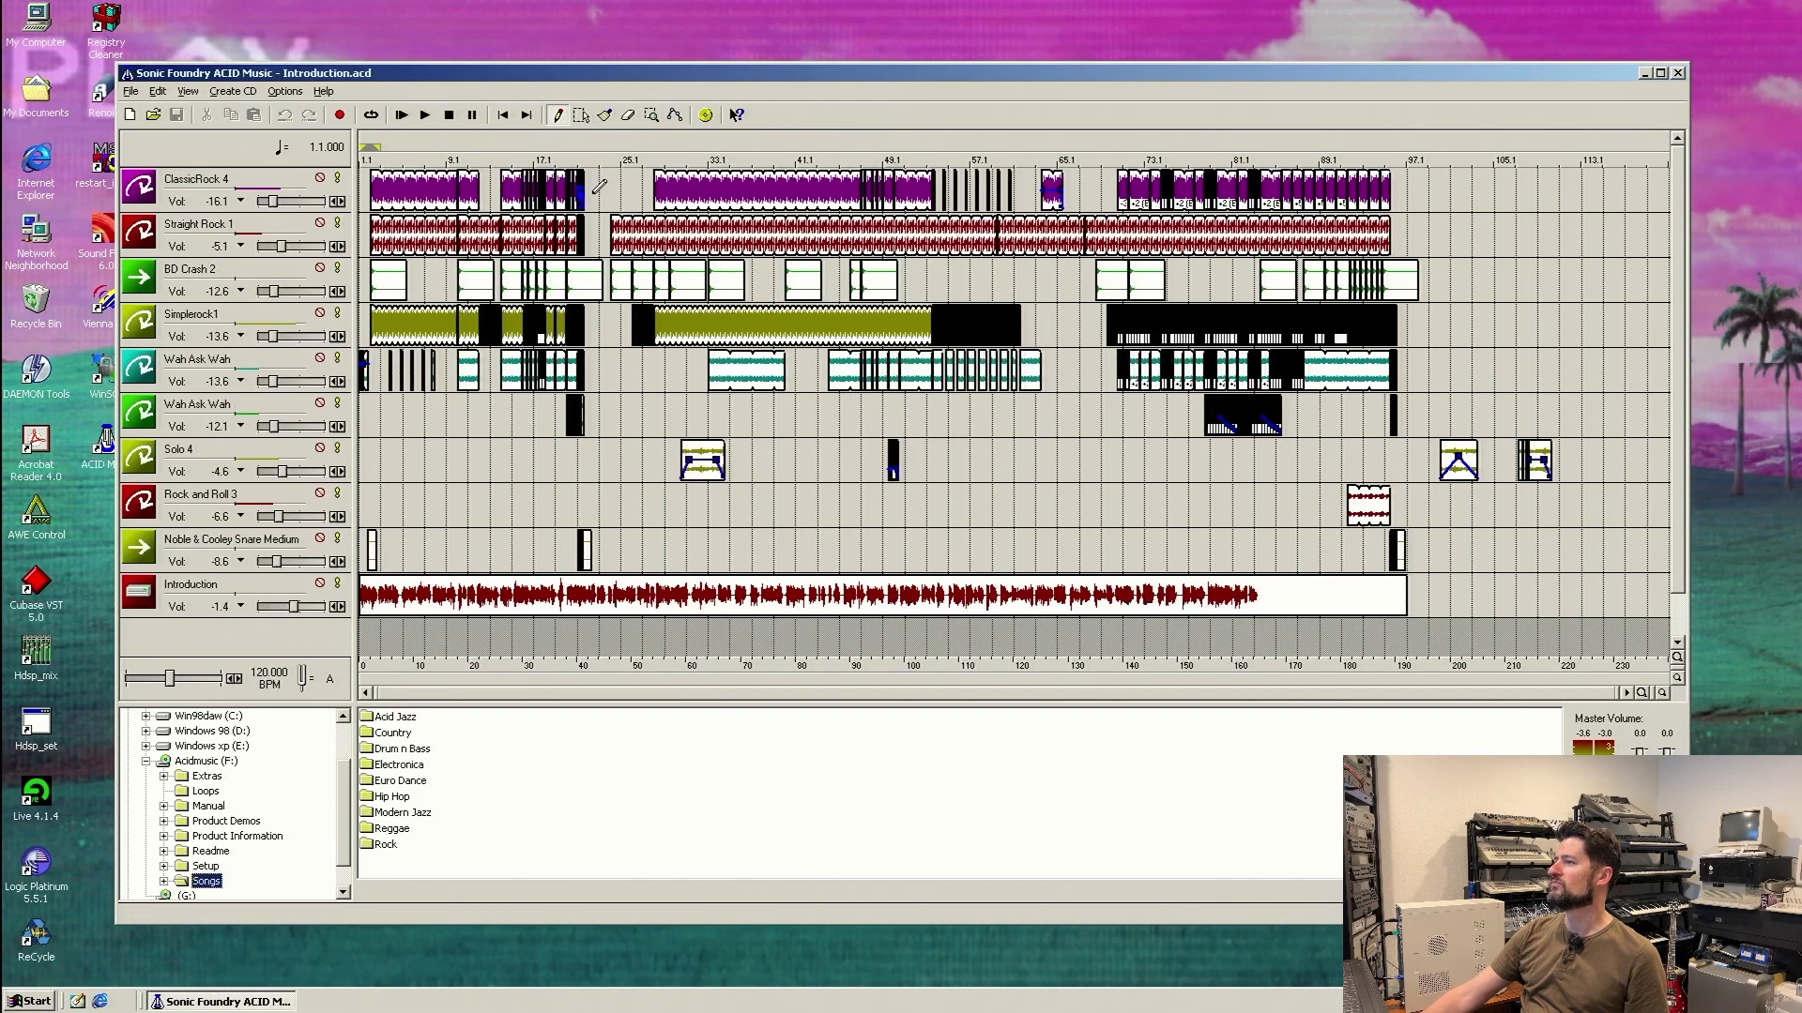
Recheck the General preferences for an audio output option and dismiss them without changes.
left_click(285, 91)
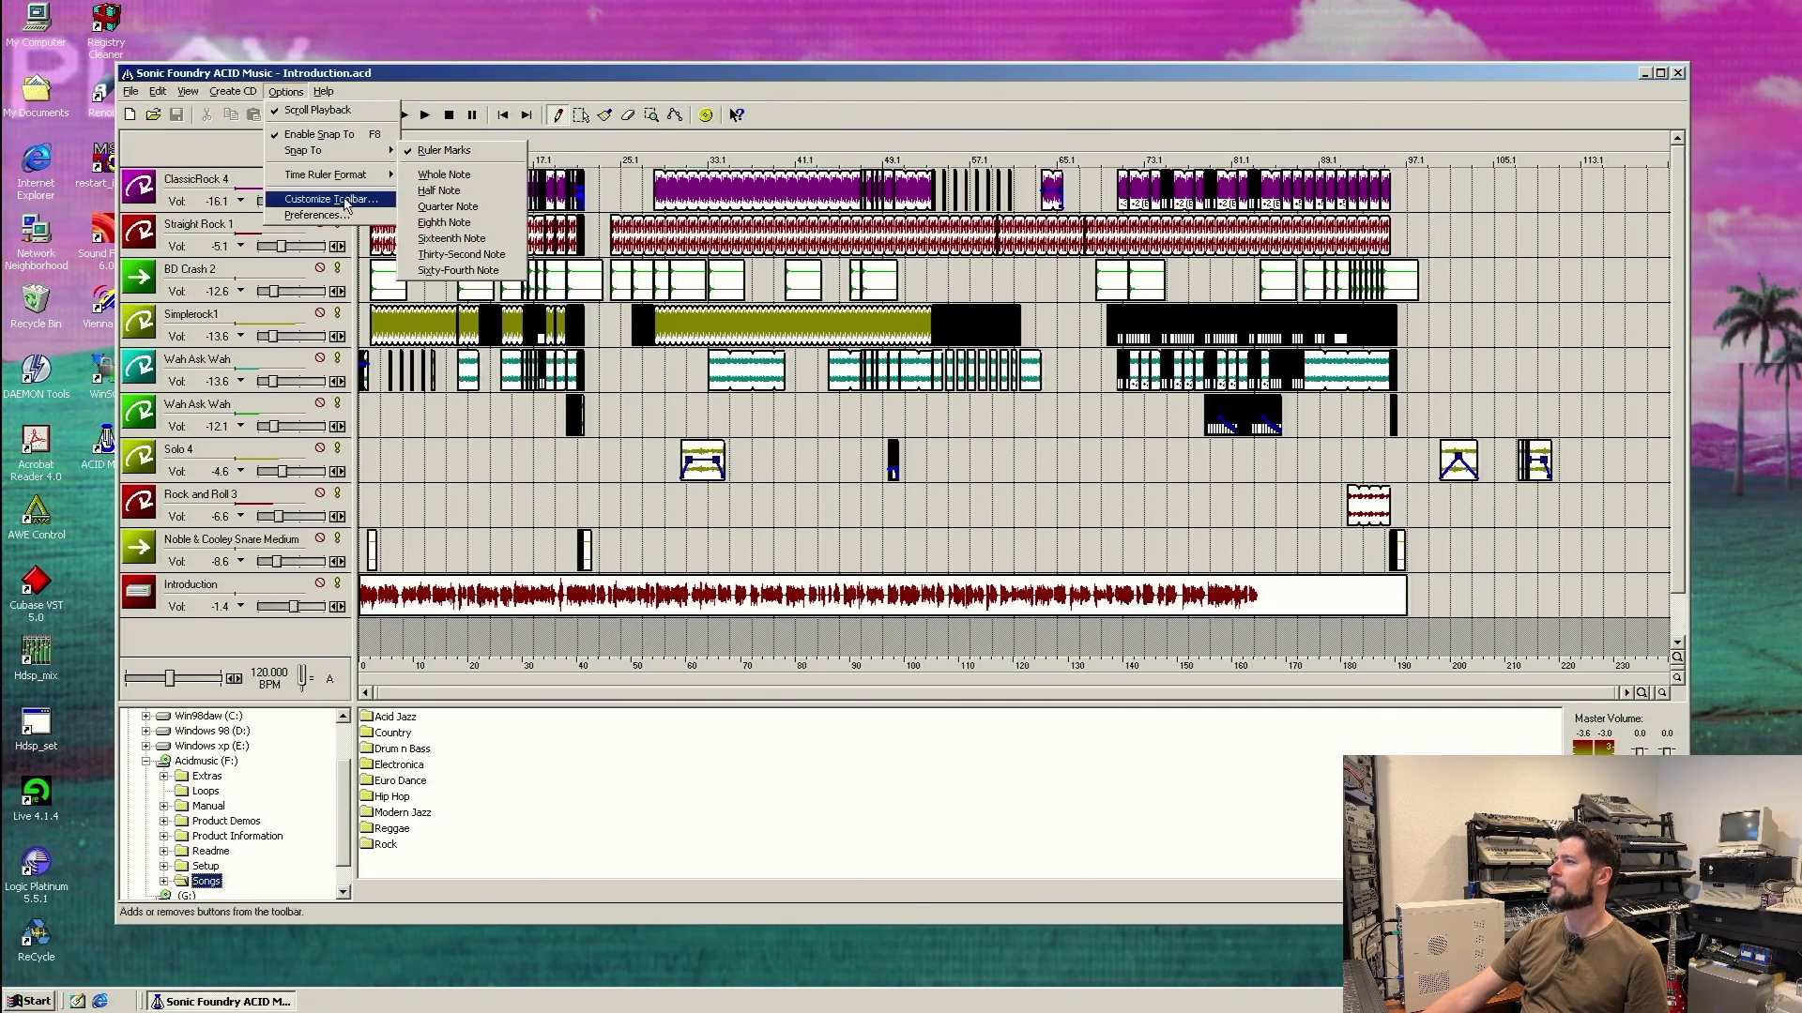
left_click(318, 215)
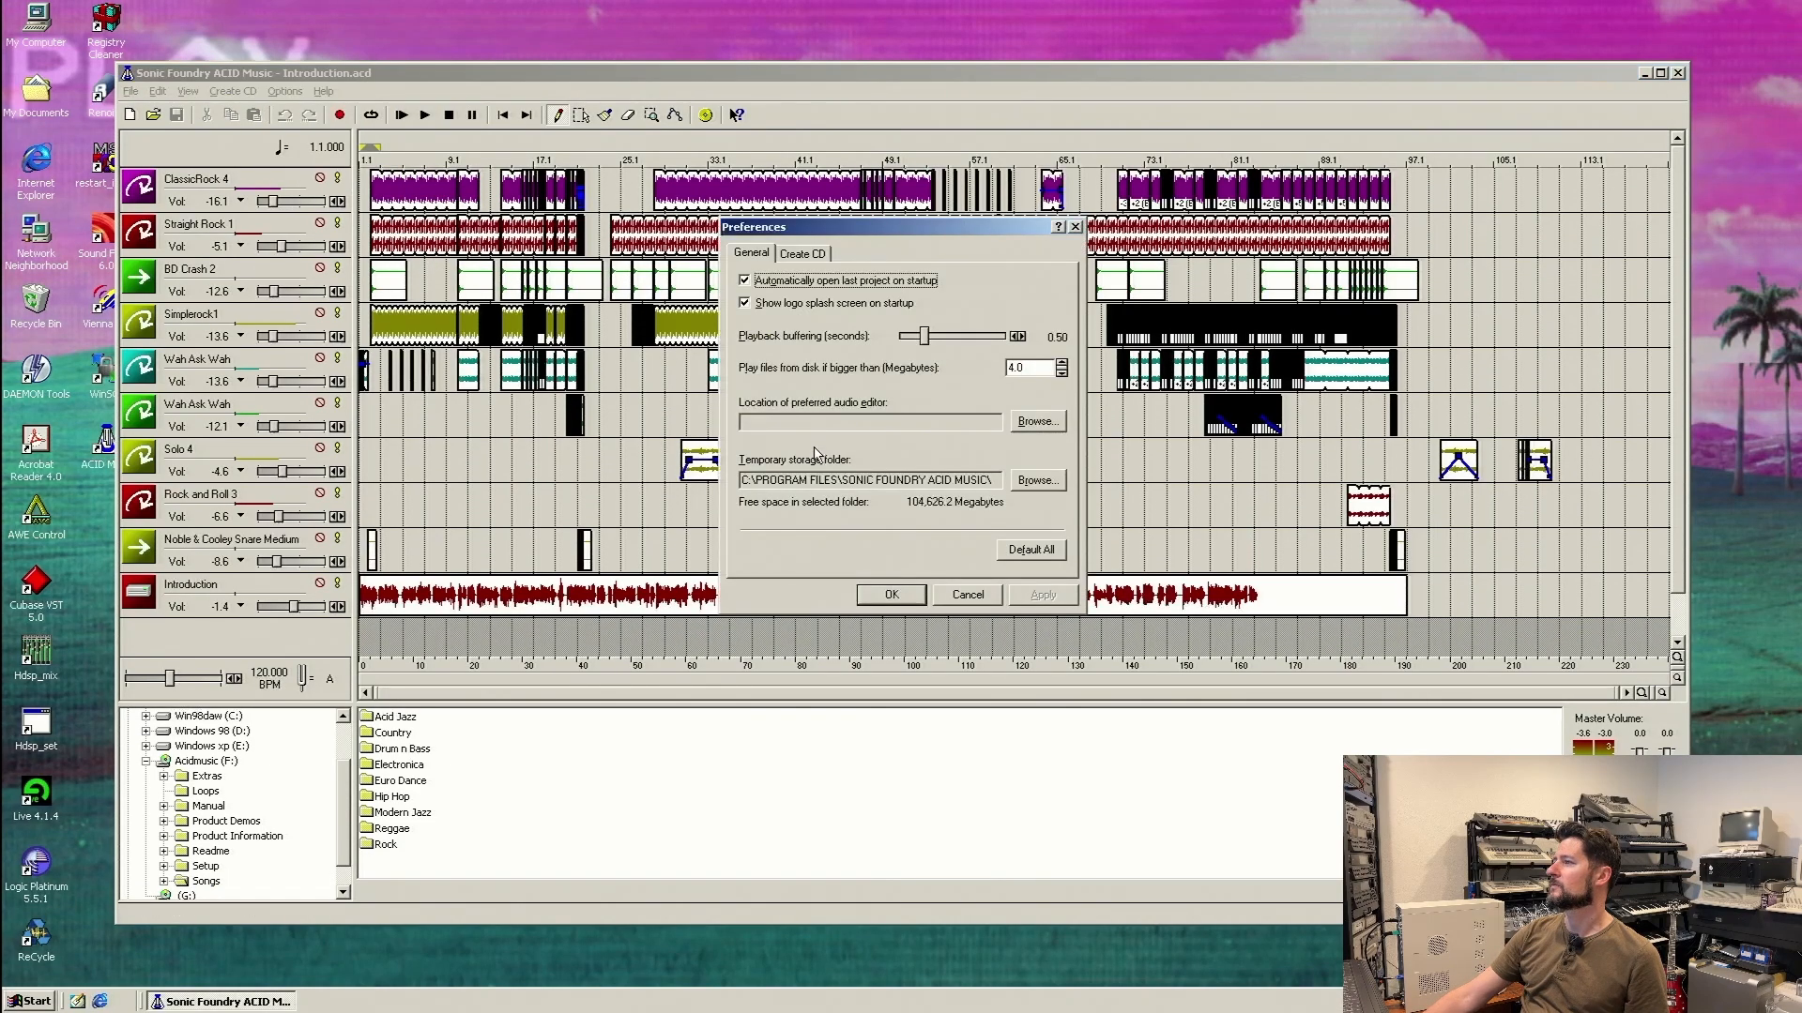
left_click(968, 594)
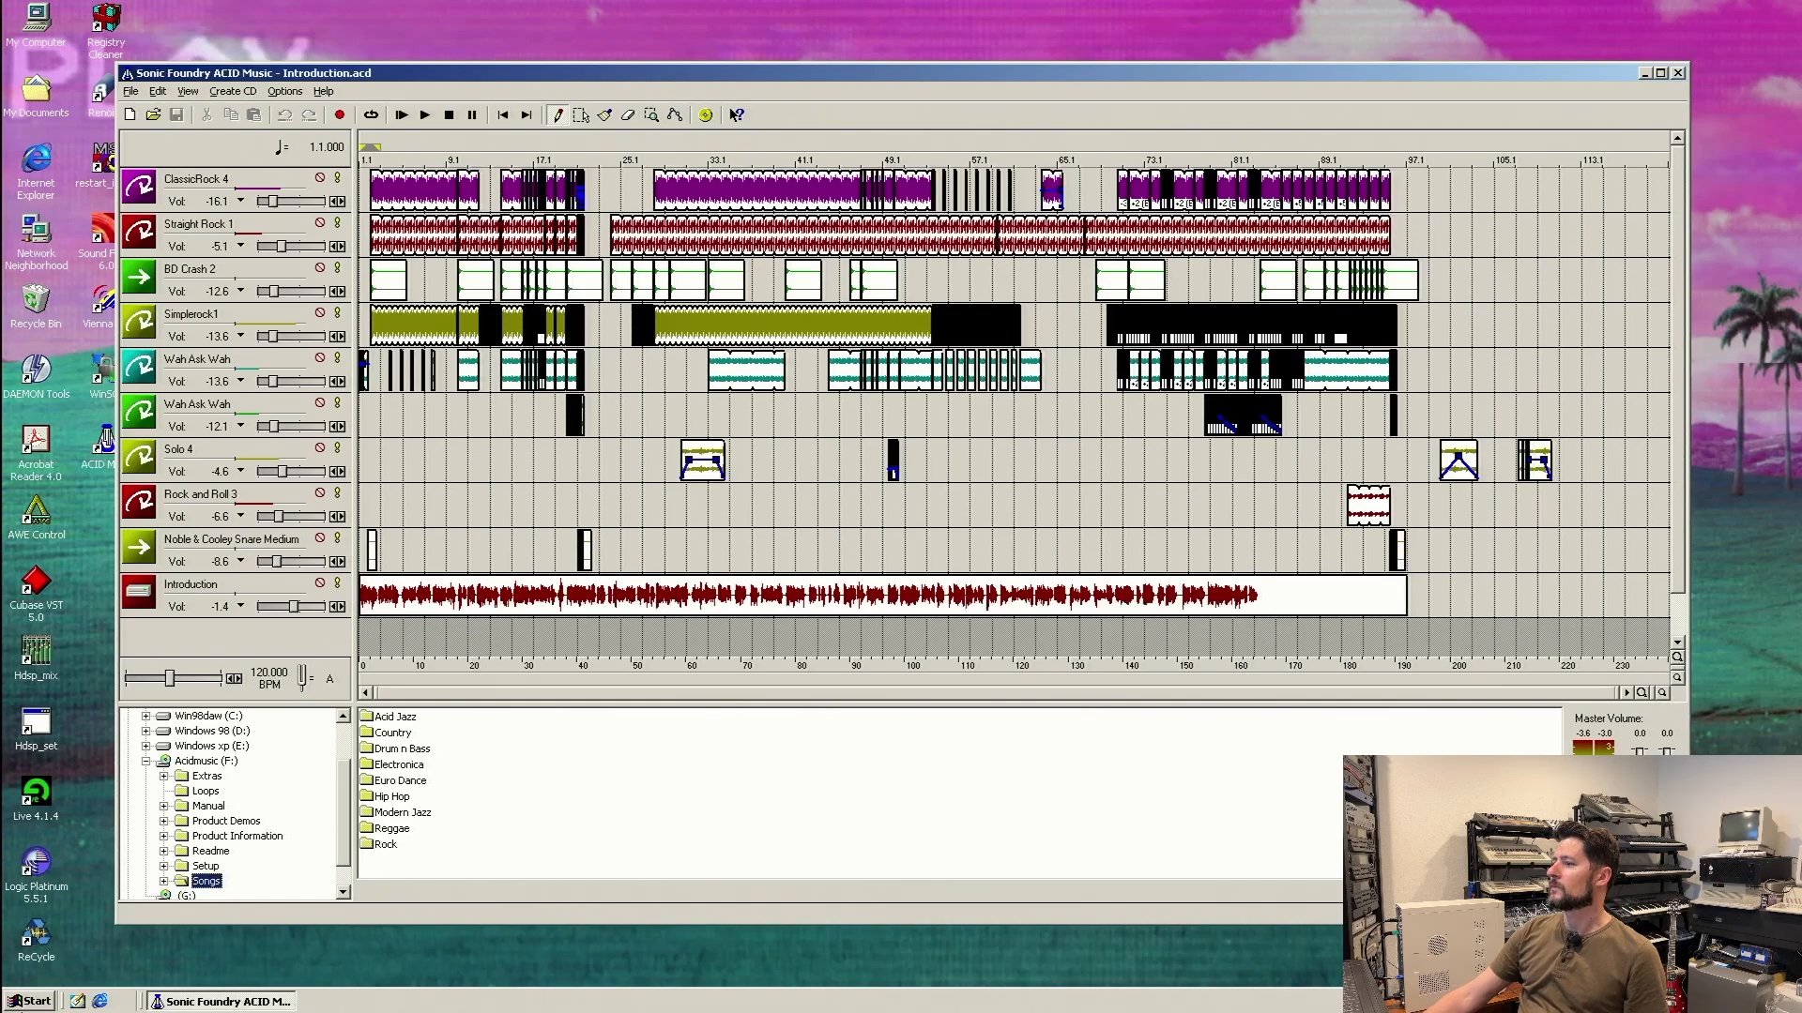
Open the Windows Control Panel and check the Sounds properties for audio device settings.
left_click(30, 1001)
mouse_move(137, 823)
left_click(225, 816)
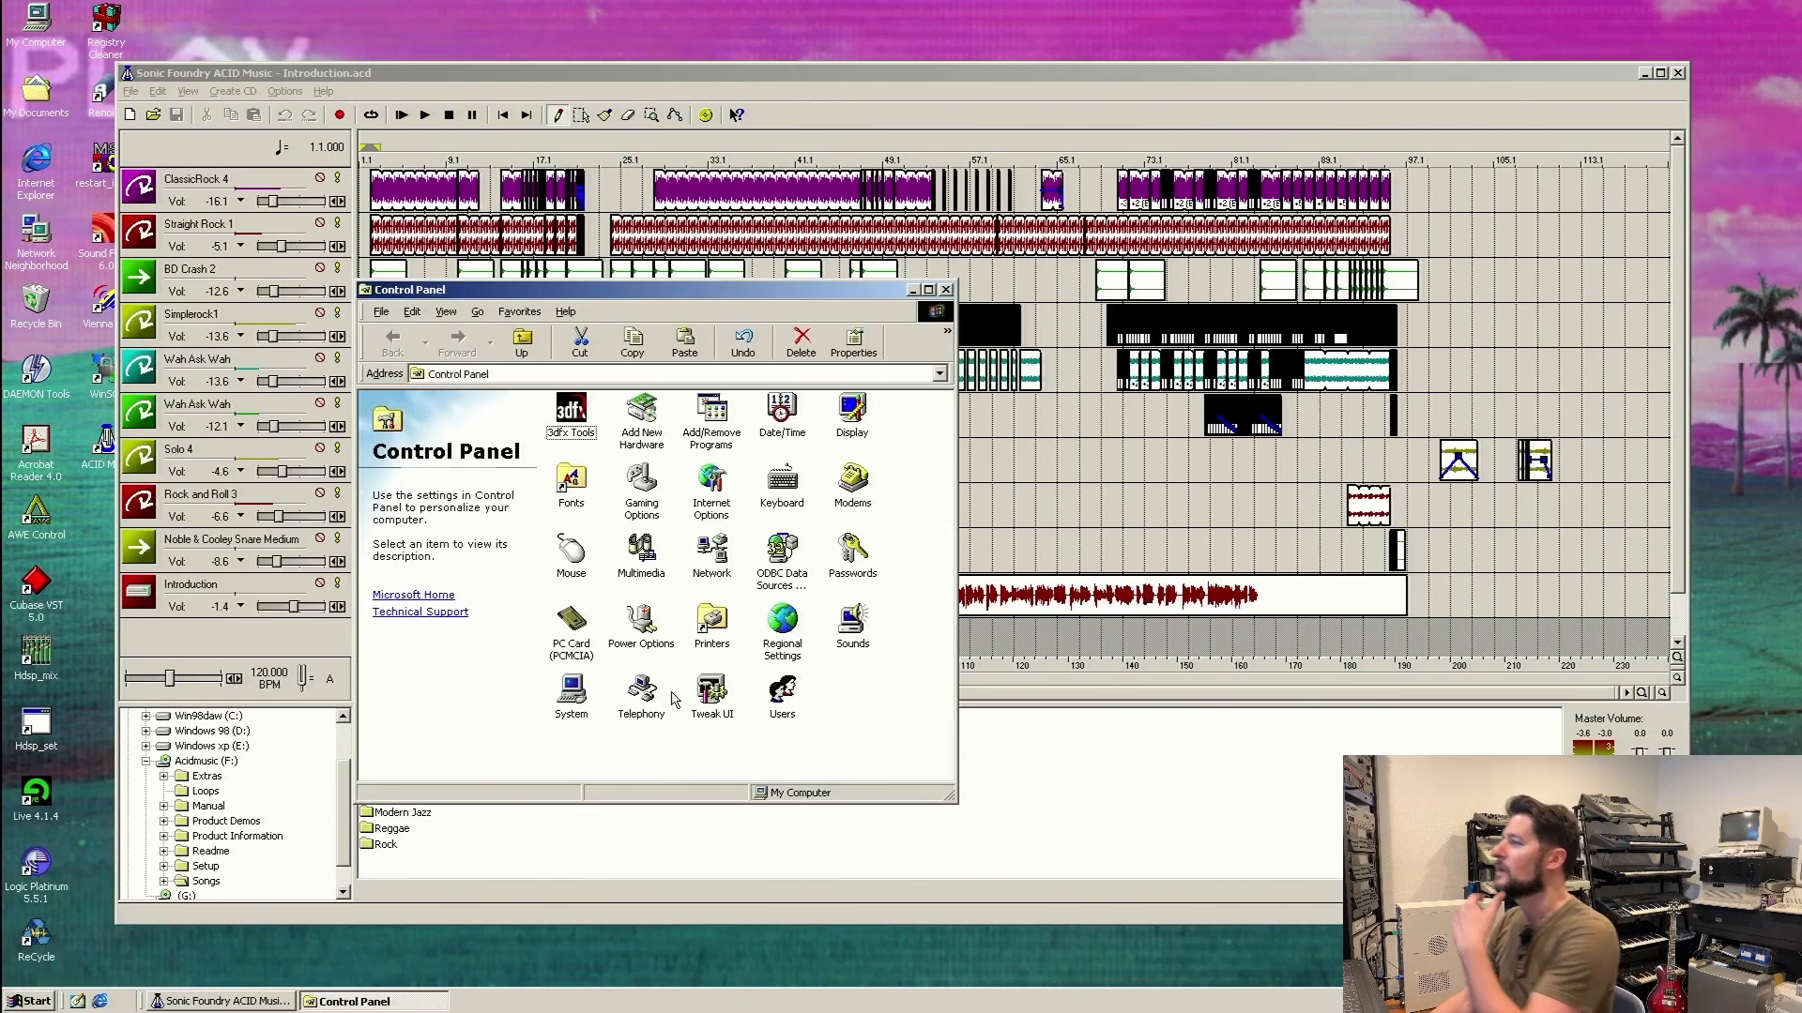
double_click(852, 621)
left_click(354, 543)
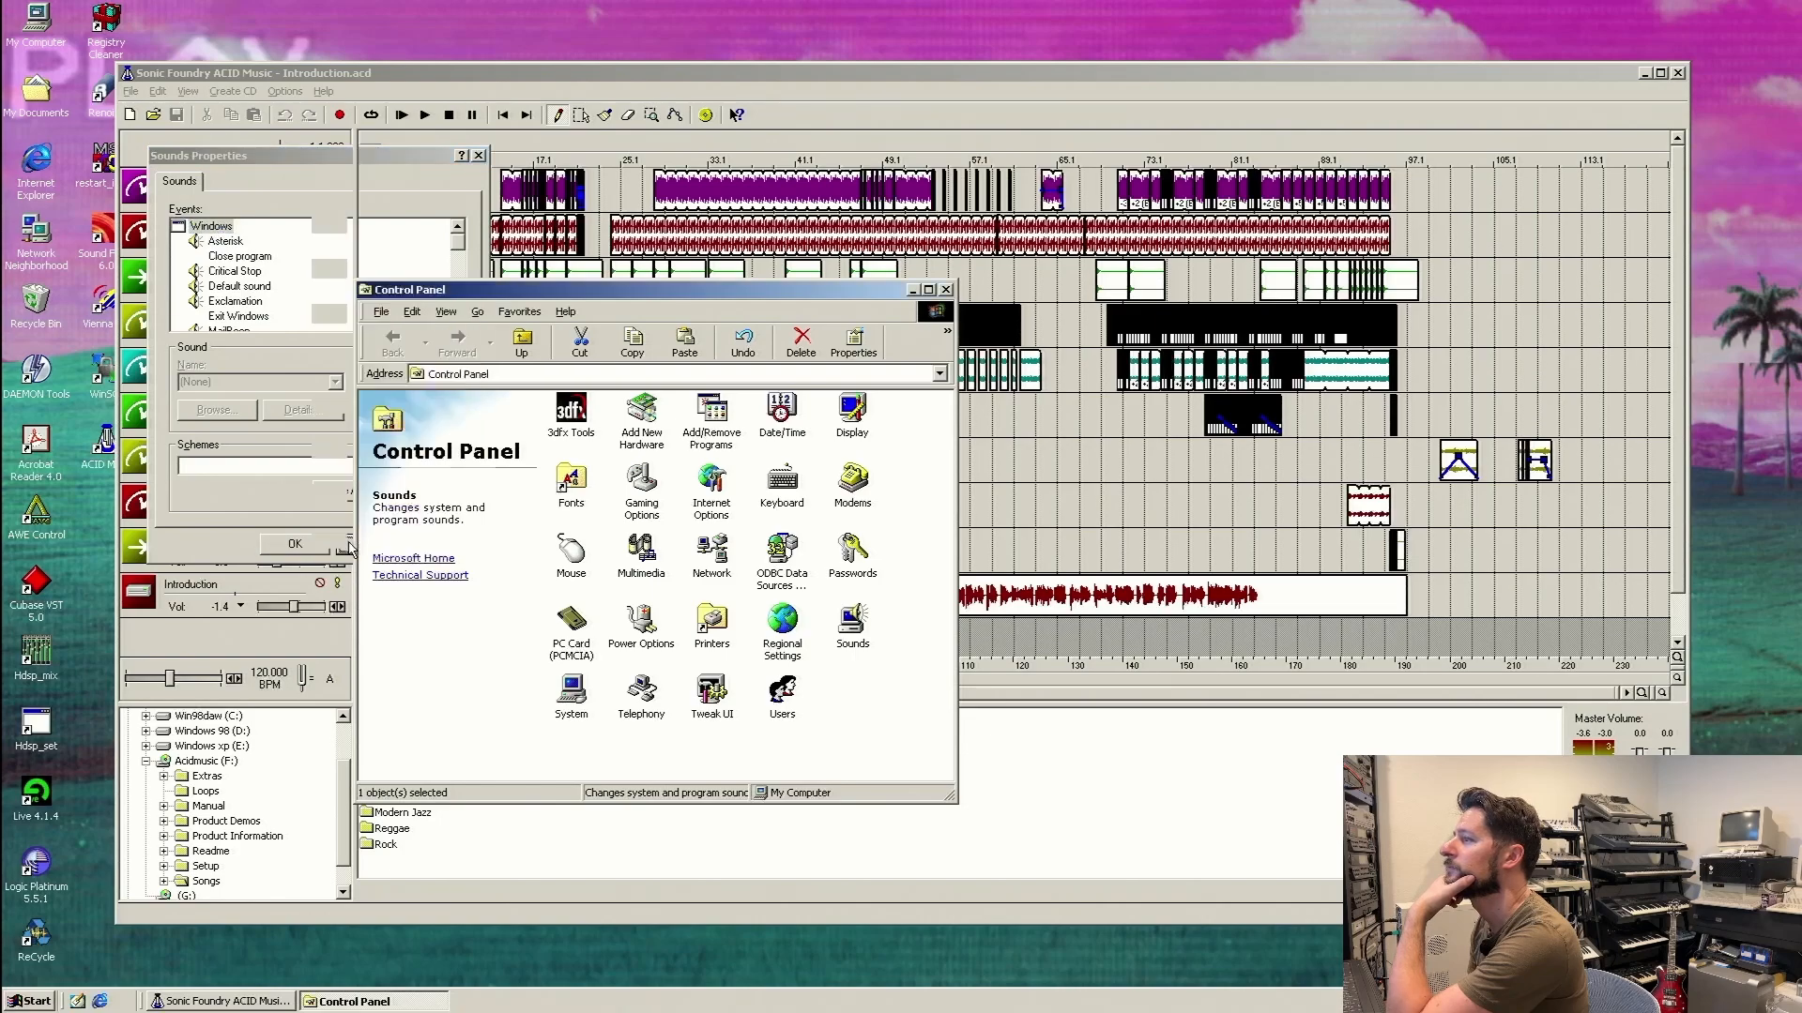
In Multimedia Properties, set preferred playback to HDSP Analog Out (1+2)(1) and recording to HDSP Analog In (1+2)(1), apply, and close the Control Panel.
double_click(644, 548)
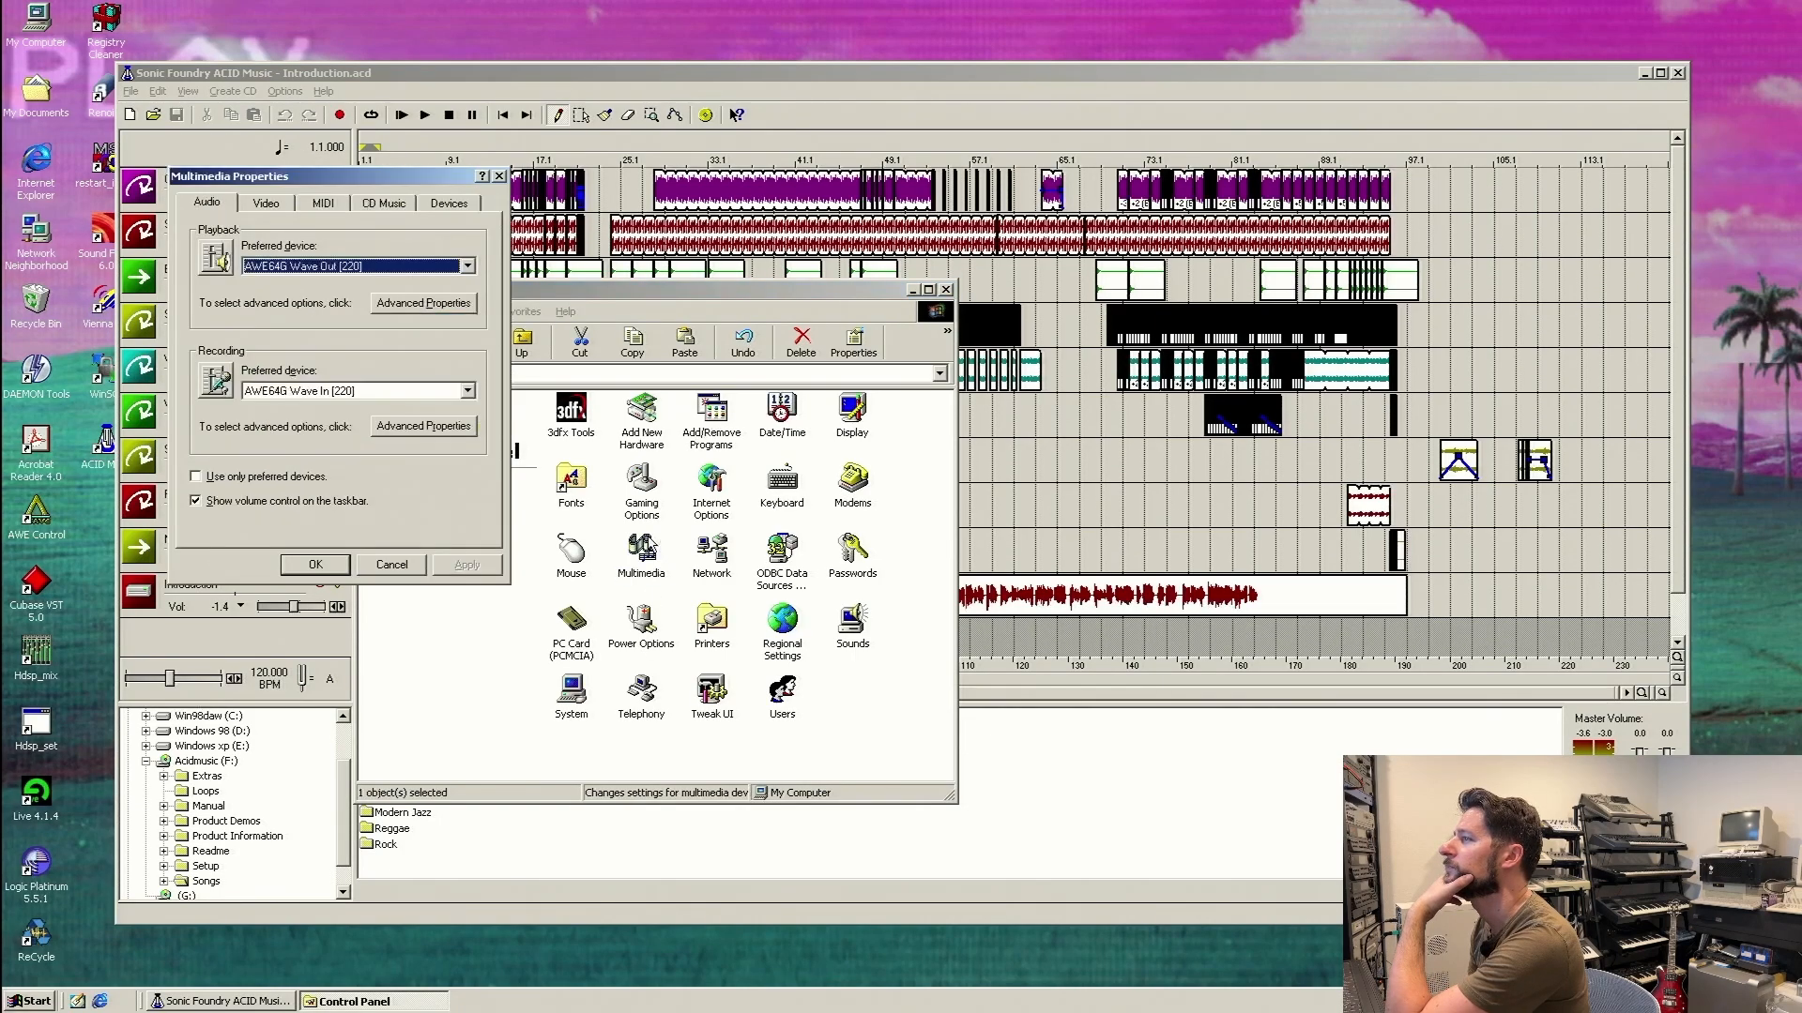
left_click(380, 268)
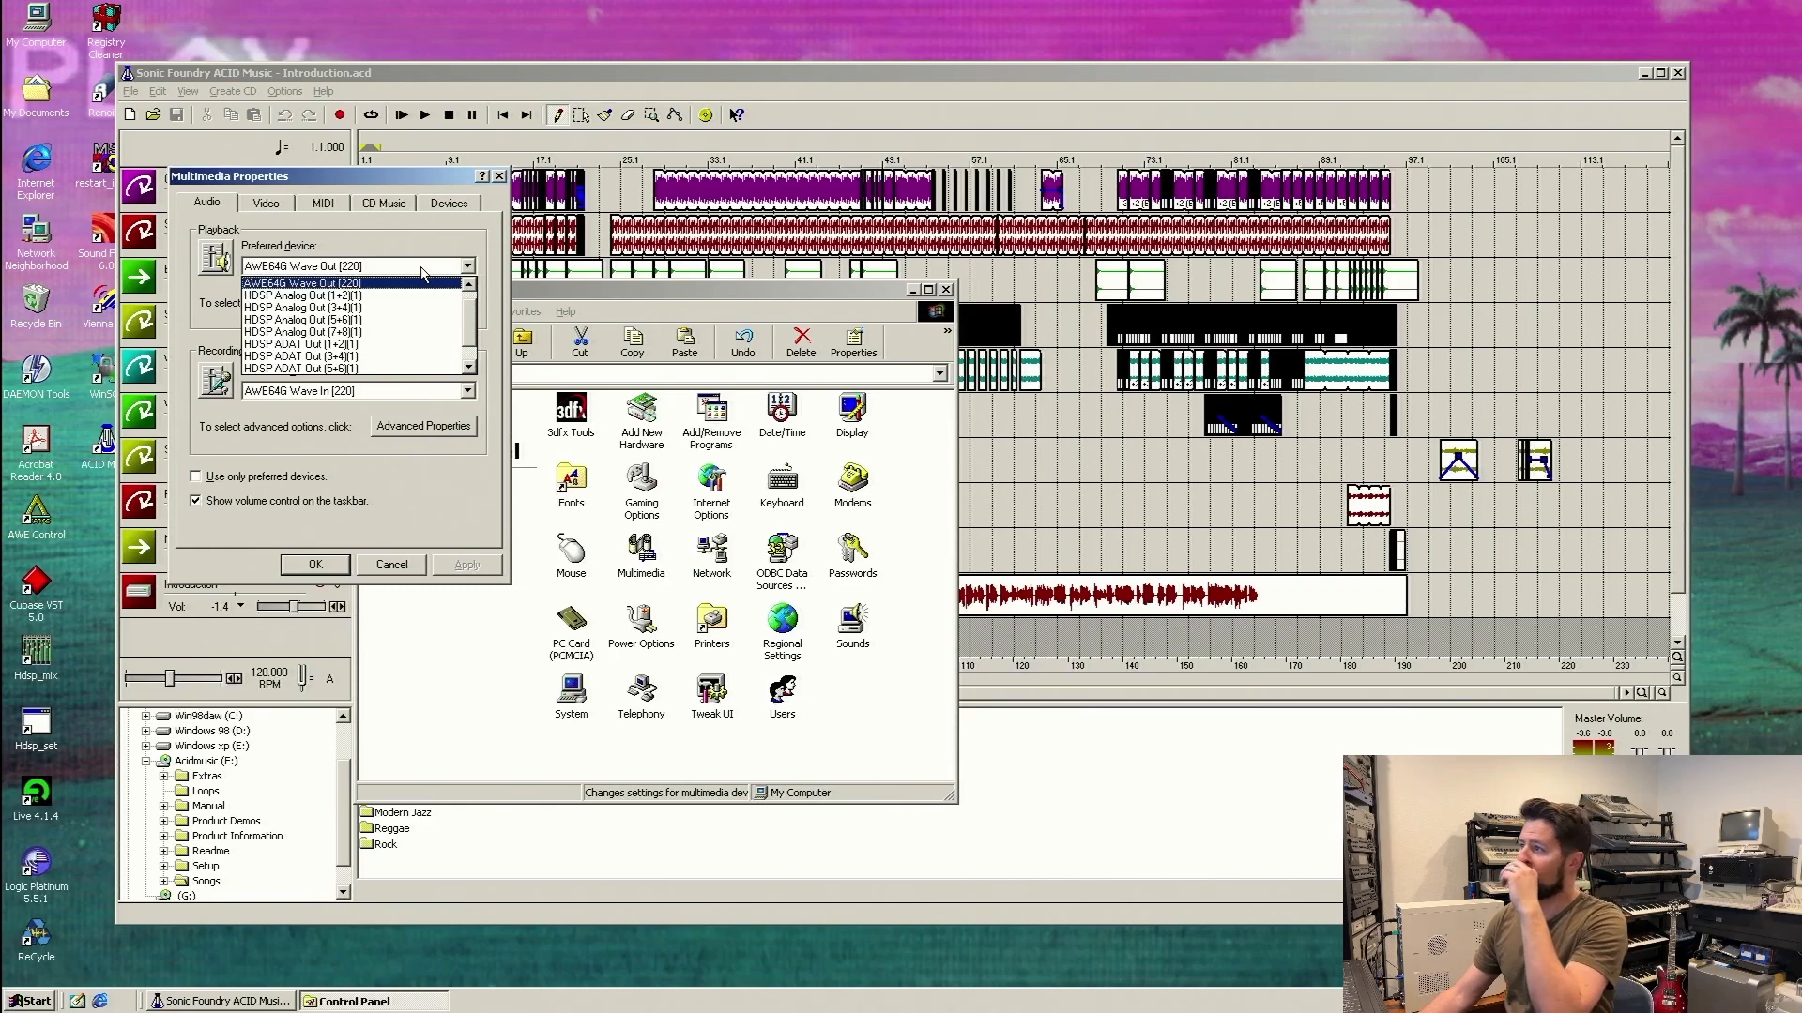
left_click(406, 295)
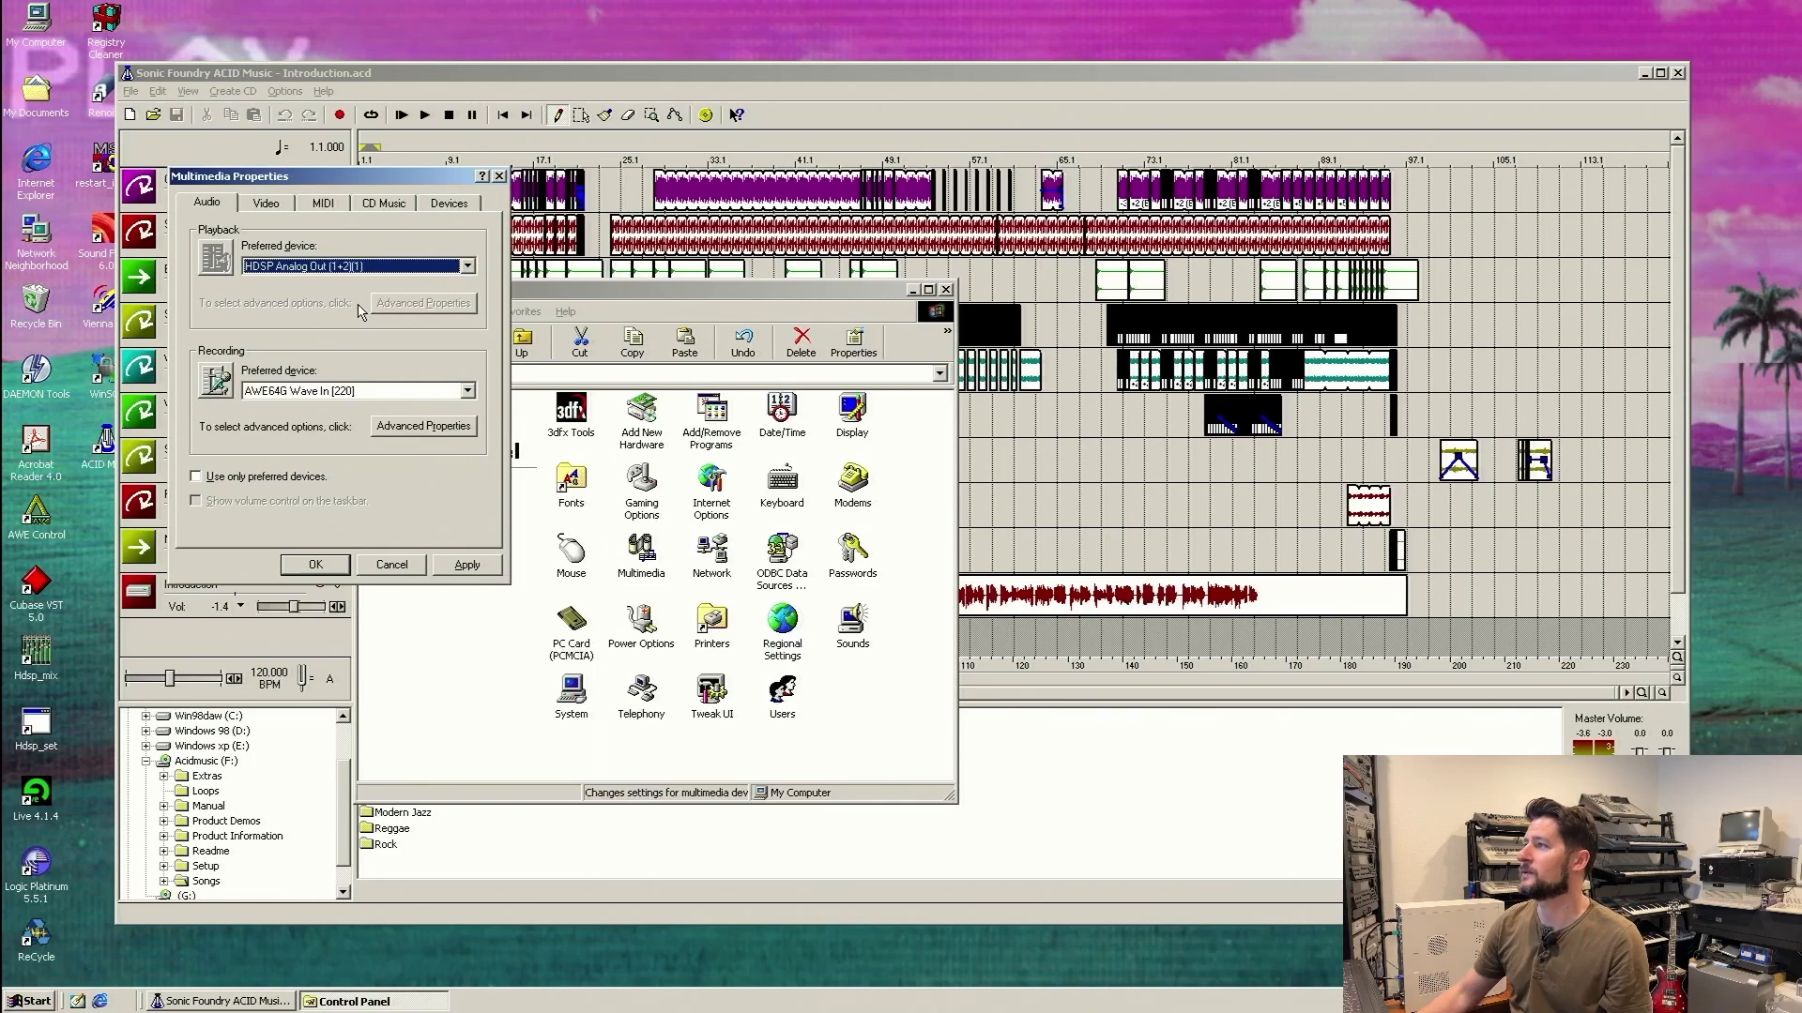
left_click(344, 391)
left_click(347, 424)
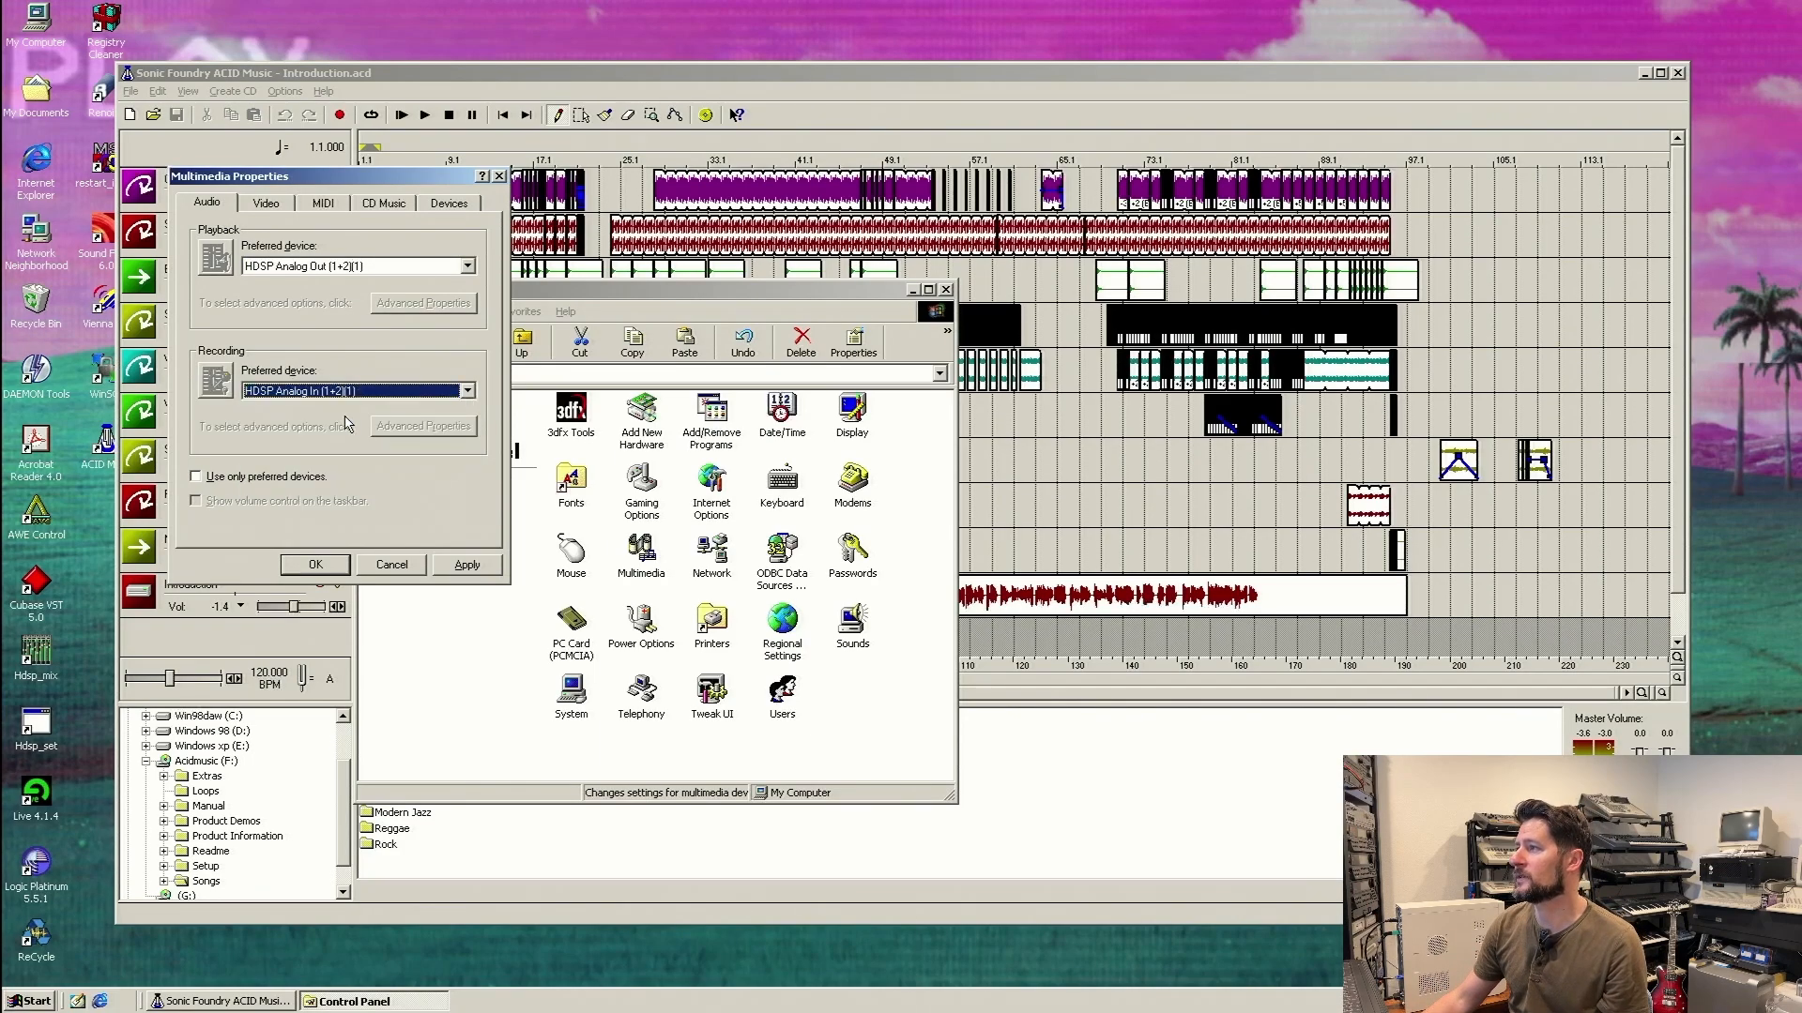
left_click(467, 564)
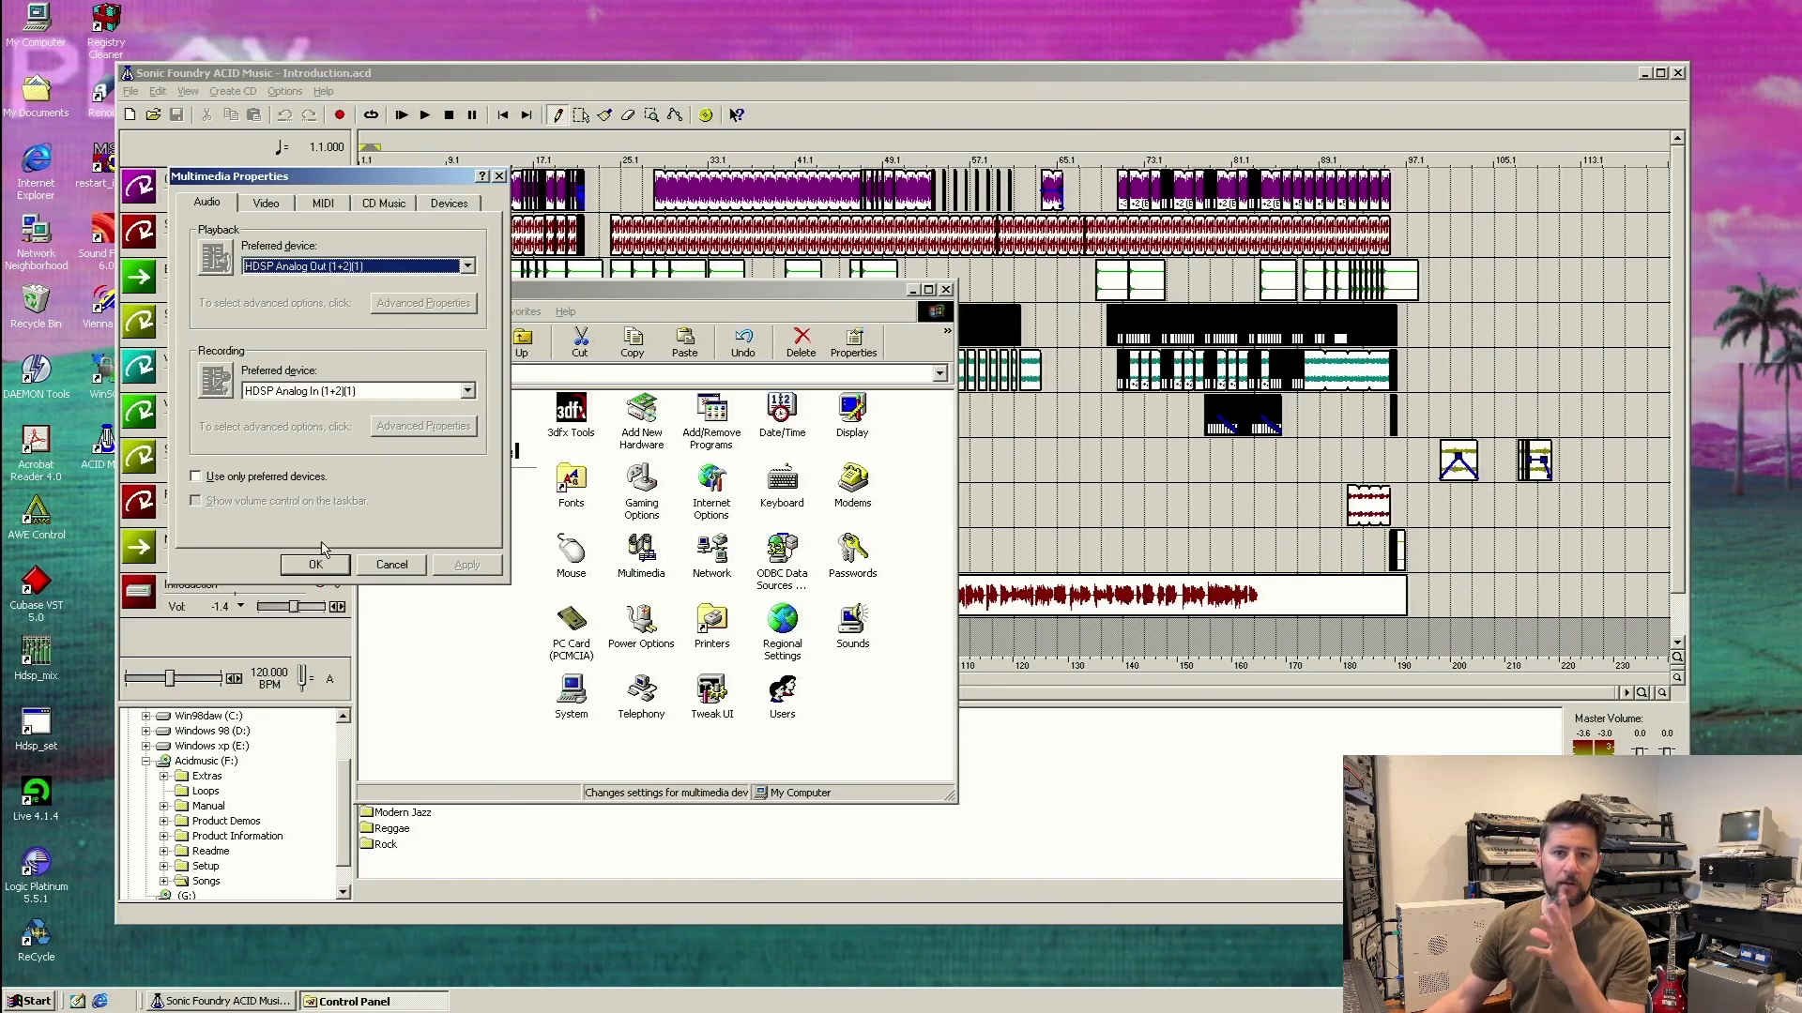
left_click(301, 564)
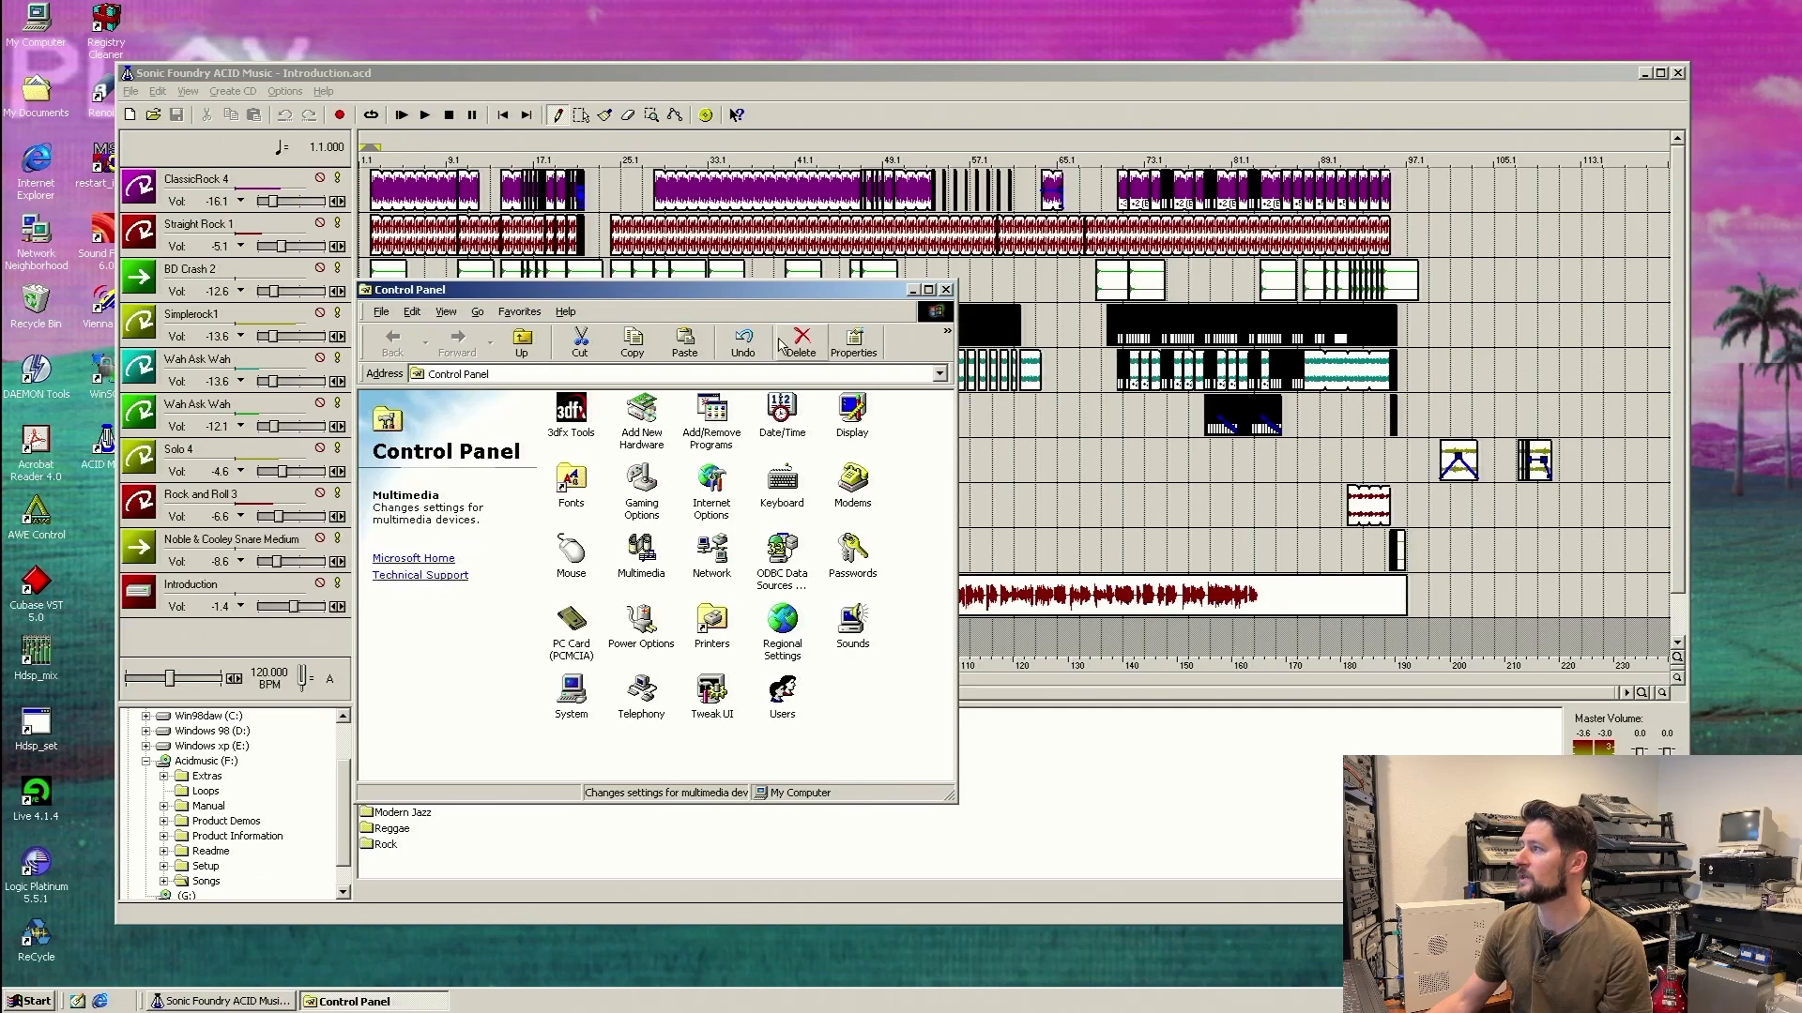
left_click(946, 290)
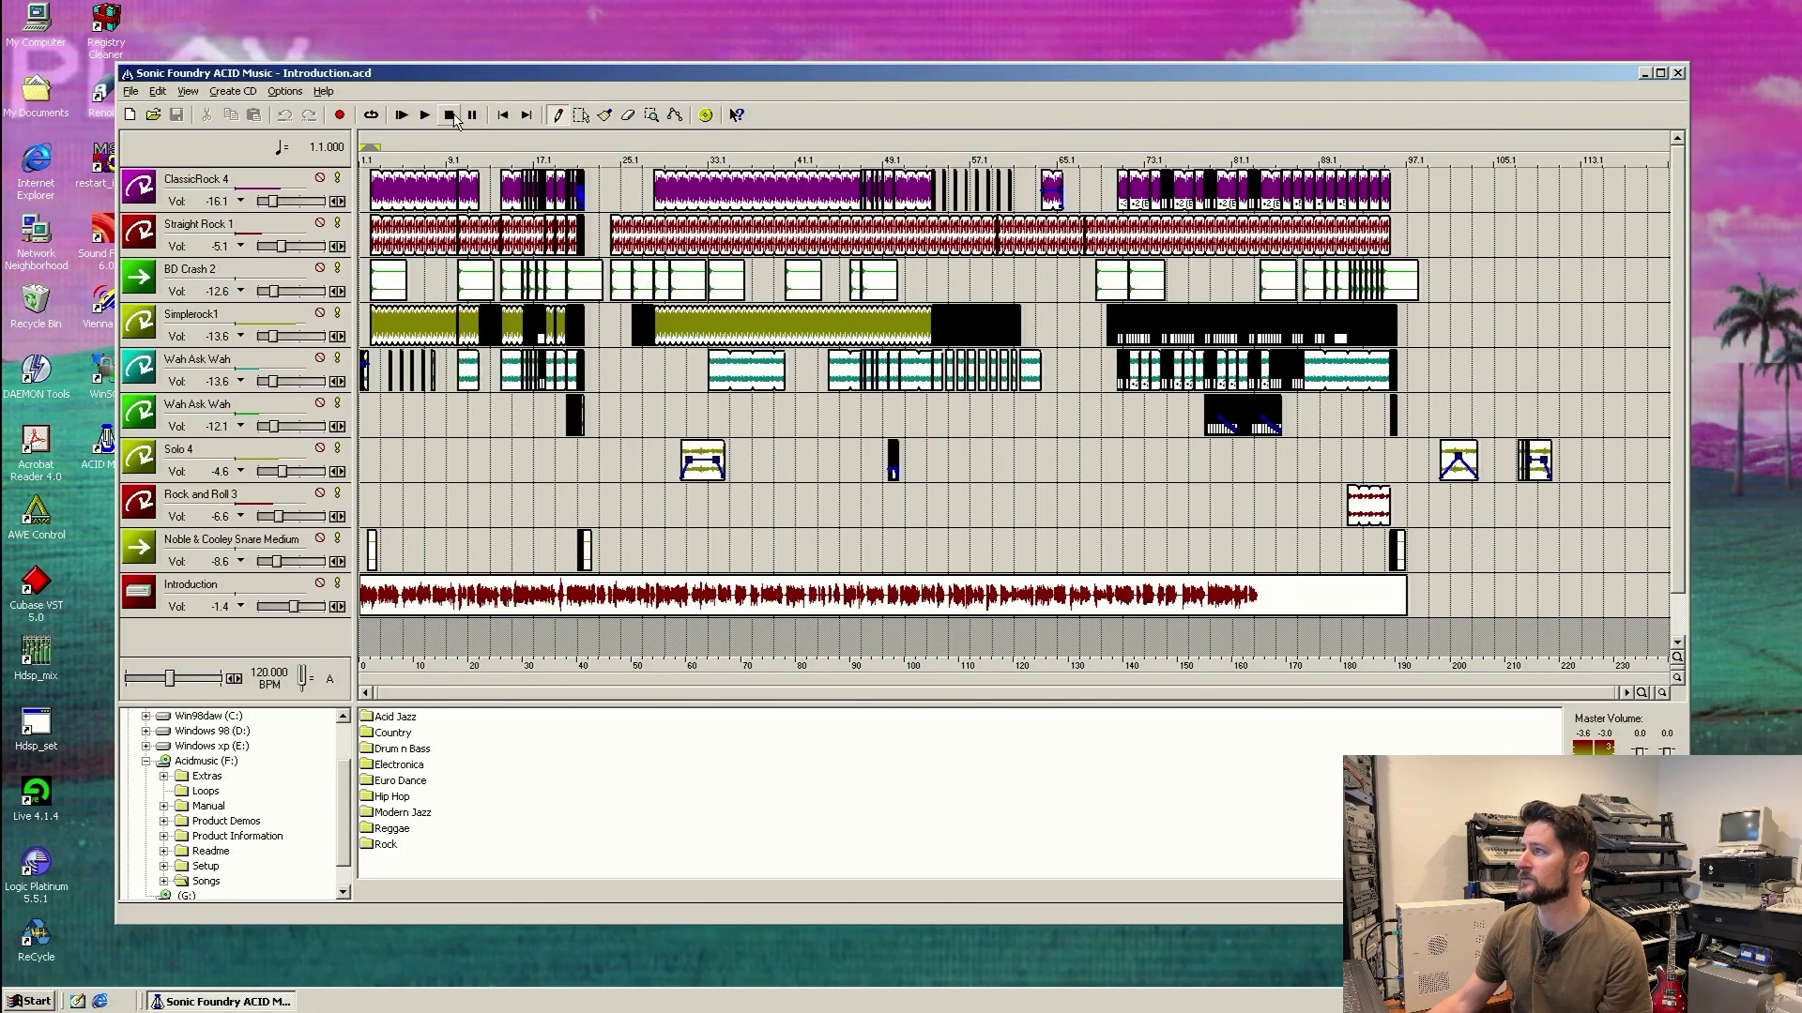
Play the introduction project to test the audio, maximize the ACID Music window, and stop playback.
left_click(425, 114)
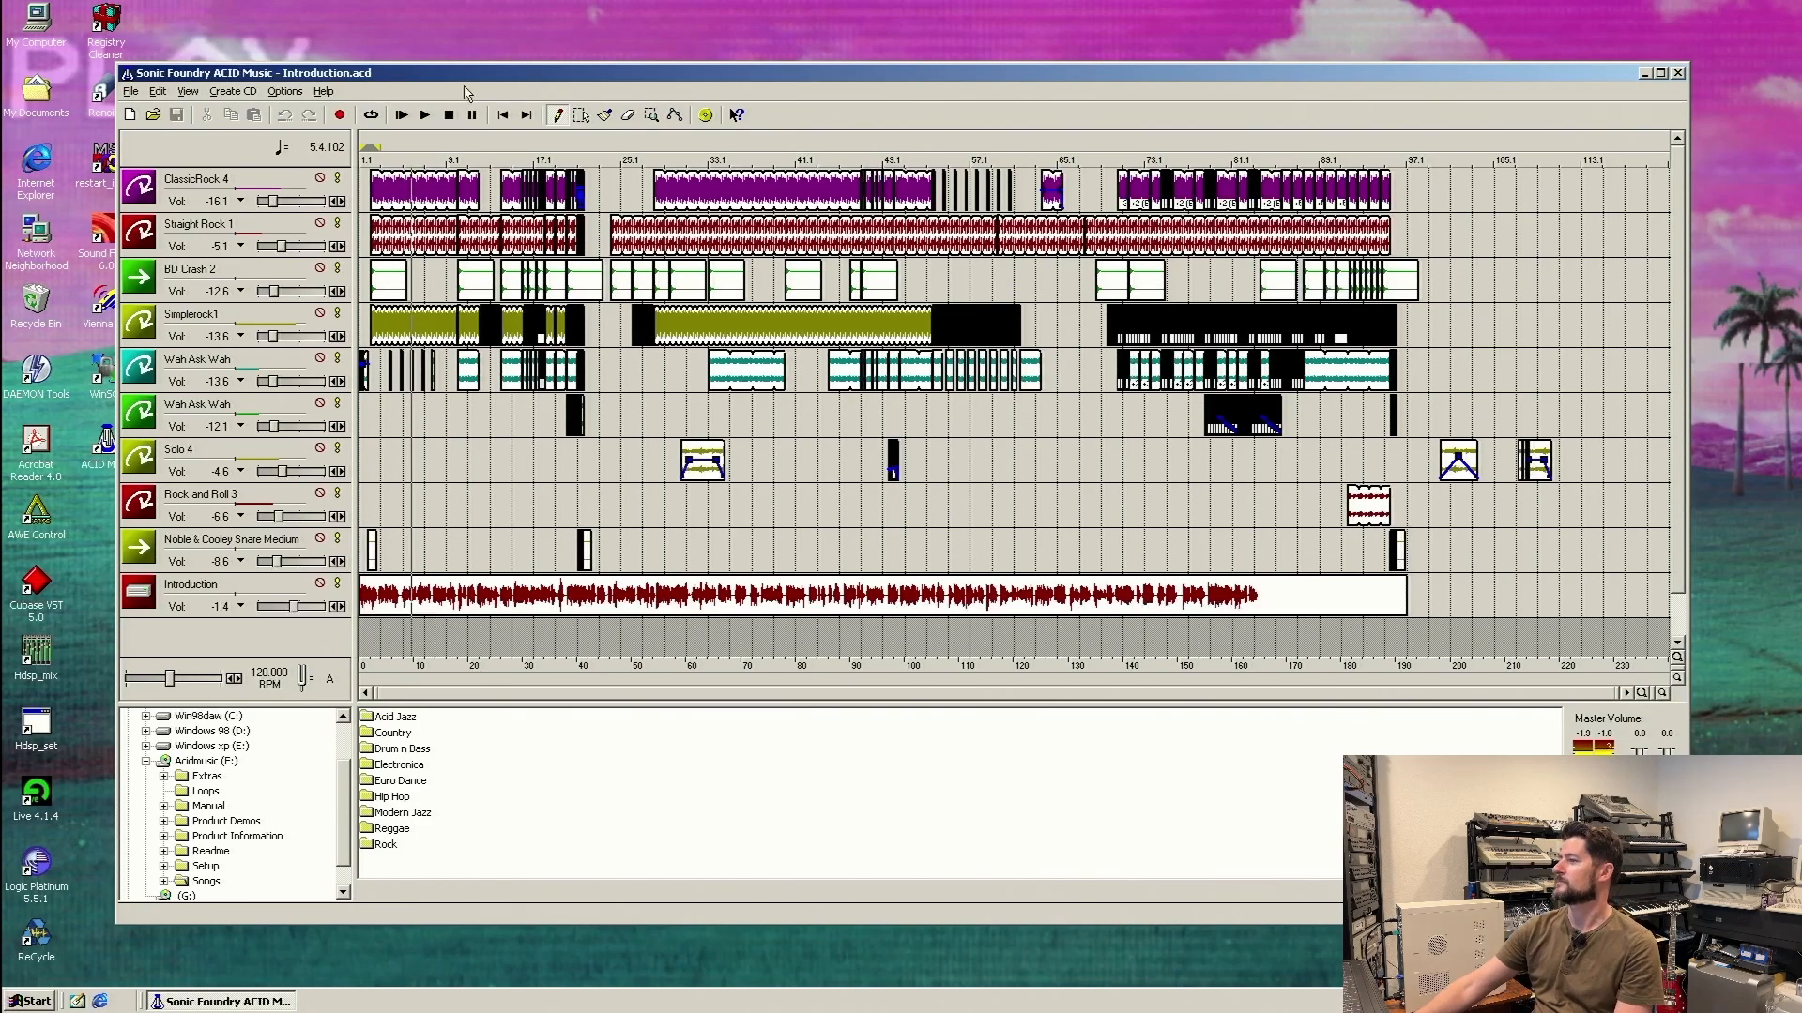
left_click(1659, 73)
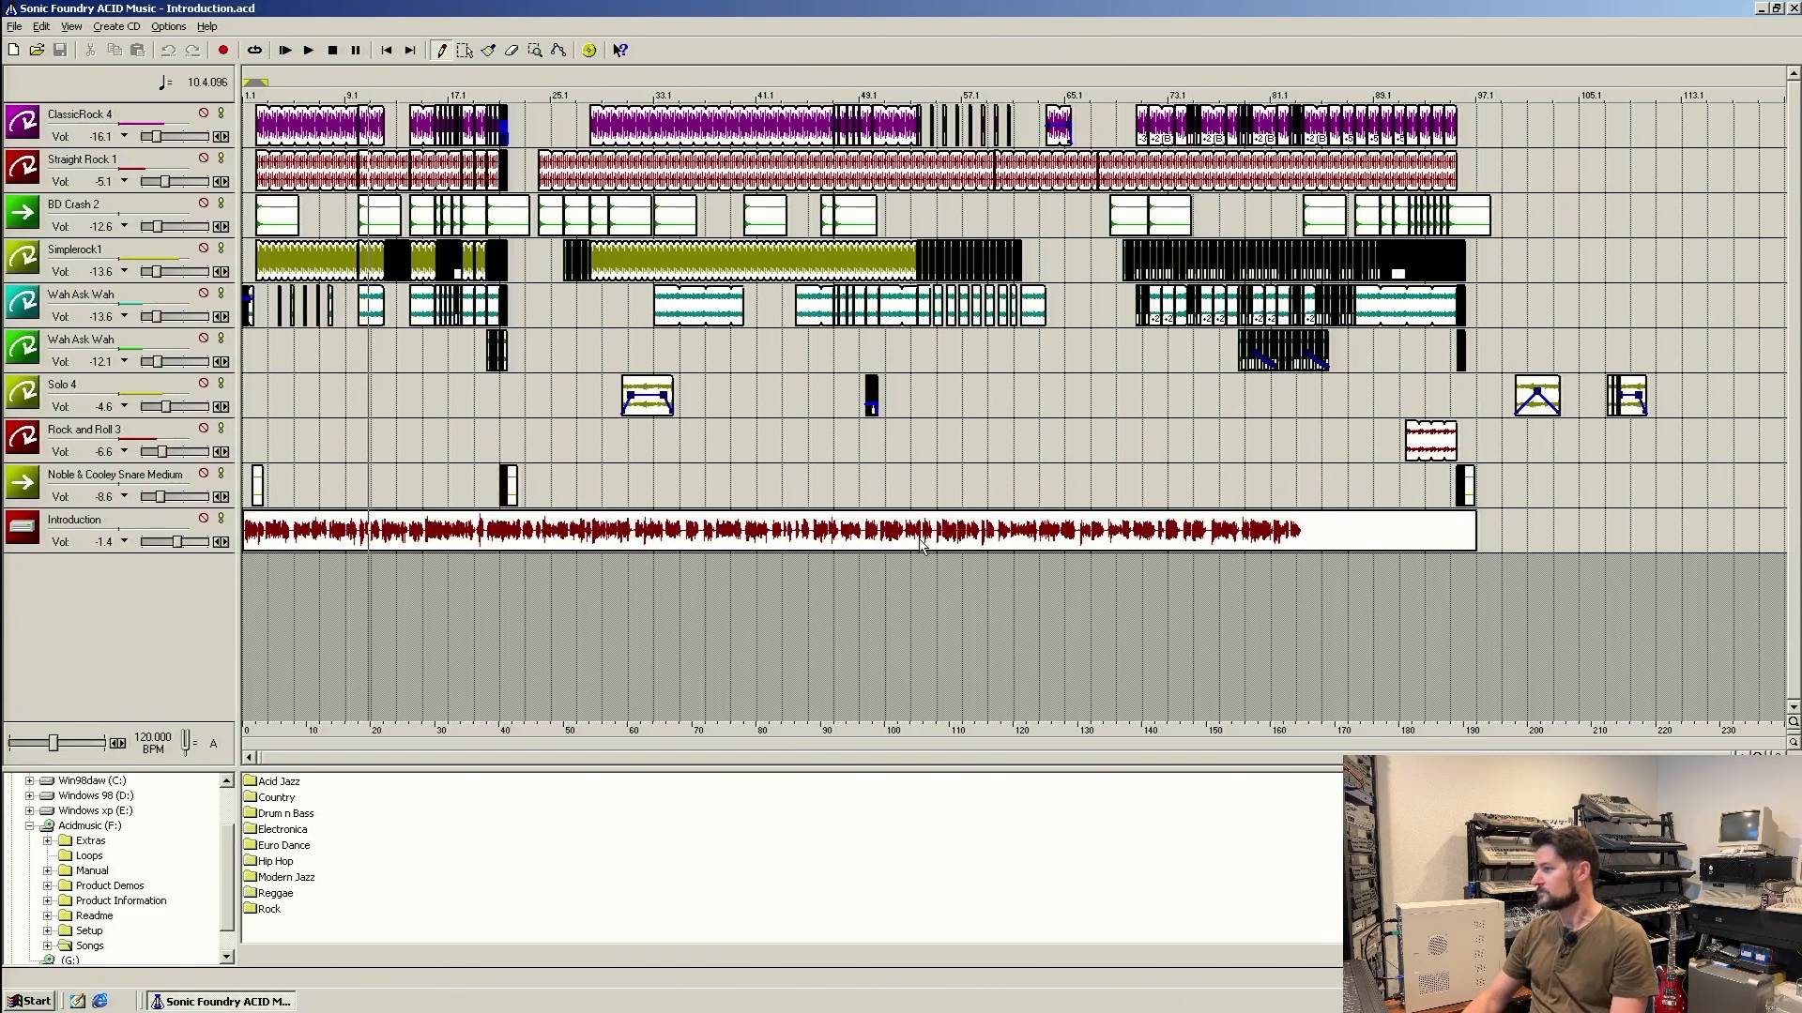
key("space")
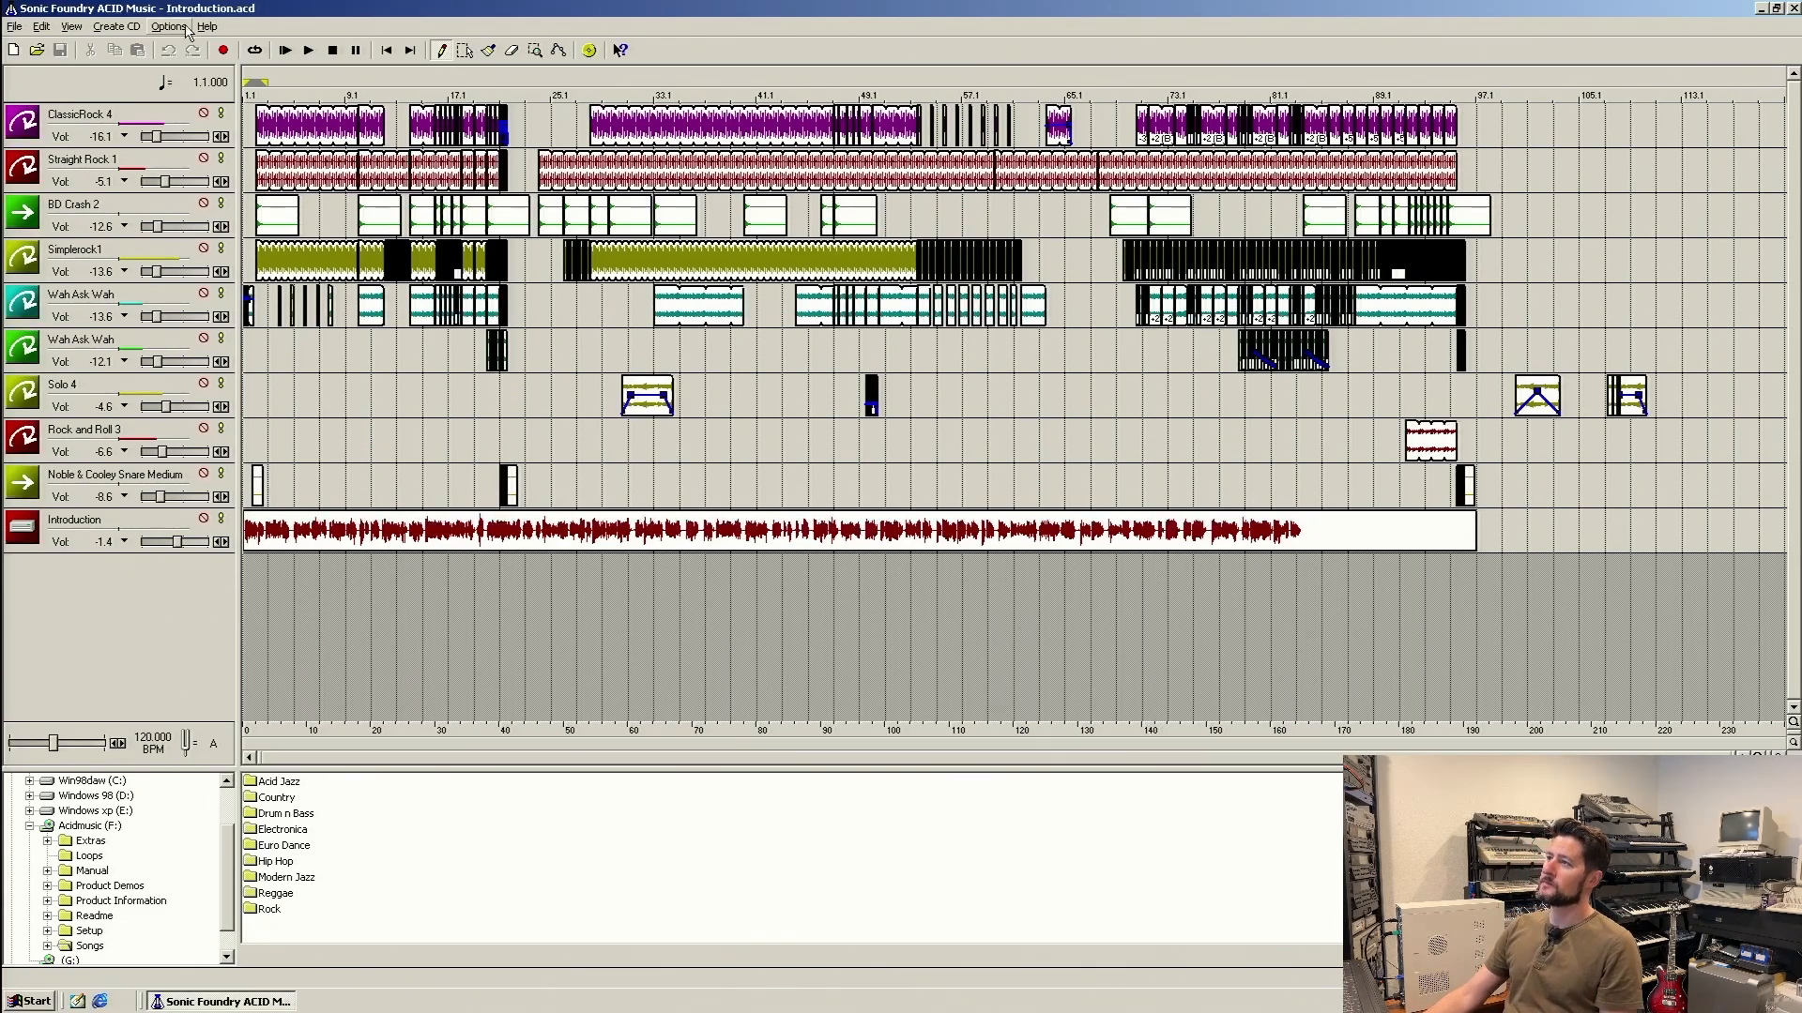
Create a new project and browse the Loops folder on the Acidmusic (F:) drive.
left_click(11, 25)
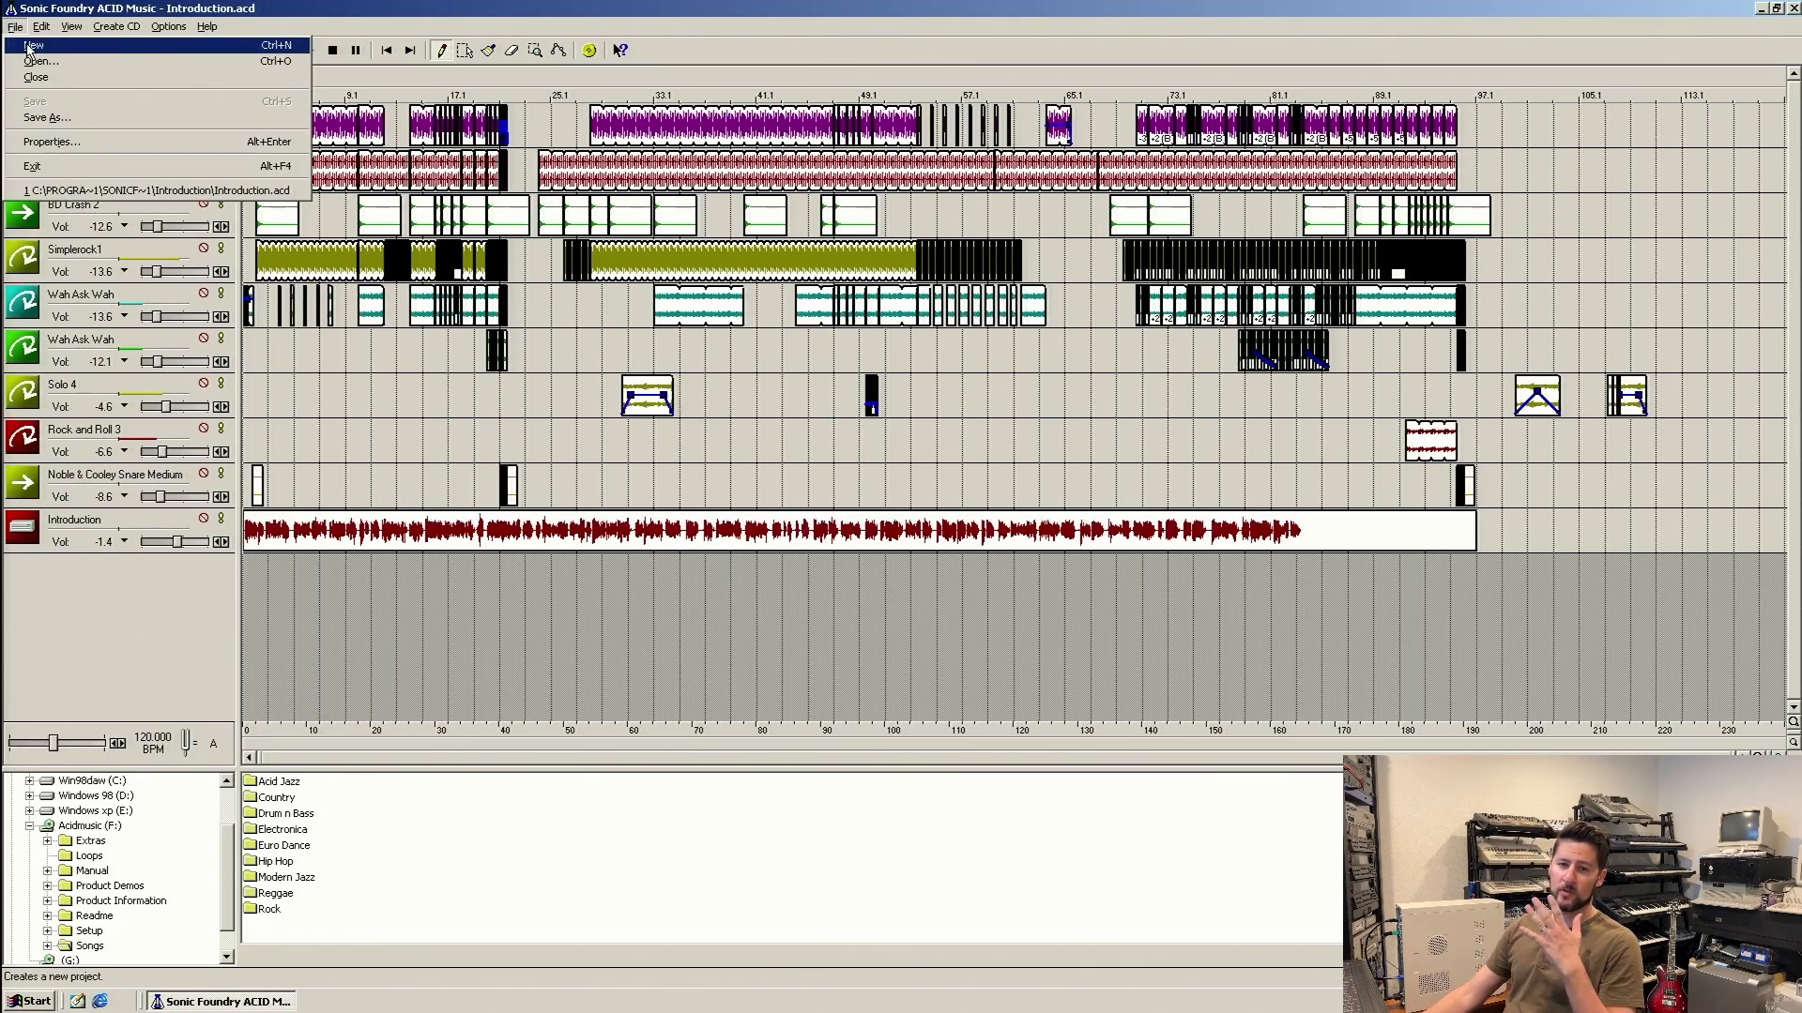
left_click(33, 45)
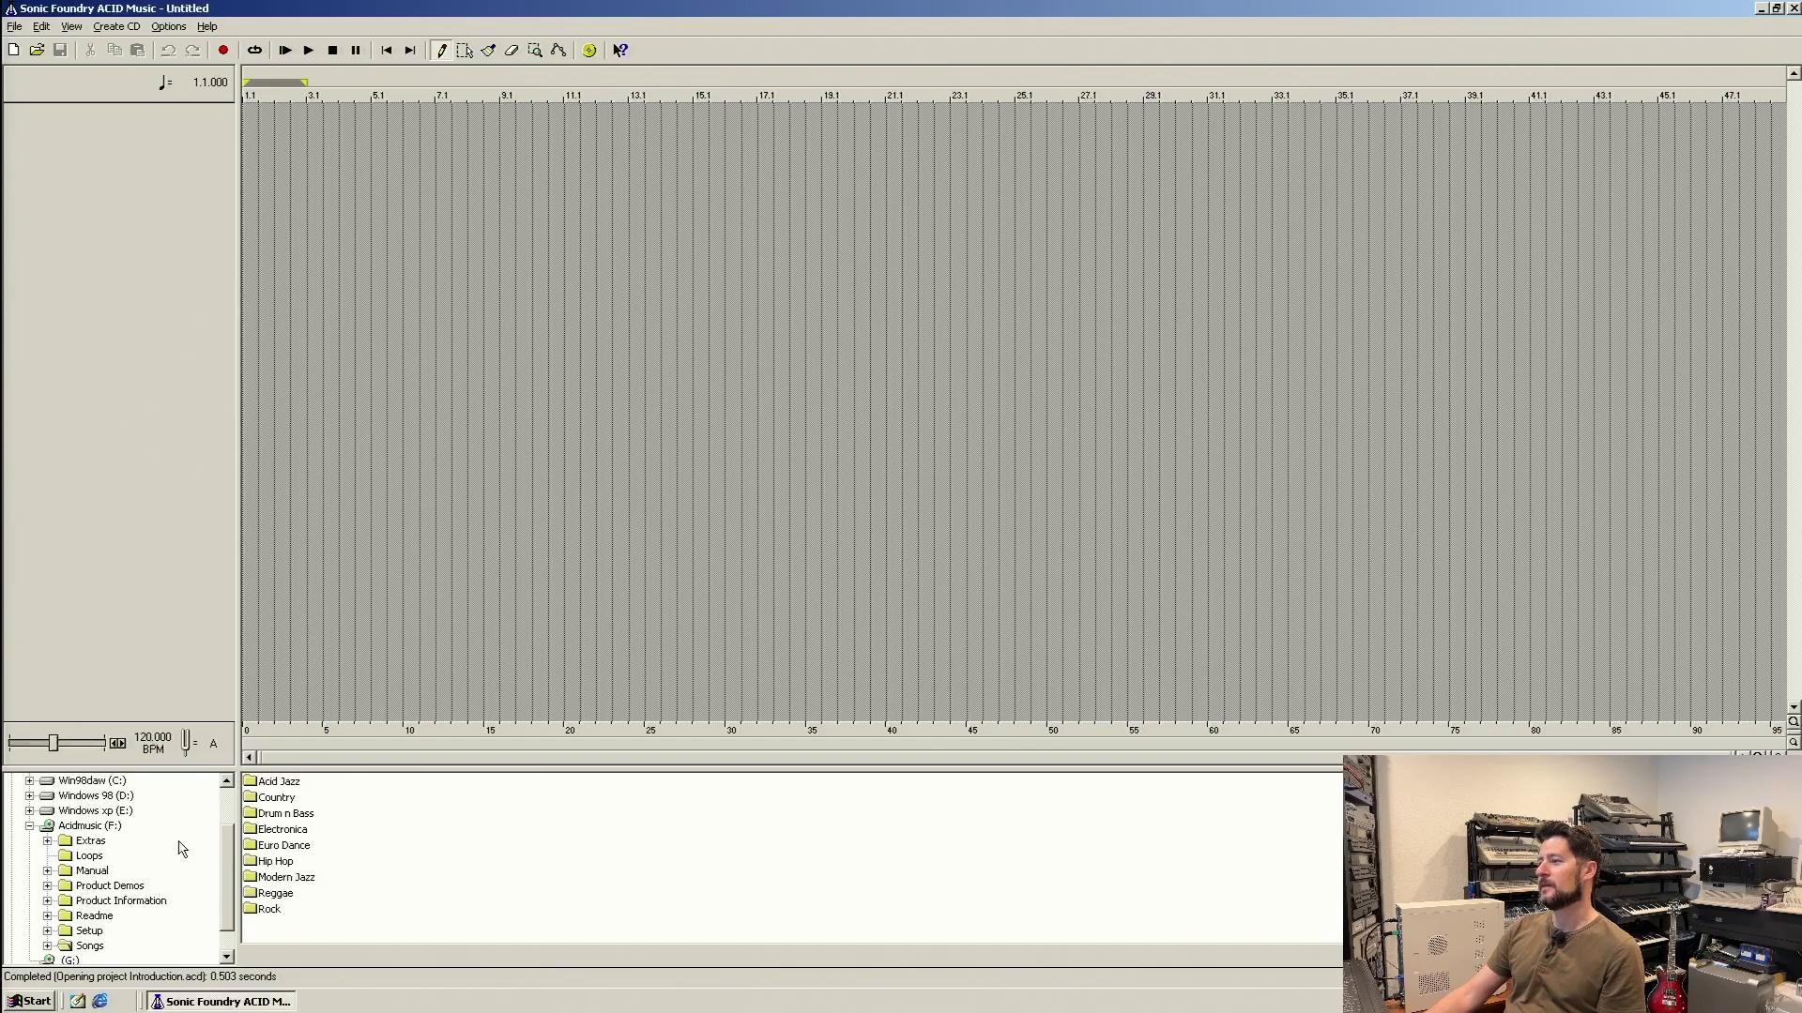
left_click(85, 856)
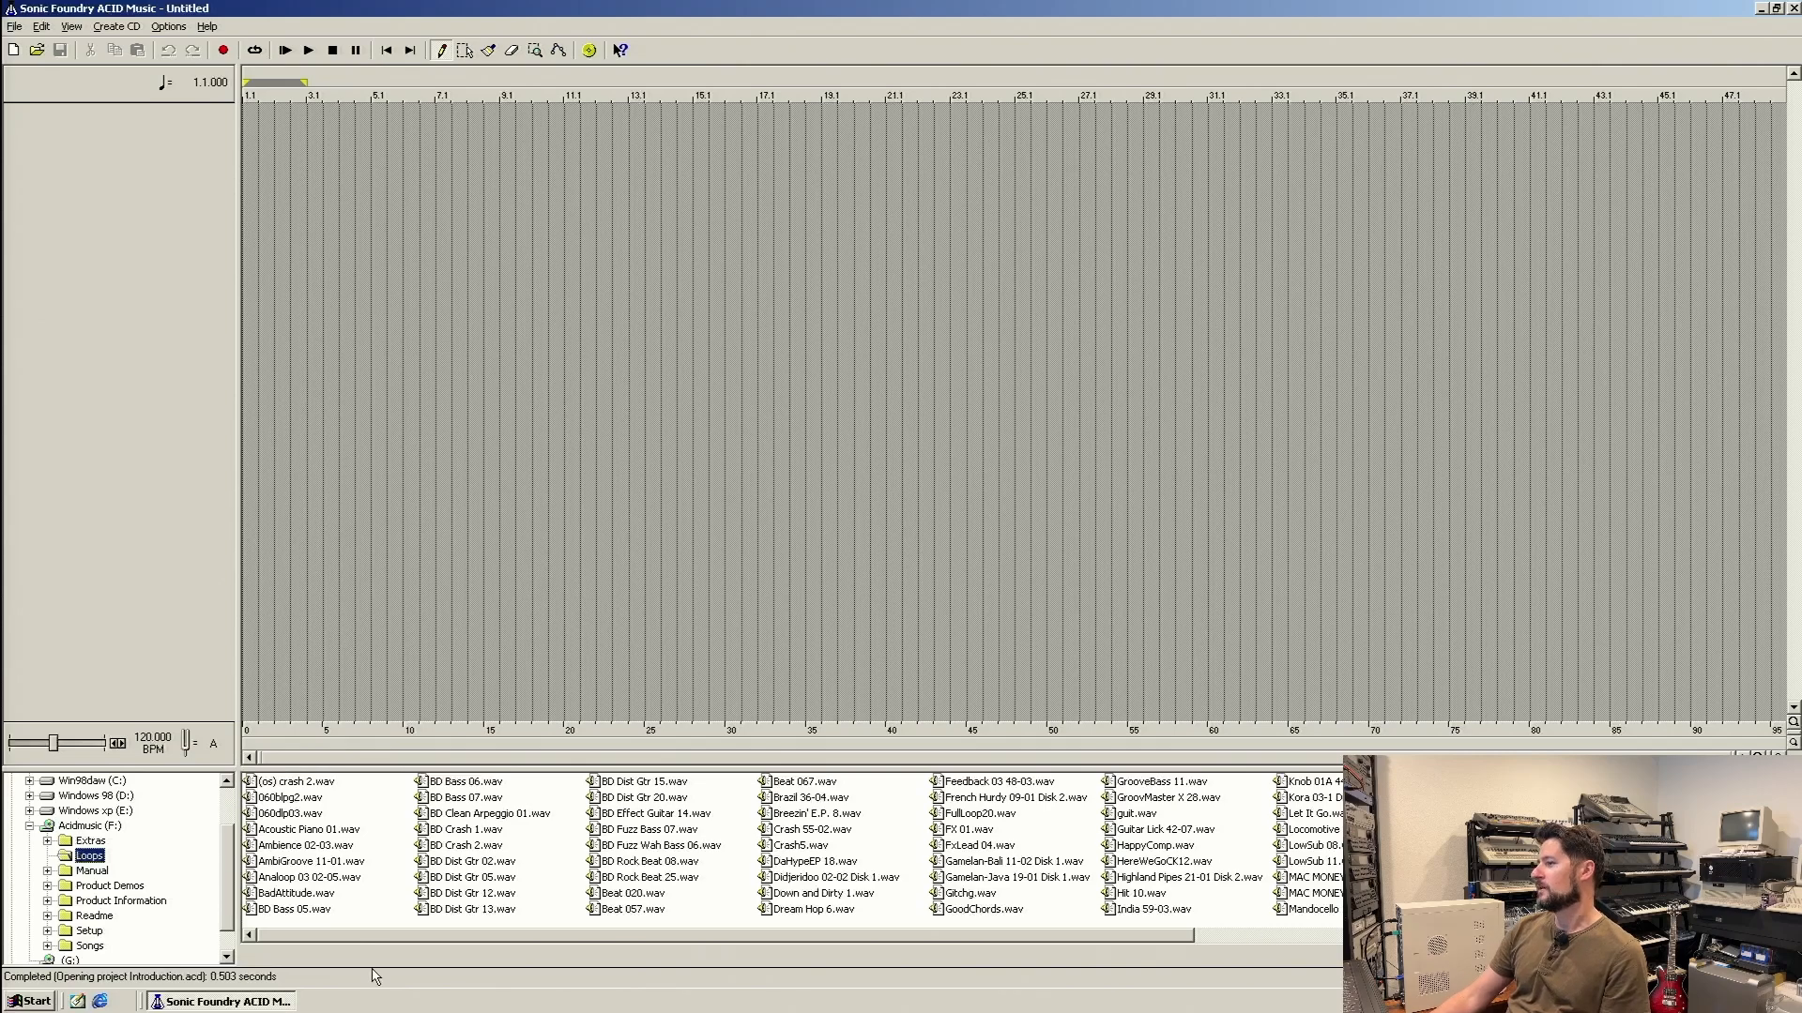
left_click_drag(521, 936, 758, 960)
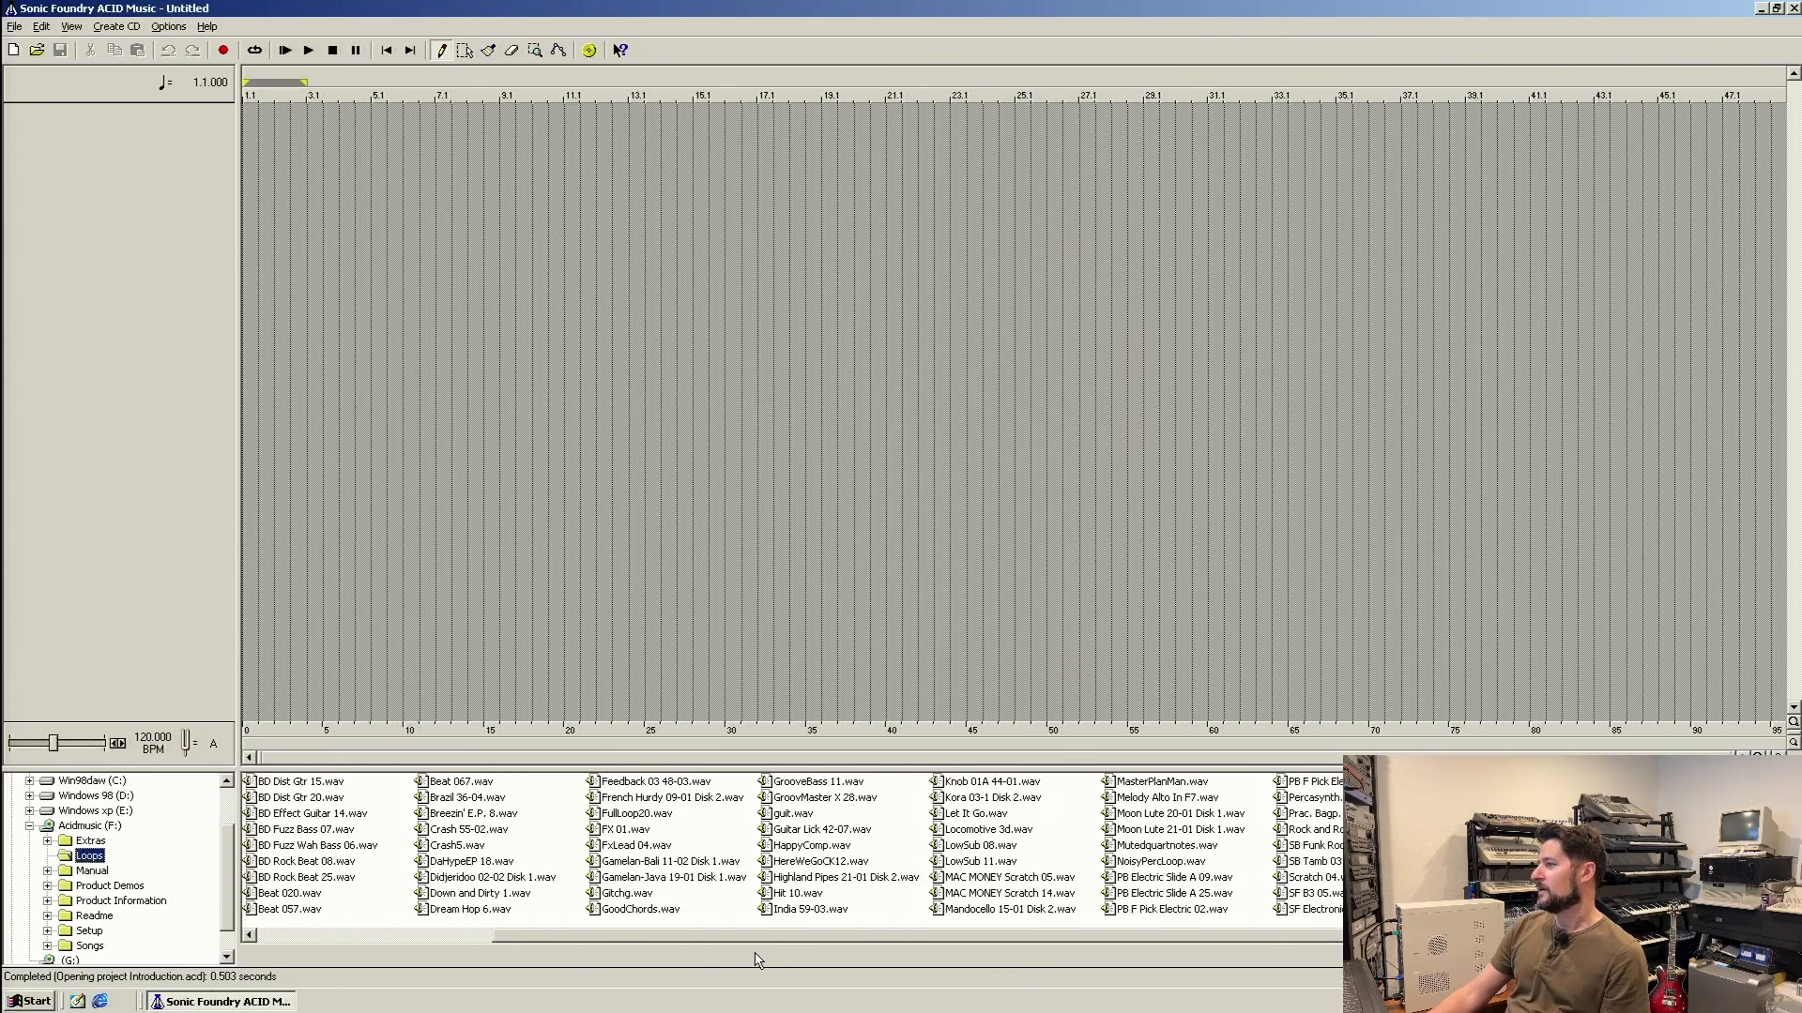
Preview the loops MAC MONEY Scratch 05.wav, MAC MONEY Scratch 14.wav and MasterPlanMan.wav.
left_click(1021, 880)
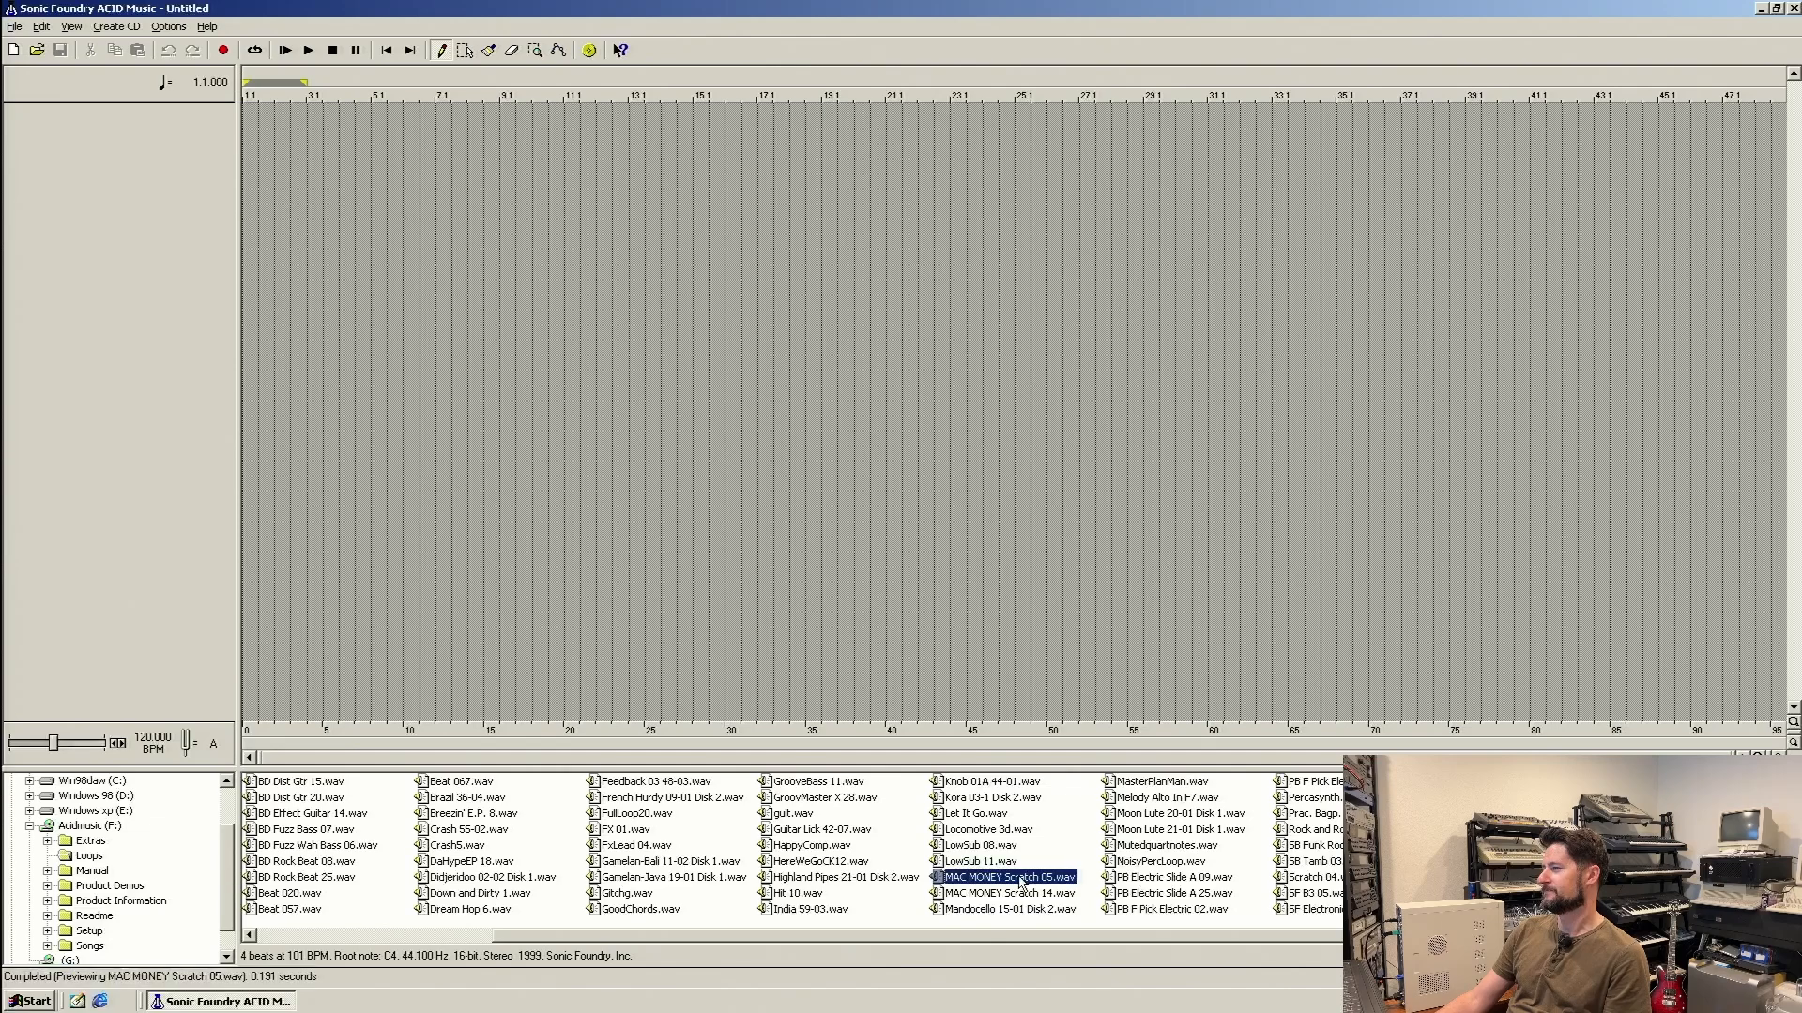
left_click(1021, 896)
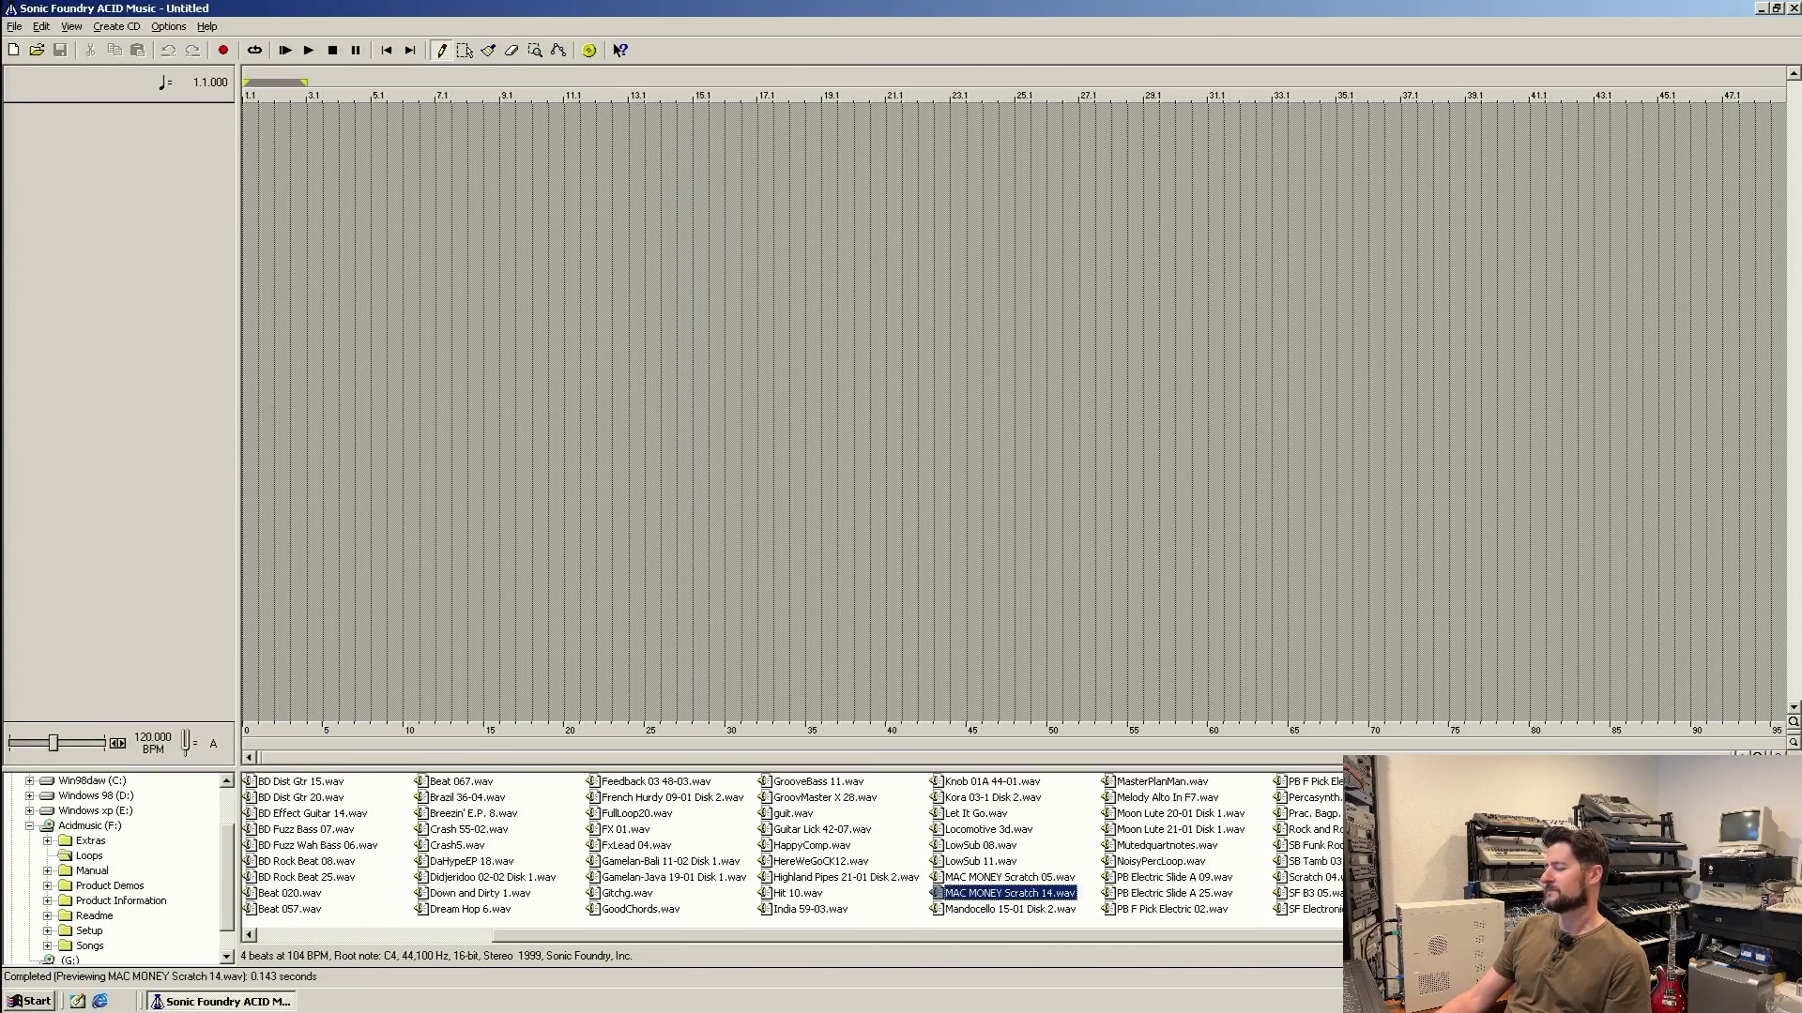
left_click(1010, 922)
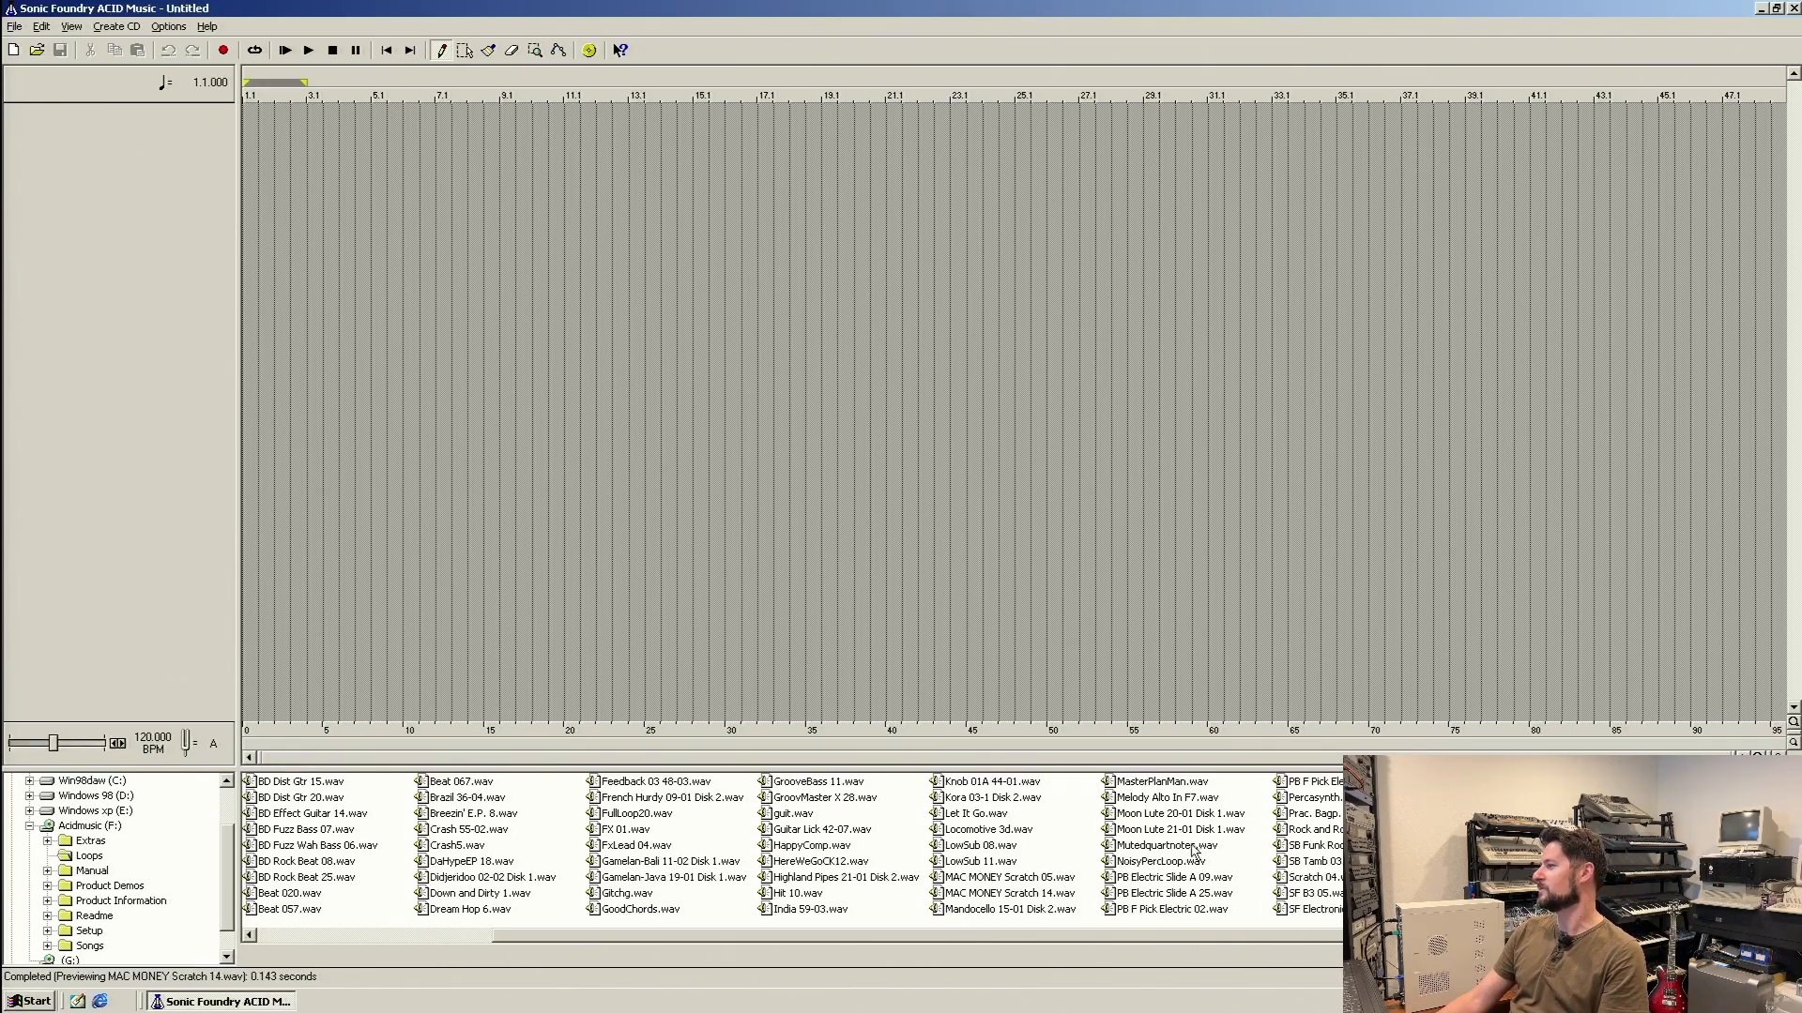
left_click(1167, 786)
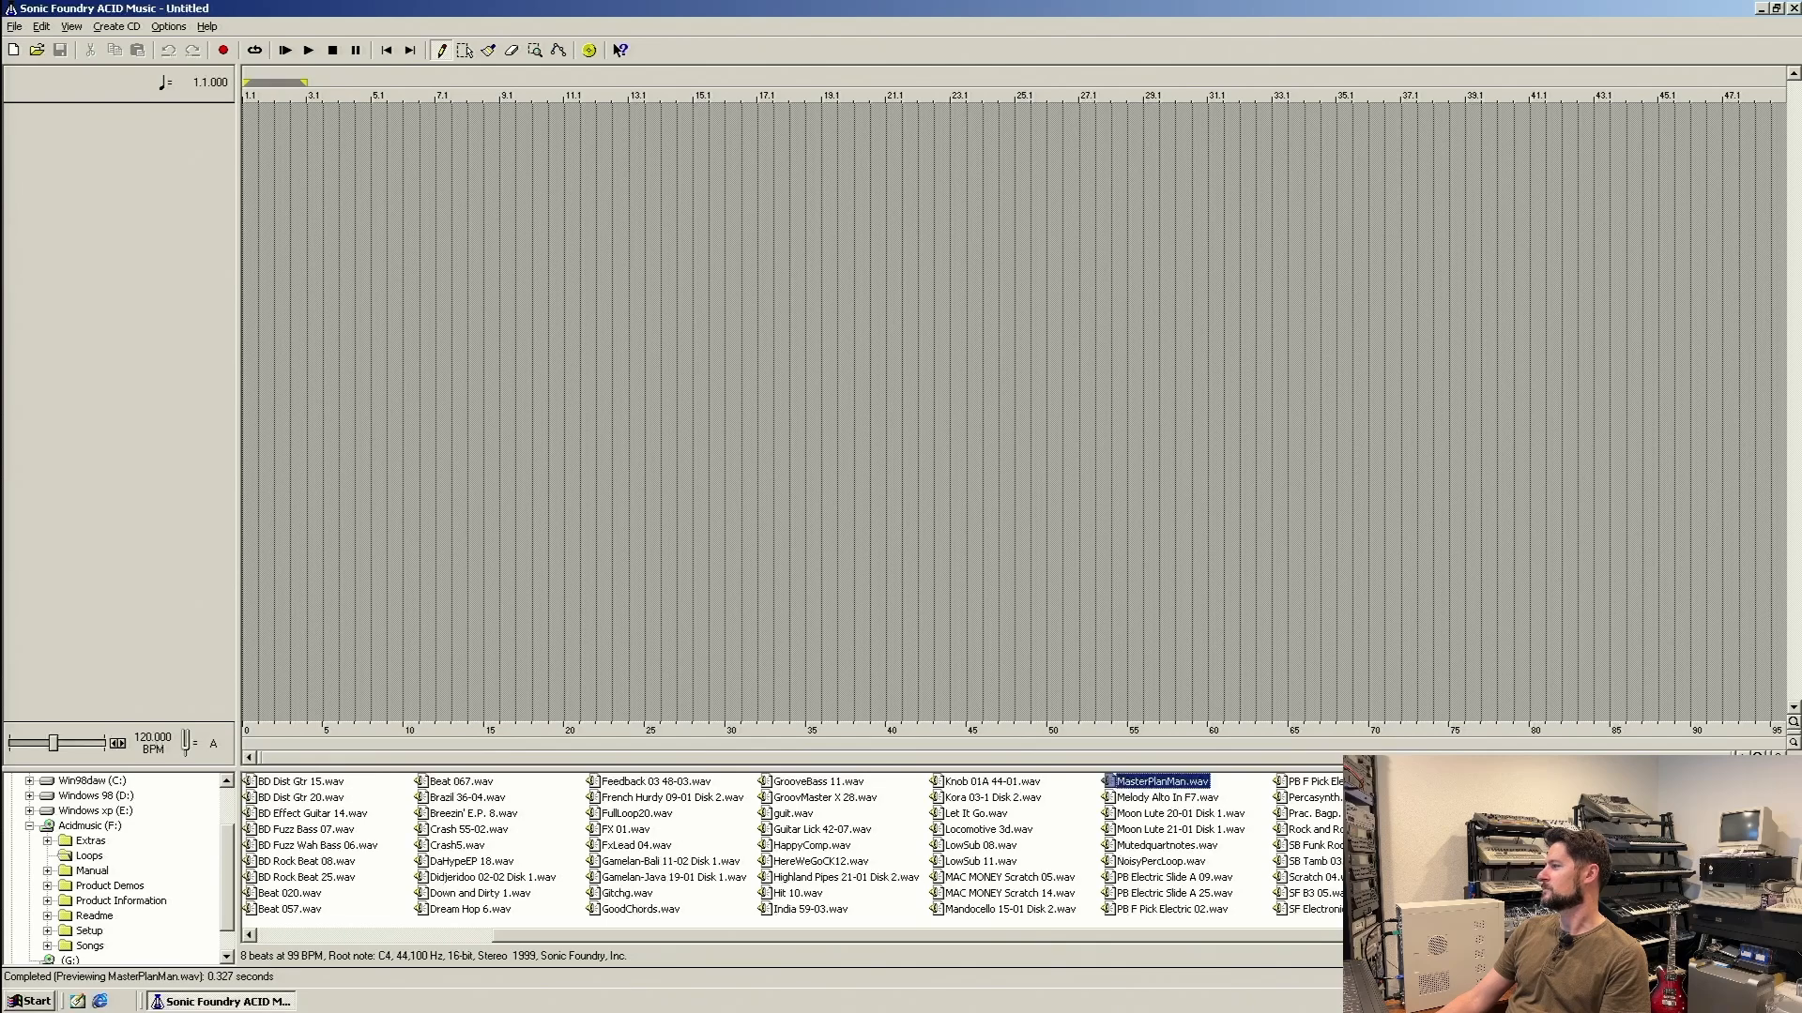
left_click(1502, 844)
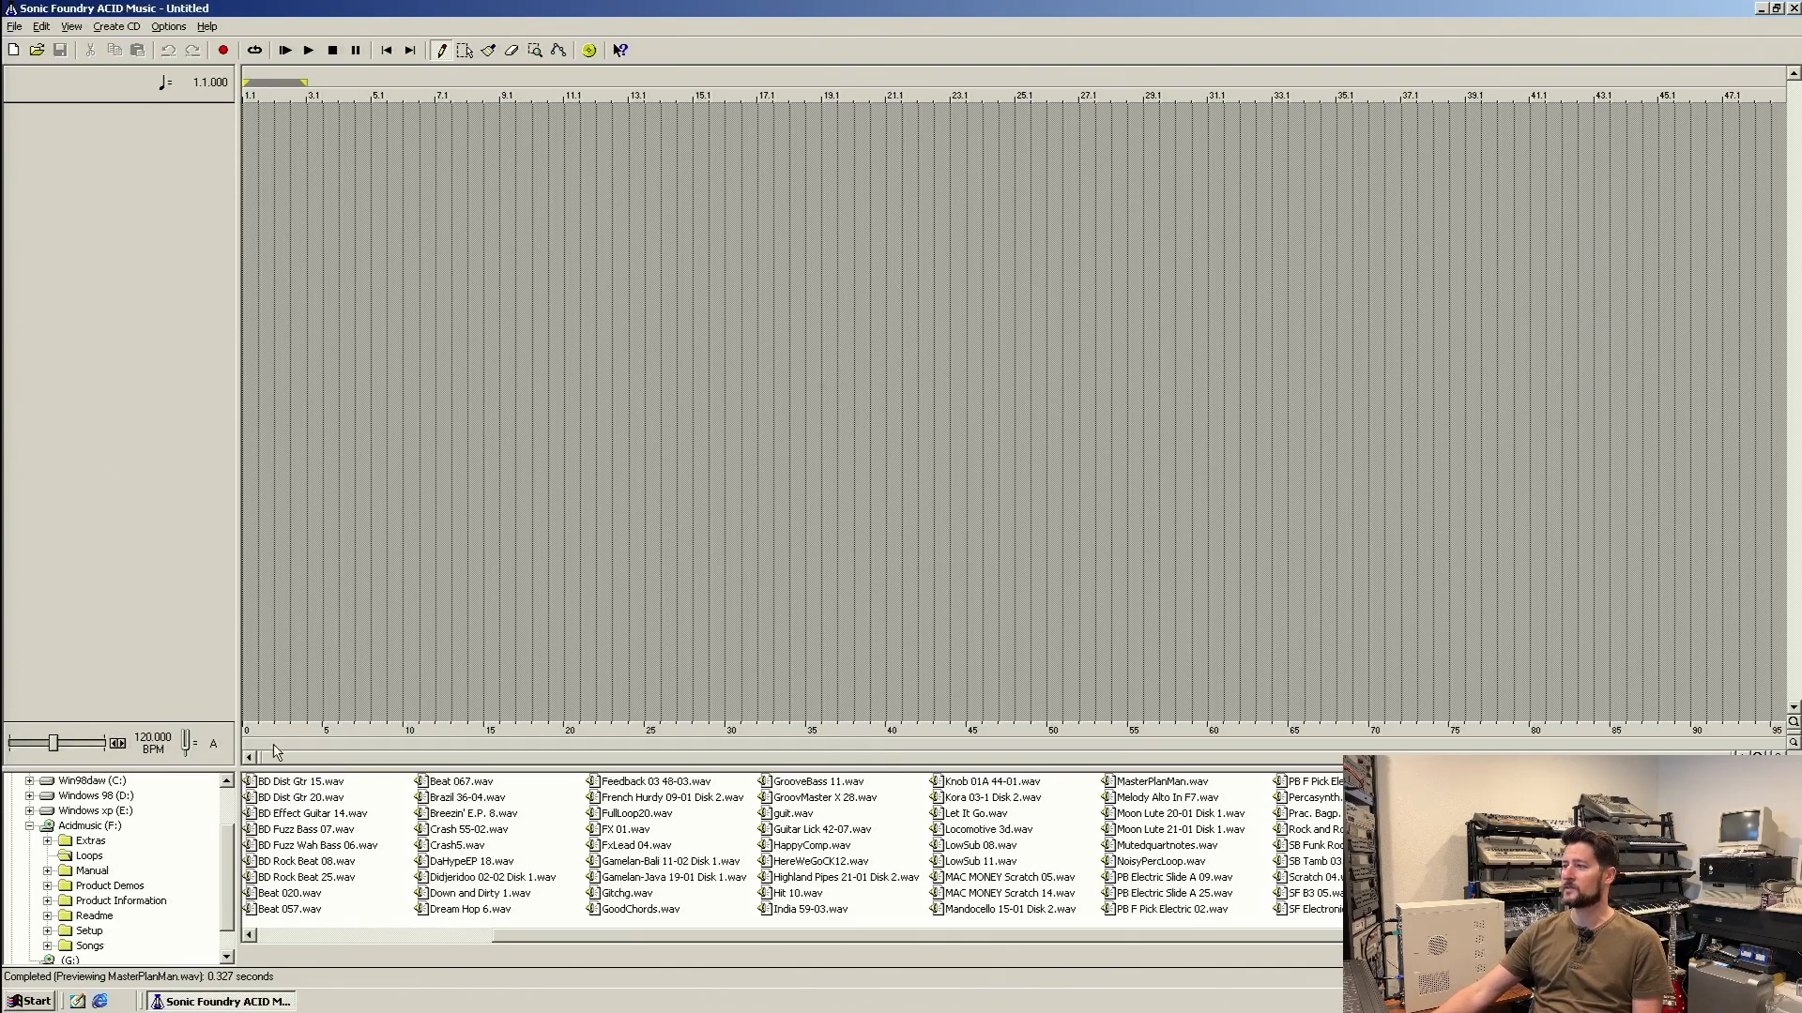
Set the project key to C and add BD Effect Guitar 14.wav as a track.
left_click(213, 743)
left_click(247, 790)
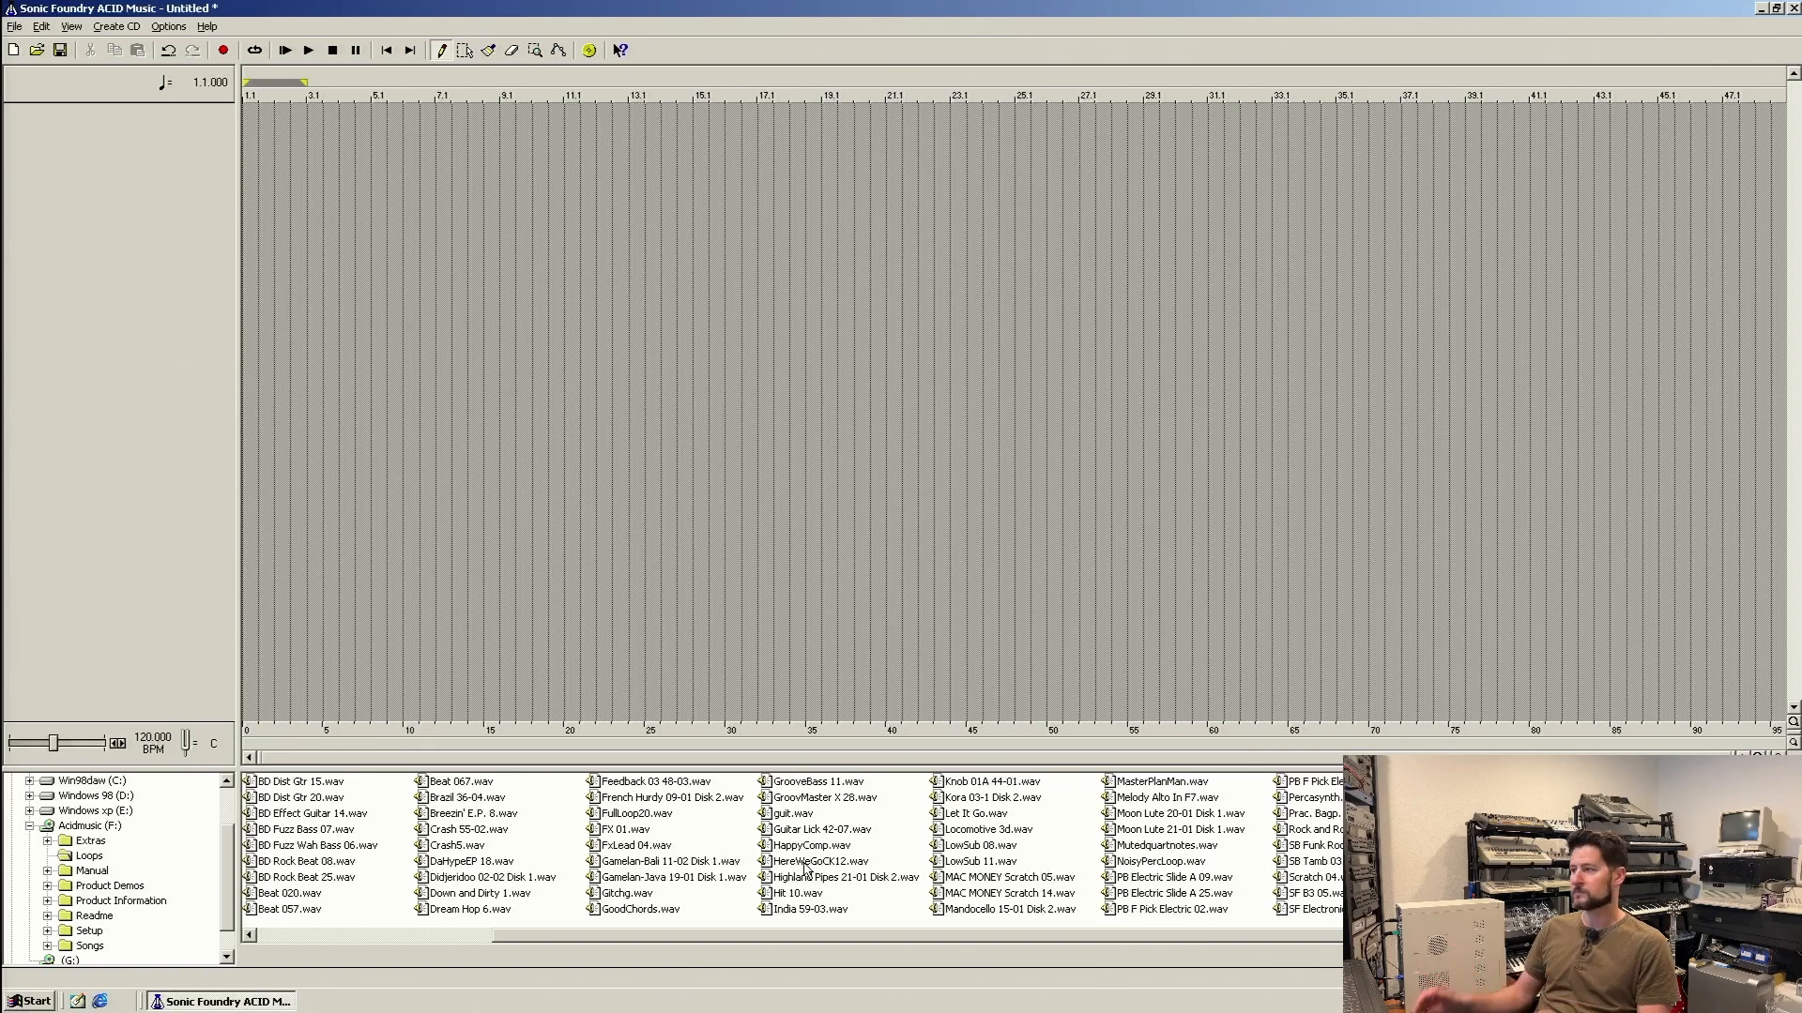
left_click(284, 815)
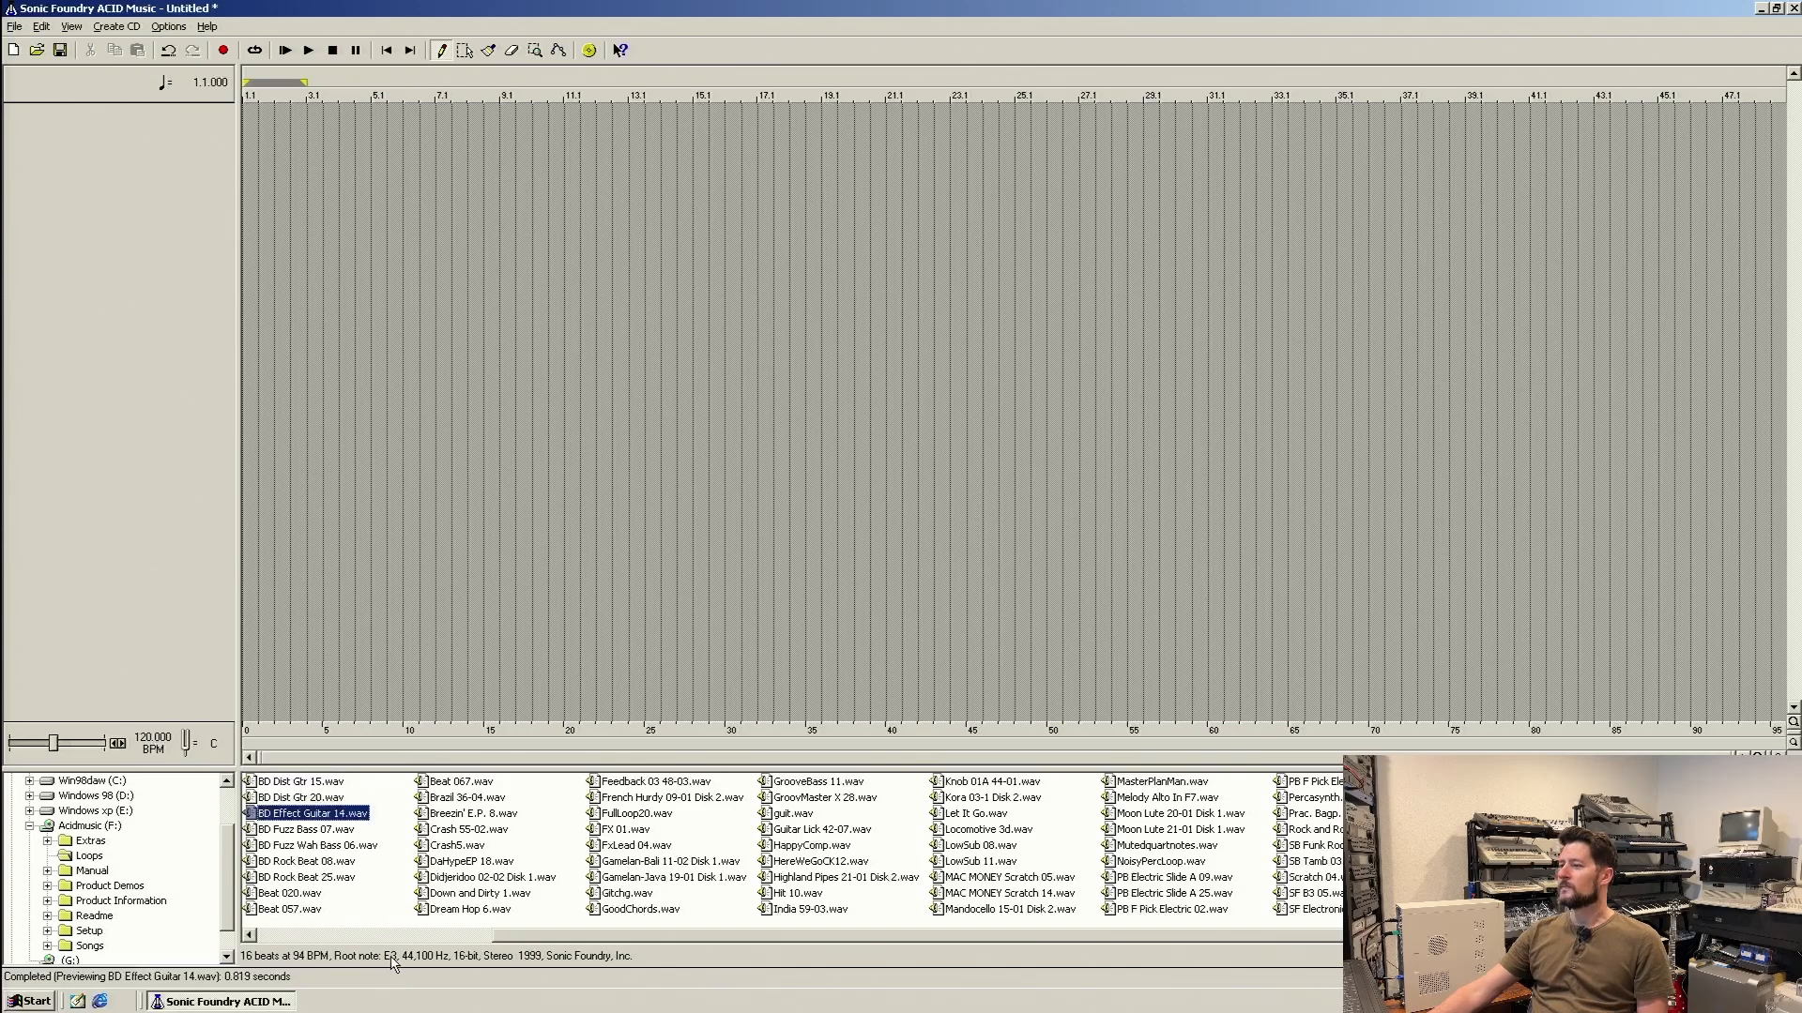
left_click_drag(319, 814, 274, 114)
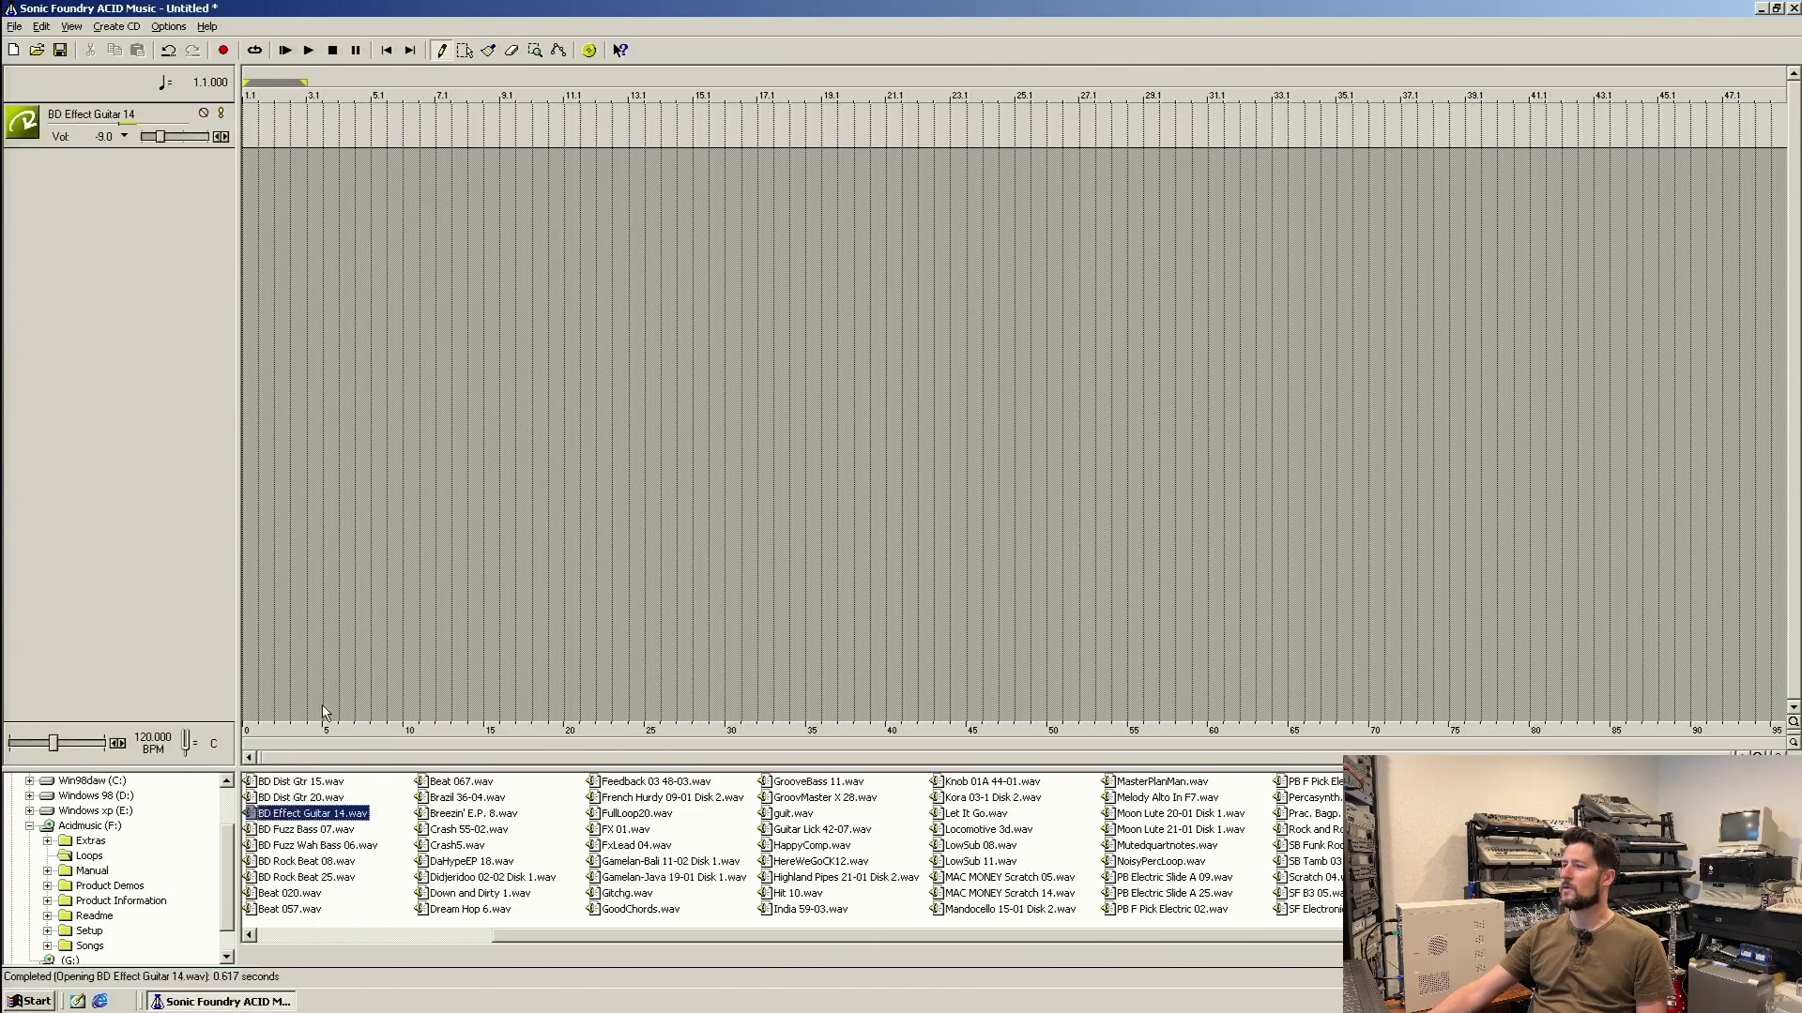
Draw a BD Effect Guitar 14 event spanning bars 1 to 5 on the first track and delete the duplicate track.
mouse_move(268, 815)
left_mouse_down()
mouse_move(249, 296)
mouse_move(281, 104)
mouse_move(262, 117)
mouse_move(467, 120)
left_mouse_up()
right_click(95, 159)
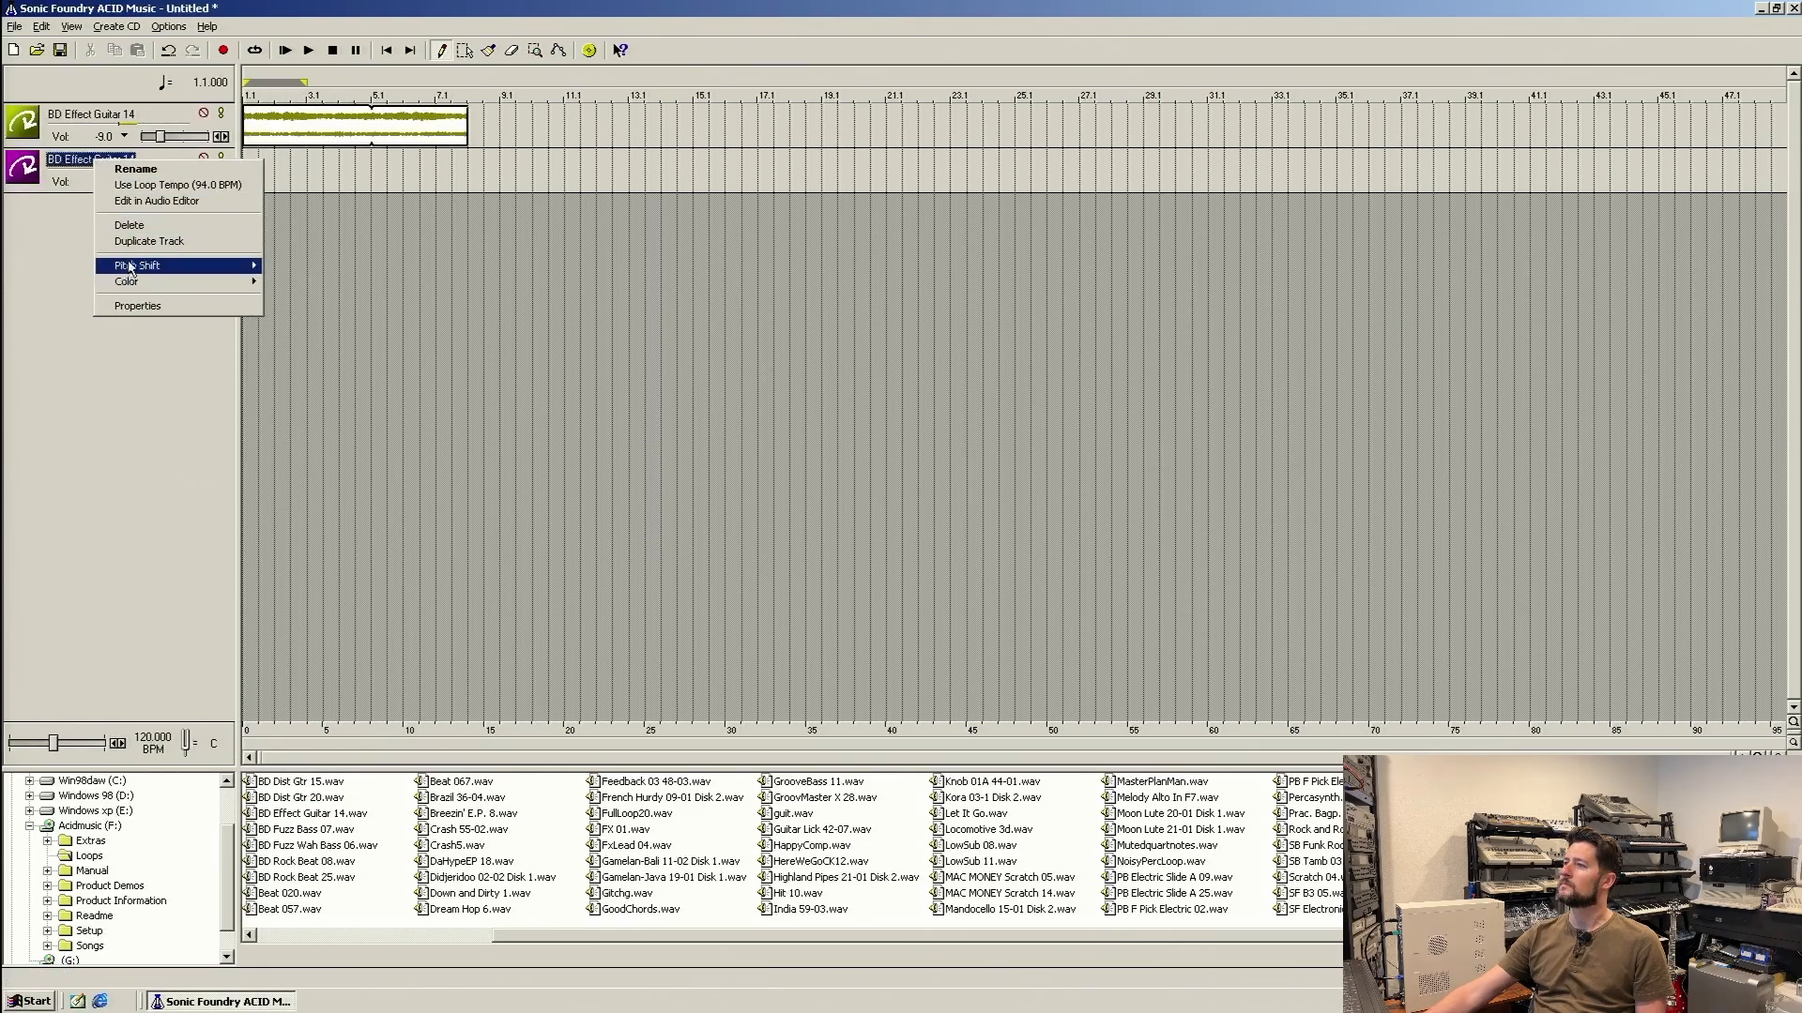
left_click(132, 225)
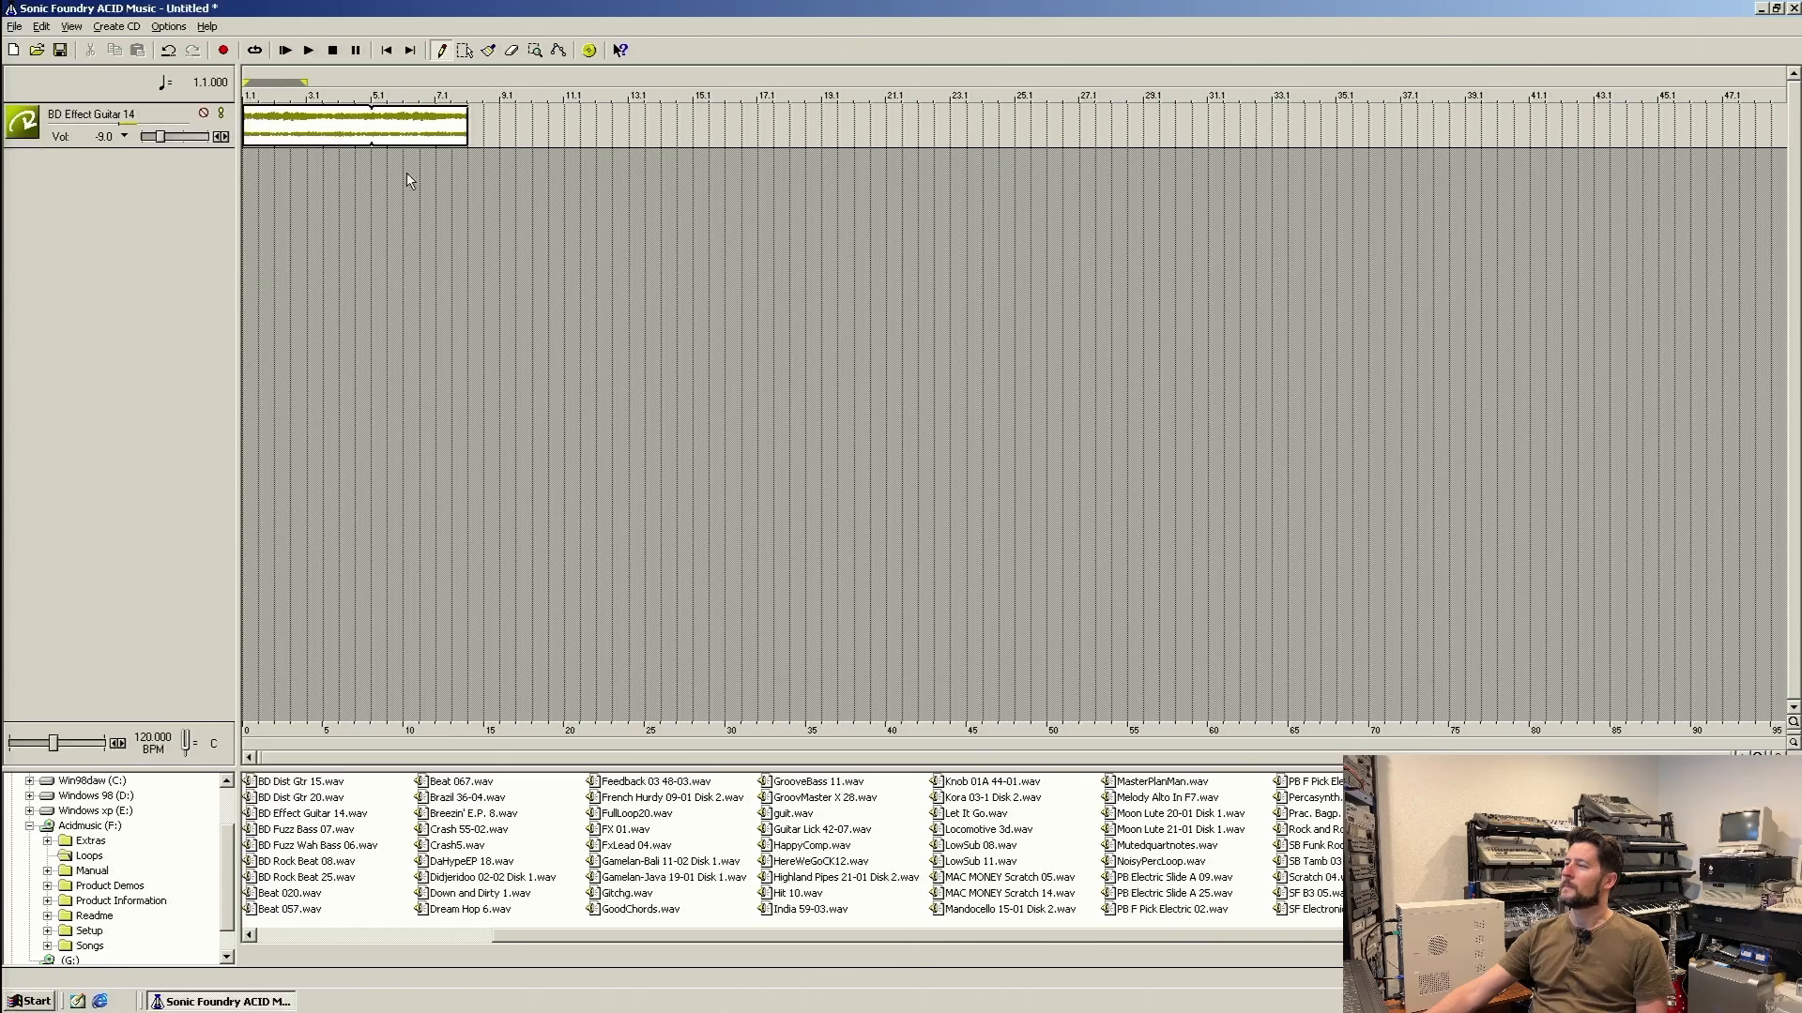
left_click_drag(460, 139, 372, 139)
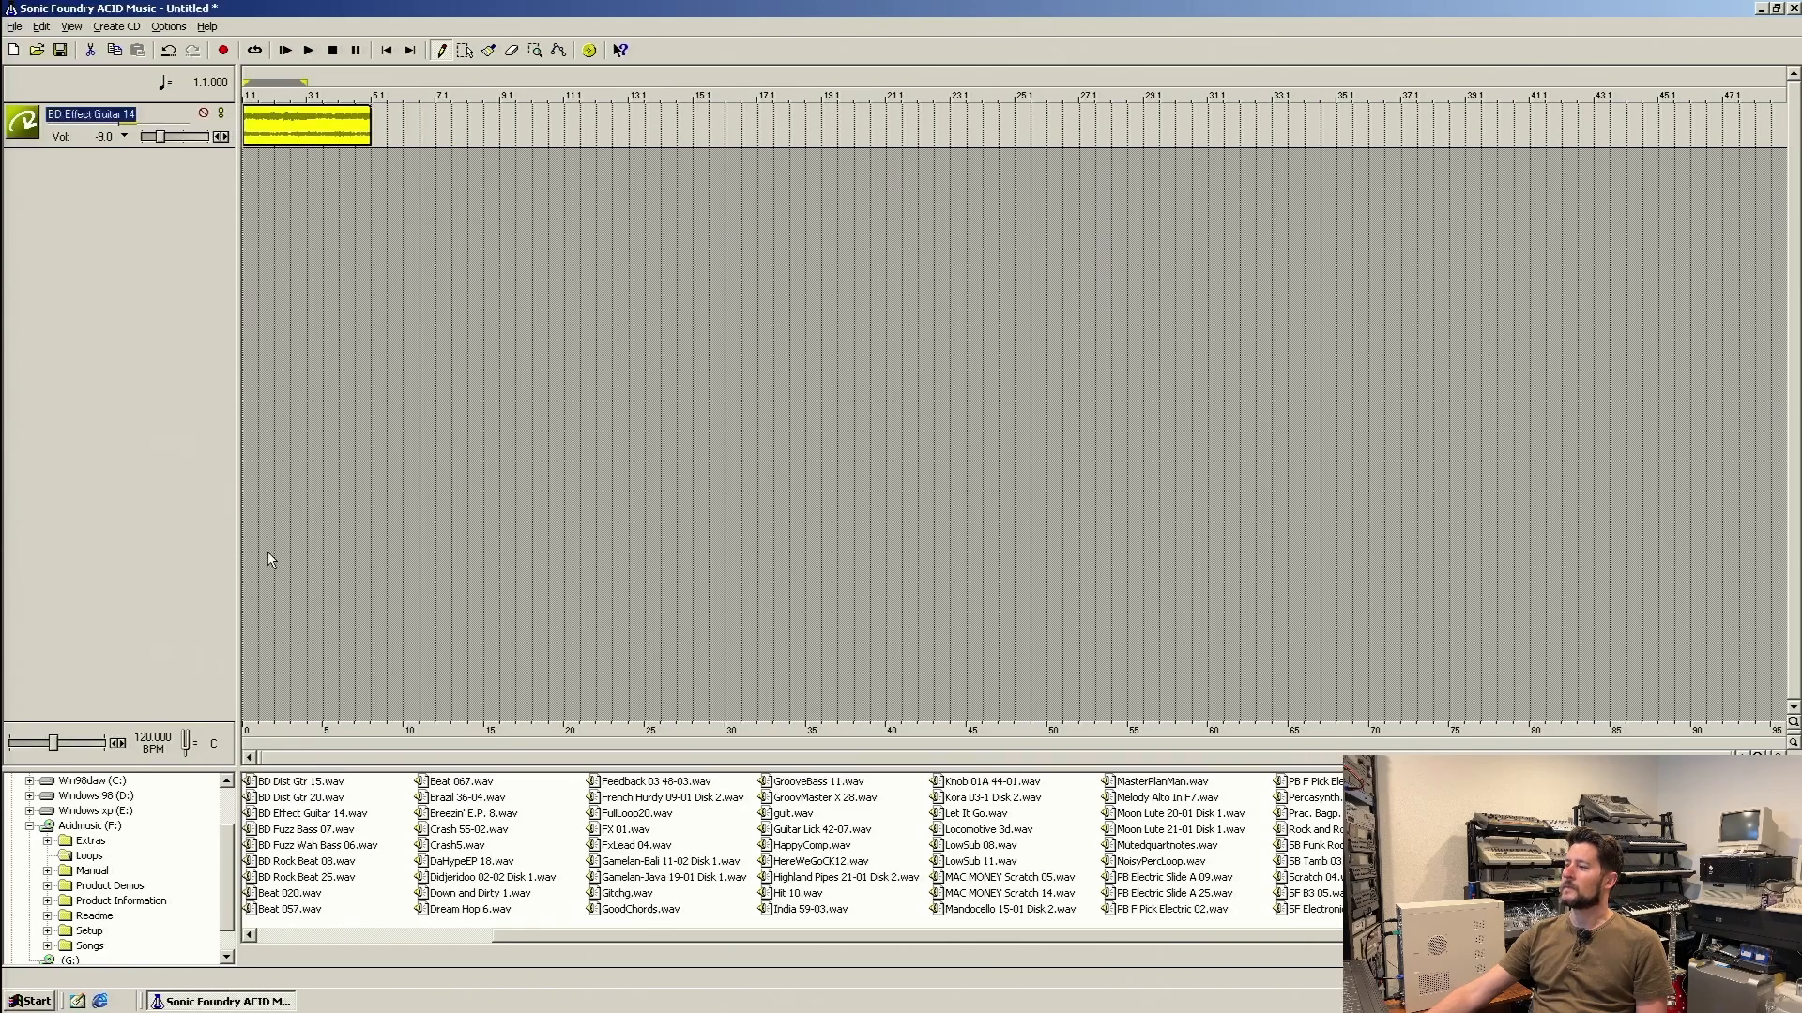
Play the guitar loop while changing the project key to F, G# and finally A, and stop playback.
left_click(185, 755)
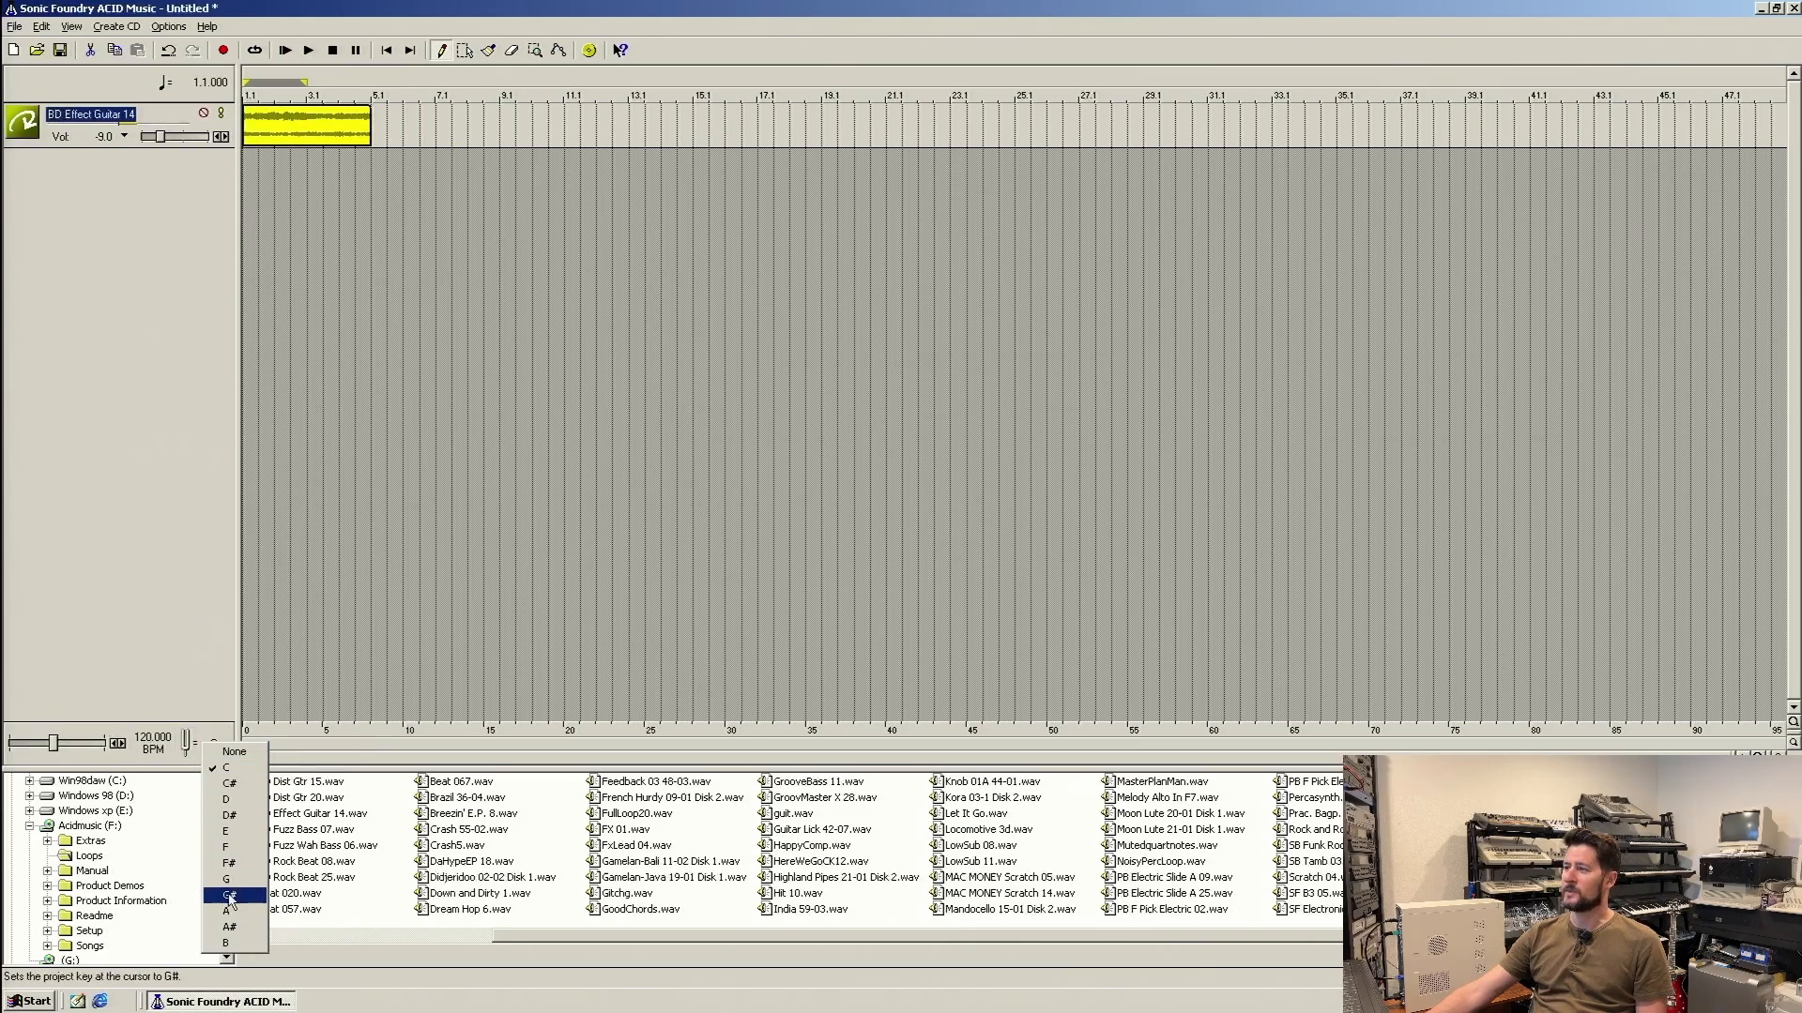
left_click(235, 845)
left_click(308, 49)
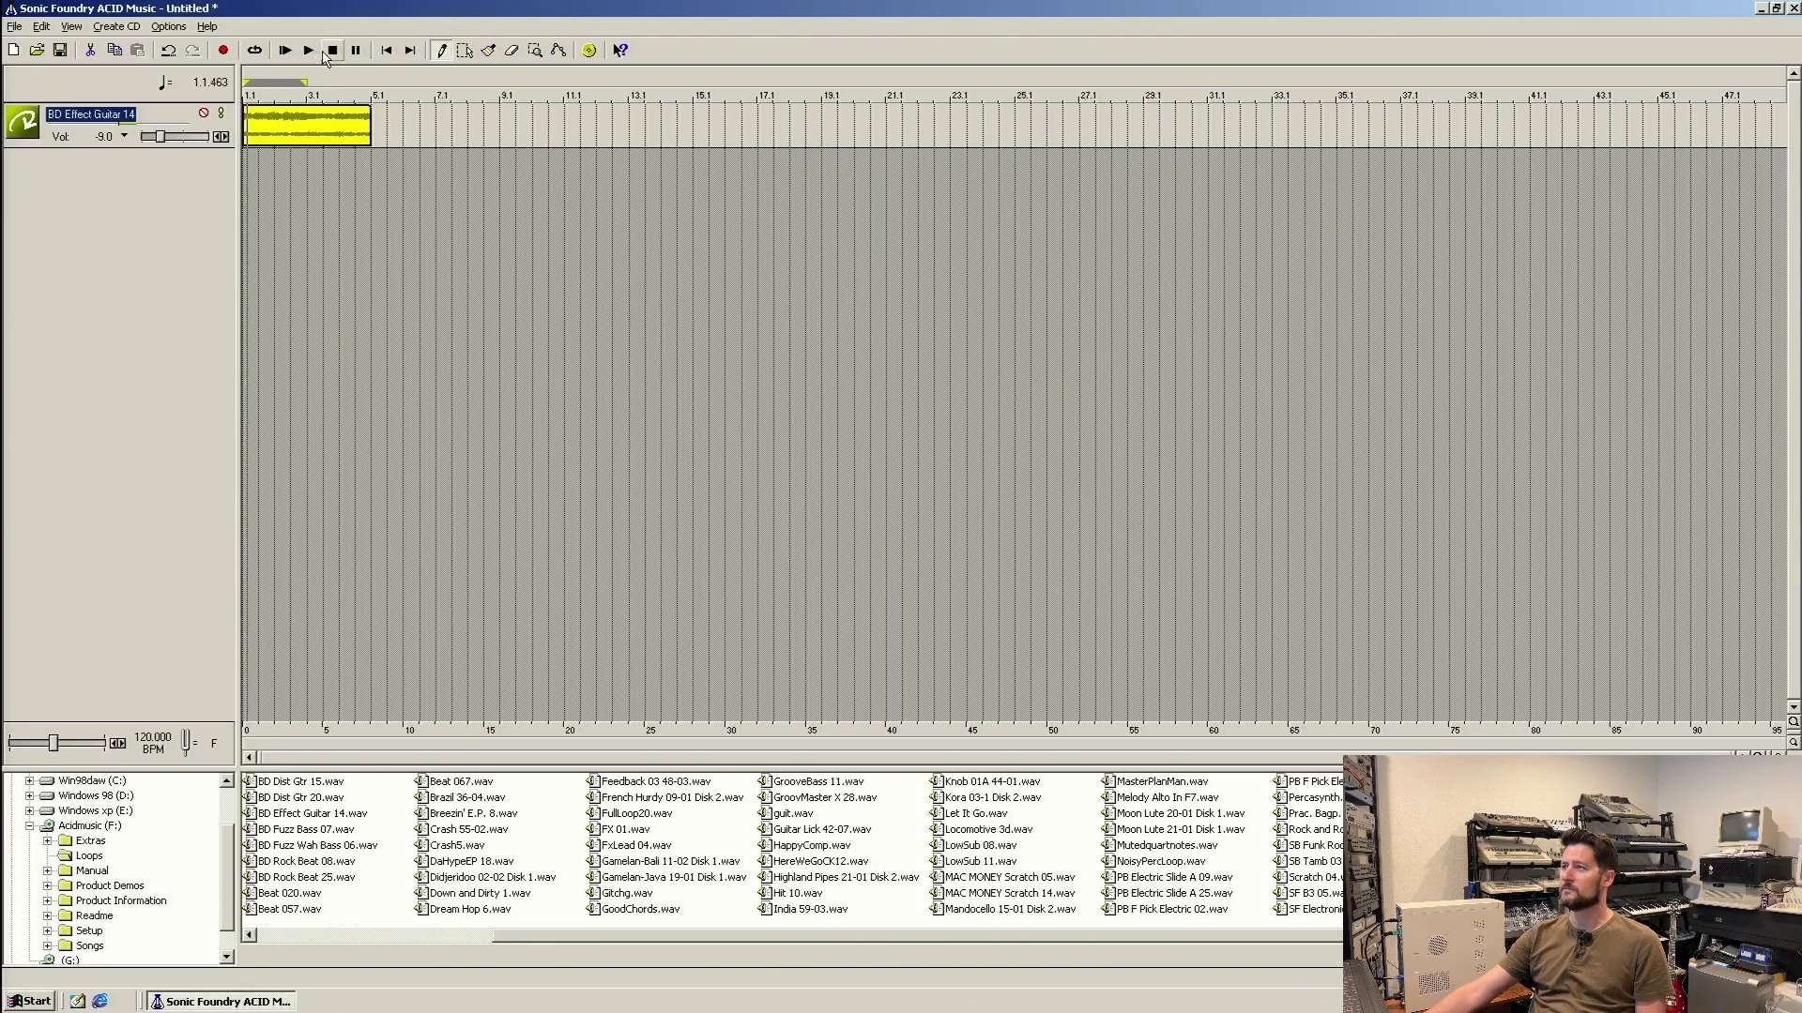
left_click(186, 744)
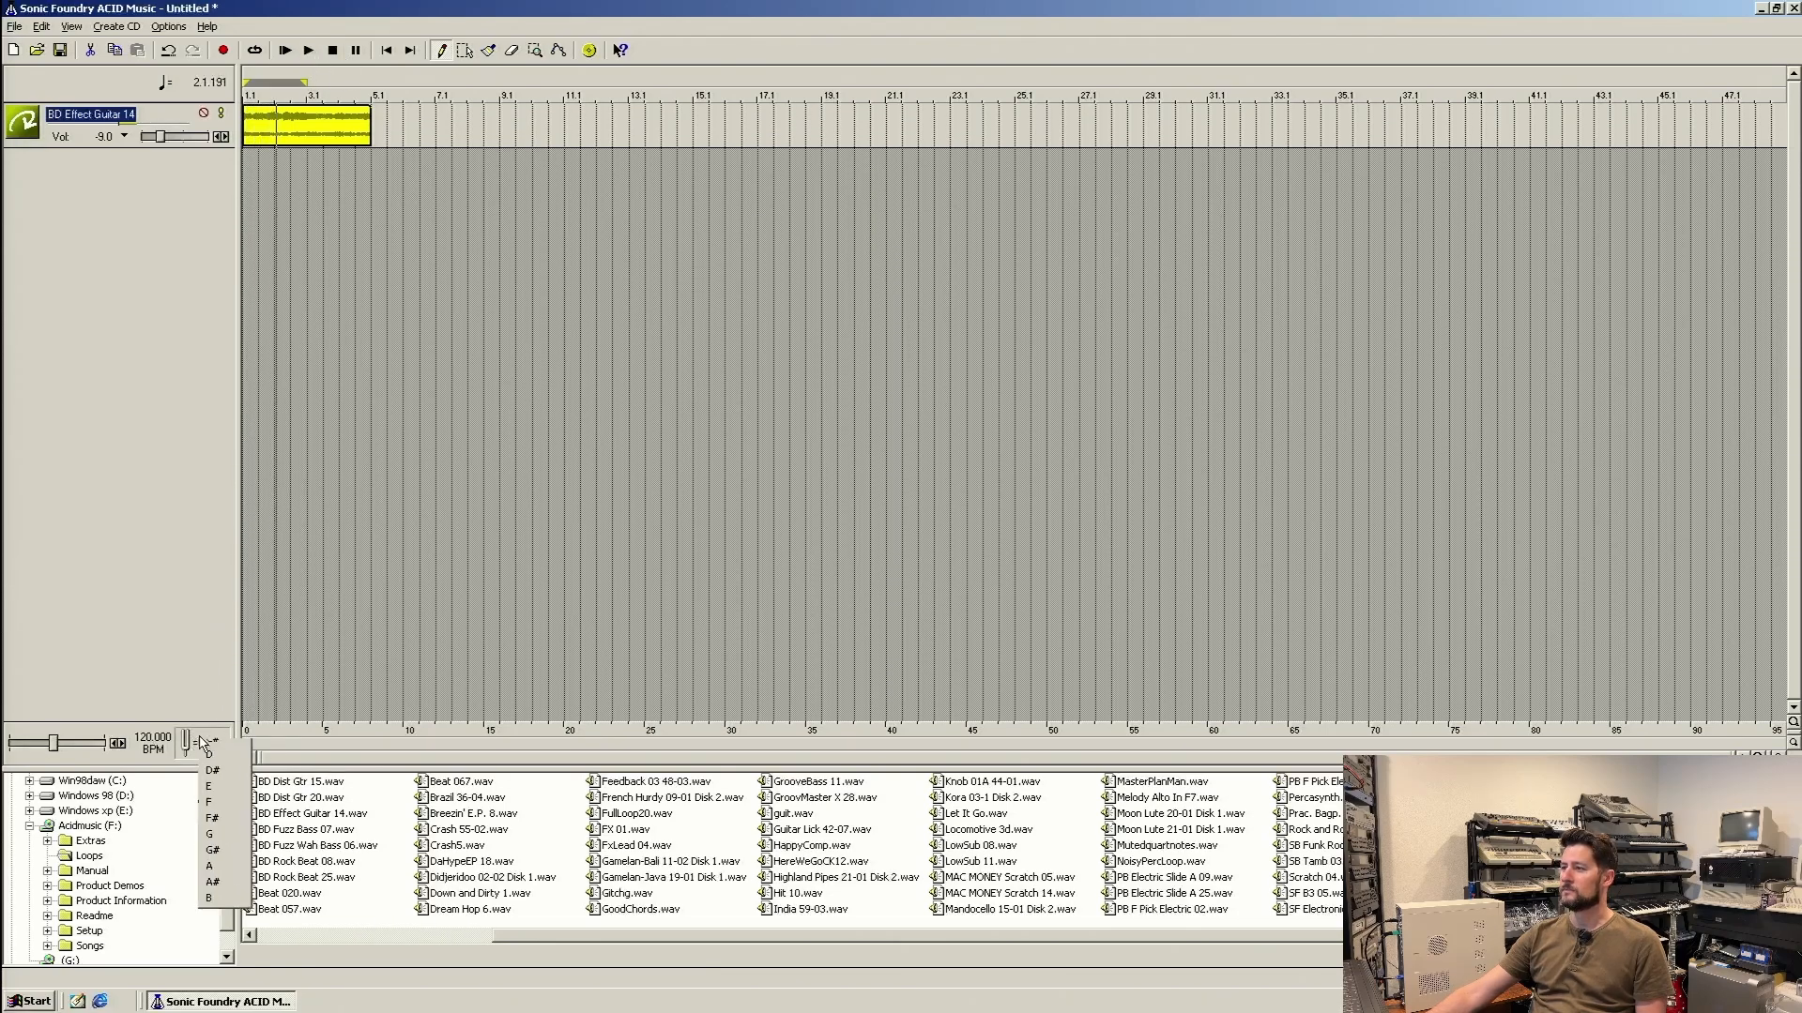
left_click(232, 892)
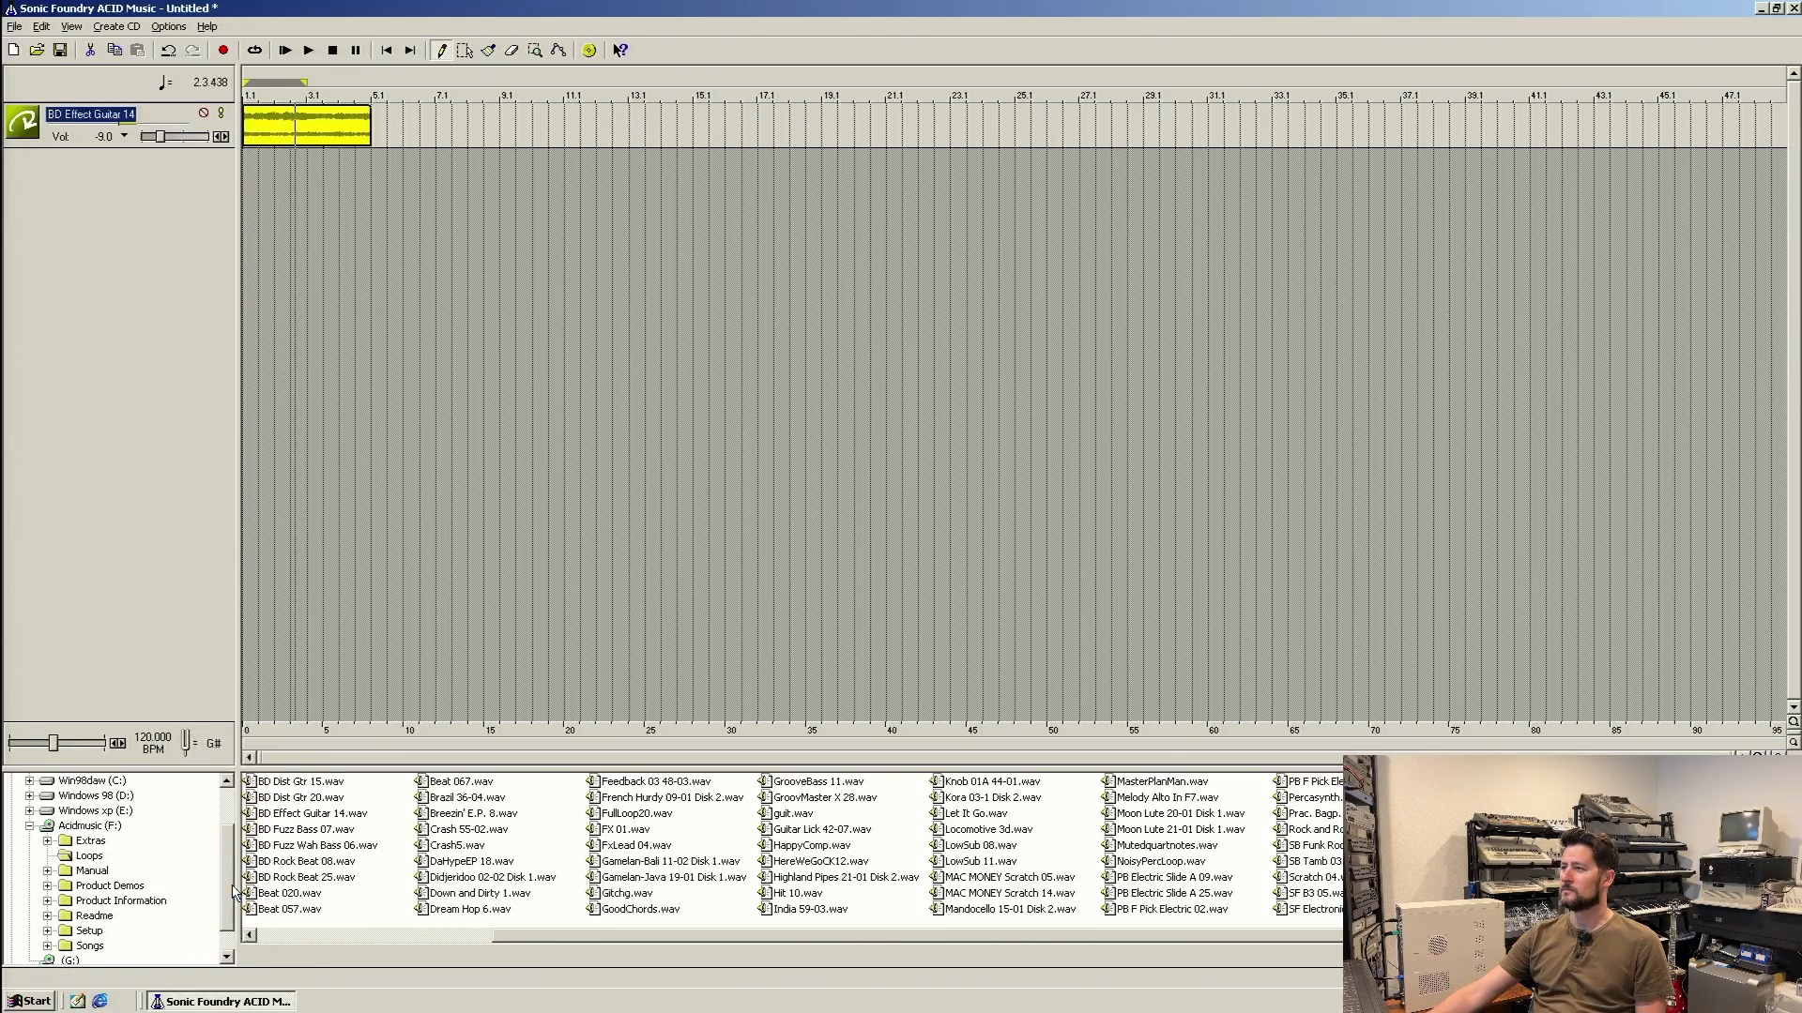
left_click(216, 746)
left_click(240, 915)
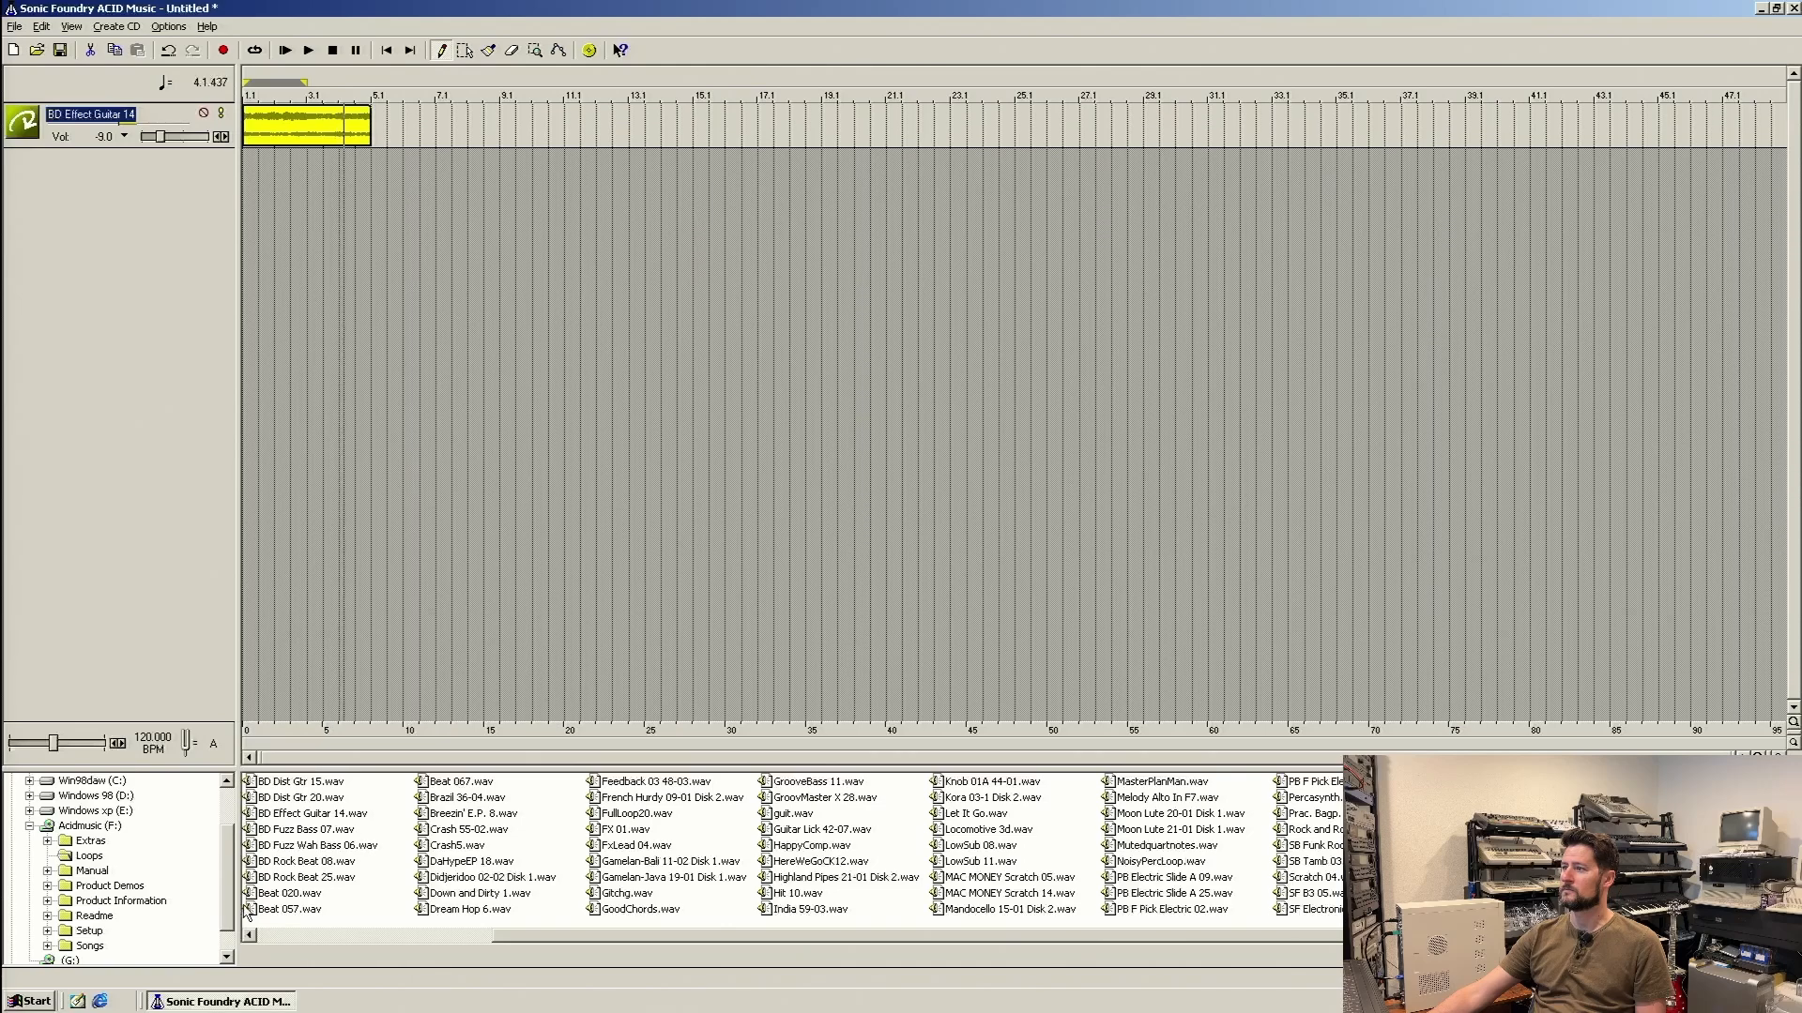
left_click(333, 50)
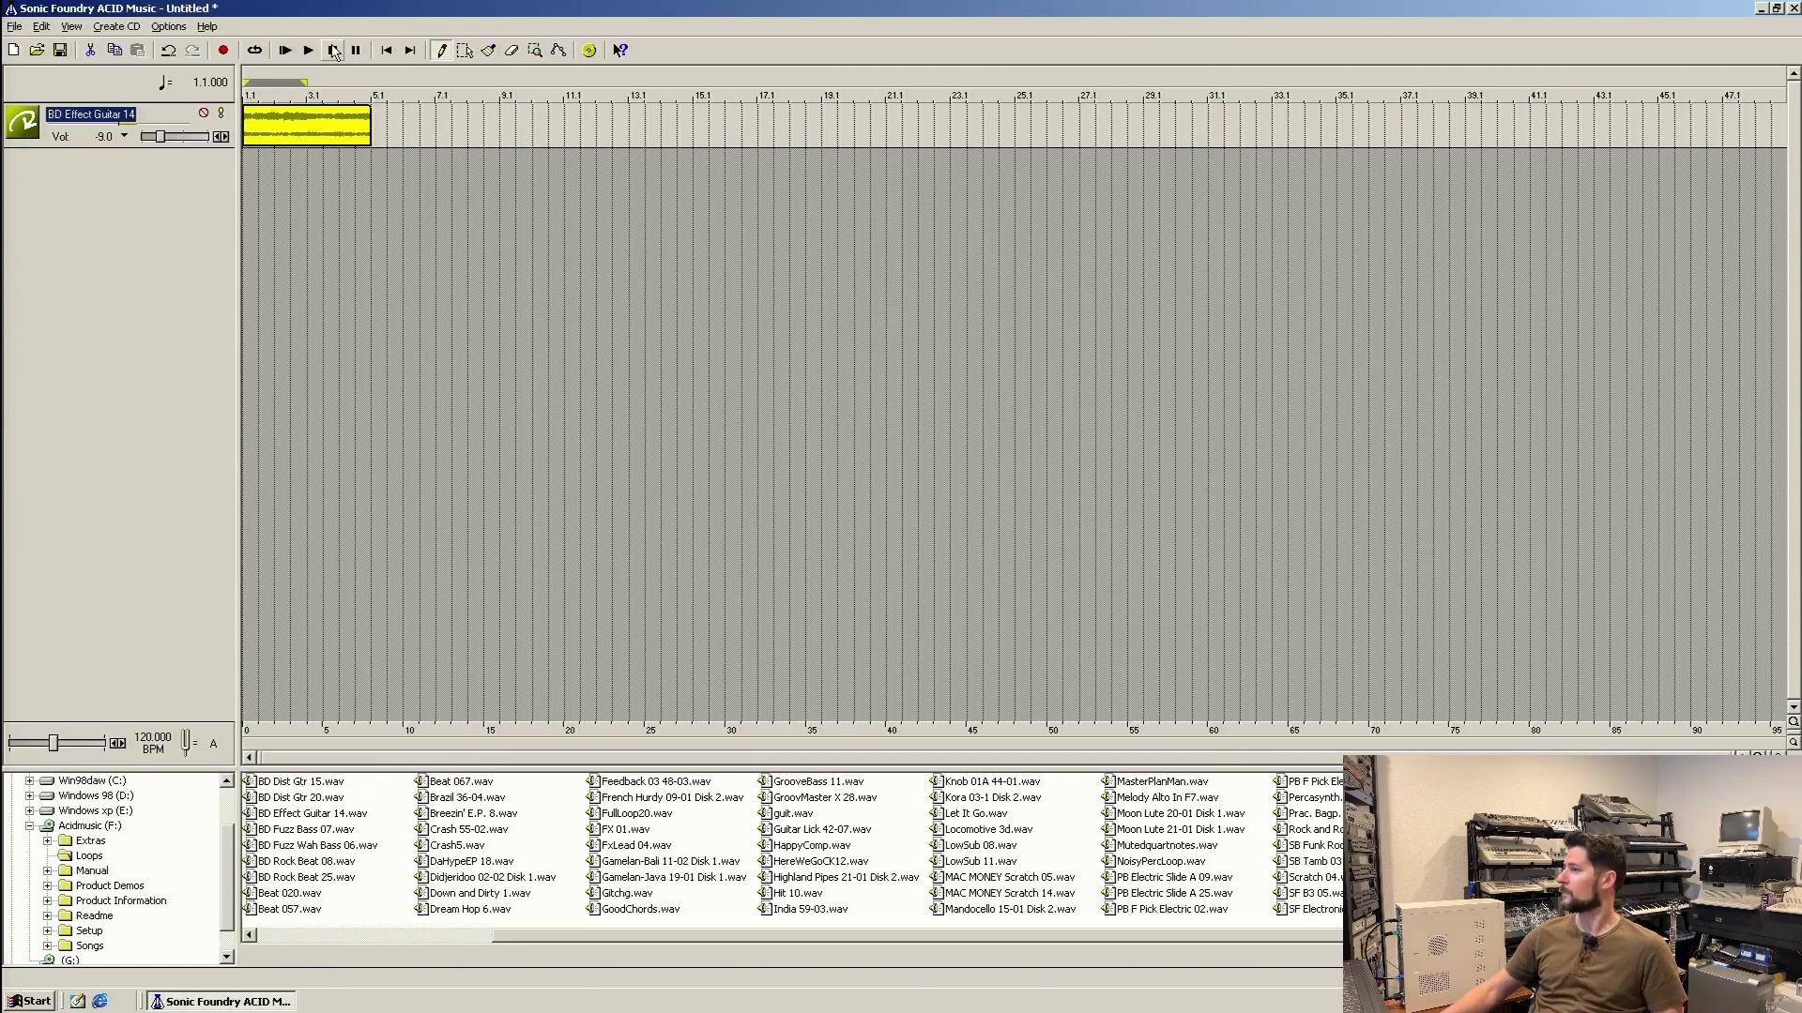
Draw a second BD Effect Guitar 14 event from bar 5 to about bar 8.
left_click(356, 137)
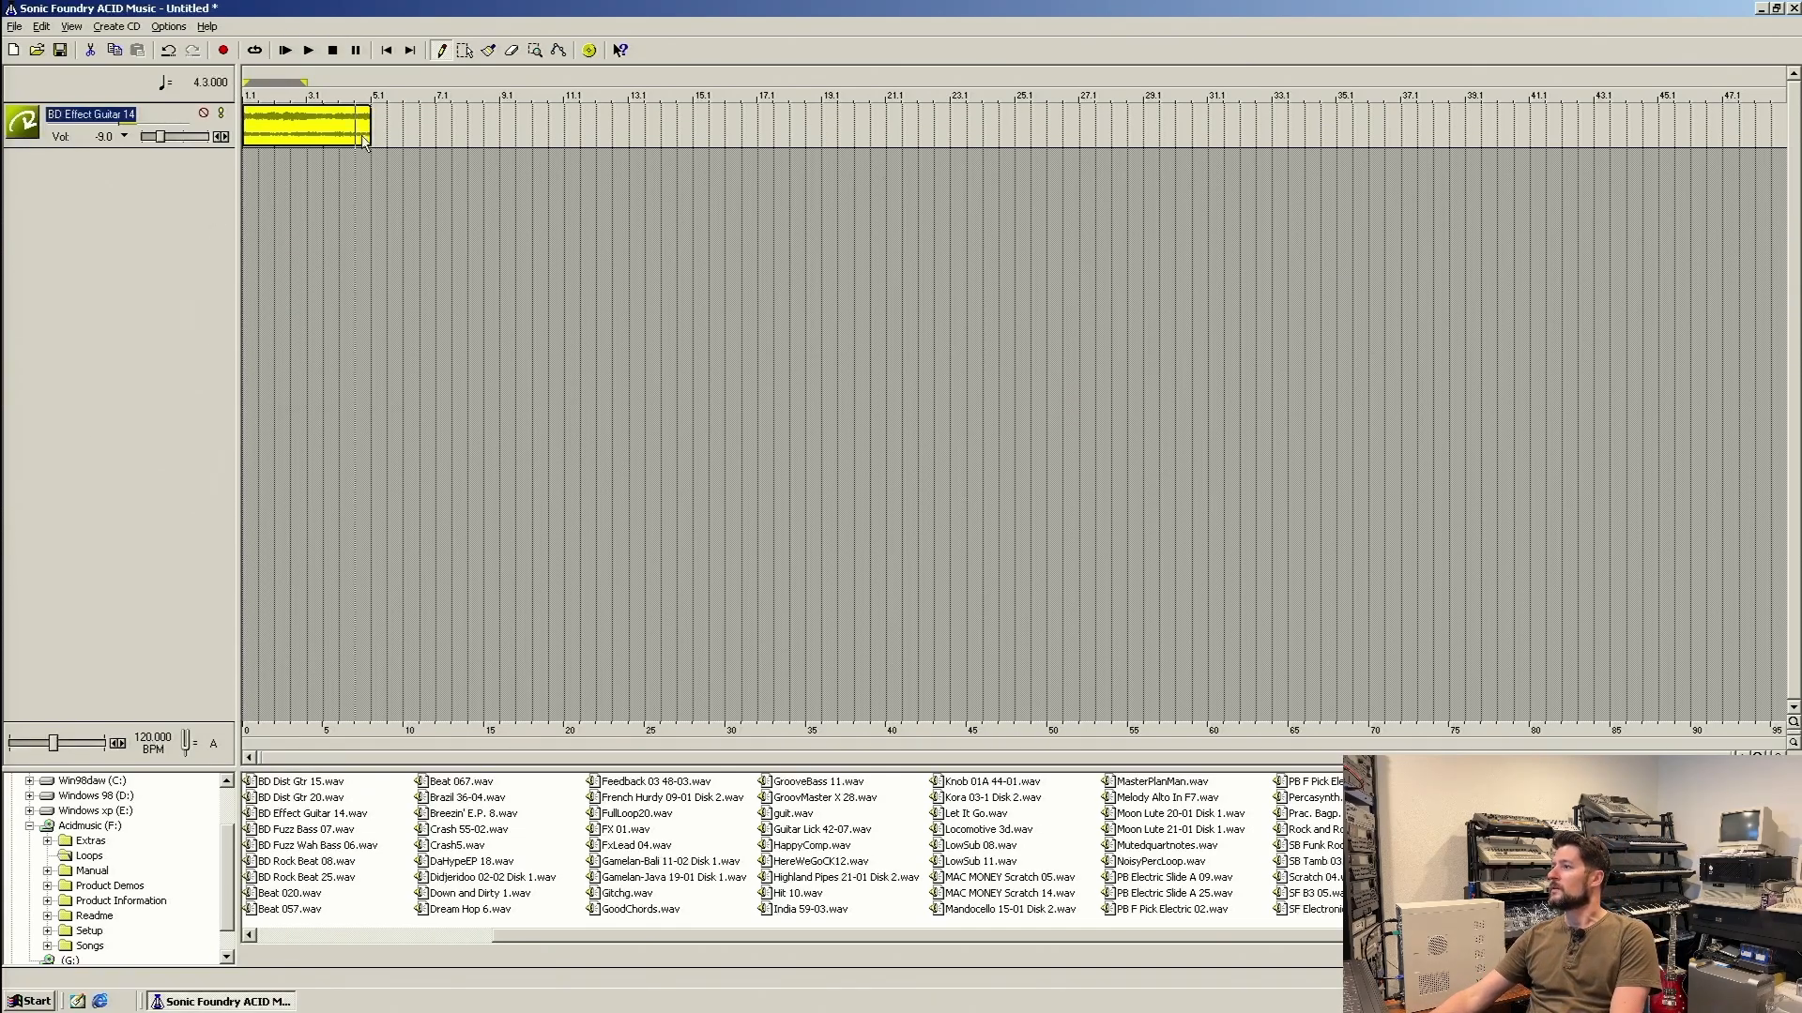
left_click(618, 235)
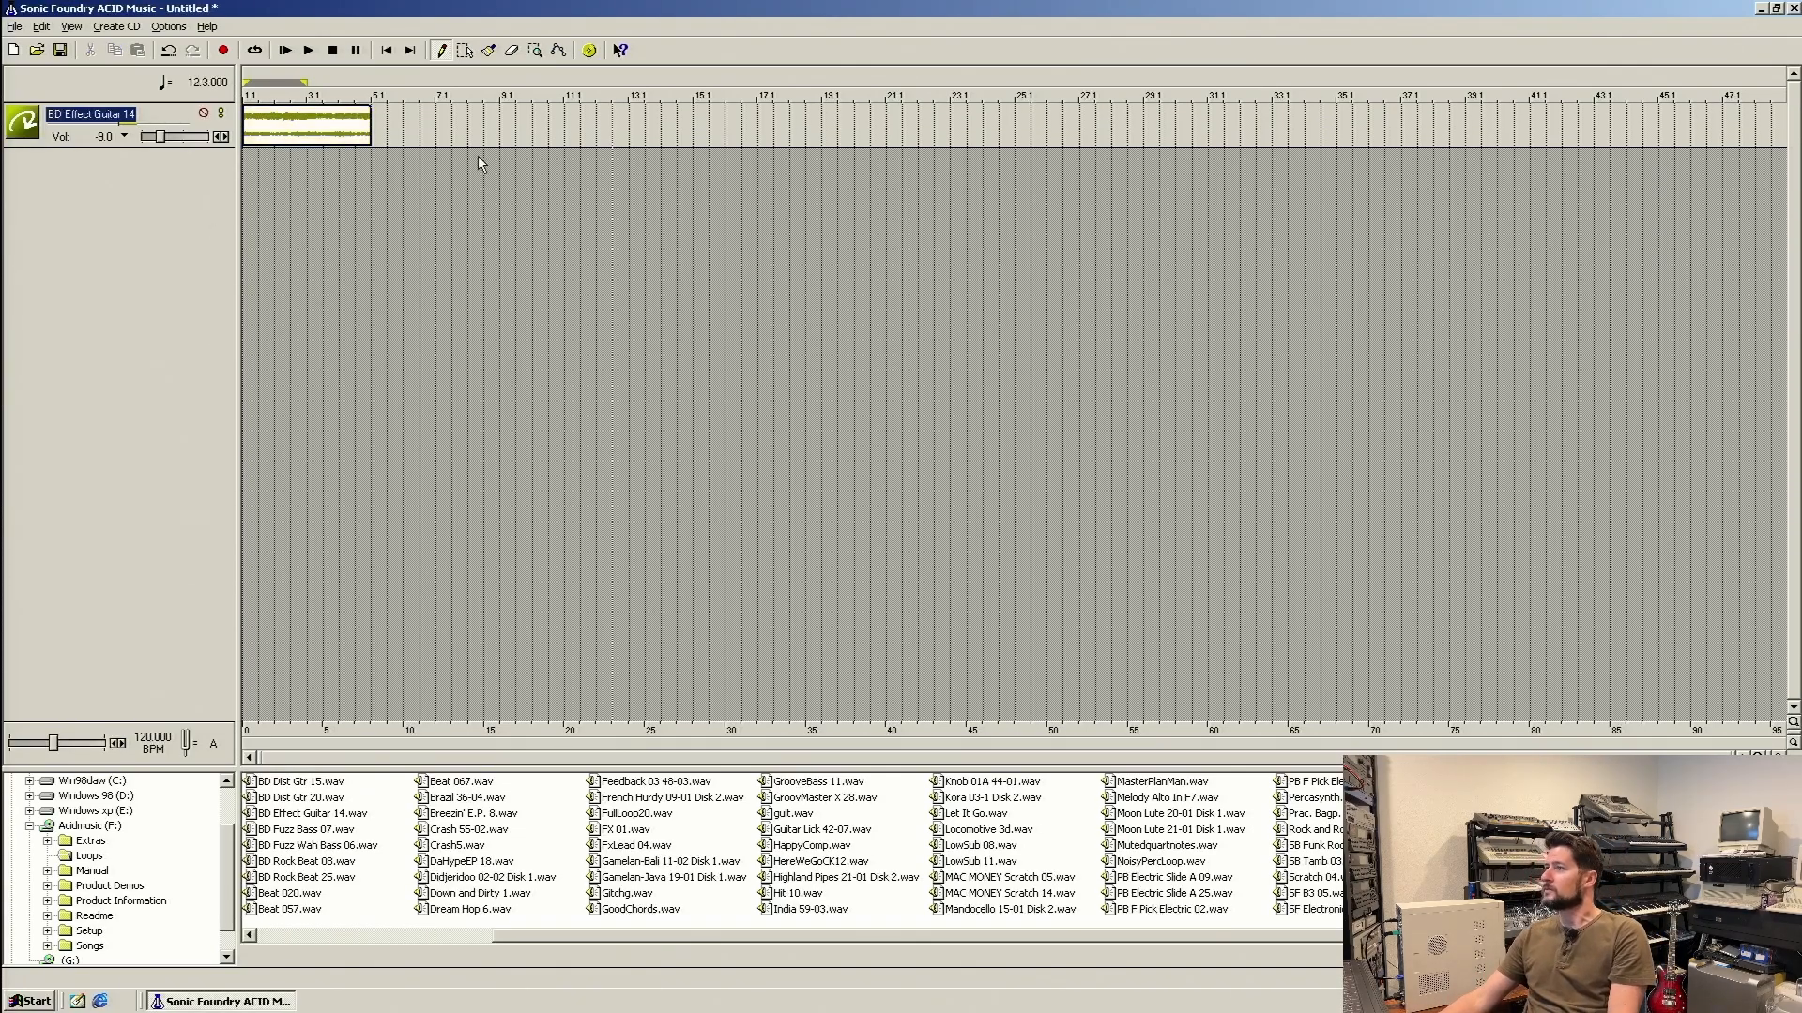
left_click_drag(464, 139, 210, 119)
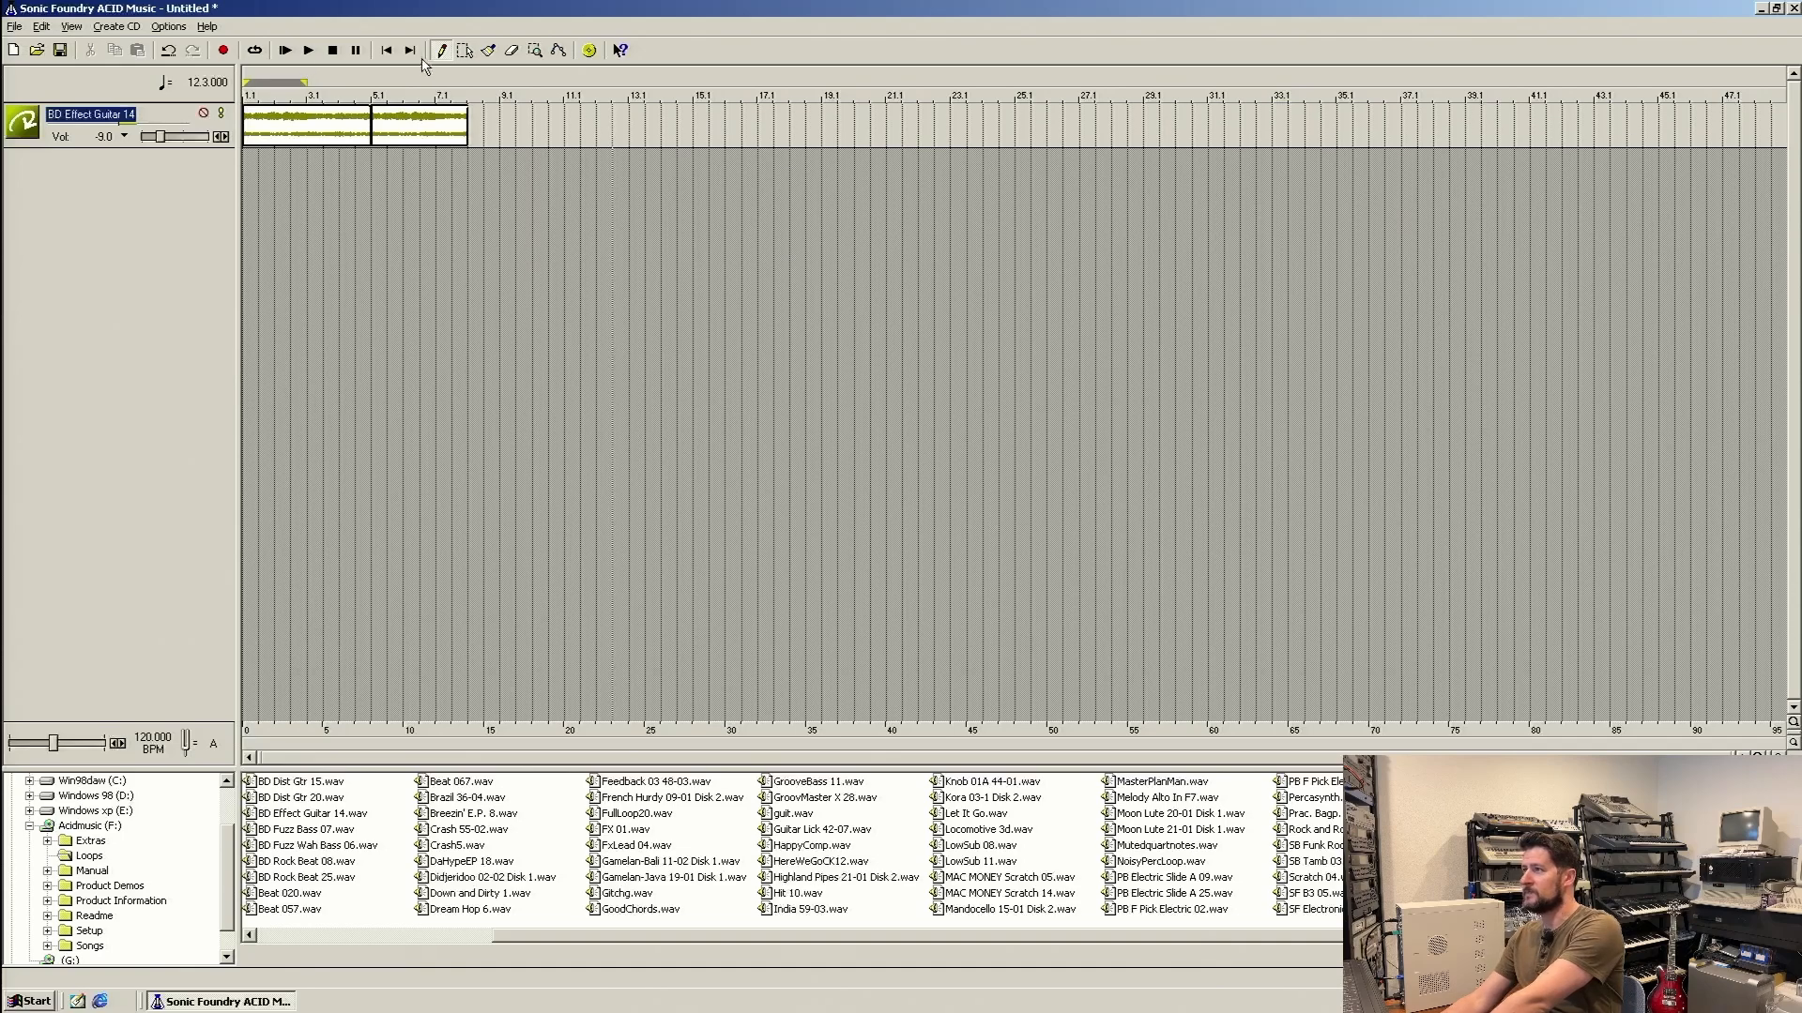
Erase all events on the BD Effect Guitar 14 track.
left_click(513, 52)
left_click_drag(447, 117, 248, 114)
left_click(460, 118)
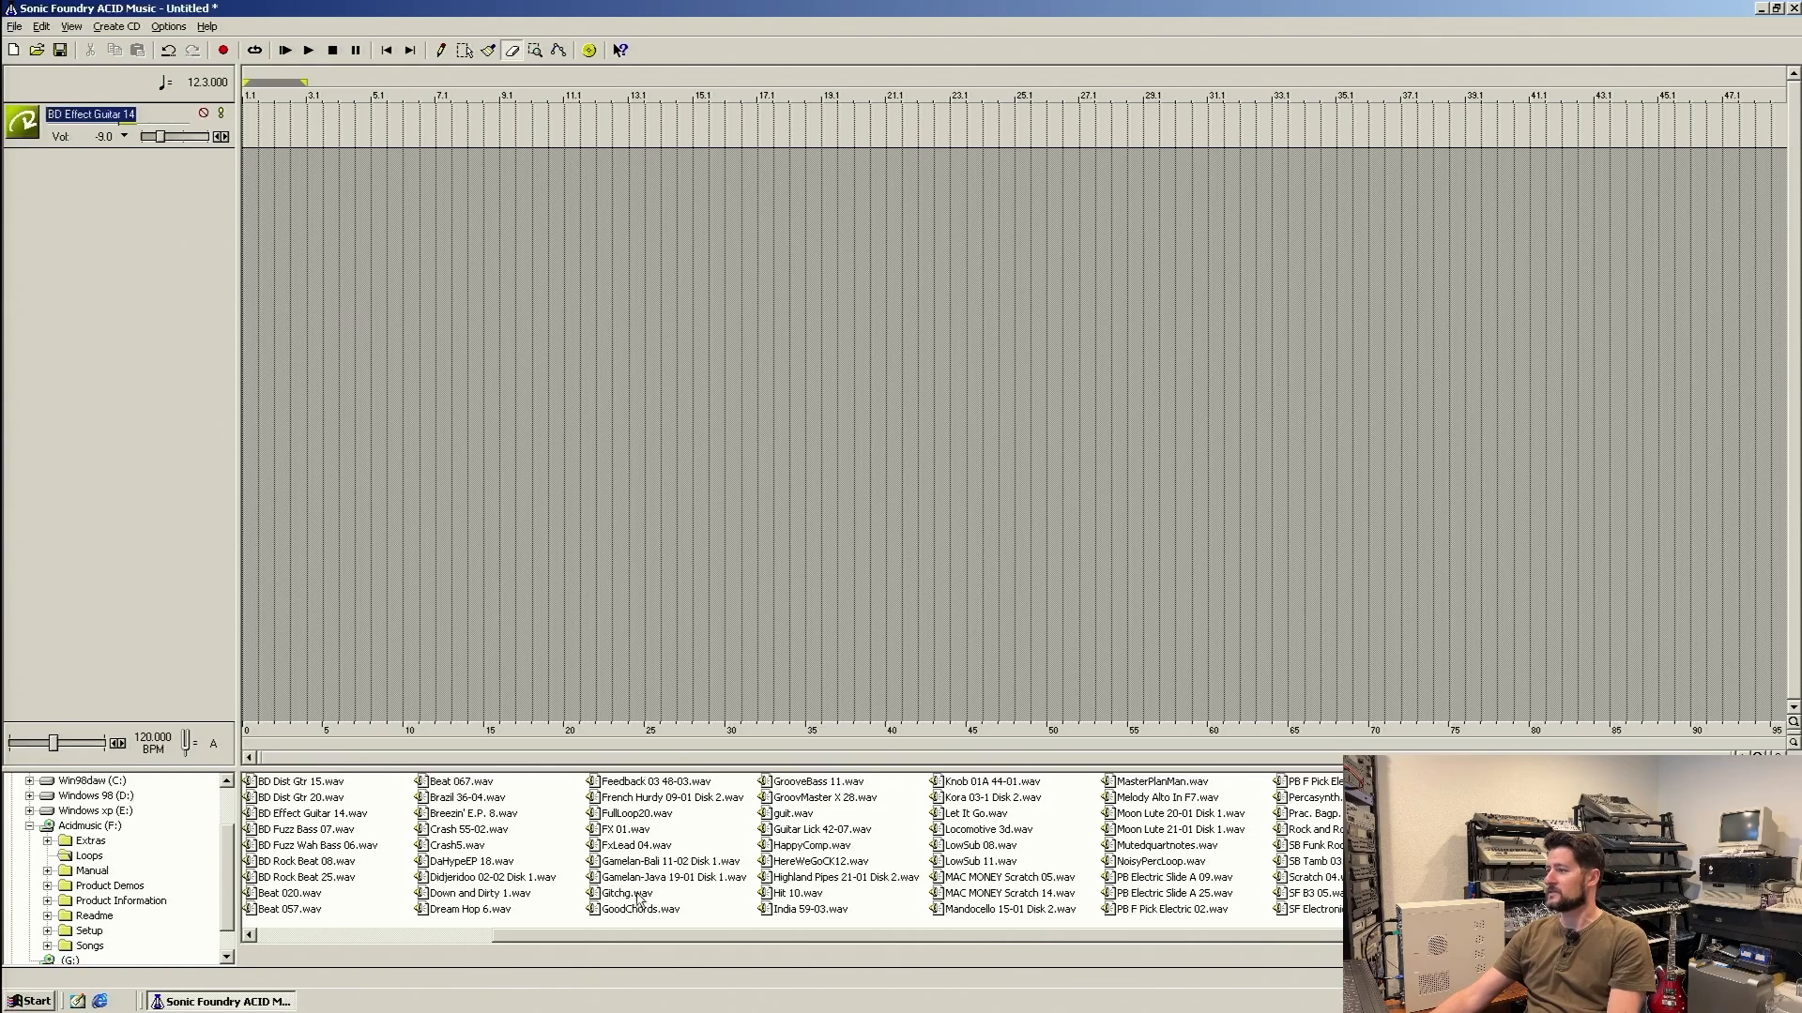
Add Dream Hop 6.wav as a second track and draw its loop from bar 1 to bar 9.
left_click(460, 911)
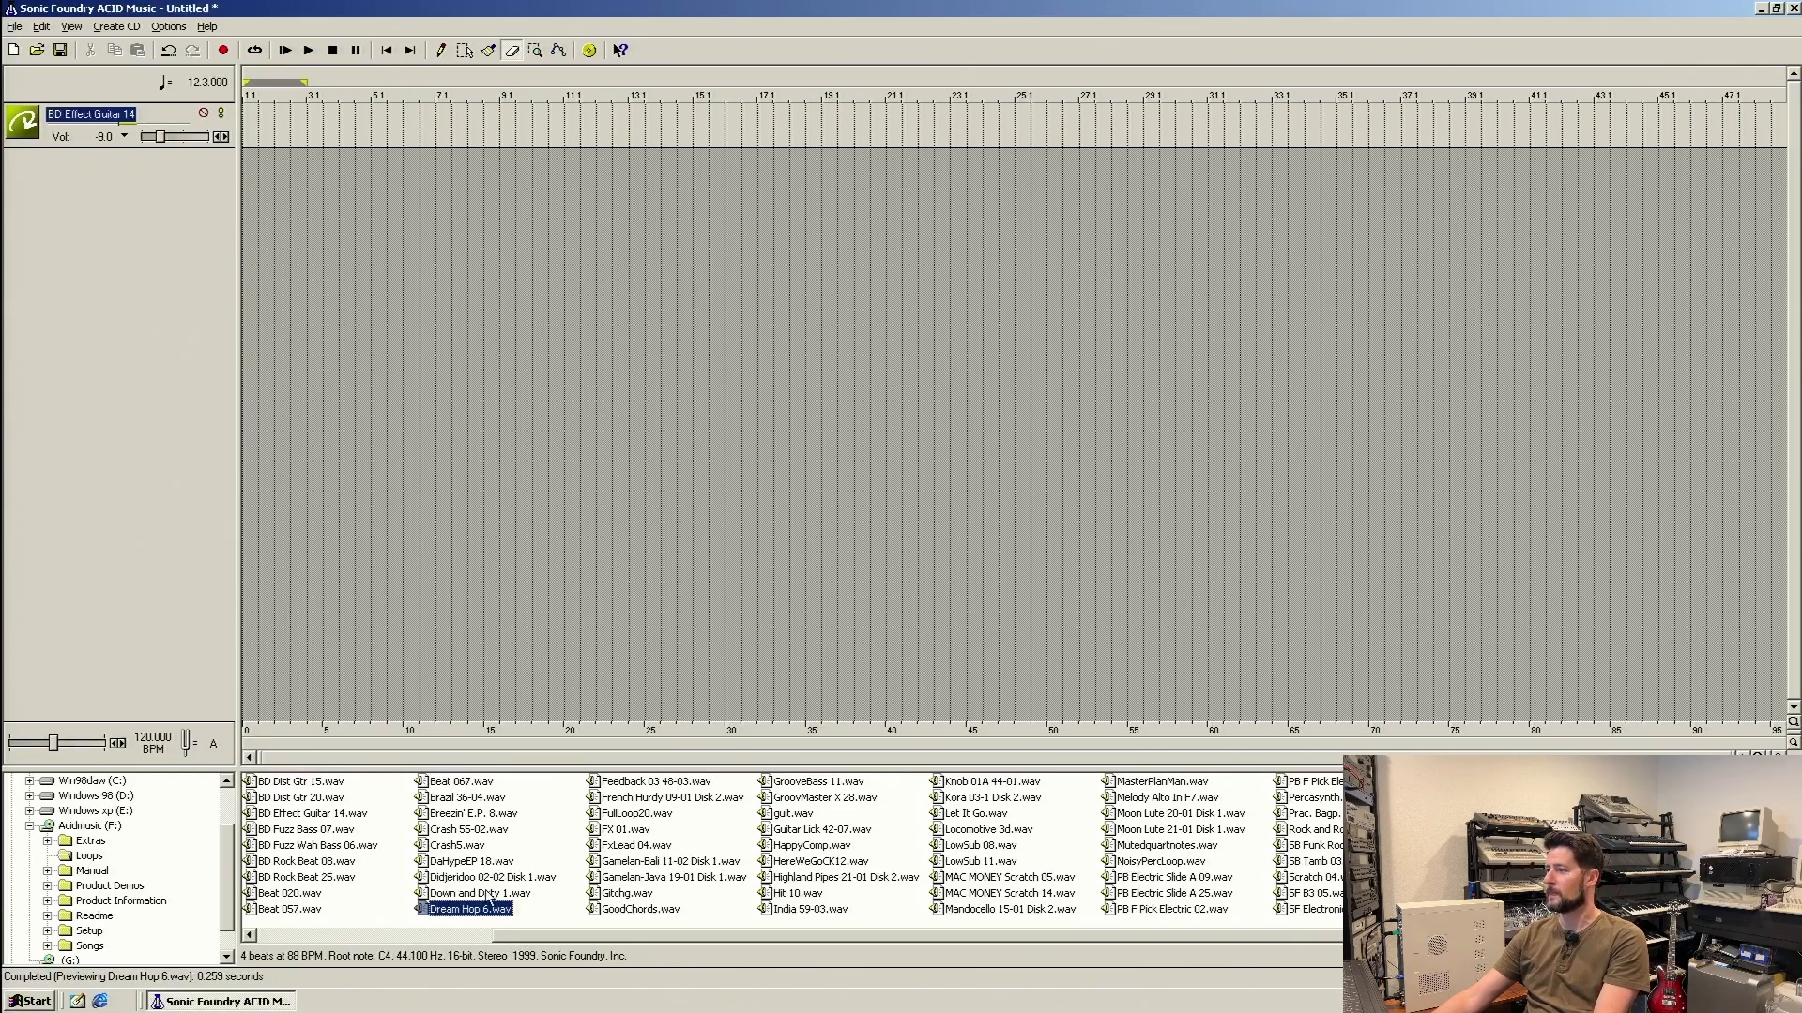
left_click_drag(464, 915, 141, 192)
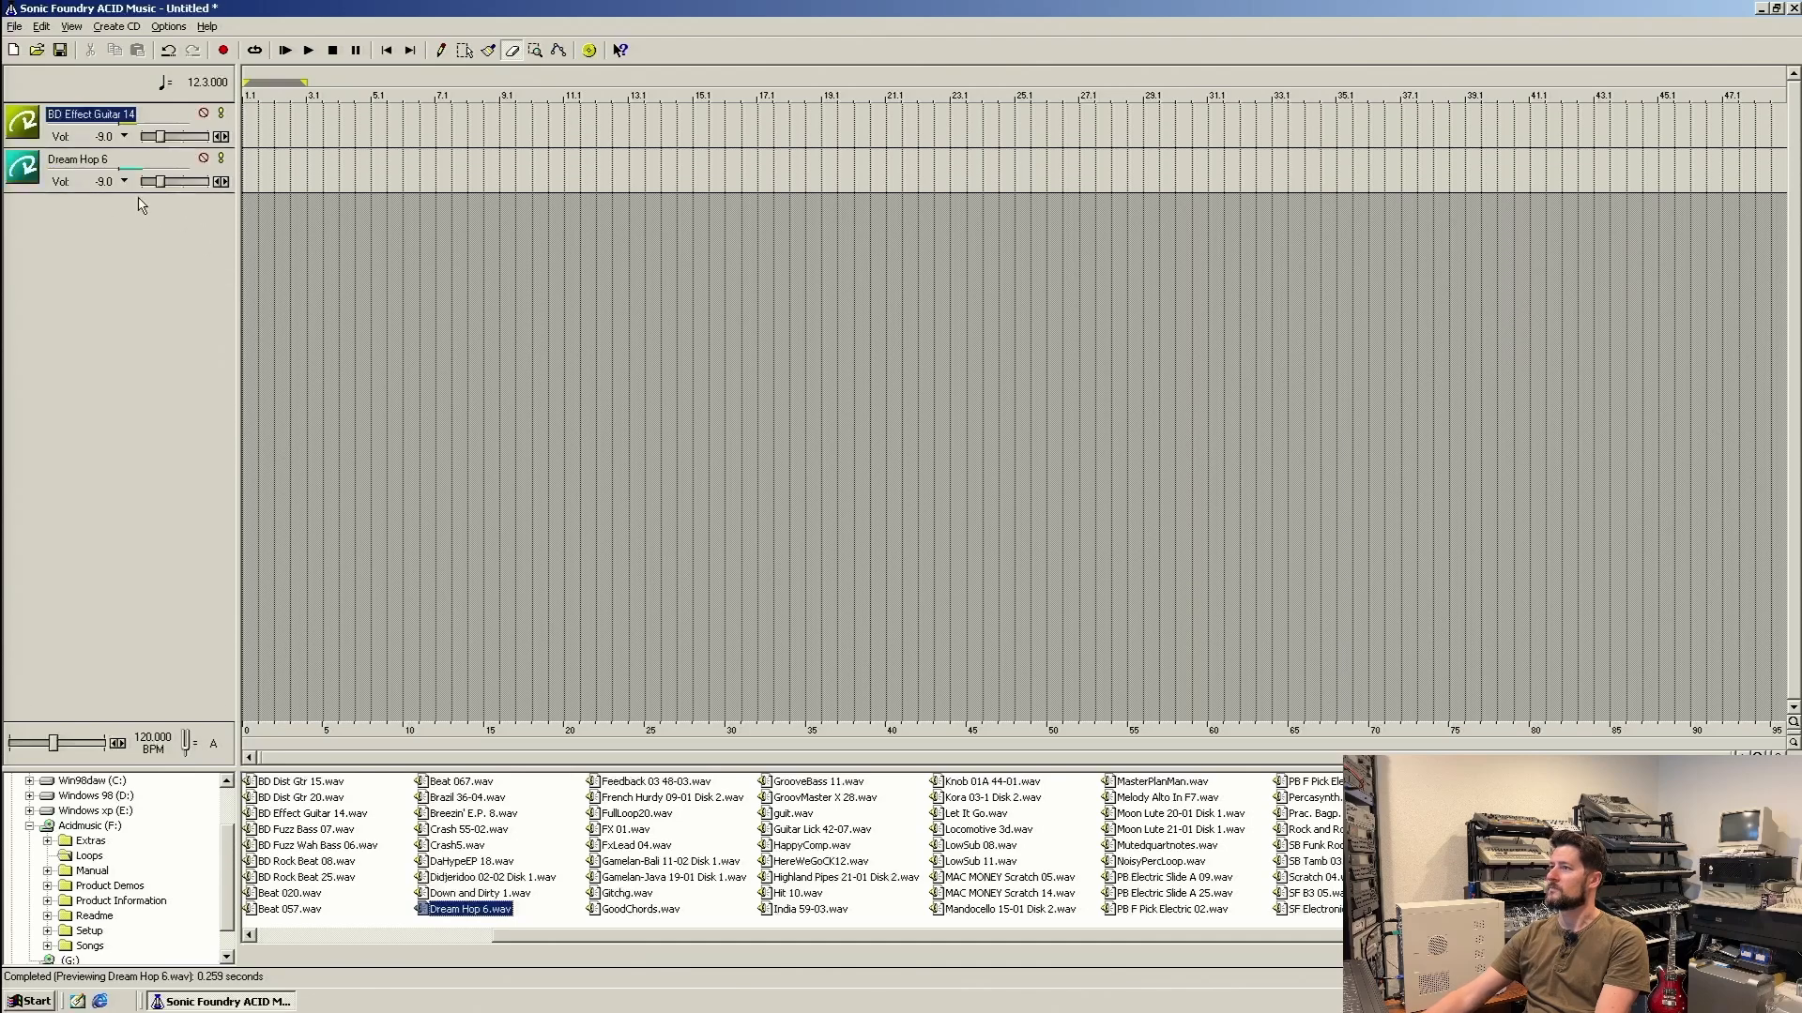
left_click(441, 50)
mouse_move(251, 161)
left_mouse_down()
mouse_move(561, 167)
mouse_move(499, 173)
left_mouse_up()
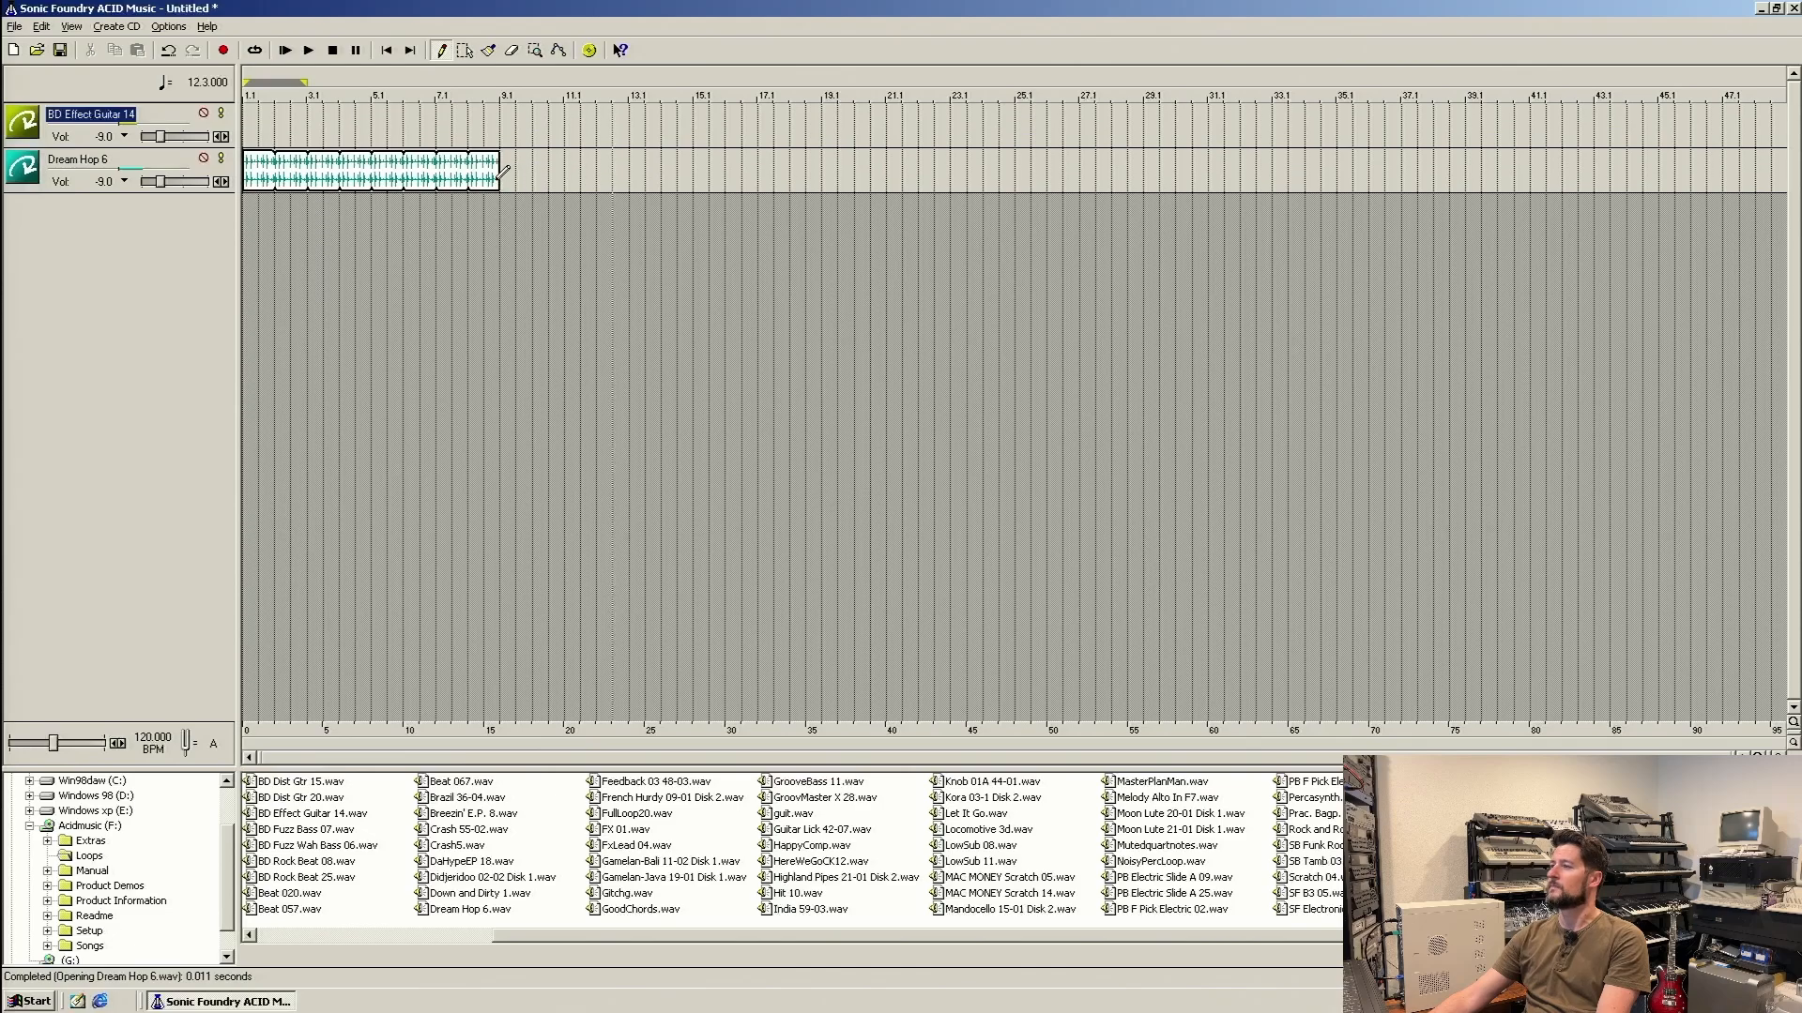
Set the loop region to span bars 1 to 9 and play the Dream Hop 6 track.
left_click_drag(310, 84, 545, 85)
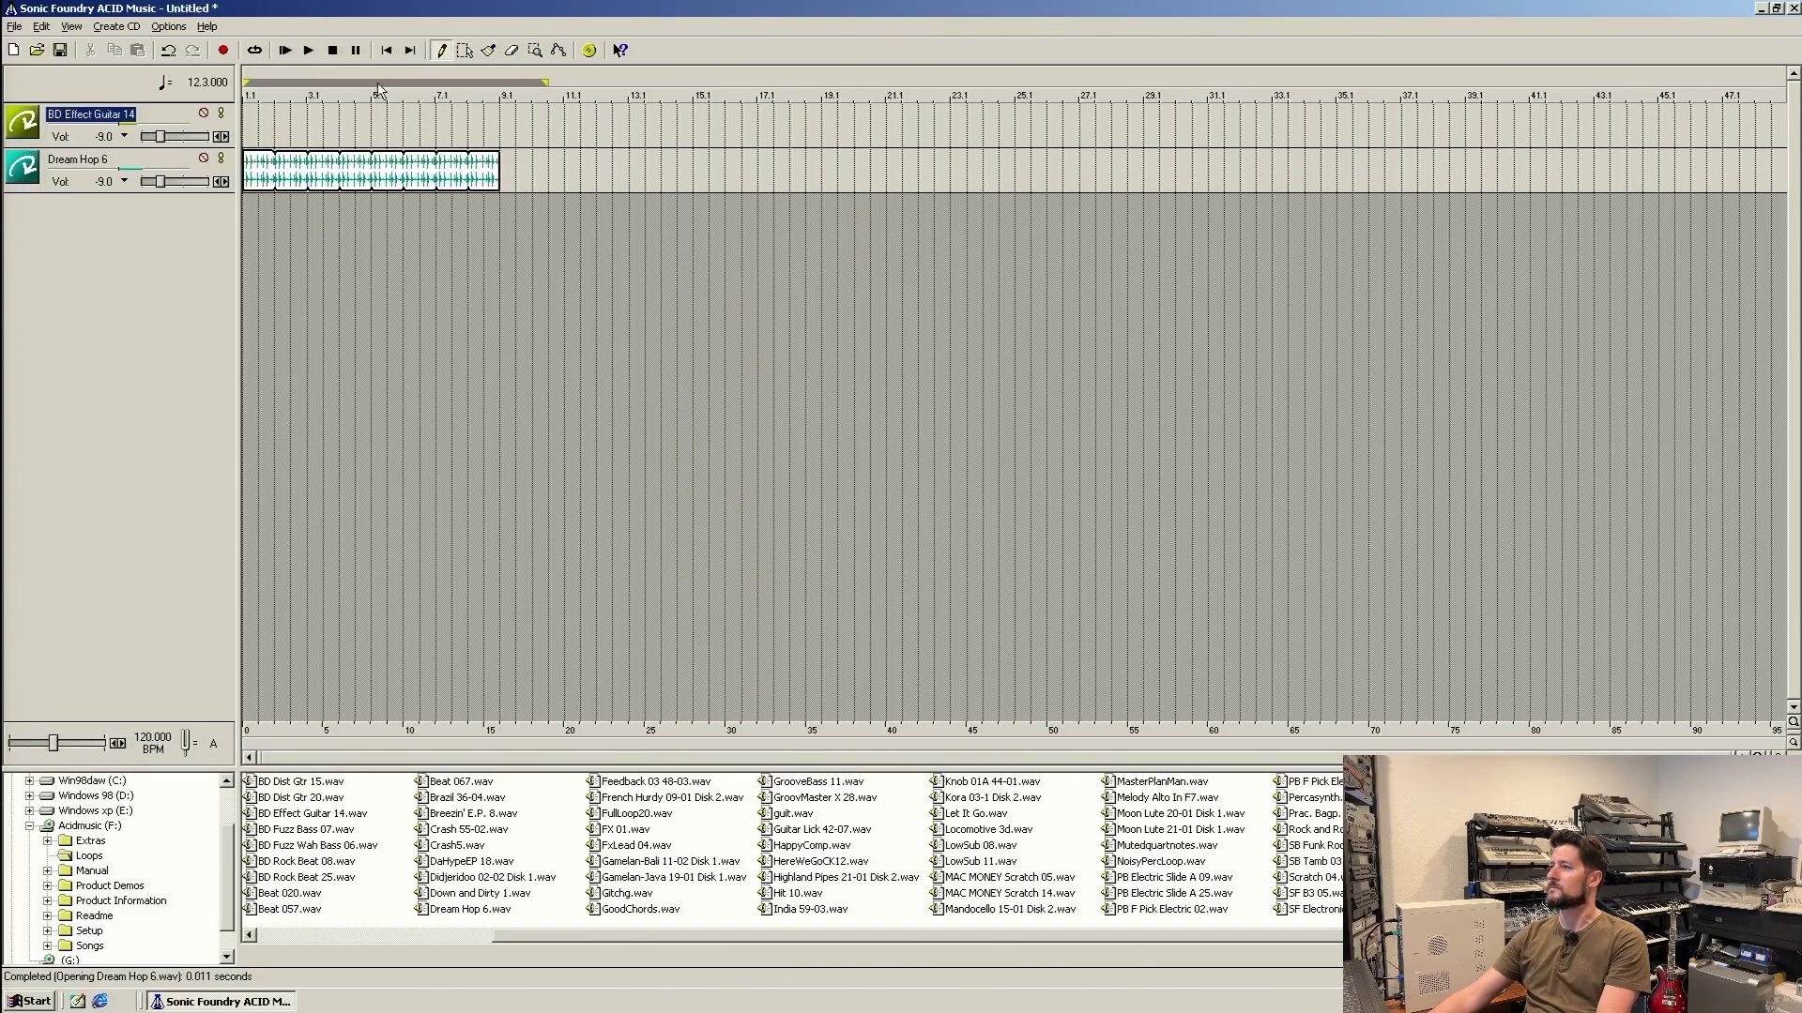
left_click(310, 50)
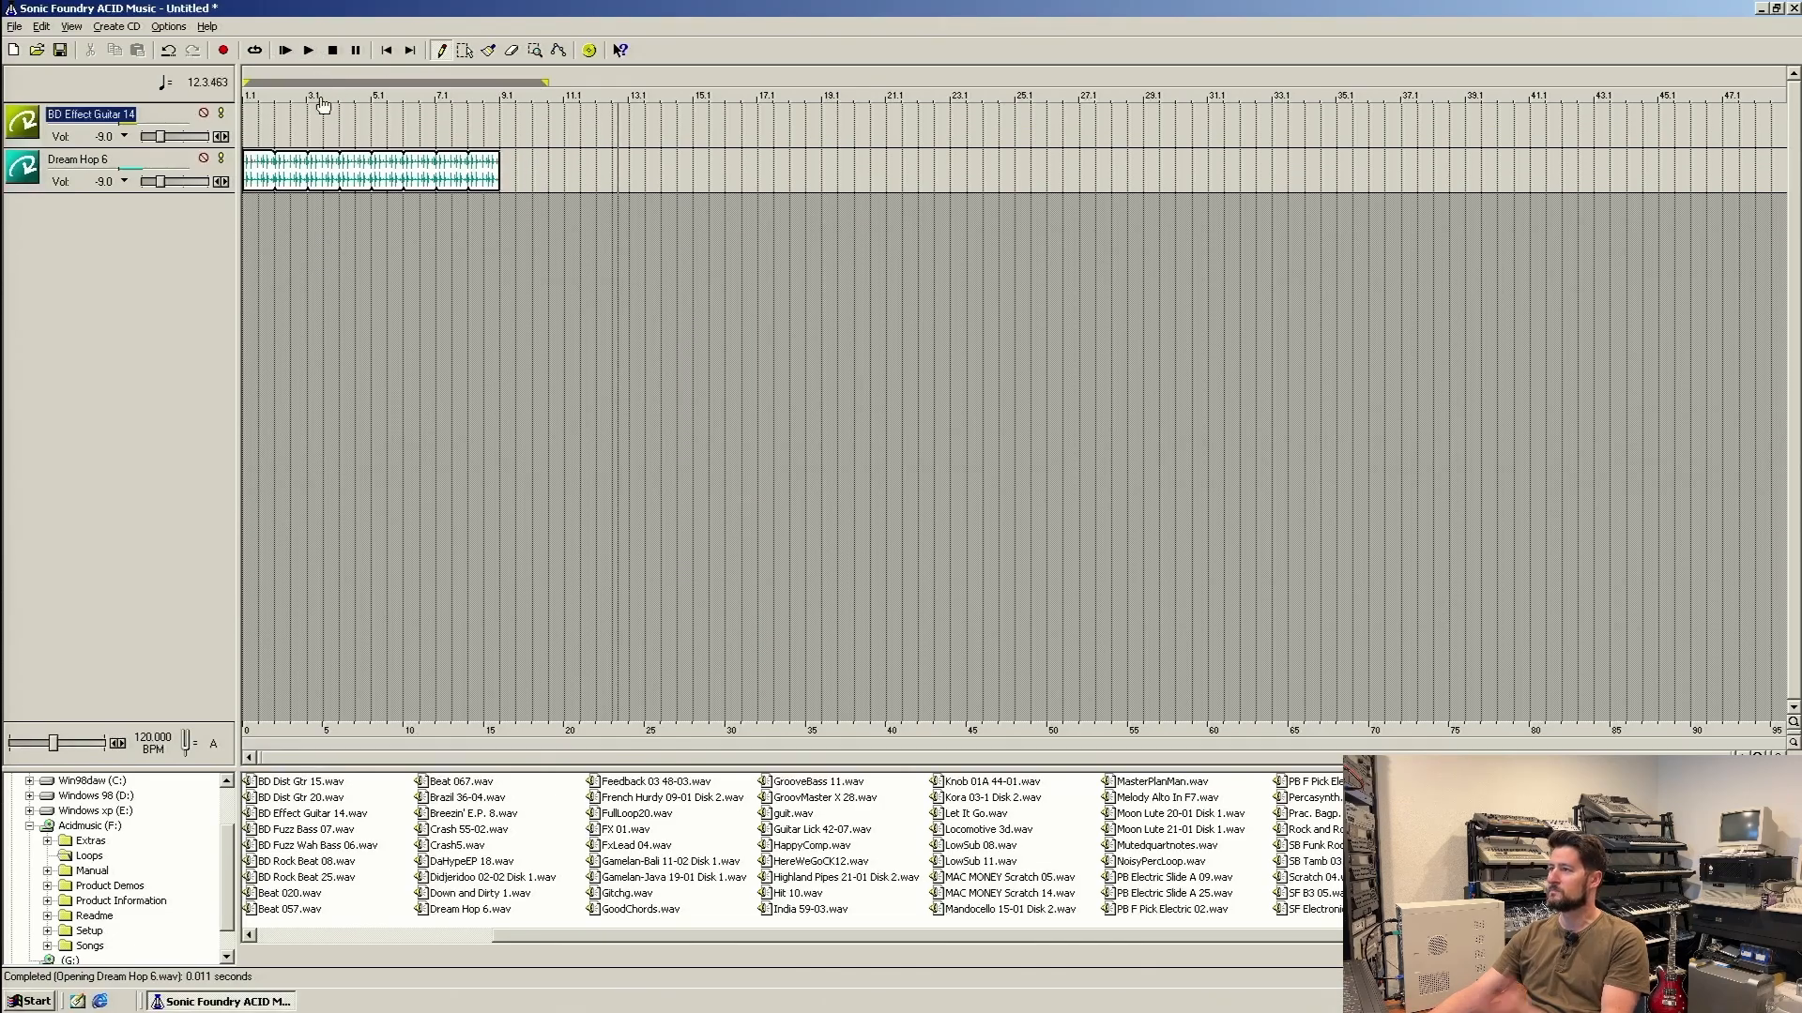
left_click(334, 50)
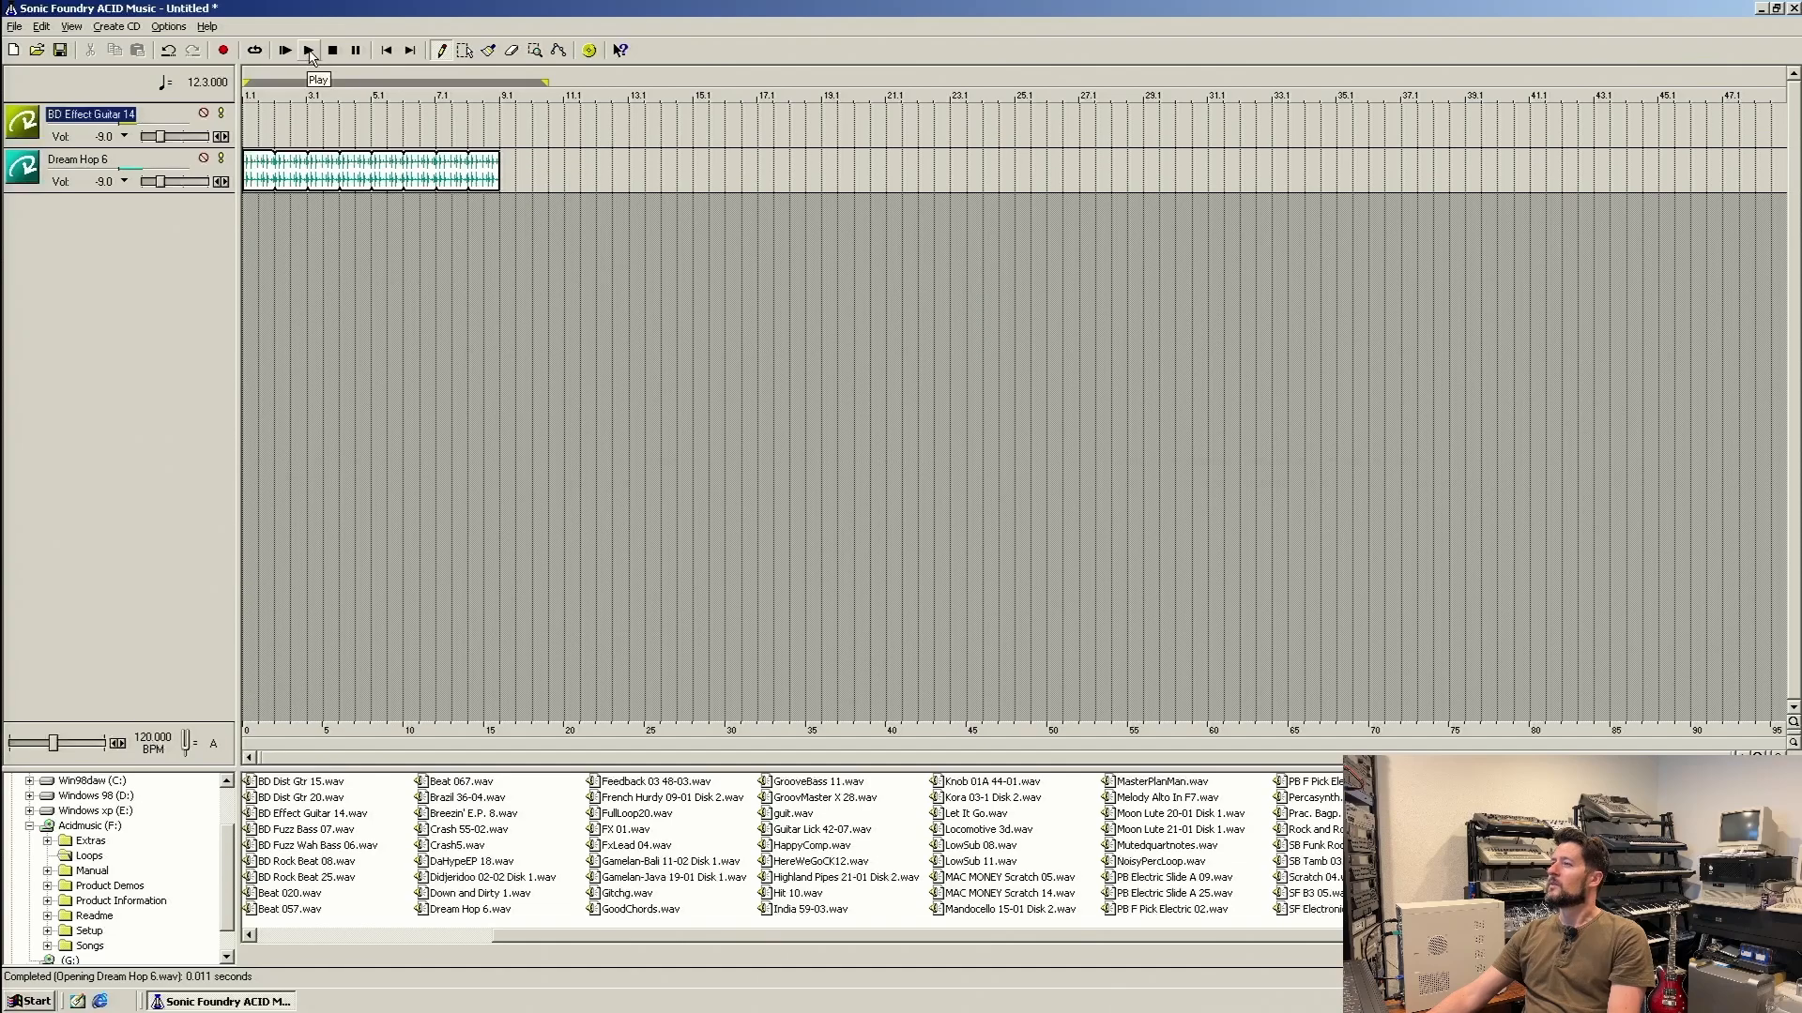
left_click(310, 56)
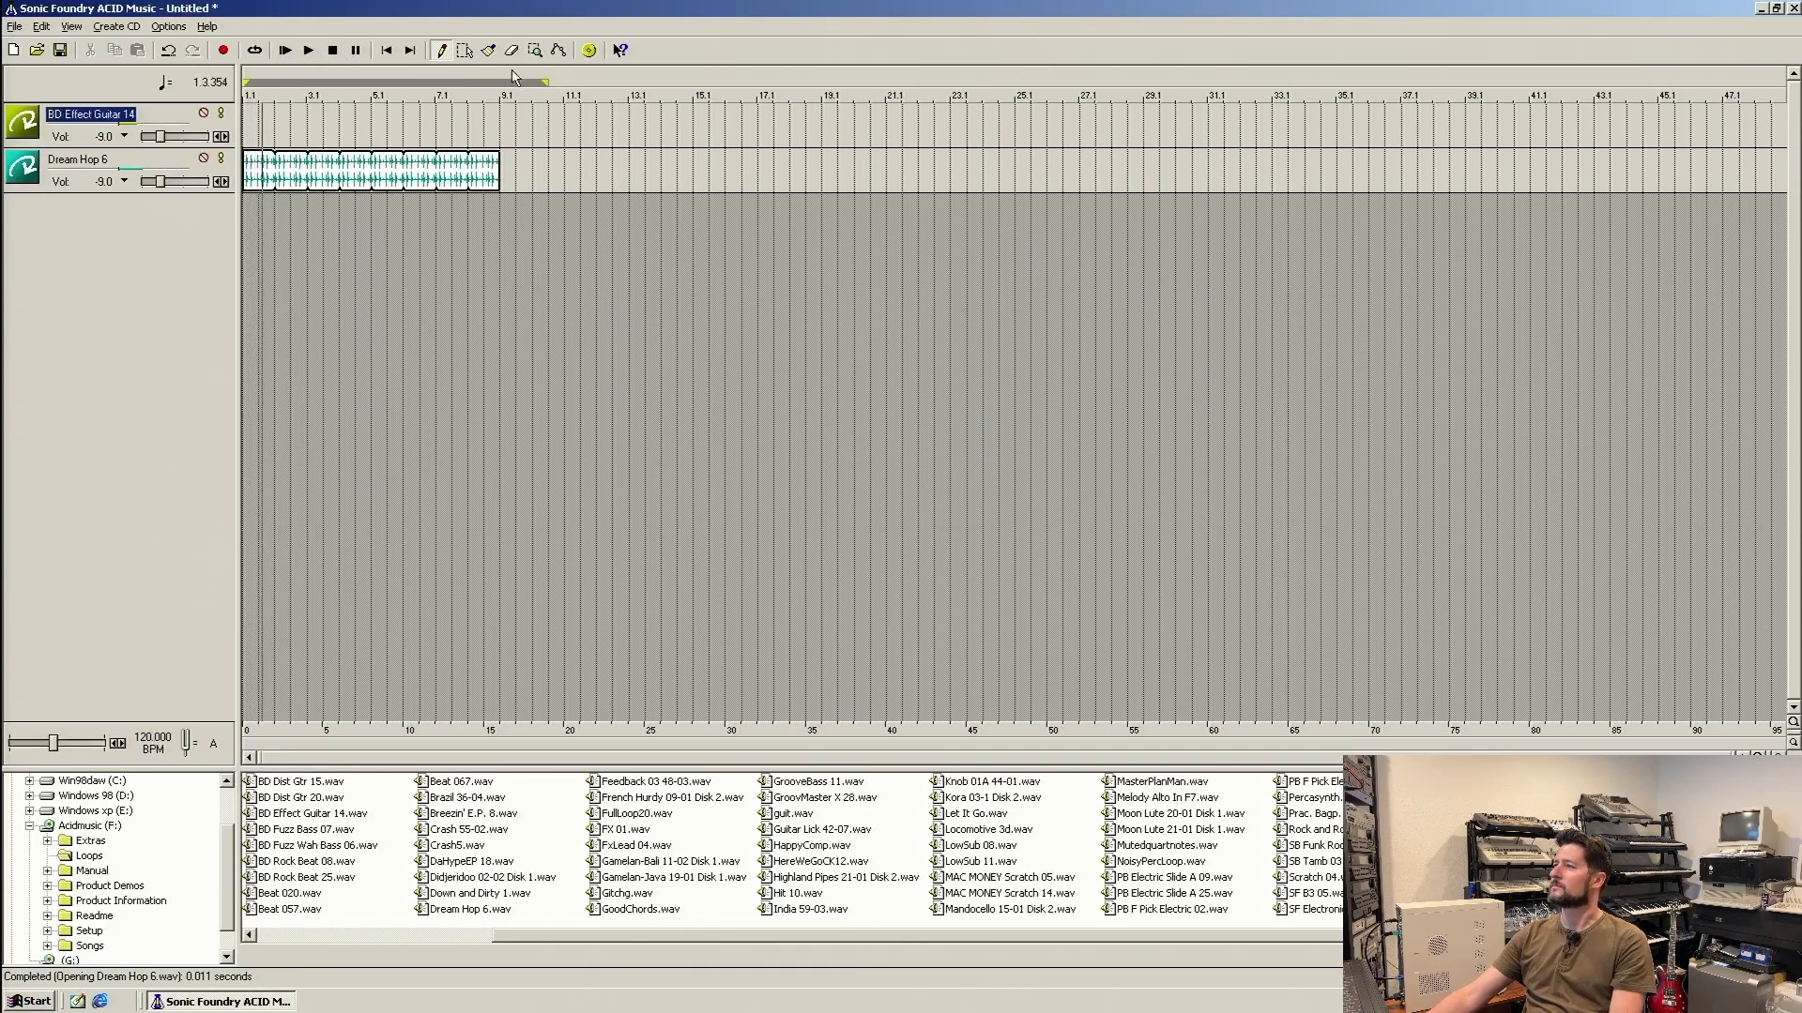
left_click_drag(543, 82, 499, 82)
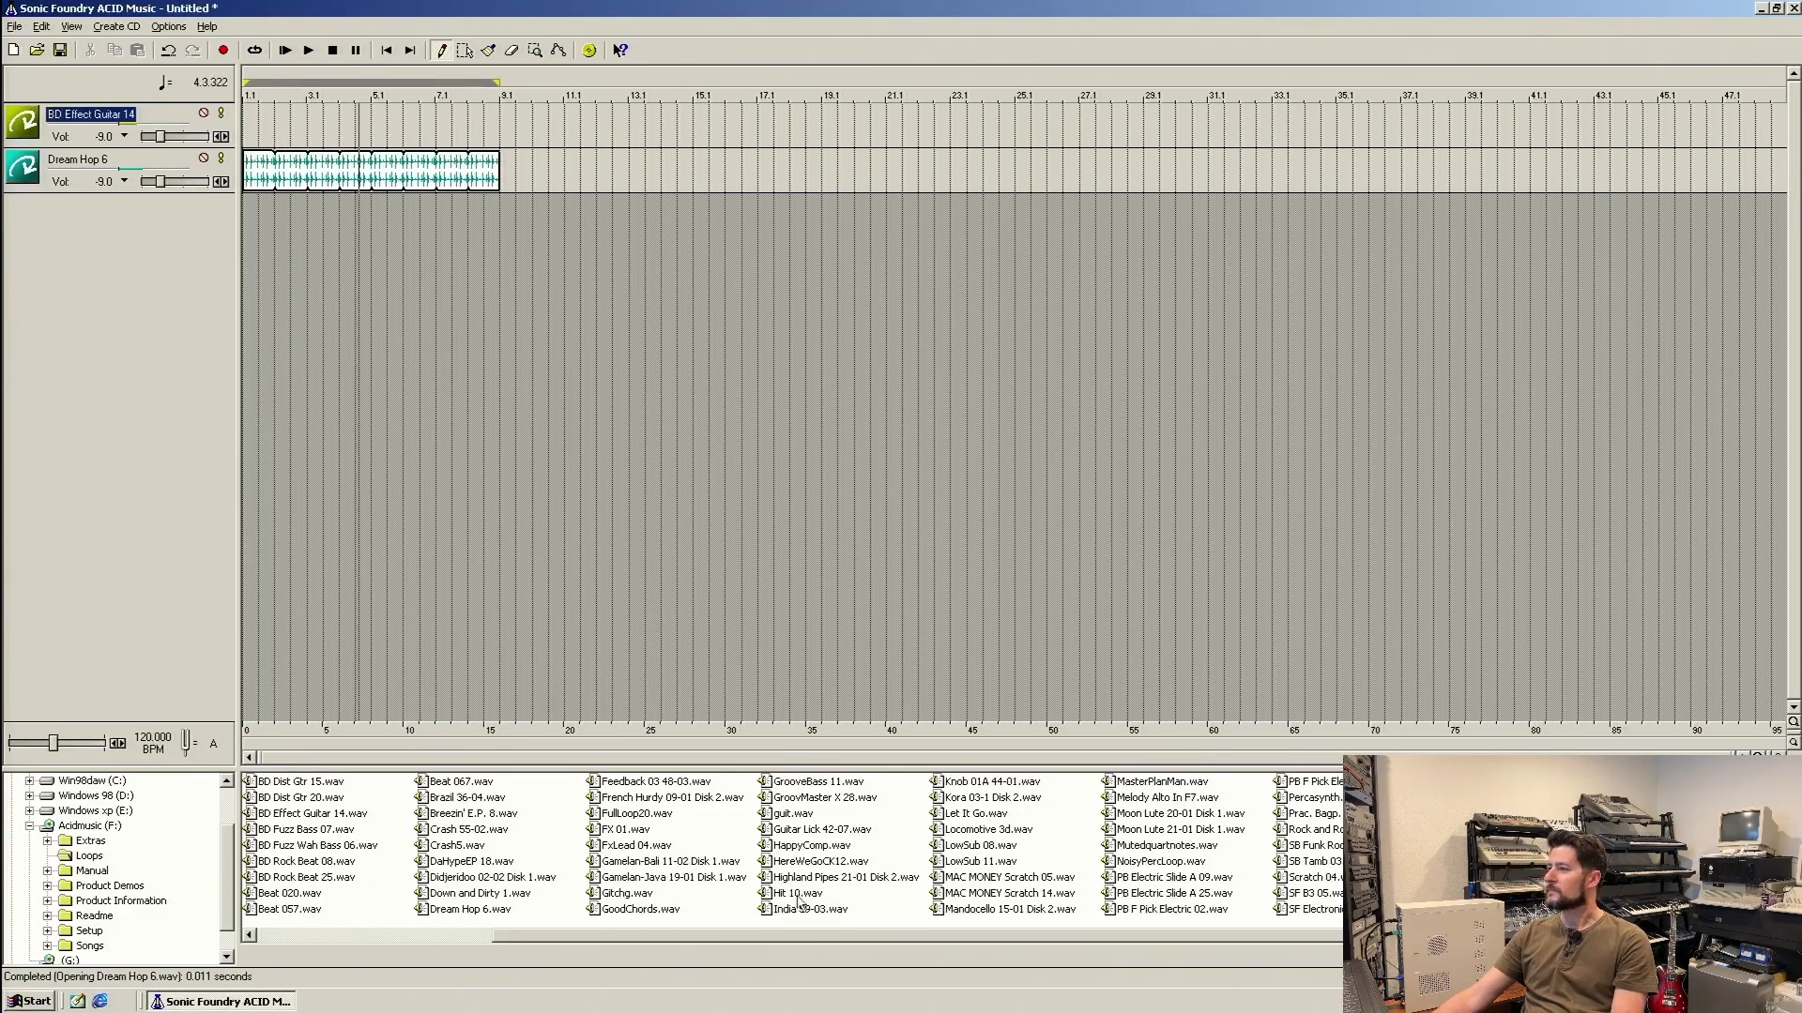
Preview the two BD Fuzz bass loops, then add BD Fuzz Wah Bass 06.wav as a third track drawn from bar 1 to bar 9.
left_click(310, 830)
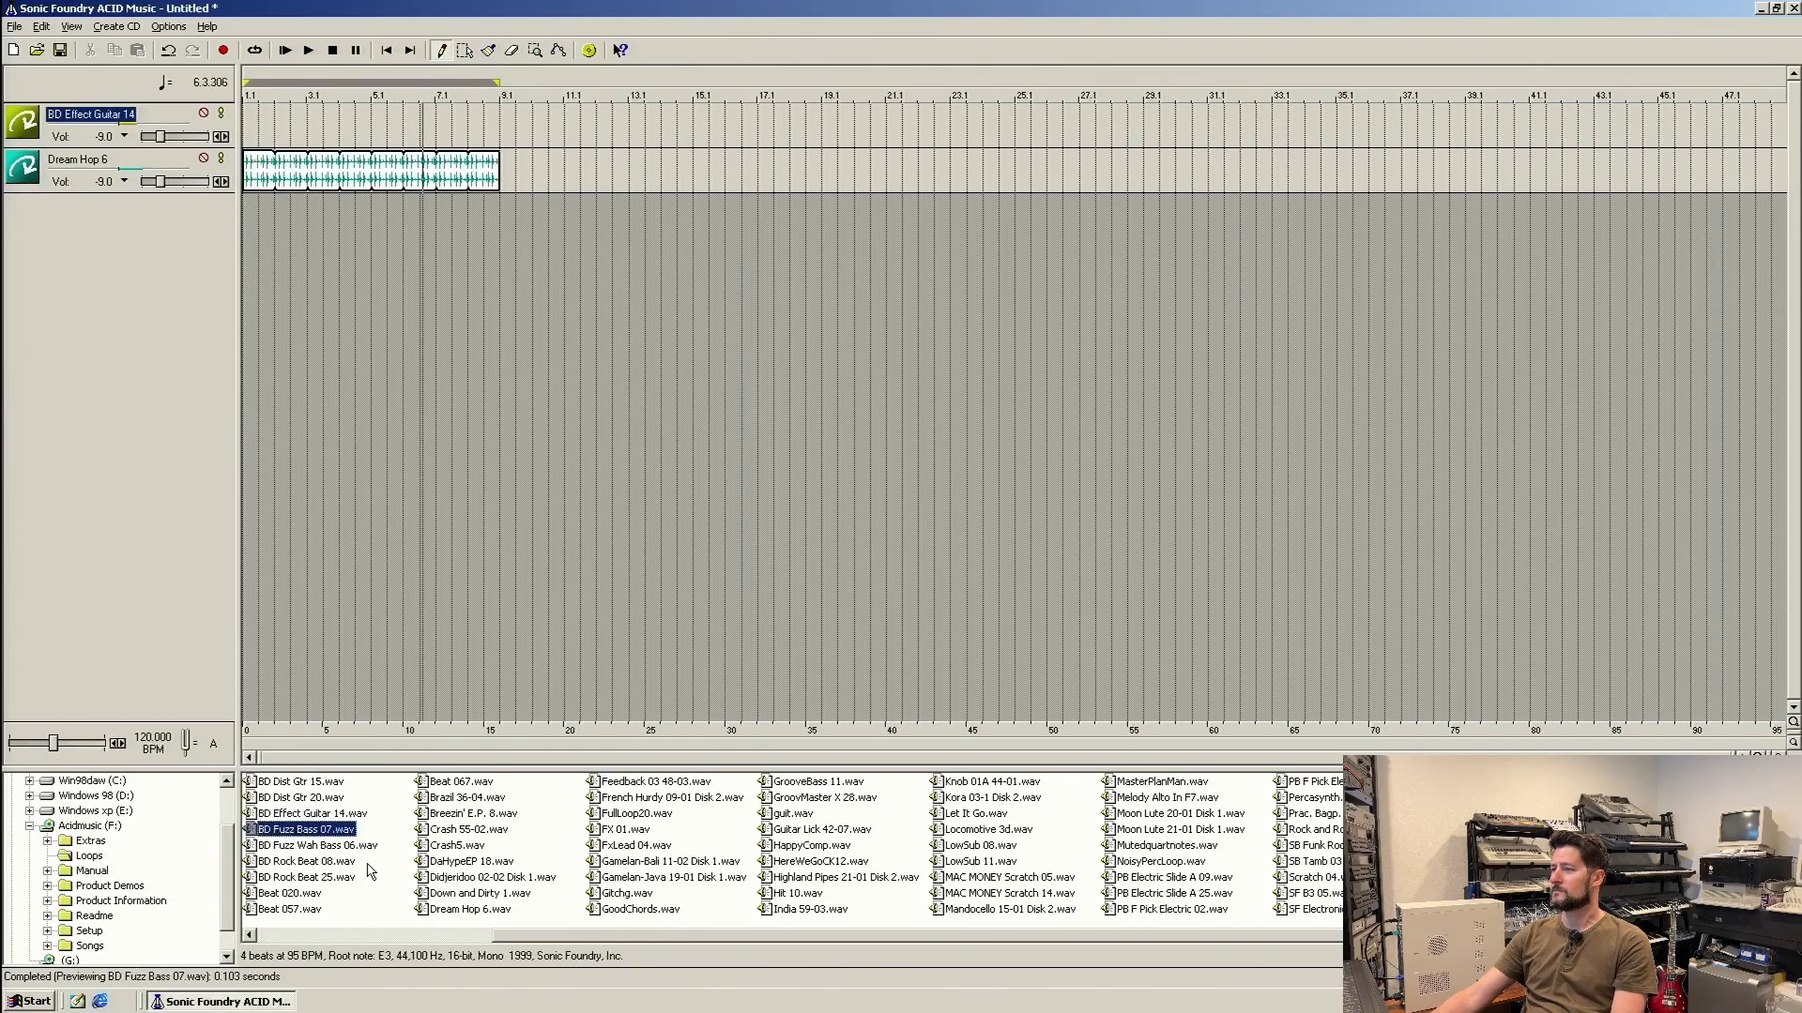
left_click(322, 847)
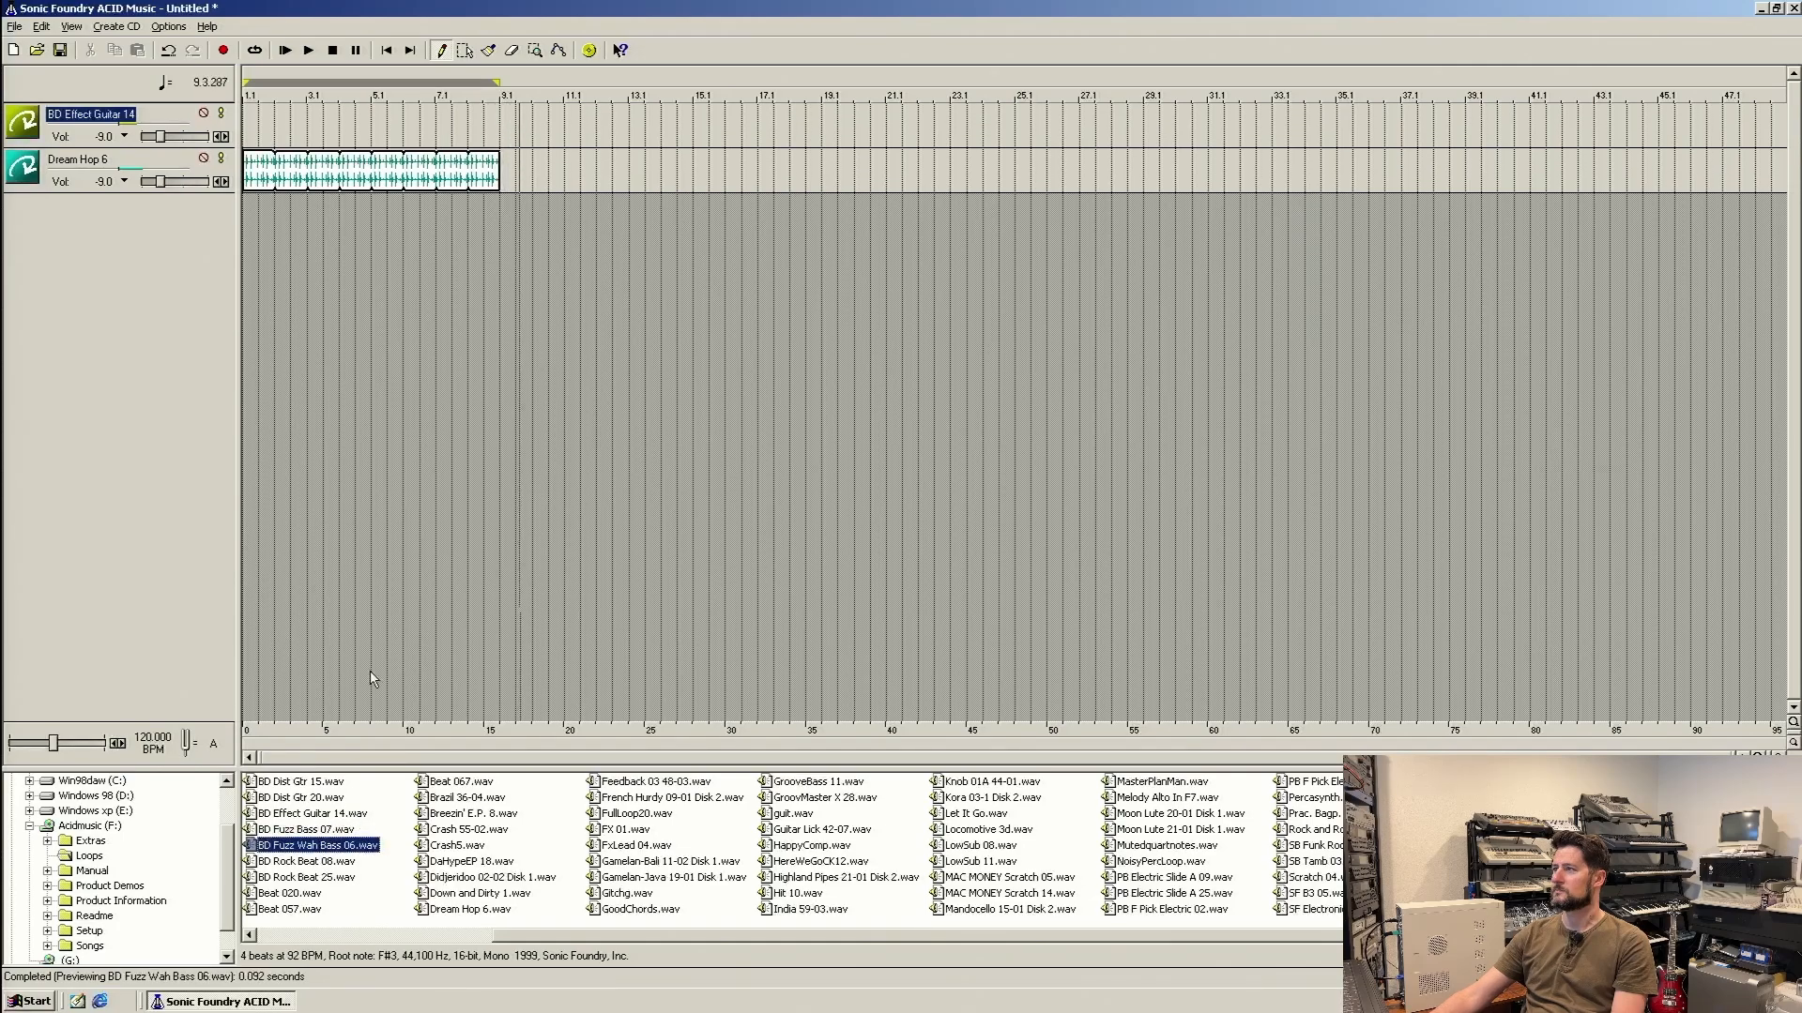
left_click_drag(319, 845, 300, 345)
mouse_move(248, 215)
left_mouse_down()
mouse_move(514, 220)
mouse_move(484, 233)
mouse_move(500, 232)
left_mouse_up()
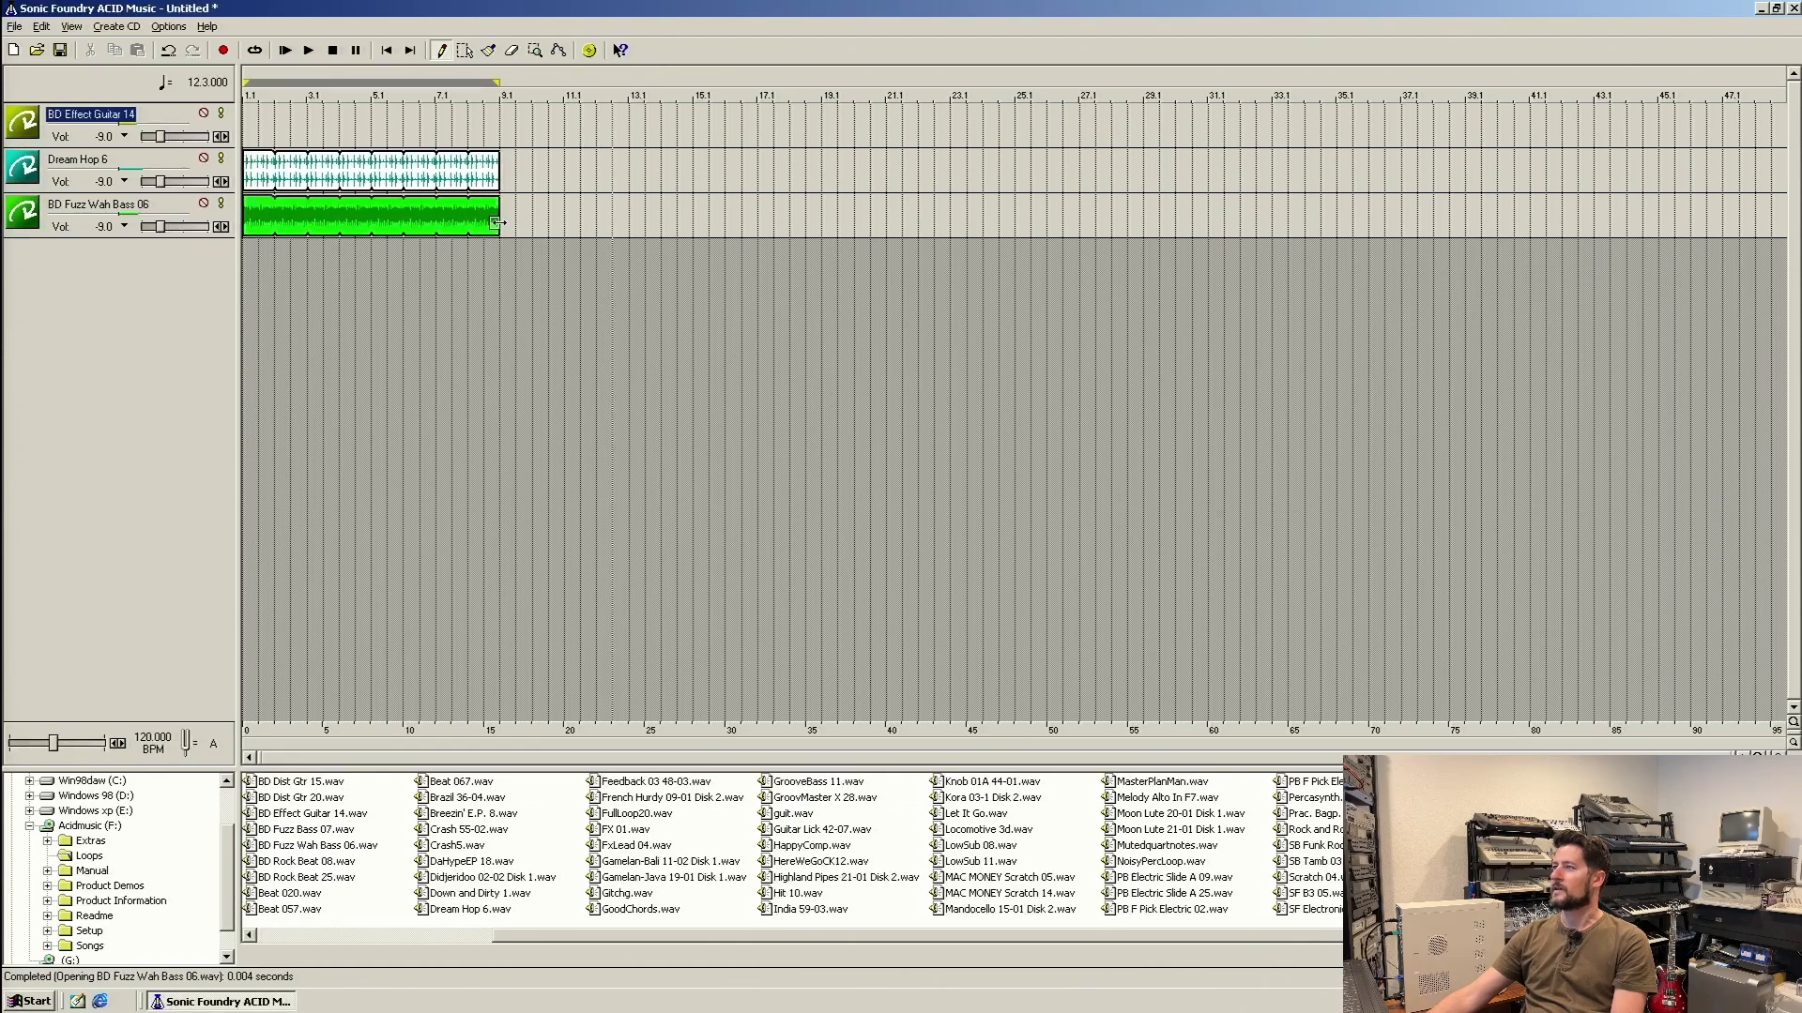
Restart playback with looping enabled and set the Dream Hop 6 track volume to -5.2.
left_click(330, 52)
left_click(284, 52)
left_click(254, 51)
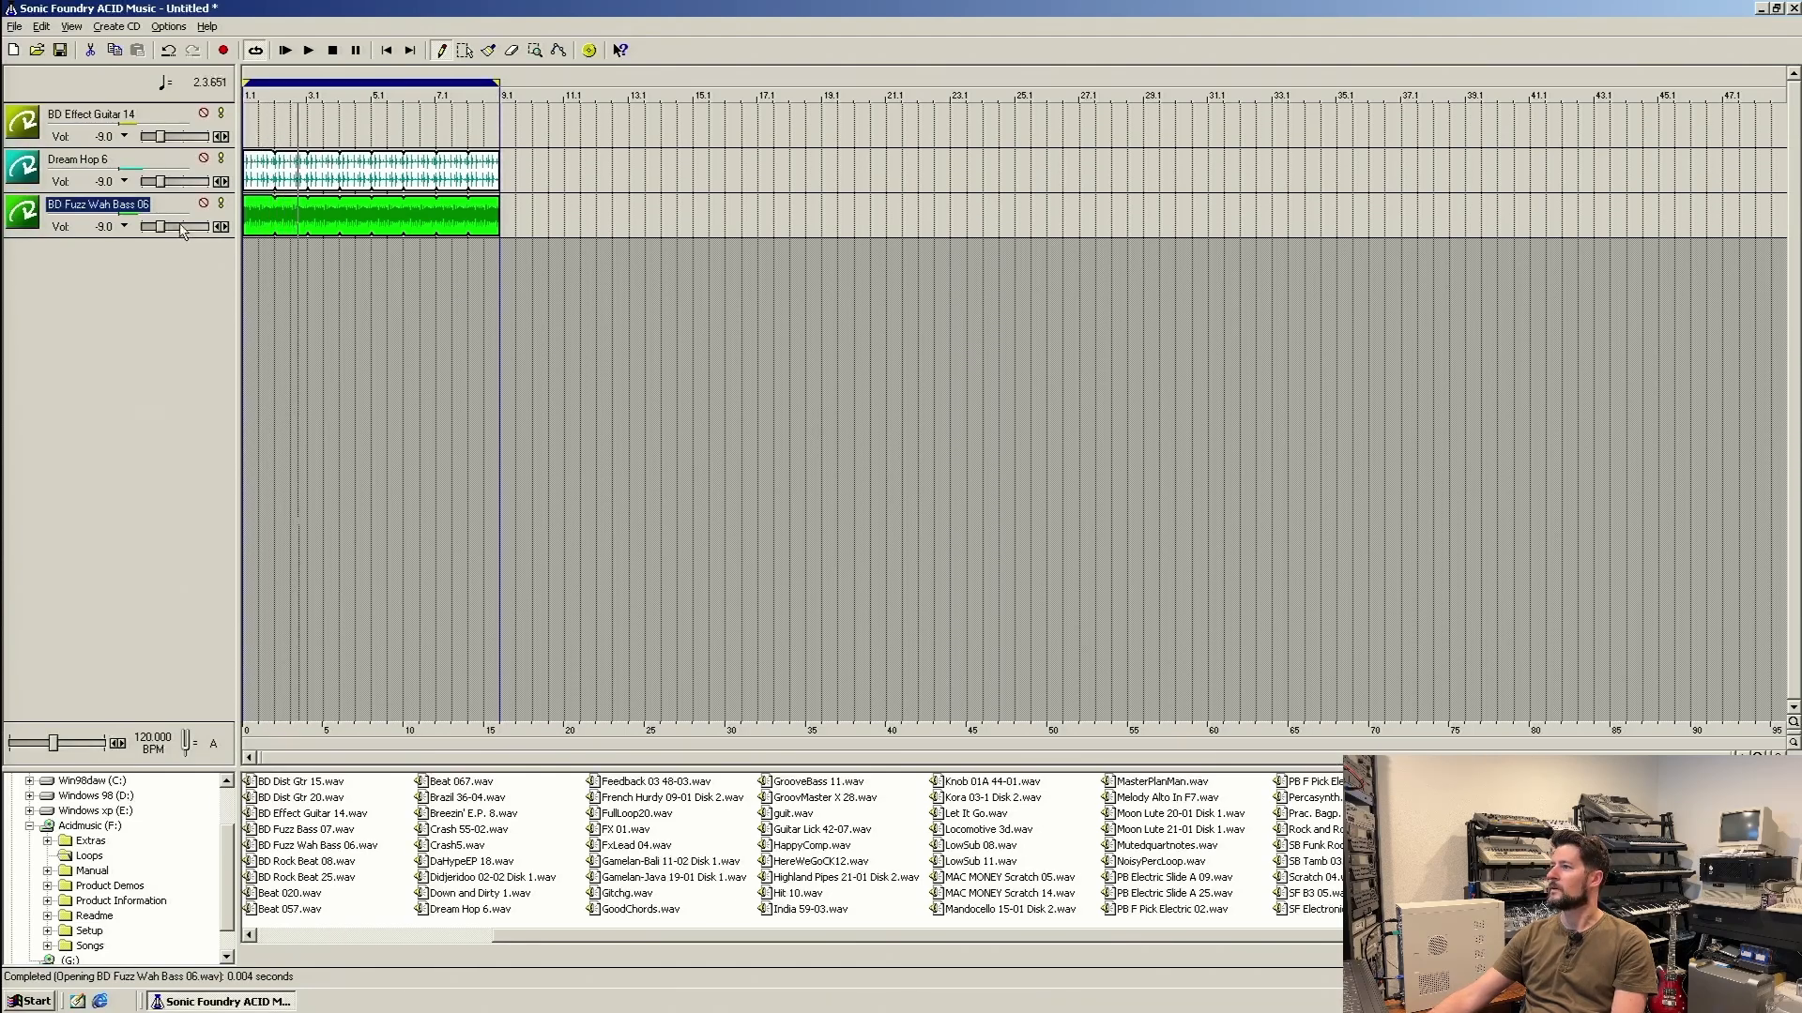
left_click(165, 184)
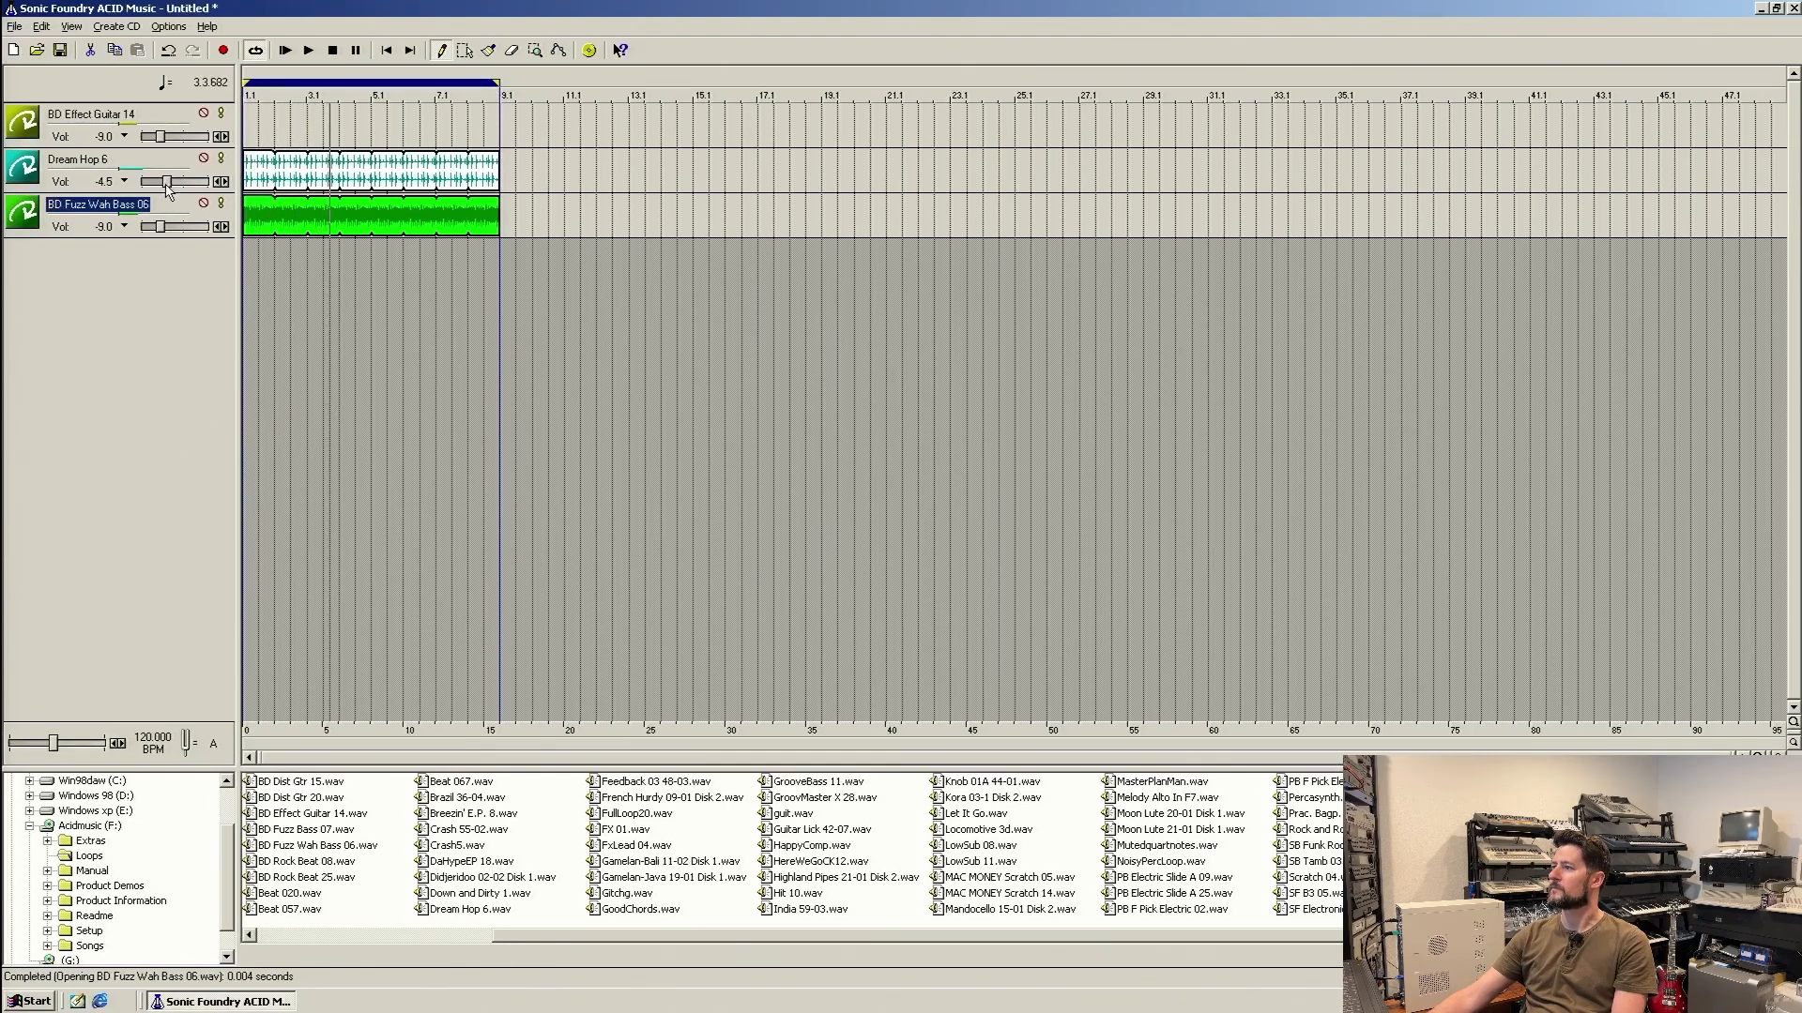
left_click_drag(167, 183, 164, 183)
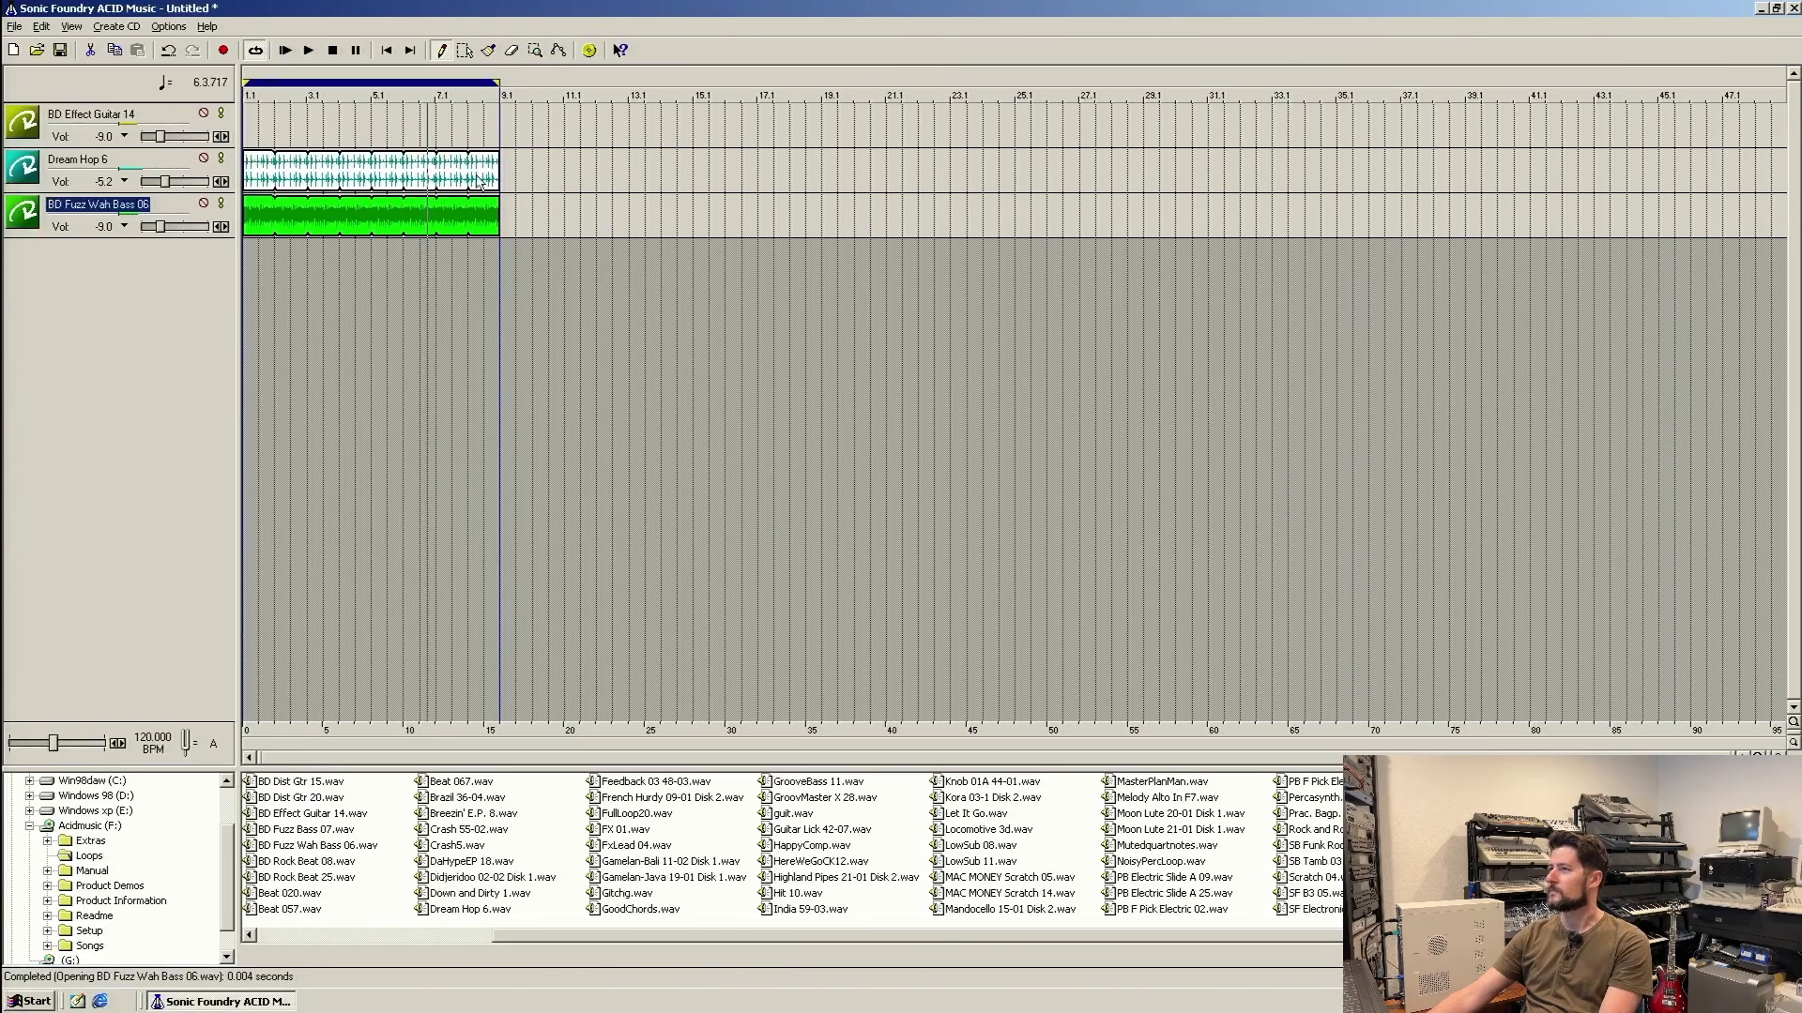
Shorten the BD Fuzz Wah Bass 06 event to end at bar 8 and draw a BD Effect Guitar 14 event from bar 8 to bar 9.
mouse_move(495, 205)
left_mouse_down()
mouse_move(451, 206)
mouse_move(467, 207)
left_mouse_up()
left_click(476, 118)
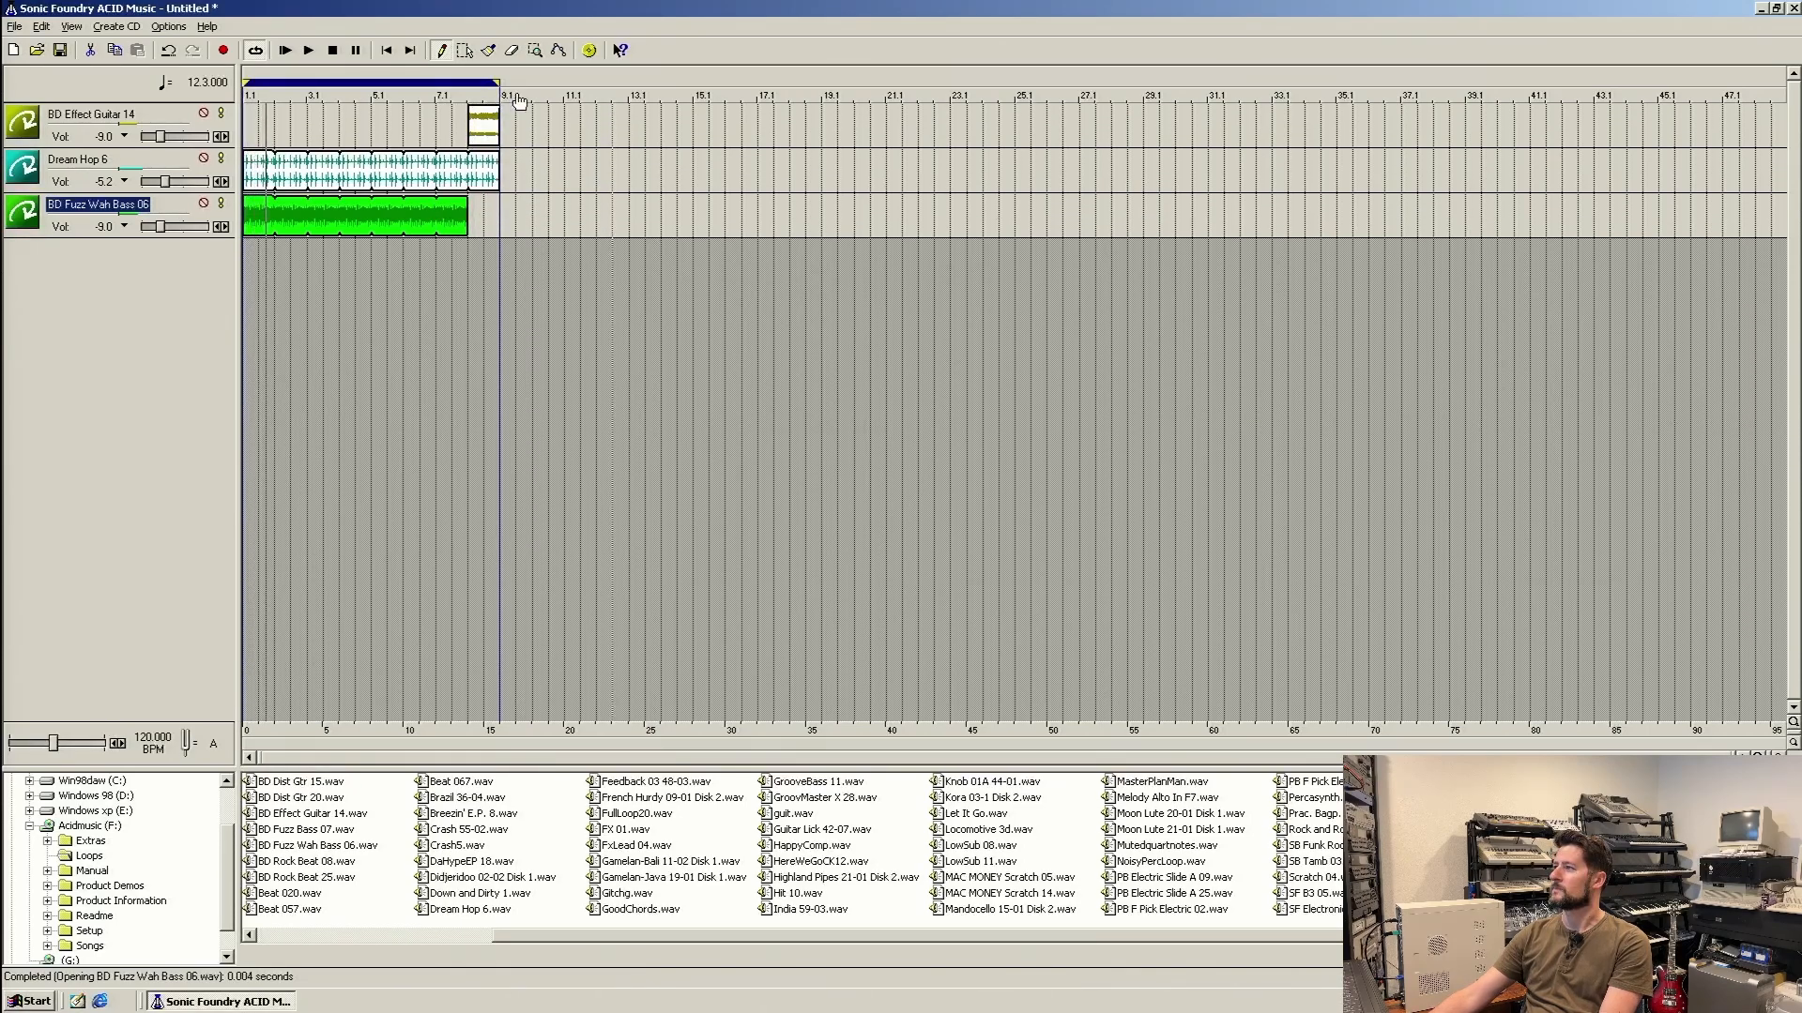
Extend the loop region to bar 25, copy the events on all three tracks and paste them at bar 9.
left_click_drag(499, 83, 1013, 82)
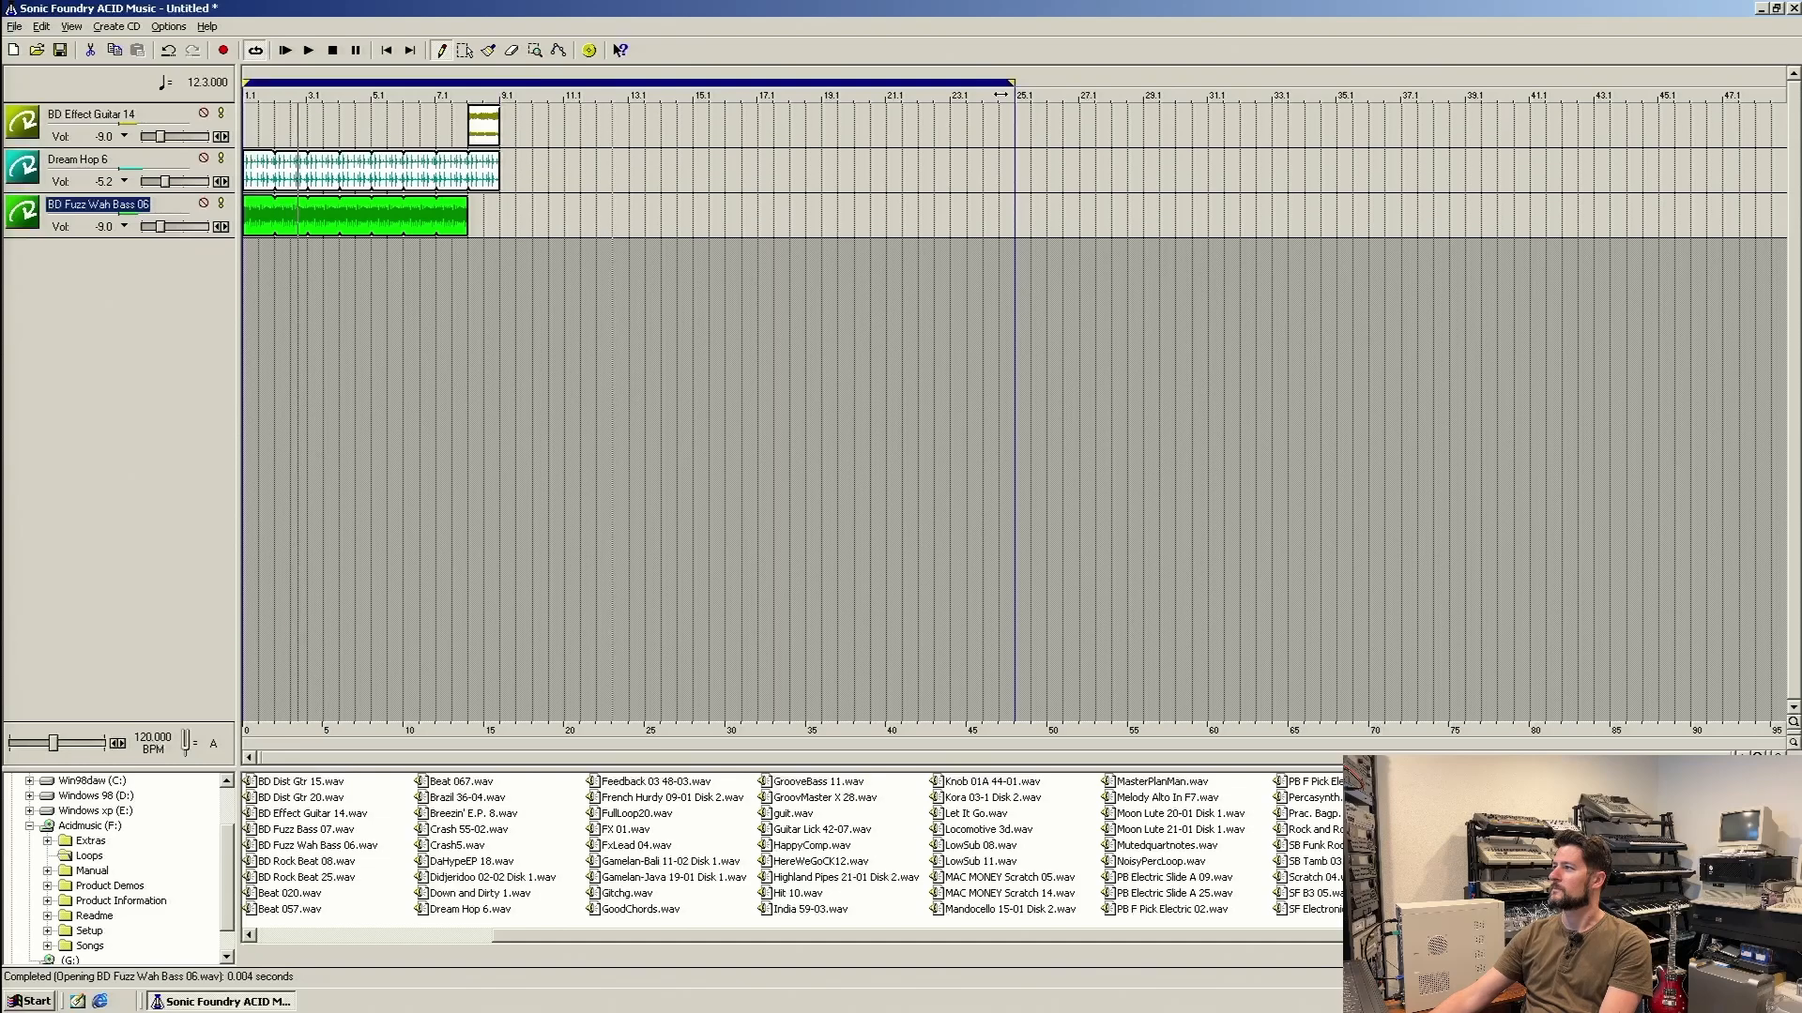
left_click(465, 50)
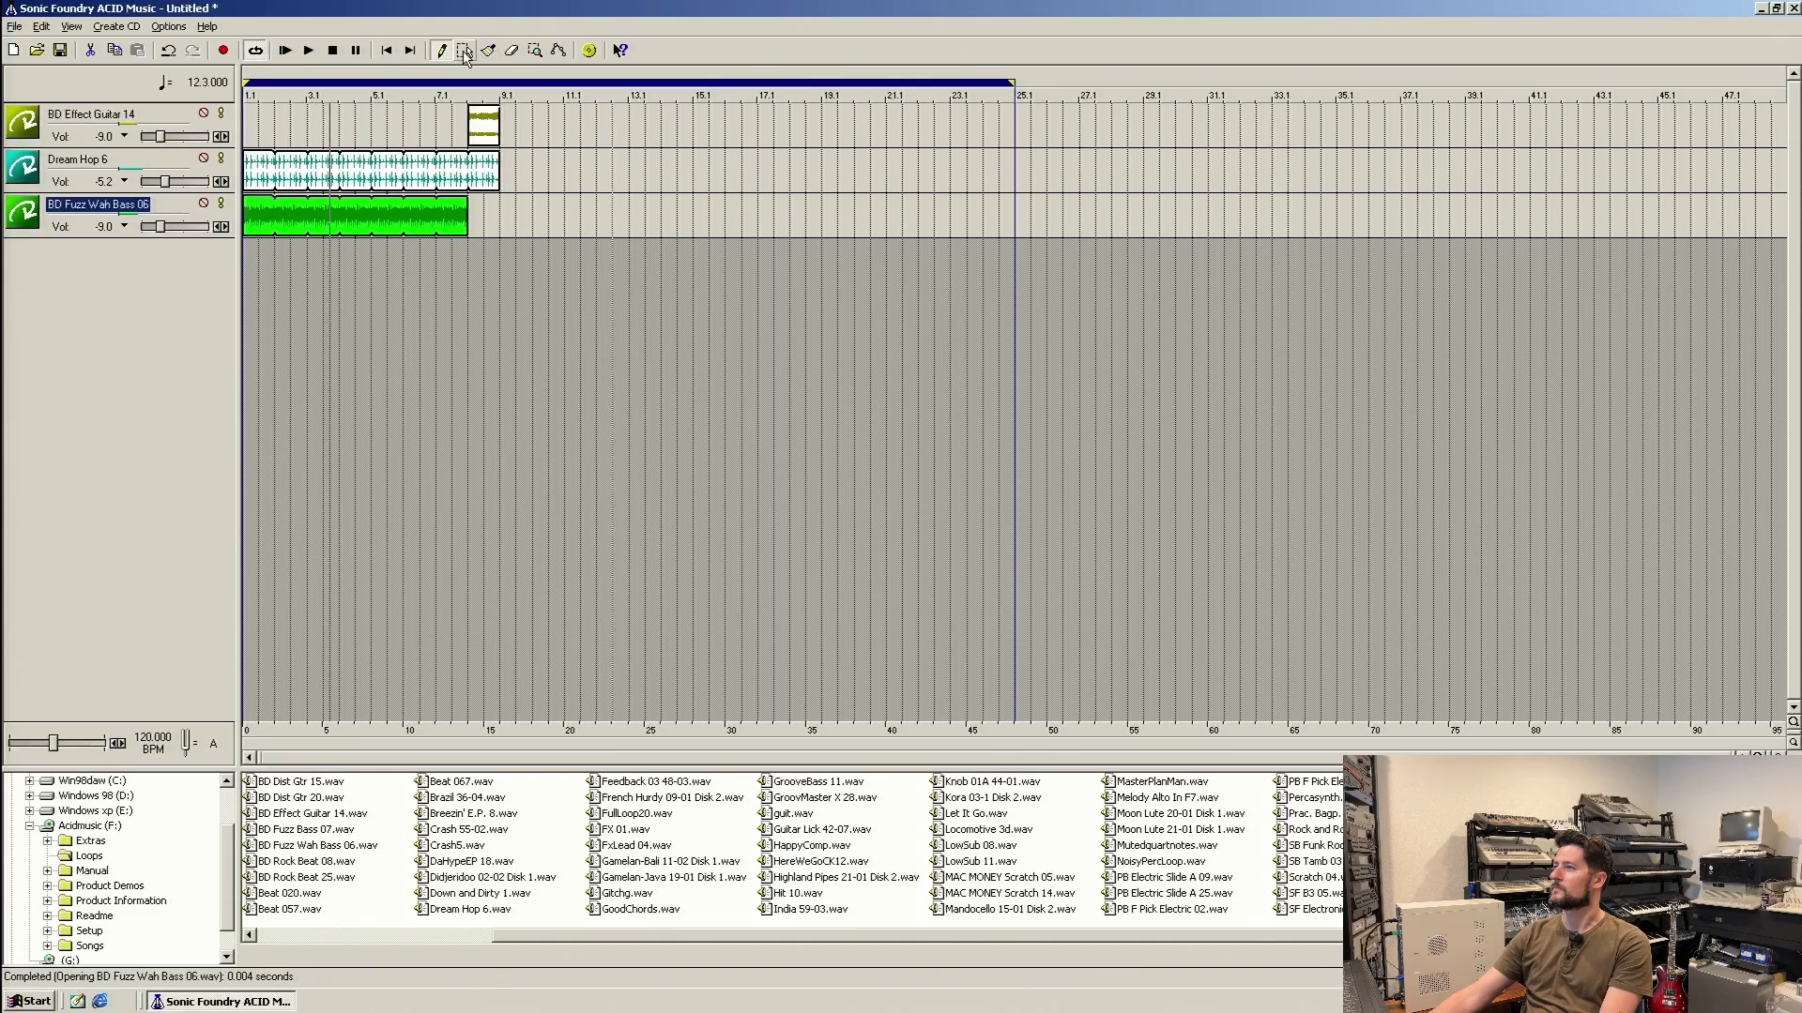
left_click_drag(532, 129, 278, 216)
right_click(295, 201)
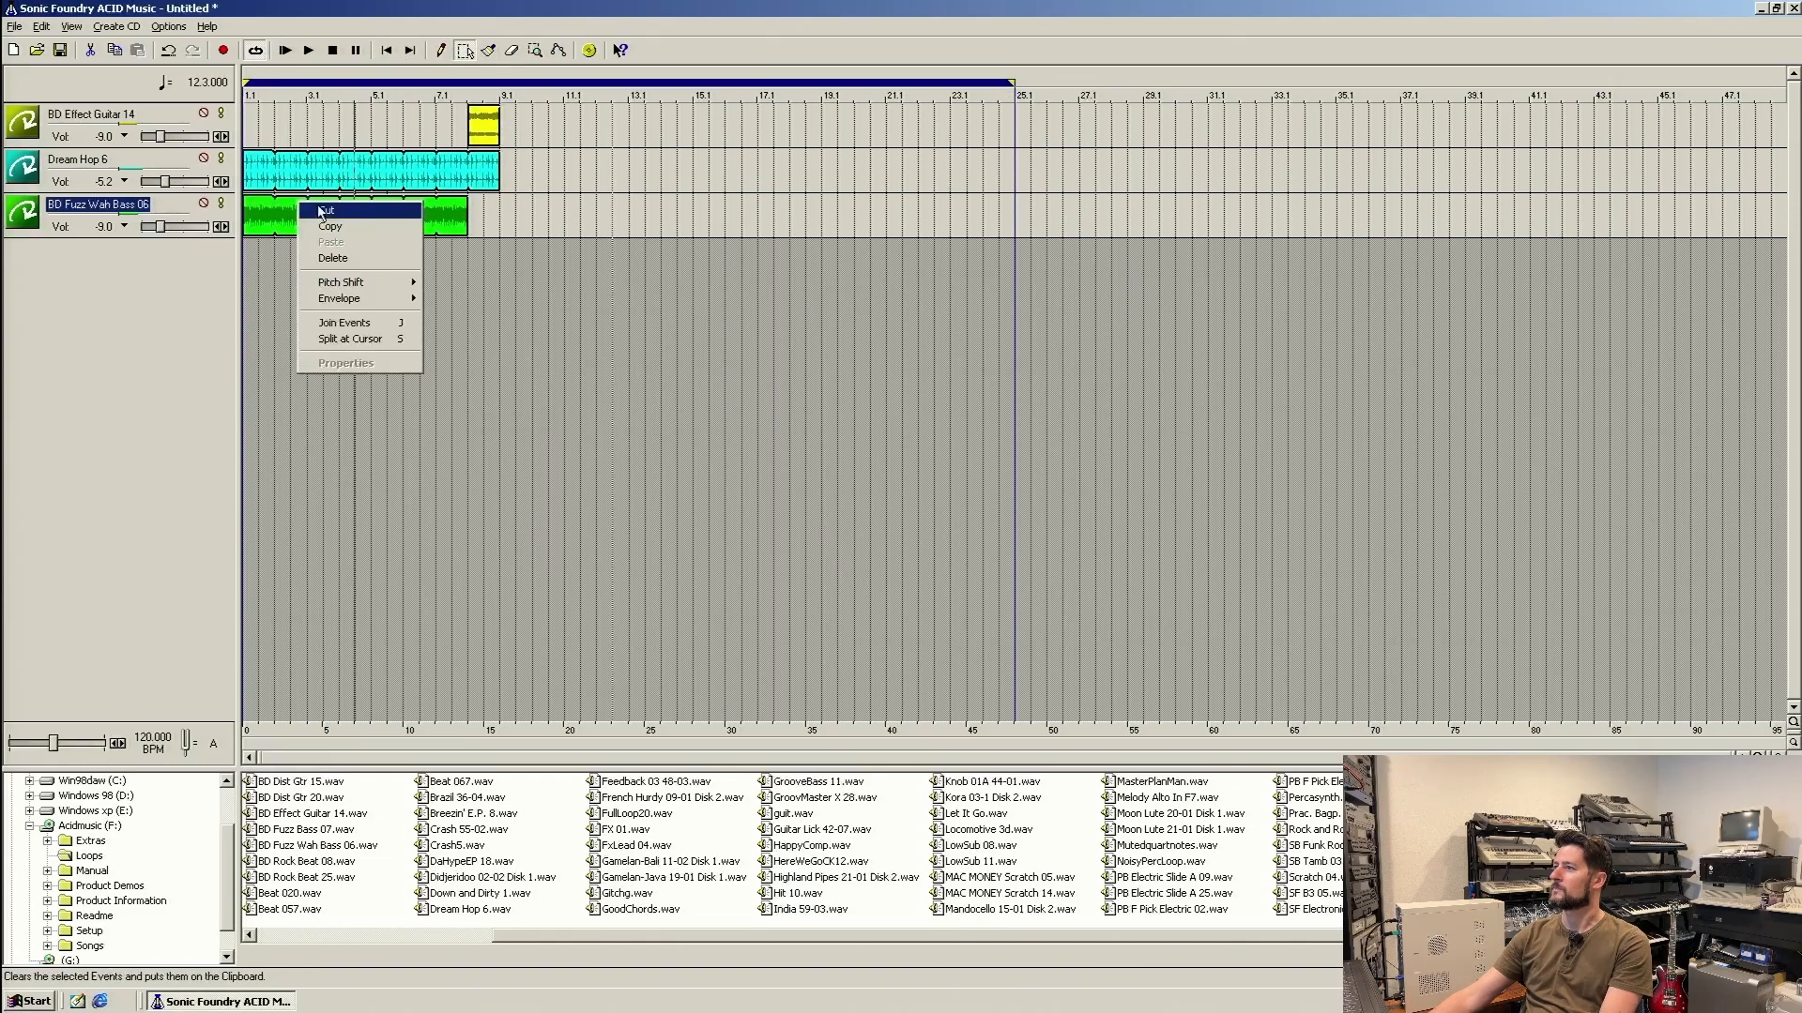
left_click(373, 229)
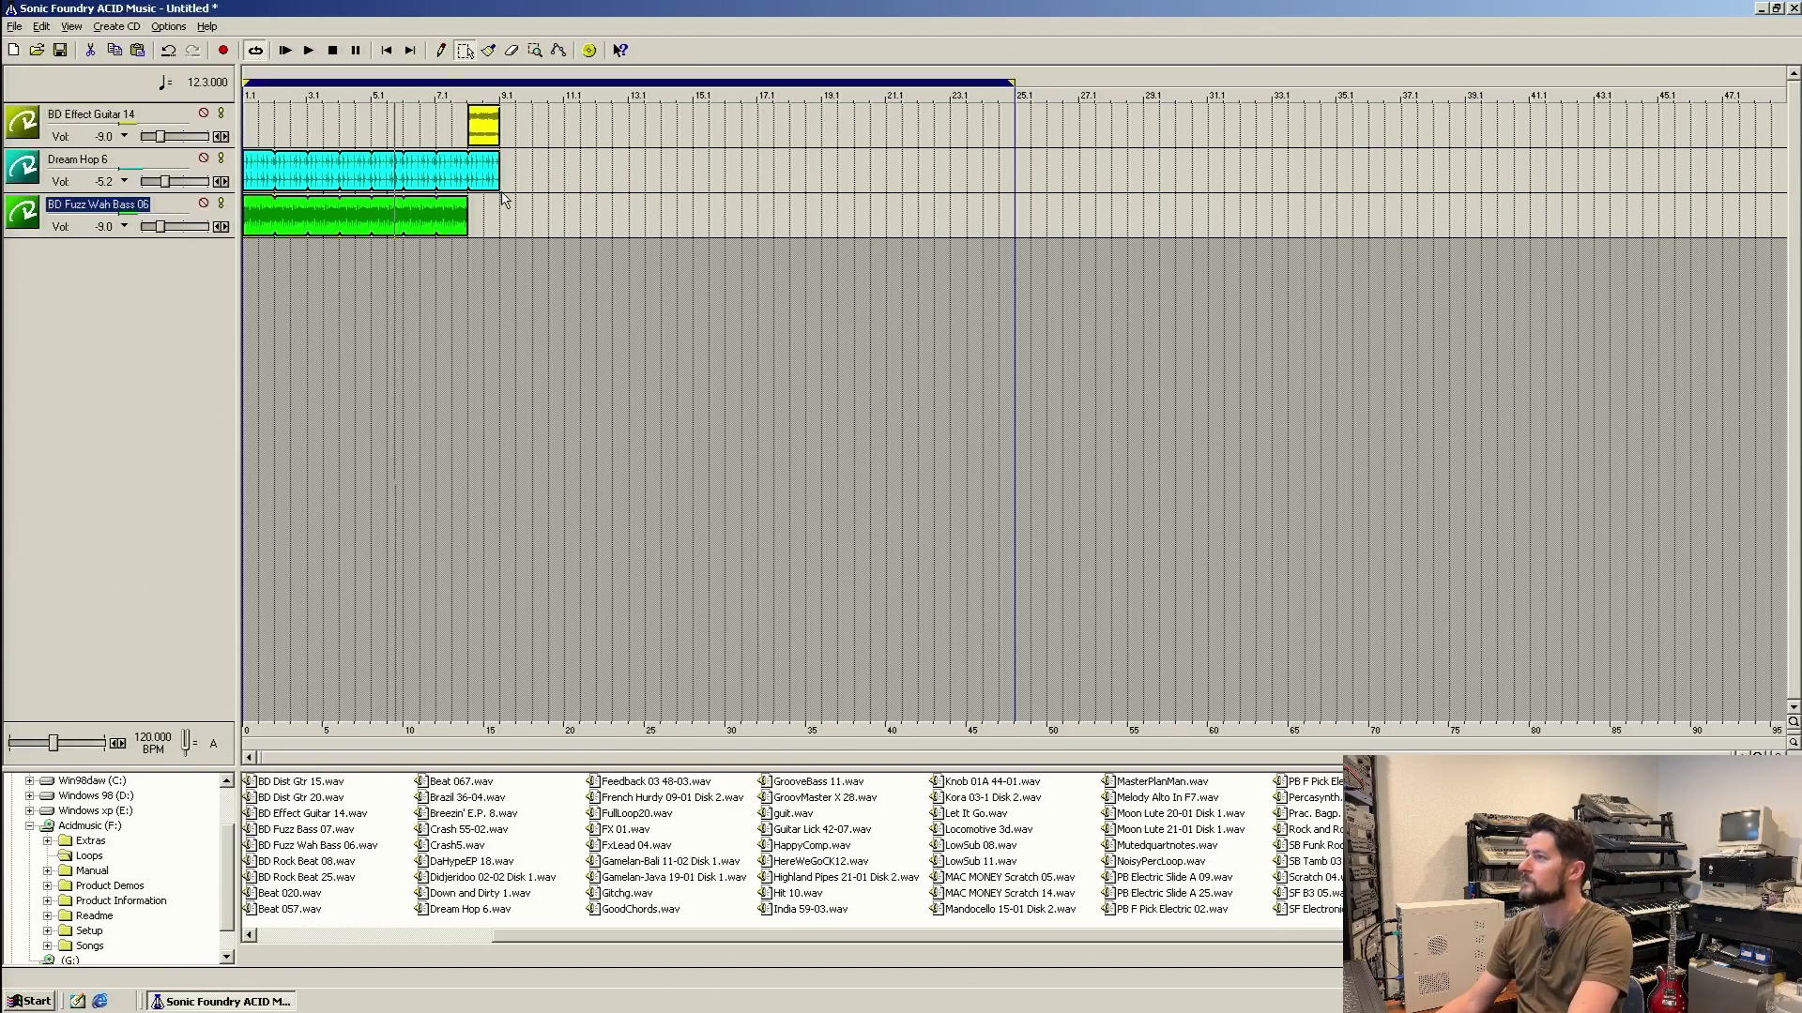
left_click(508, 169)
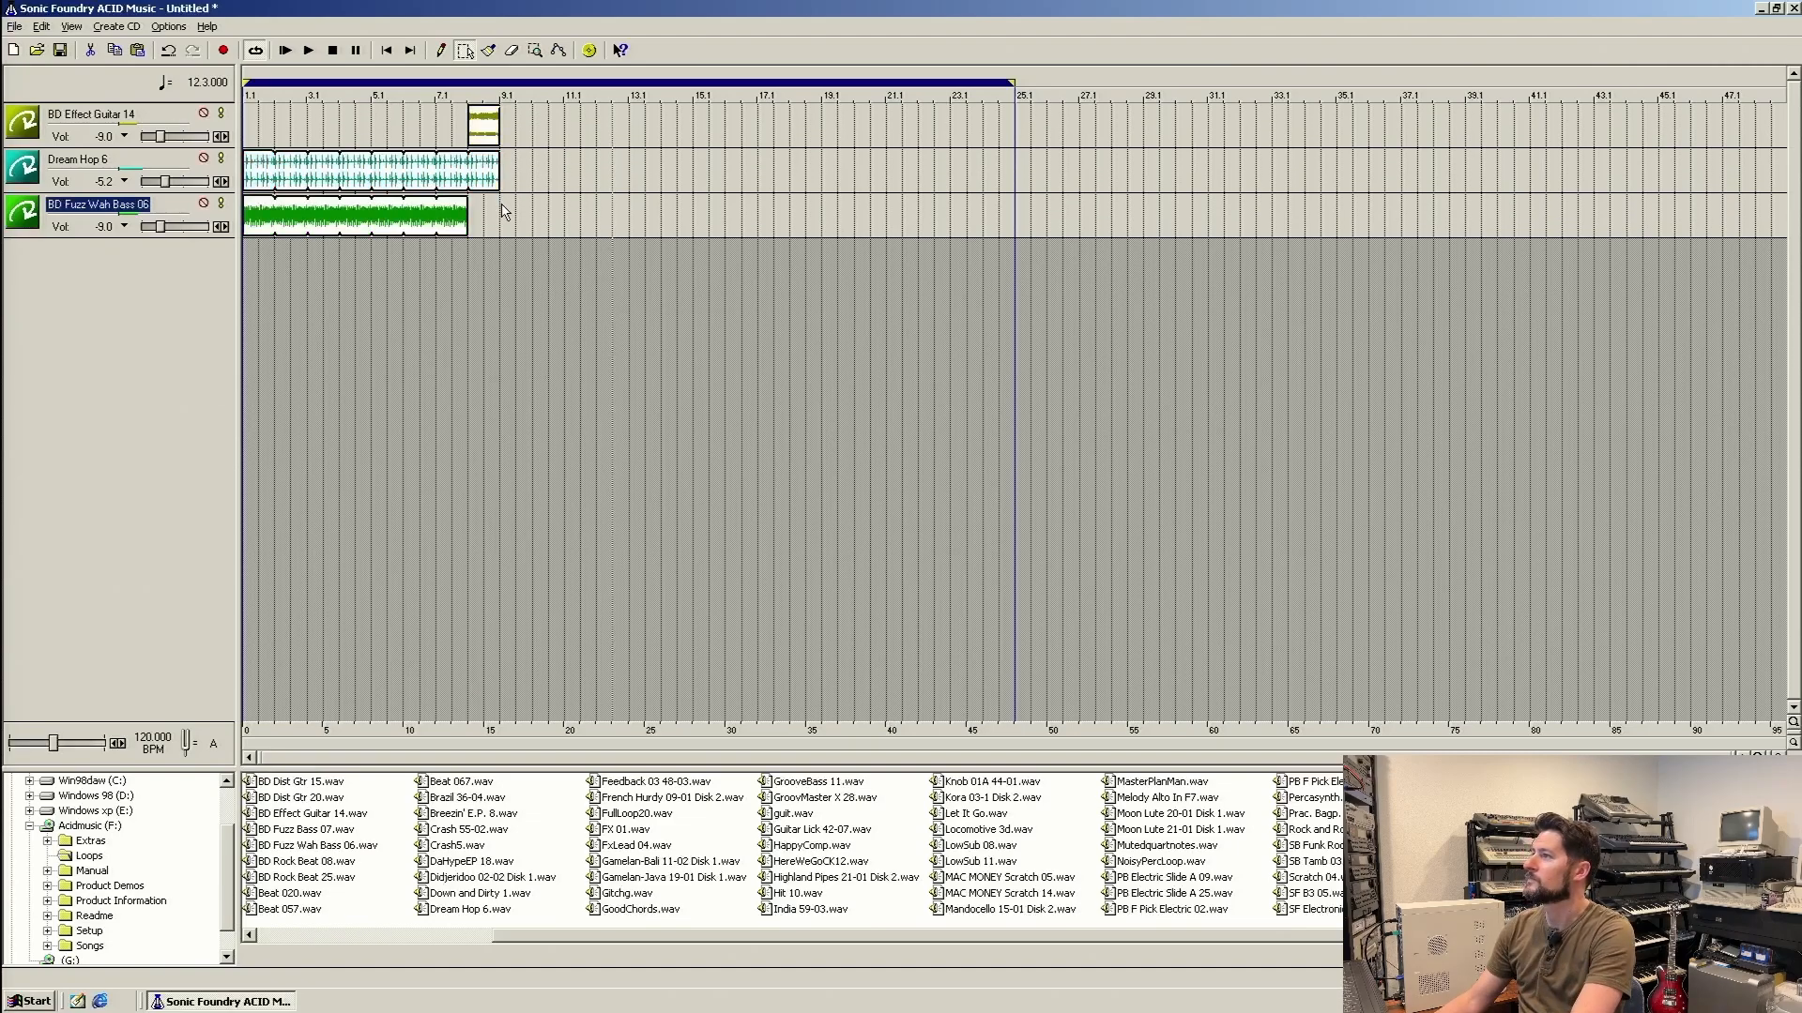
right_click(503, 140)
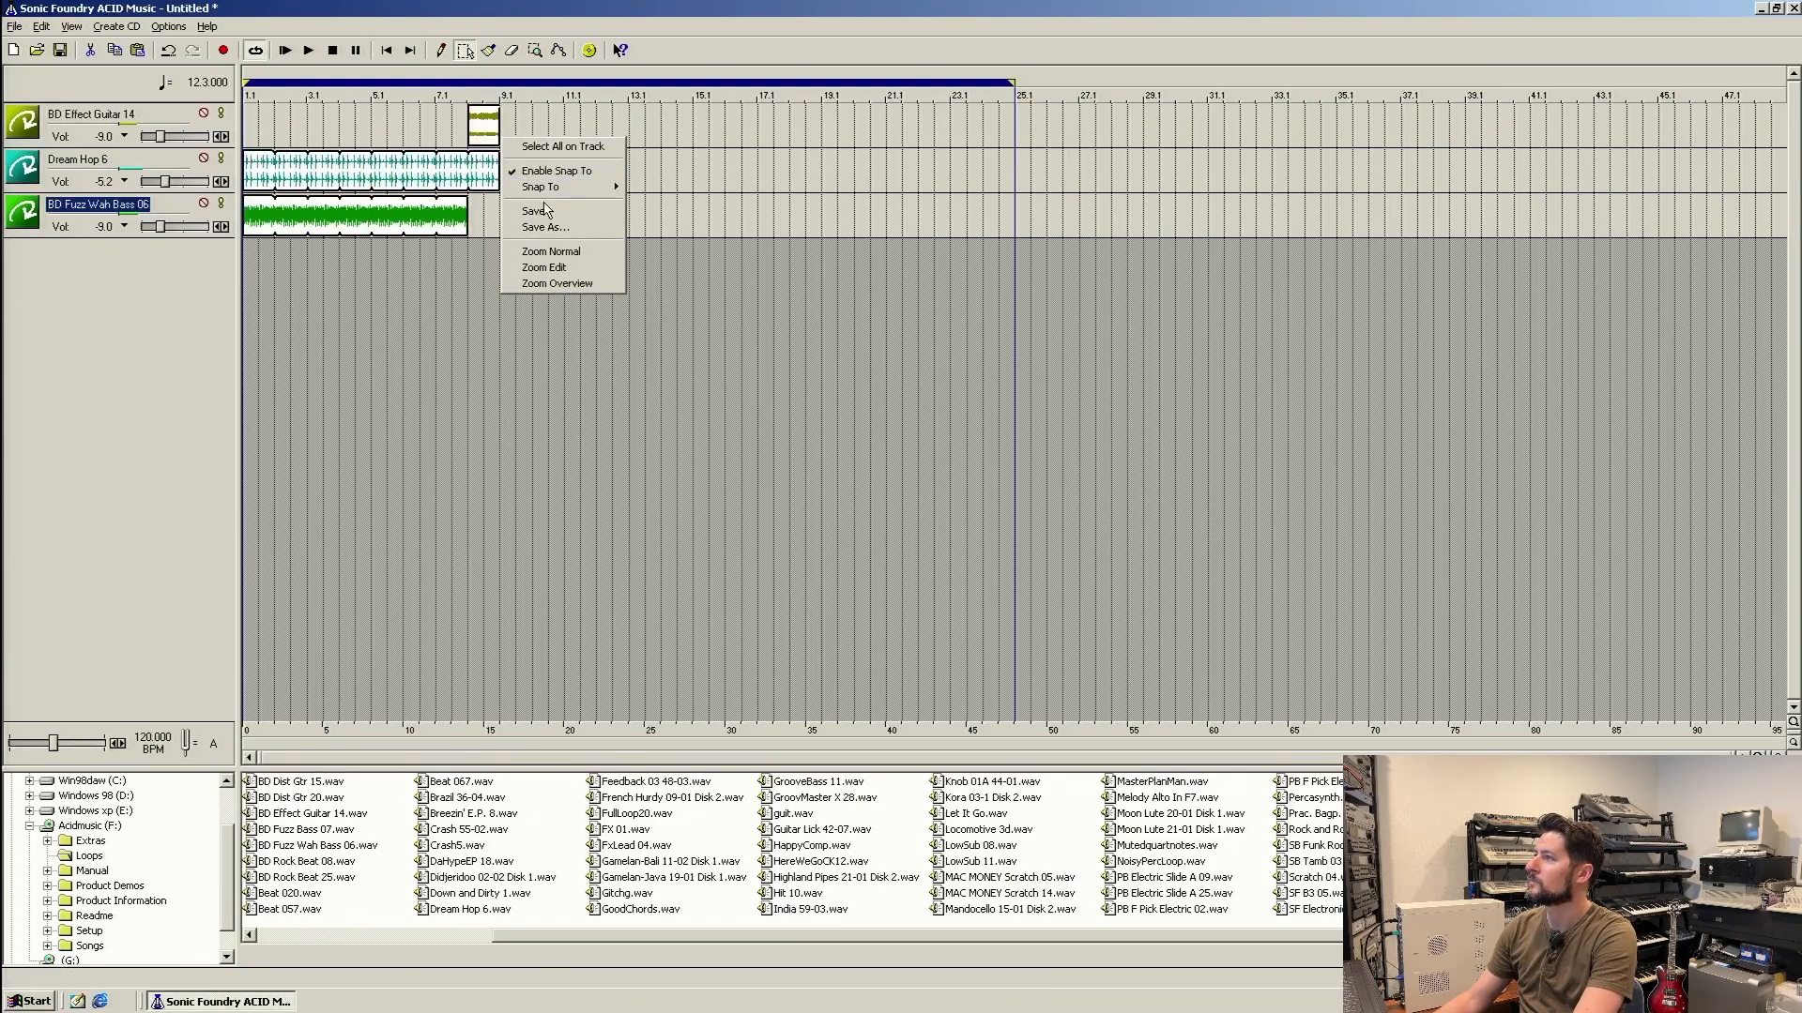
left_click(509, 119)
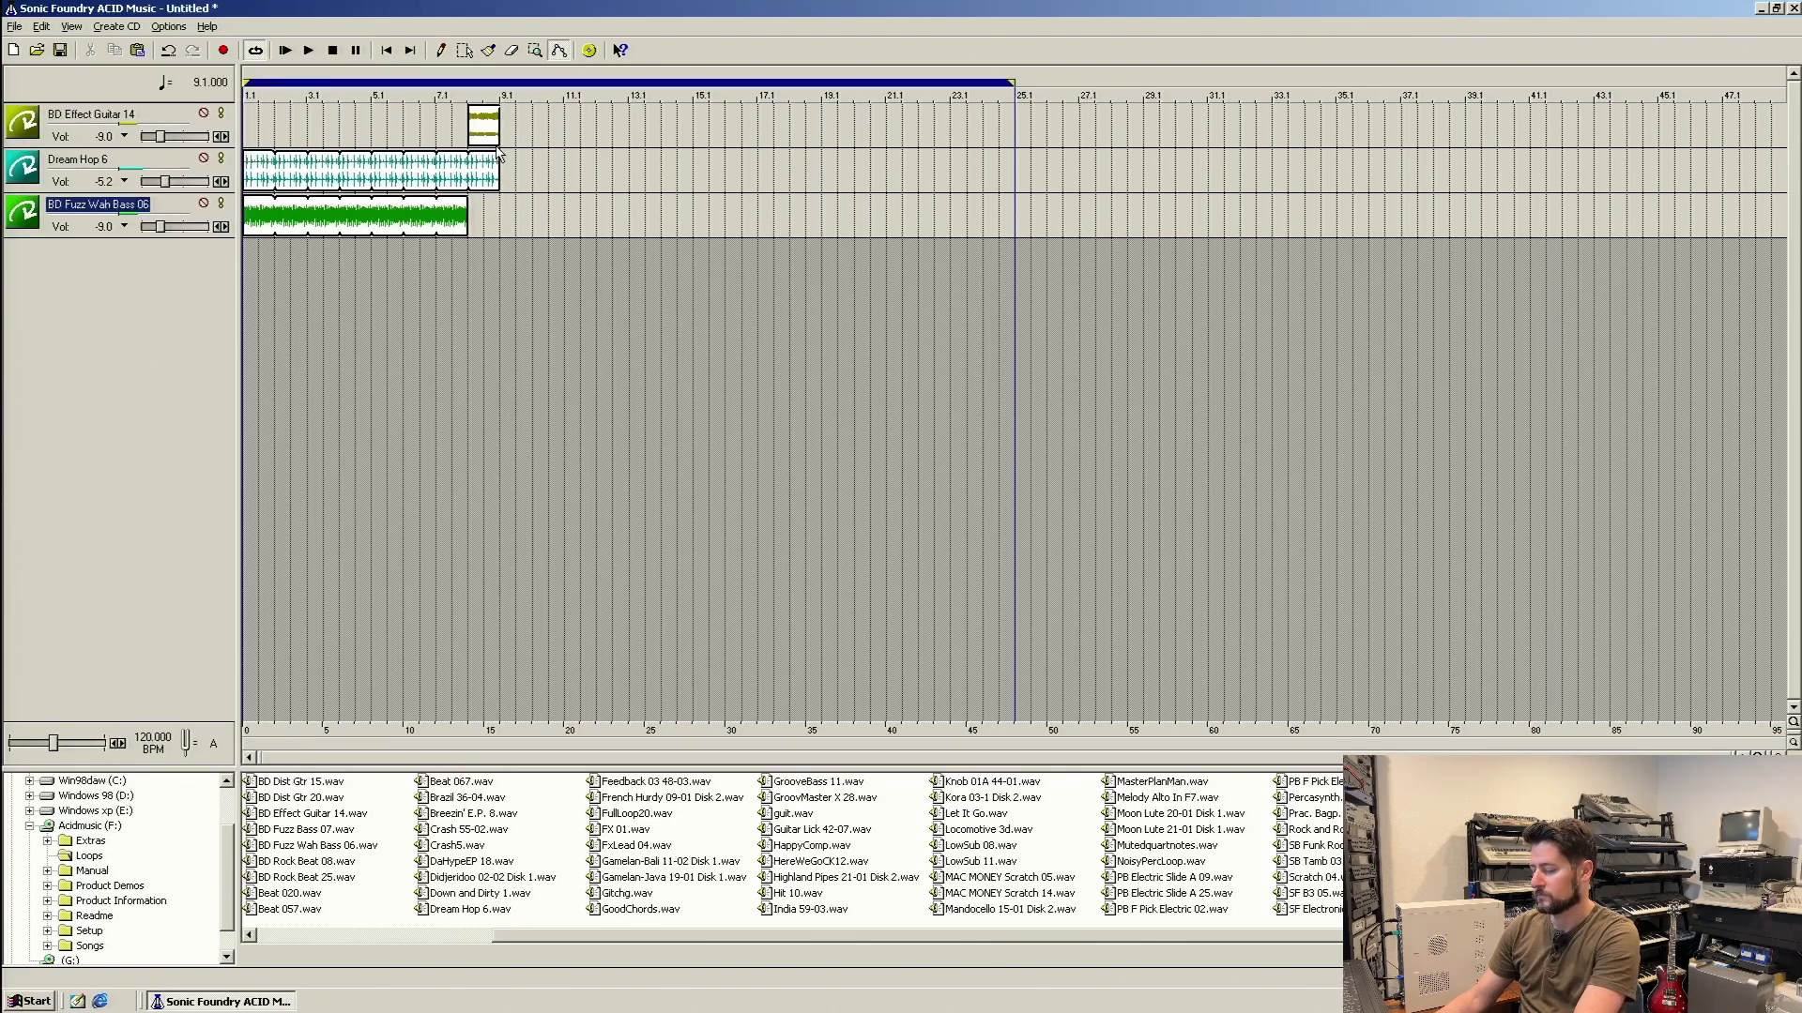
key("ctrl+v")
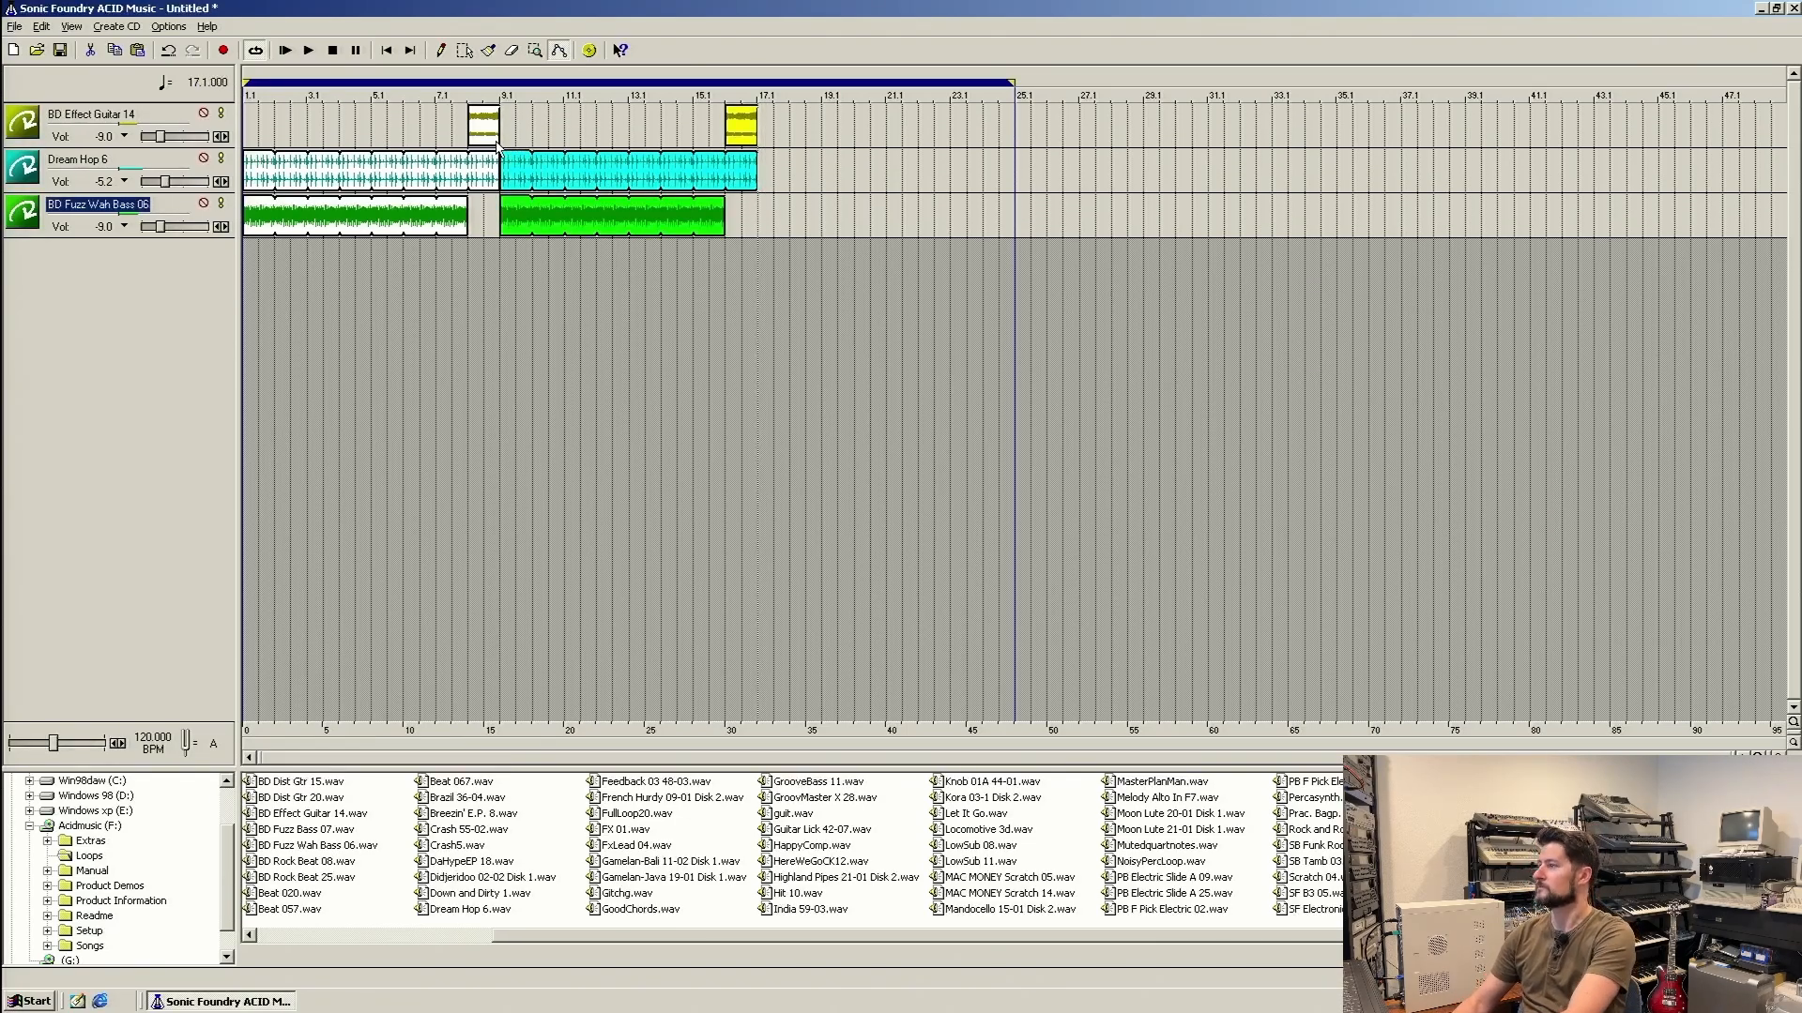
Play the arrangement and extend the loop region to bar 33.
left_click(287, 51)
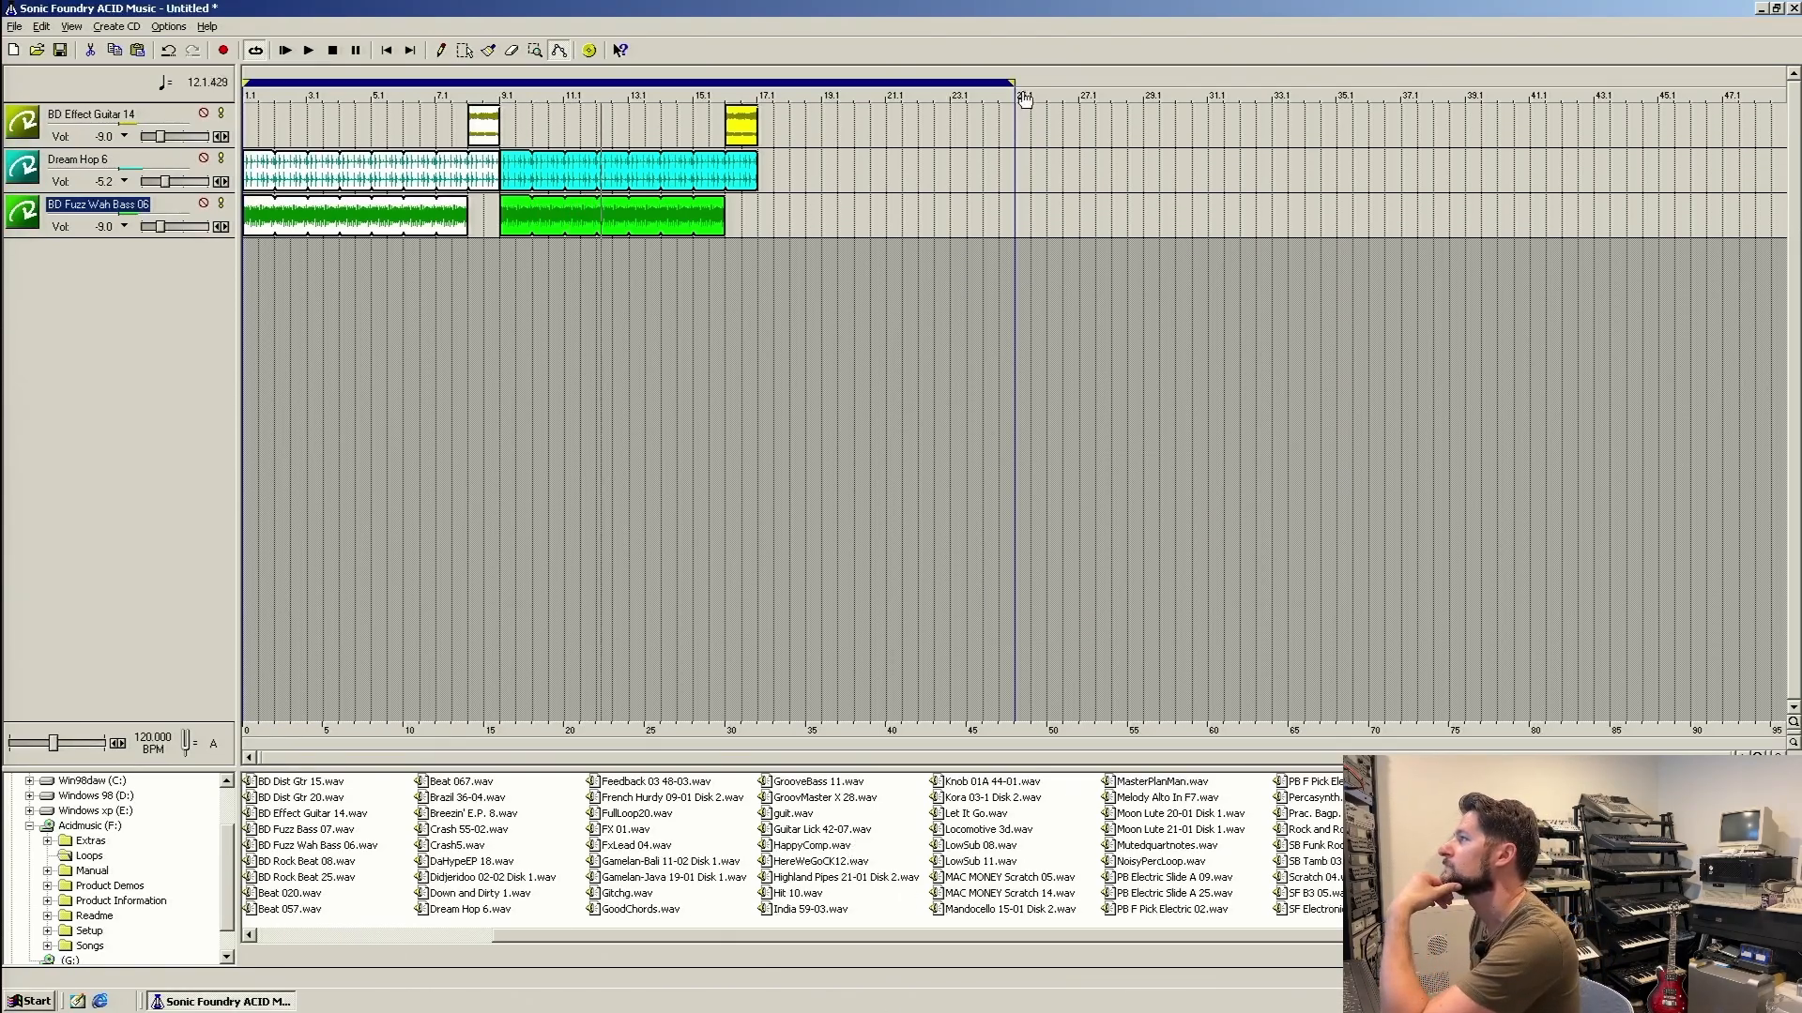
left_click_drag(1015, 83, 1270, 82)
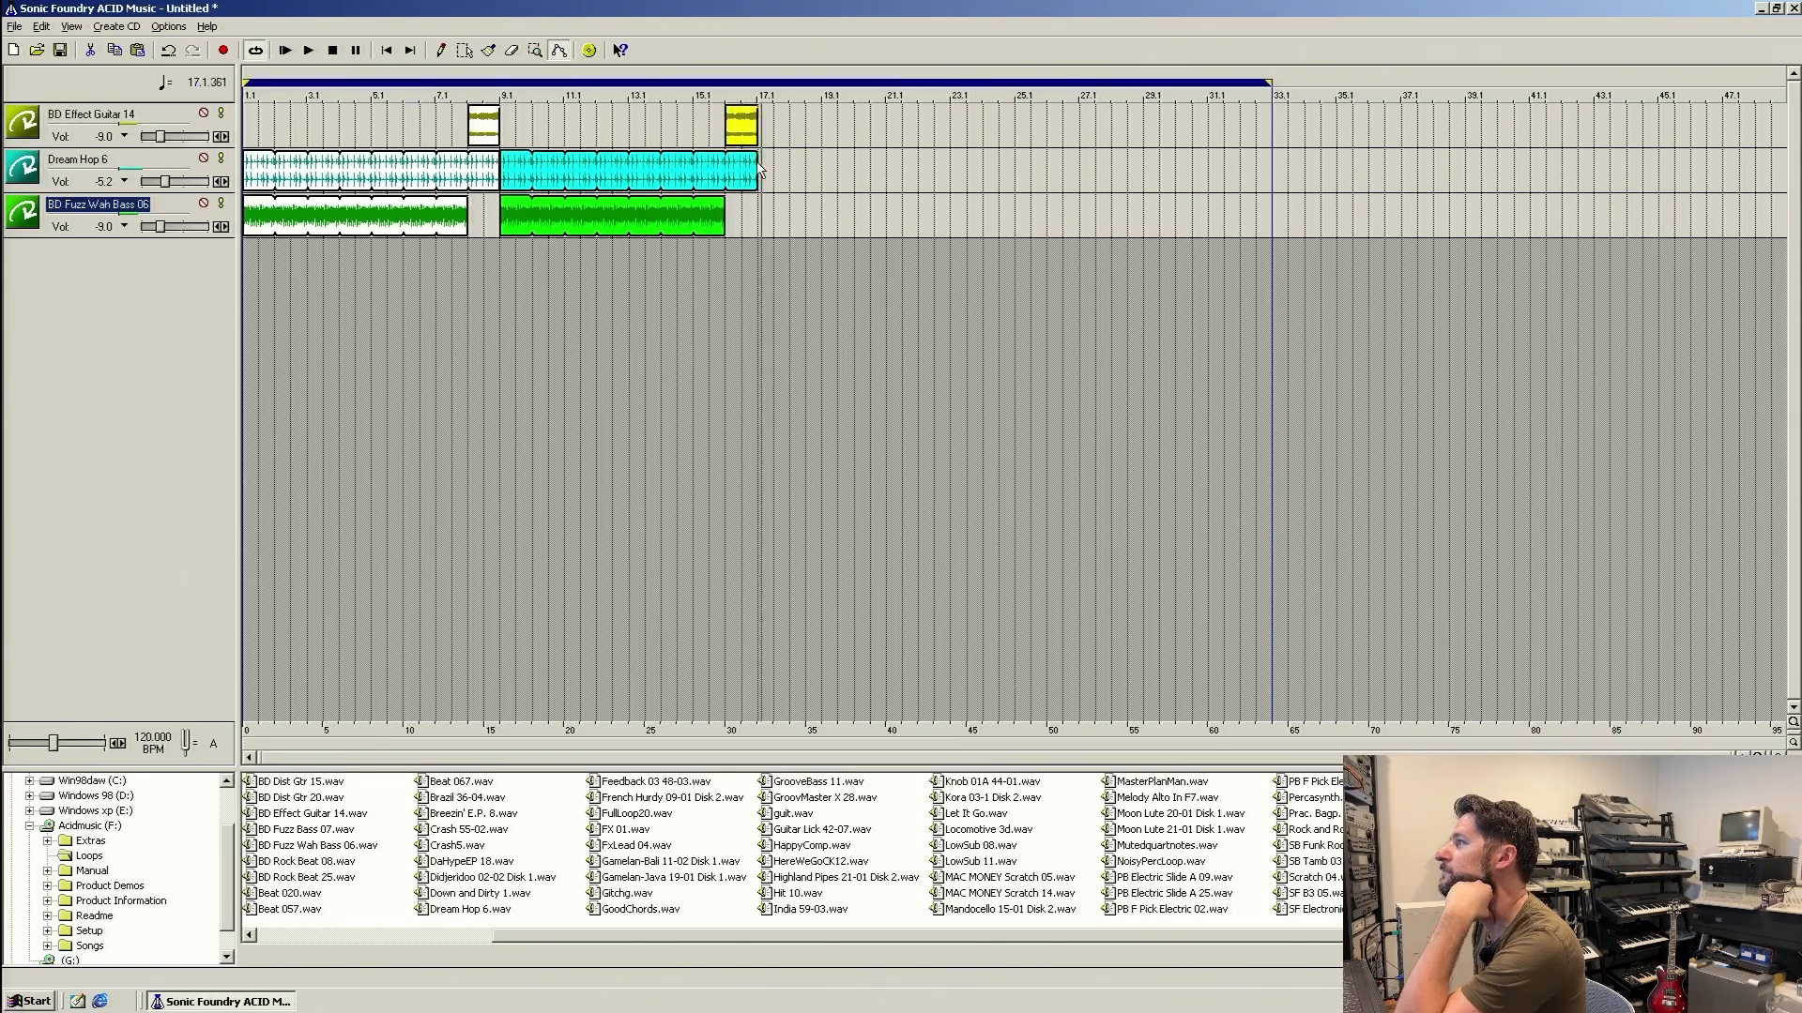
key("space")
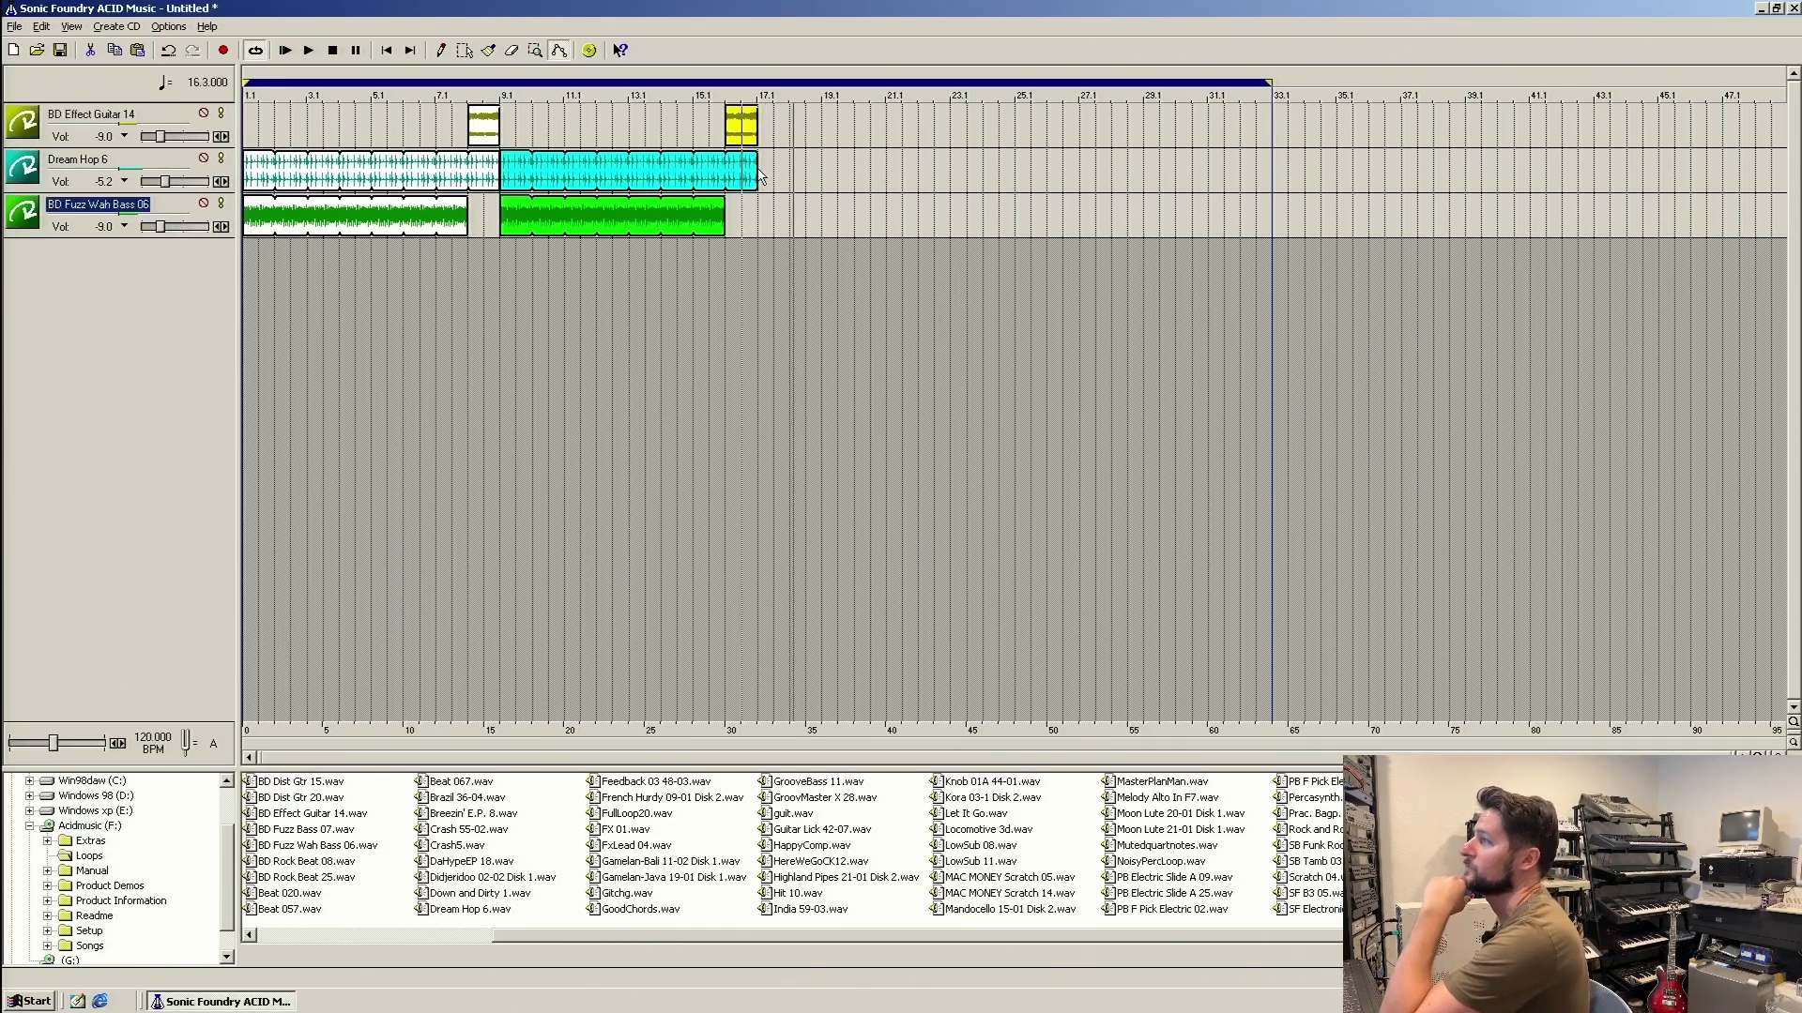
Erase the last half bar of the second Dream Hop 6 event, just before bar 17.
left_click(511, 51)
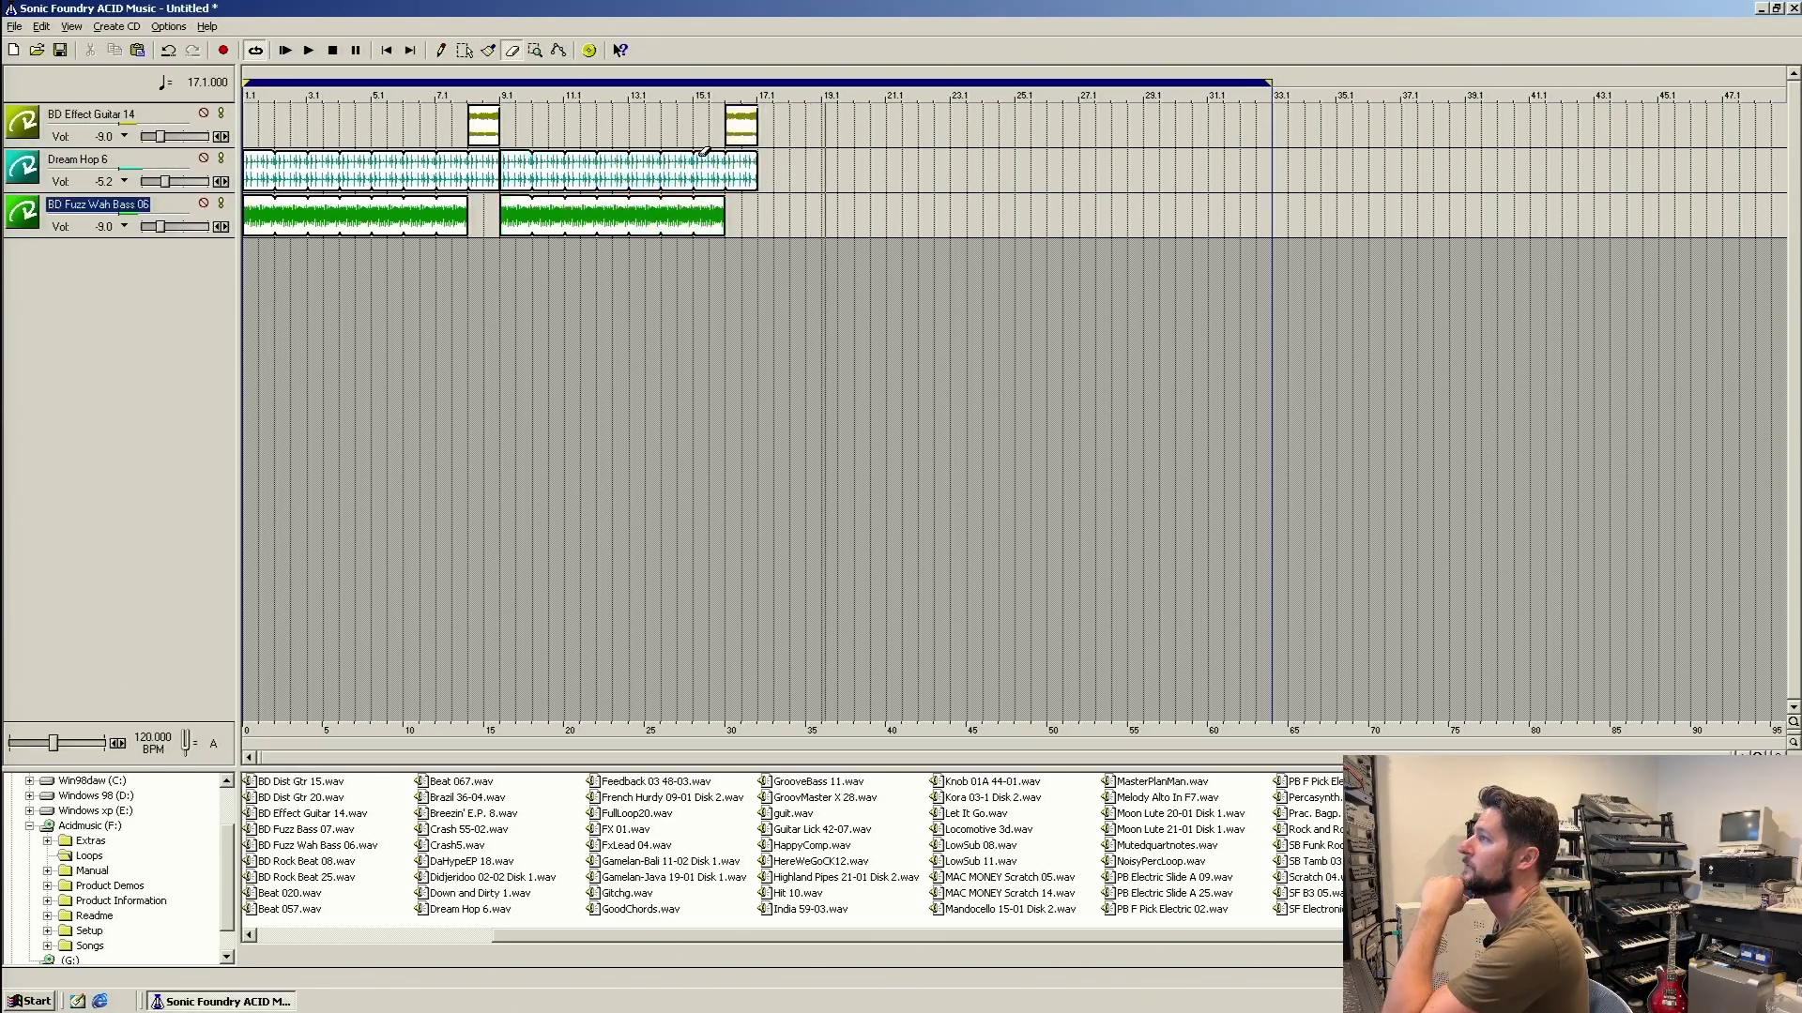
left_click(750, 173)
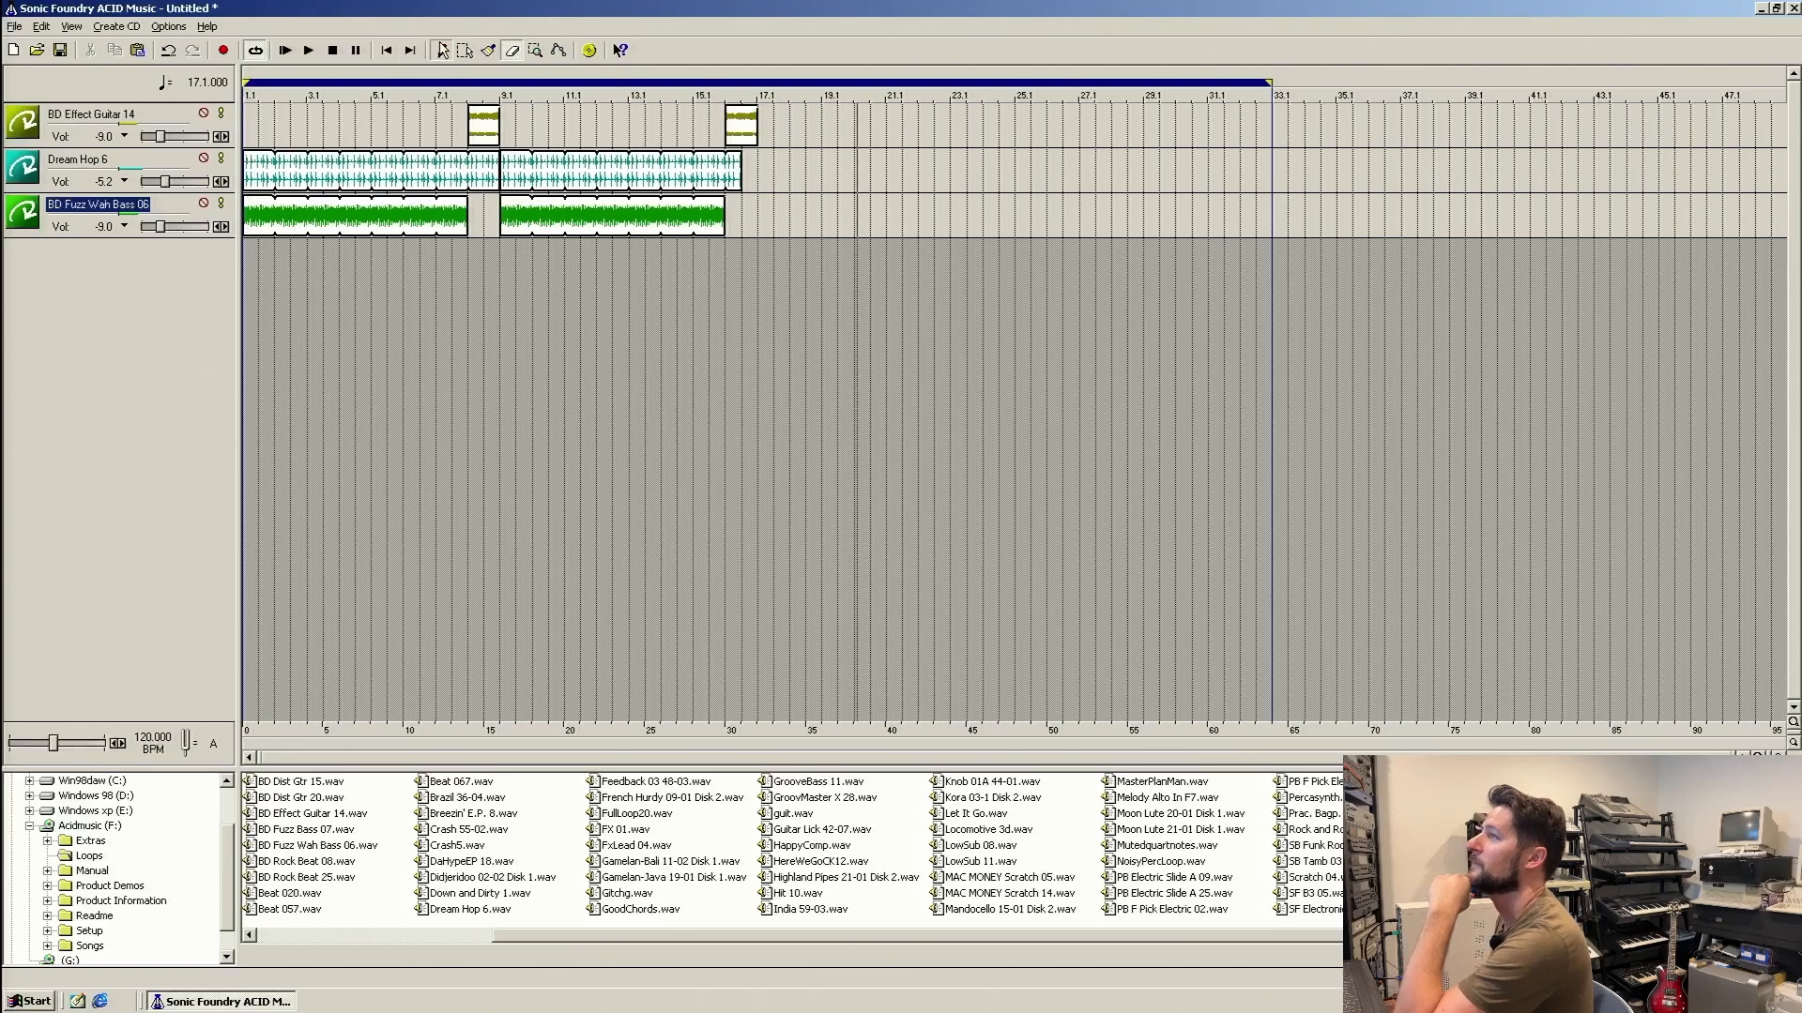
Audition several loops, add Beat 067.wav as a fourth track and draw it from bar 17 to bar 33.
left_click(442, 51)
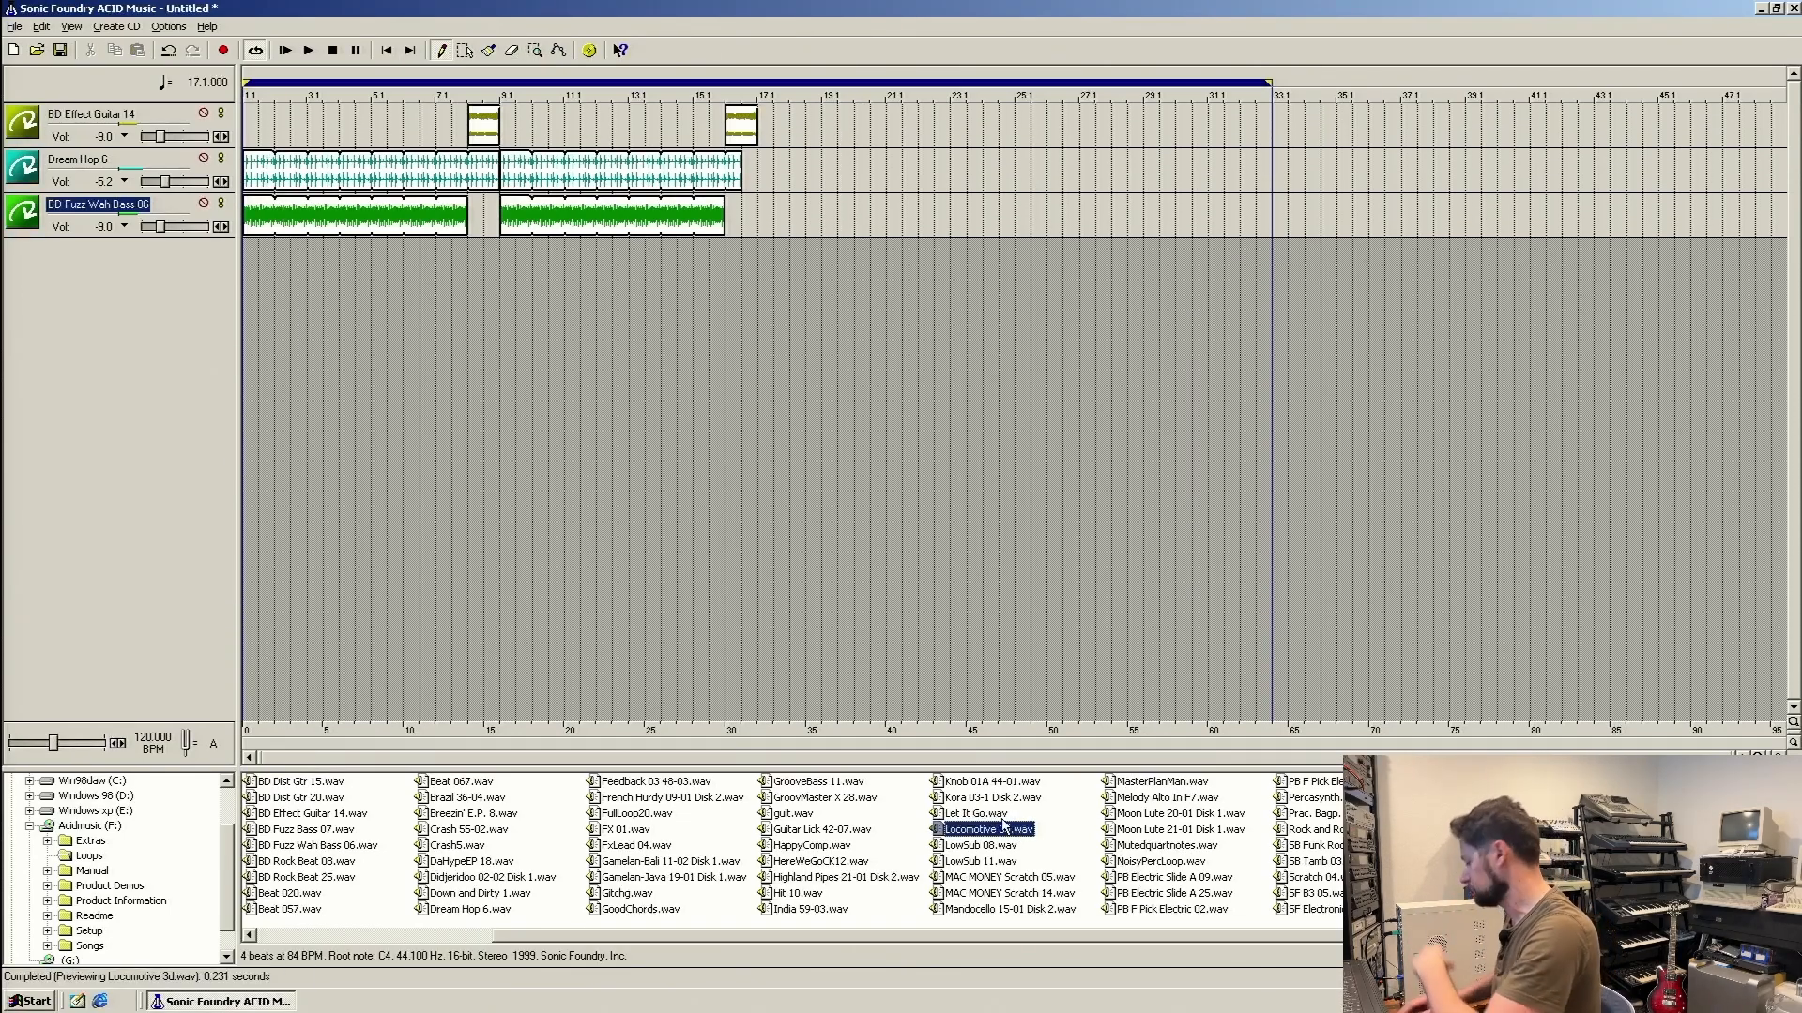
left_click(1001, 861)
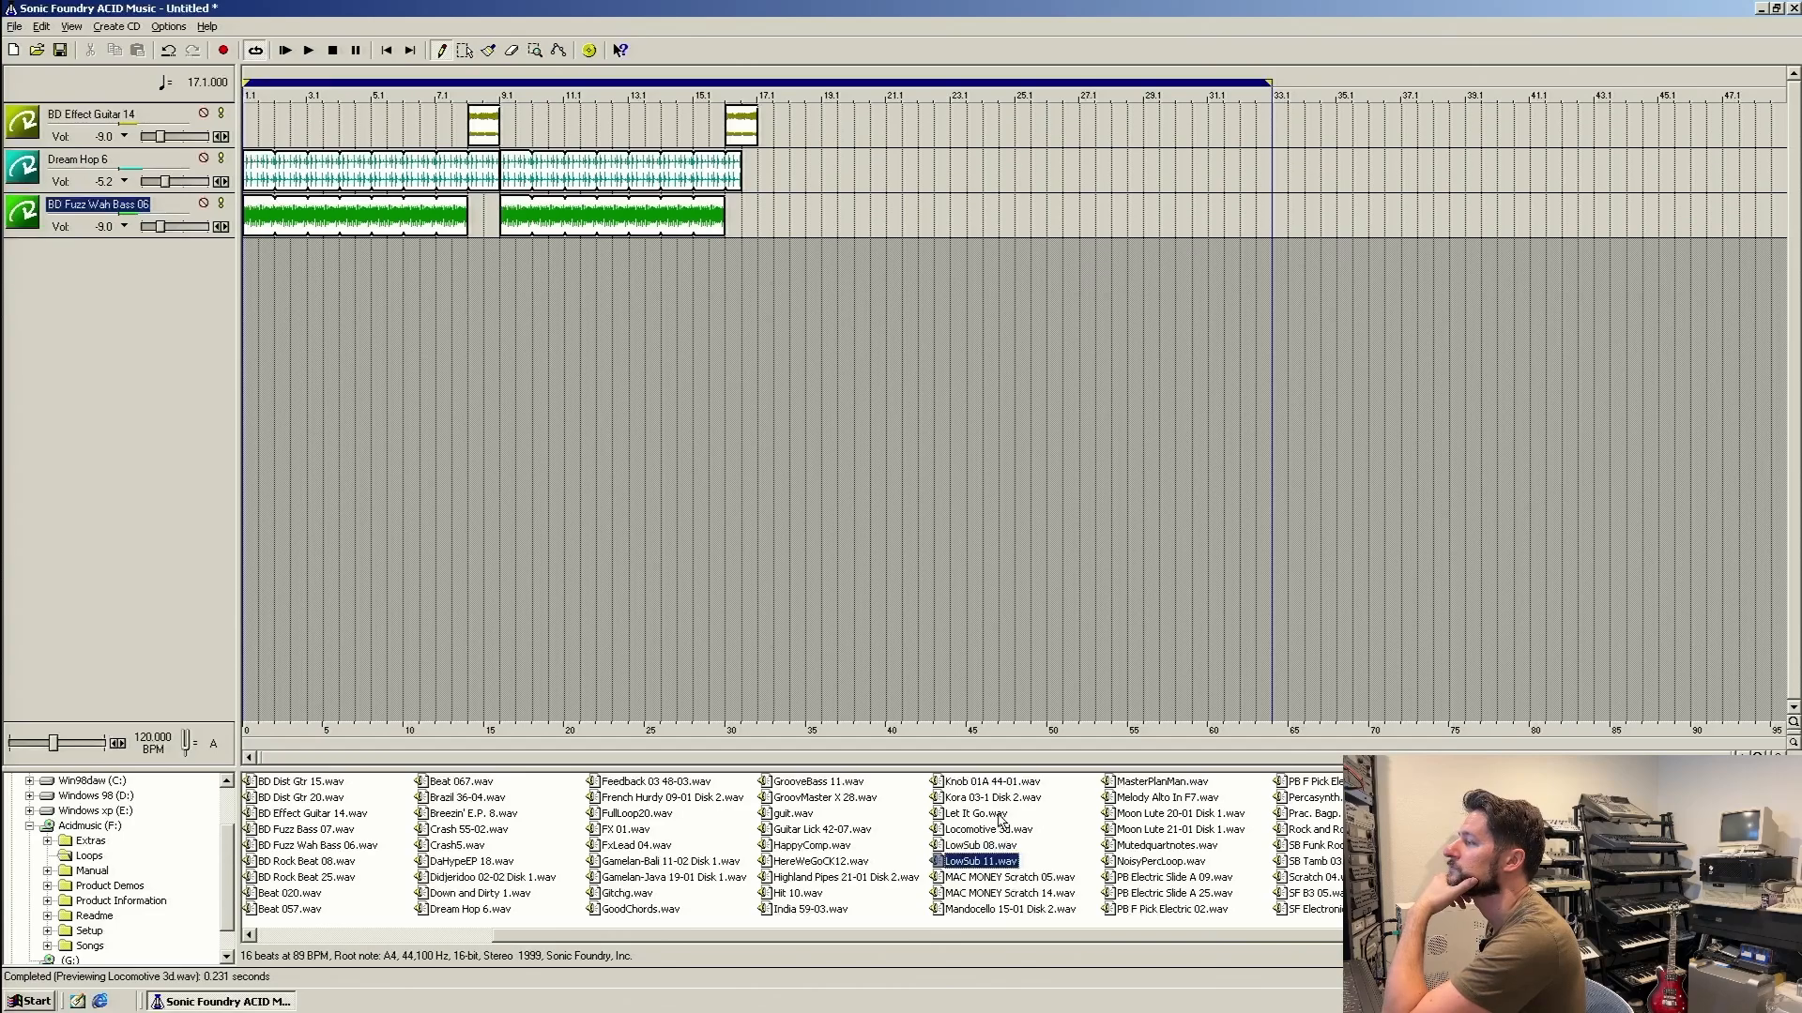
left_click(838, 799)
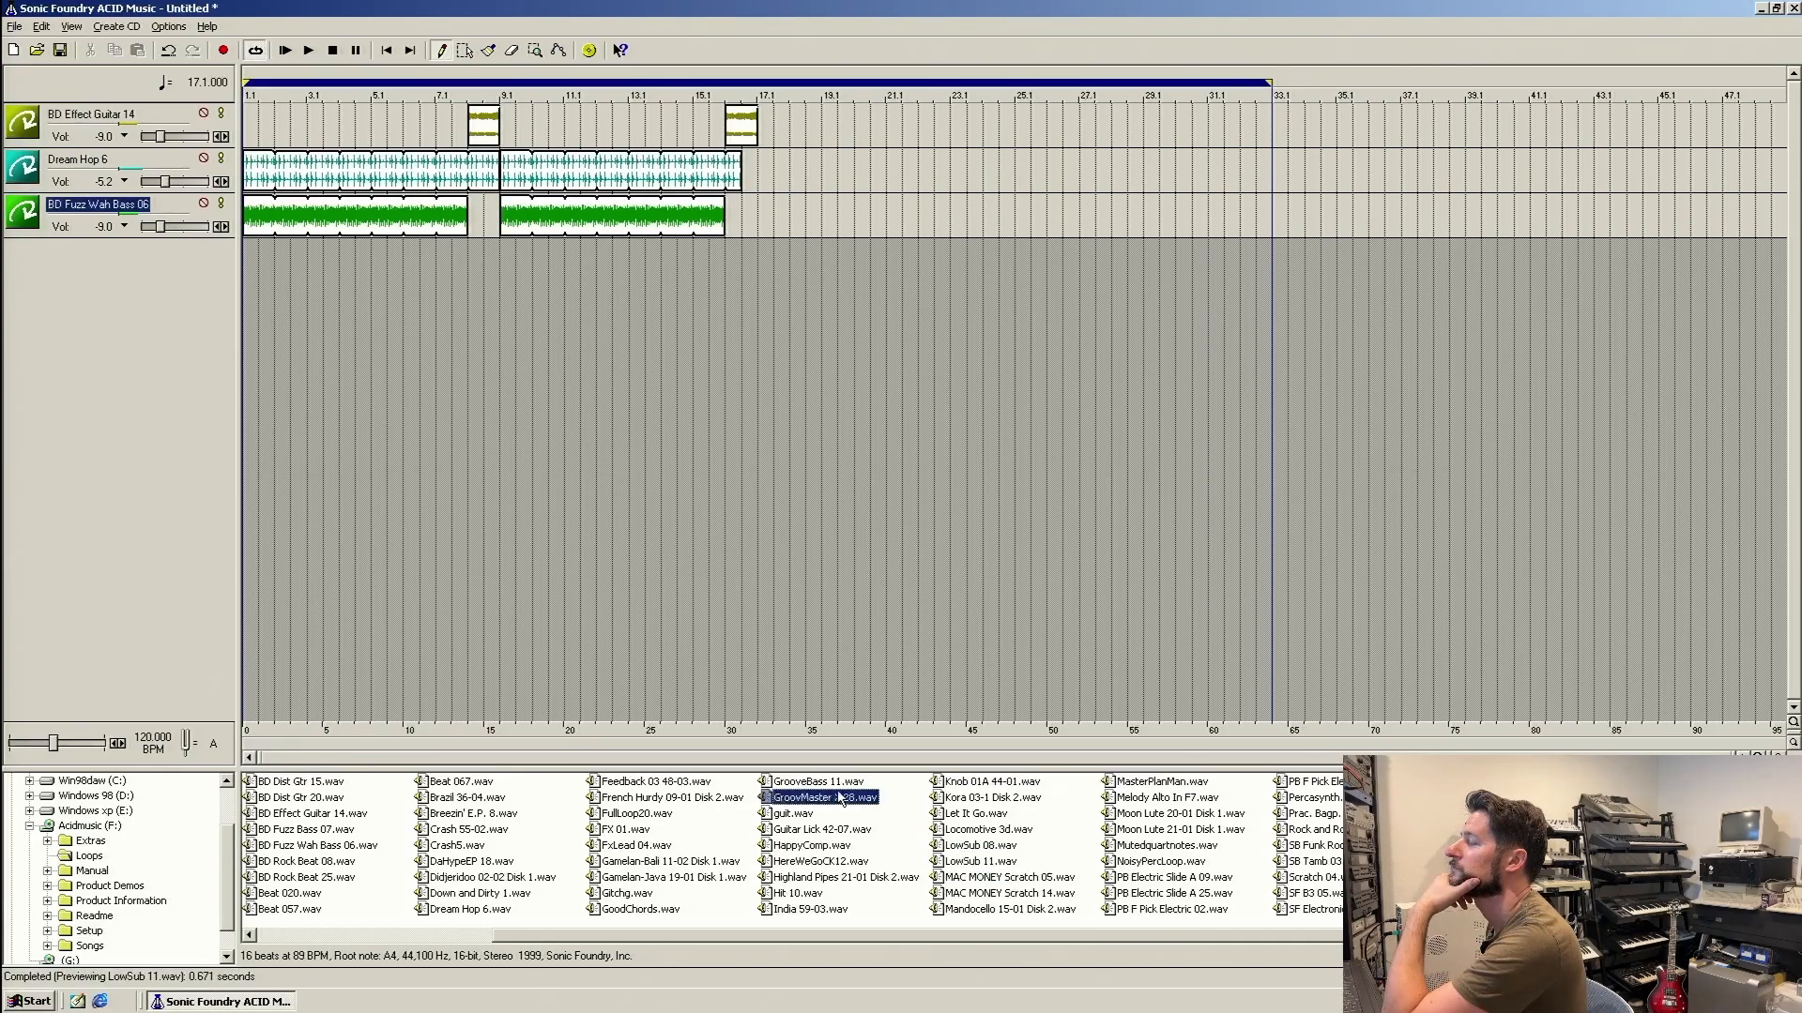
left_click(799, 785)
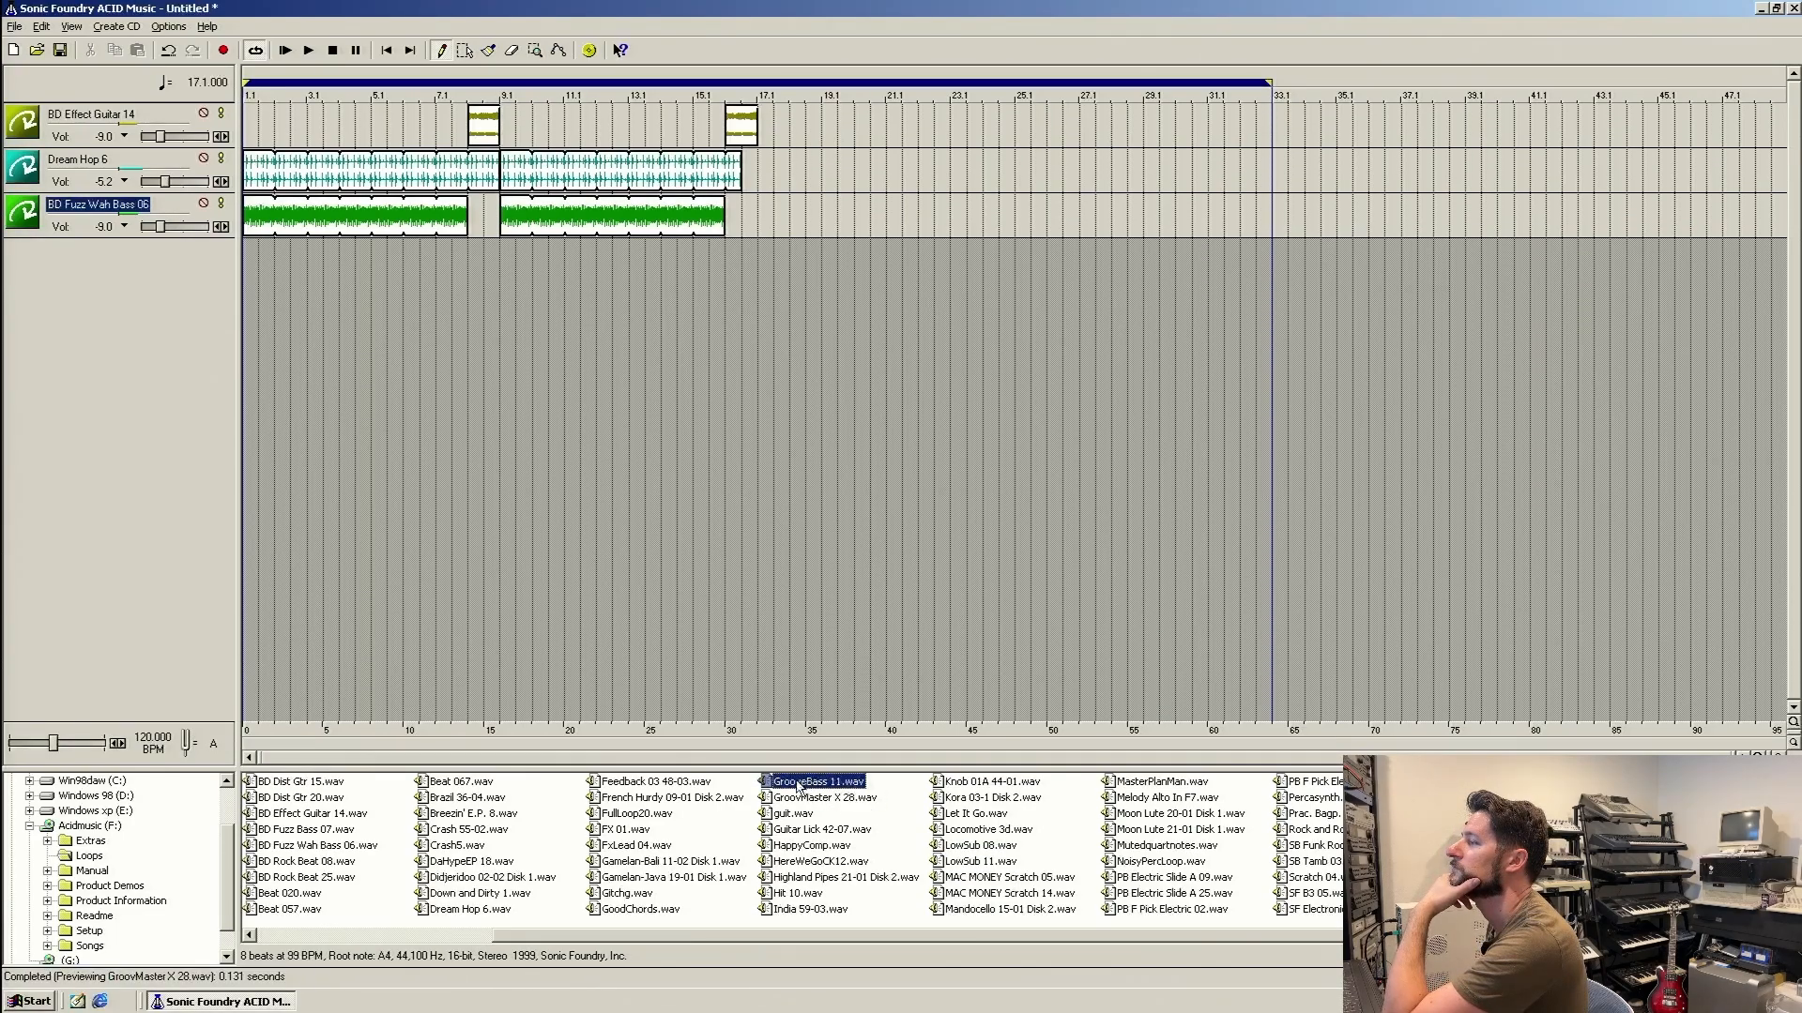
left_click(662, 799)
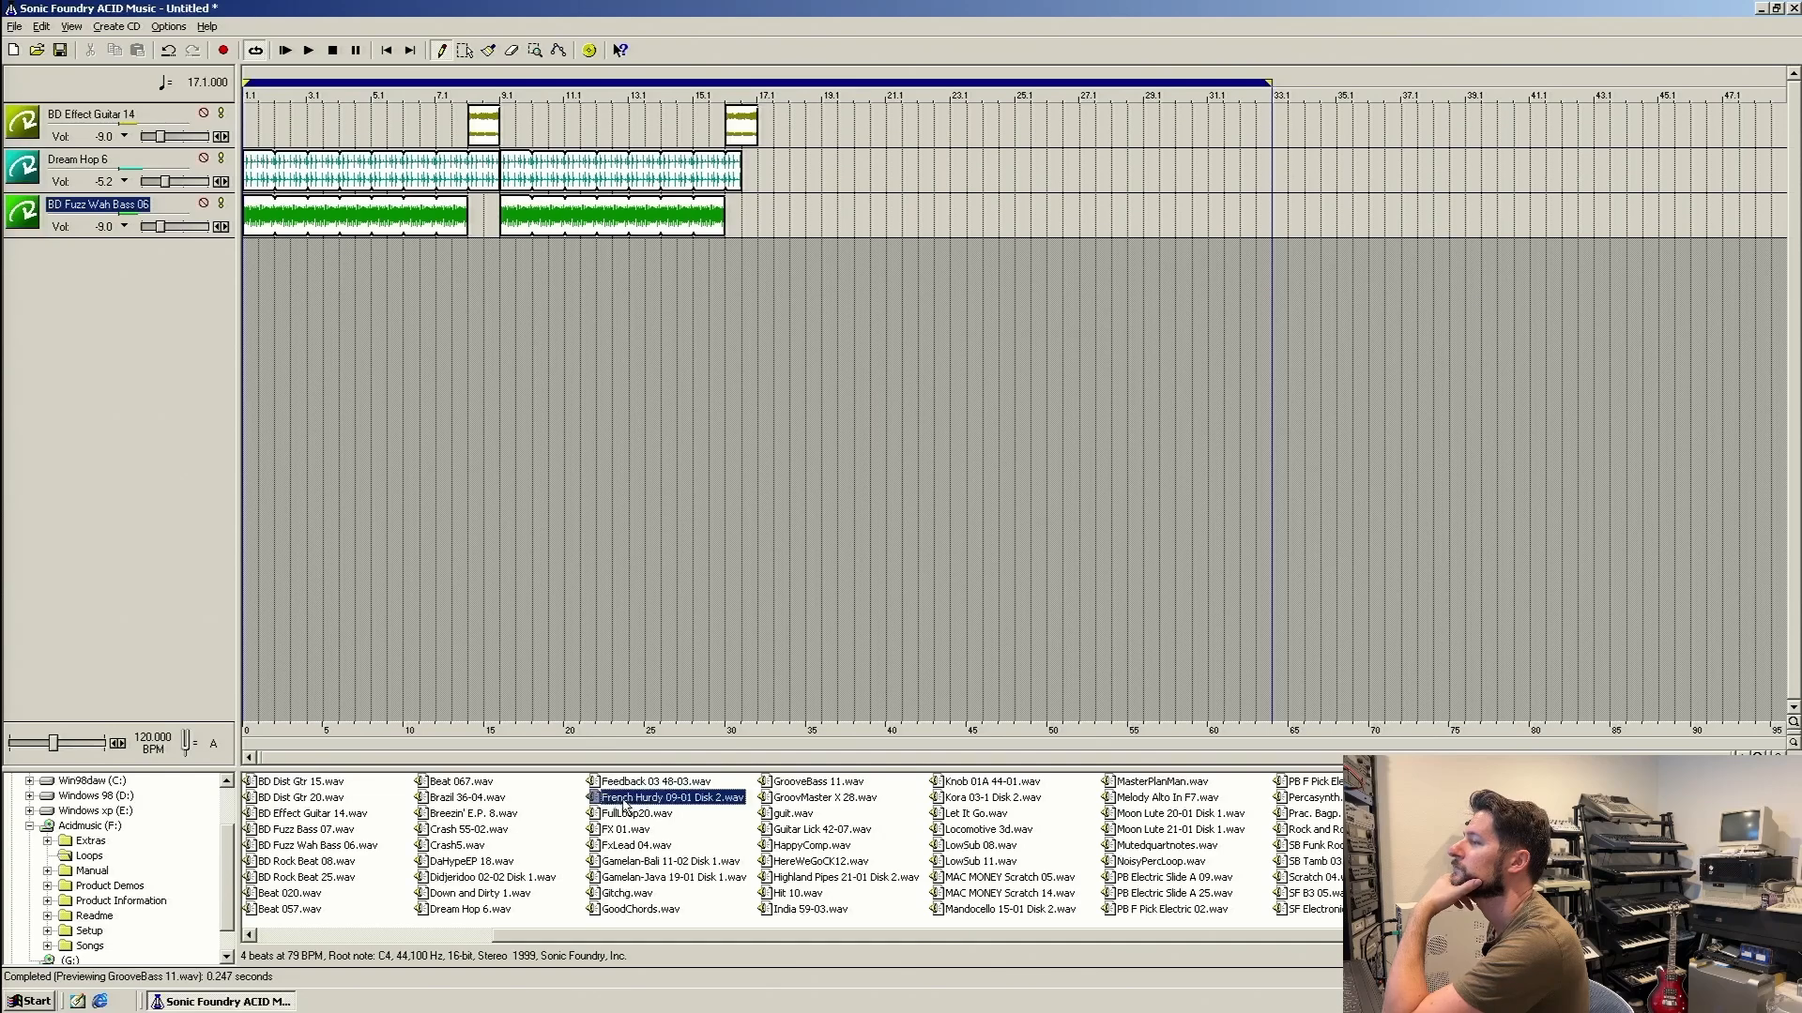
left_click(455, 783)
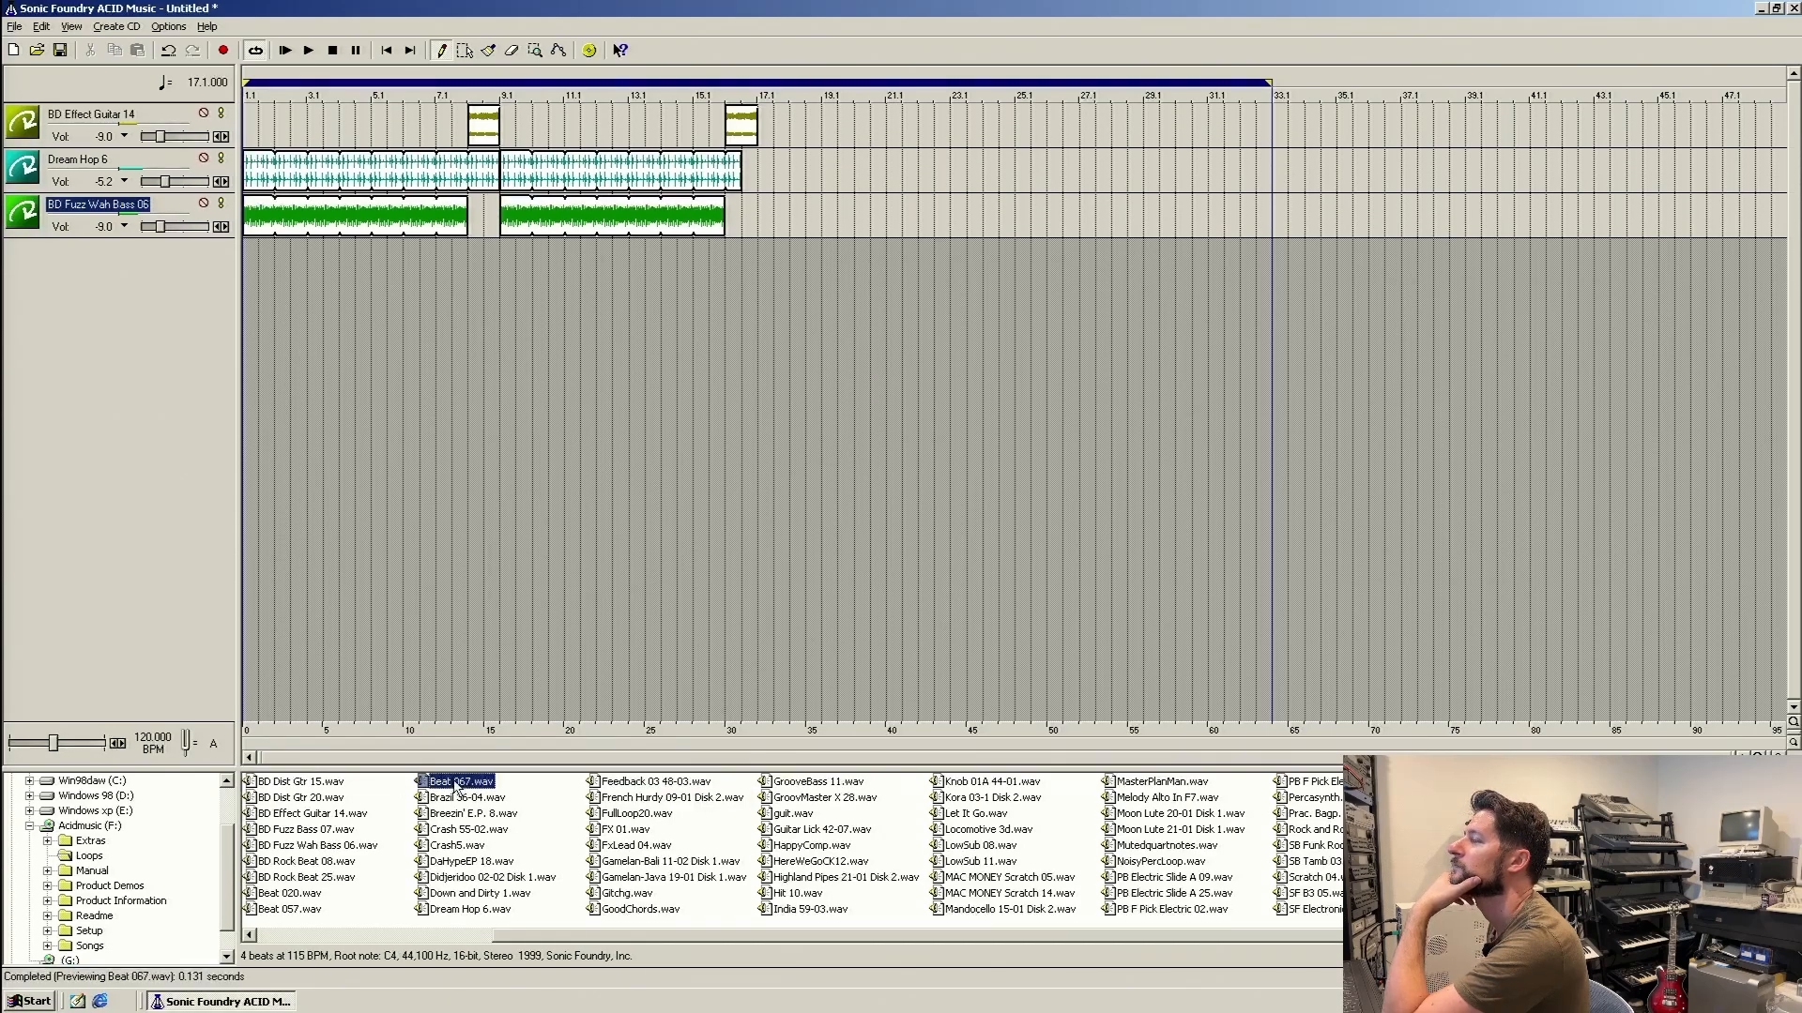
left_click_drag(447, 788, 210, 363)
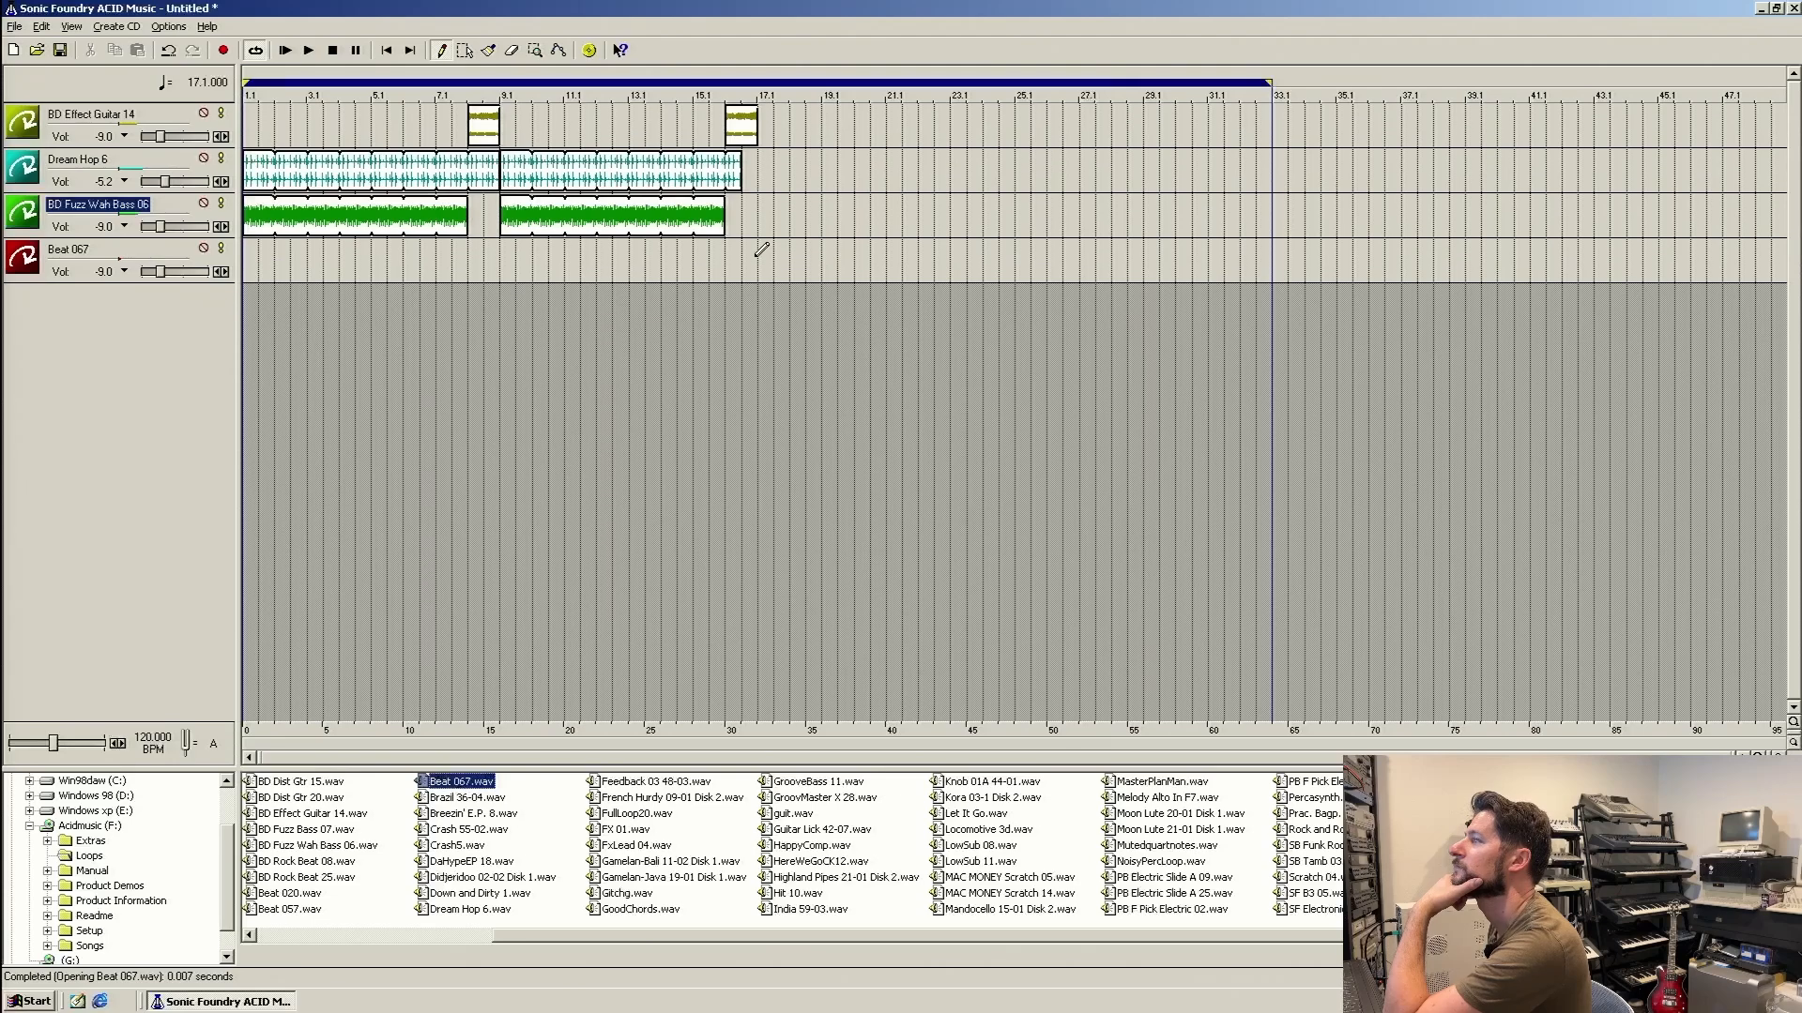
left_click_drag(763, 252, 1277, 264)
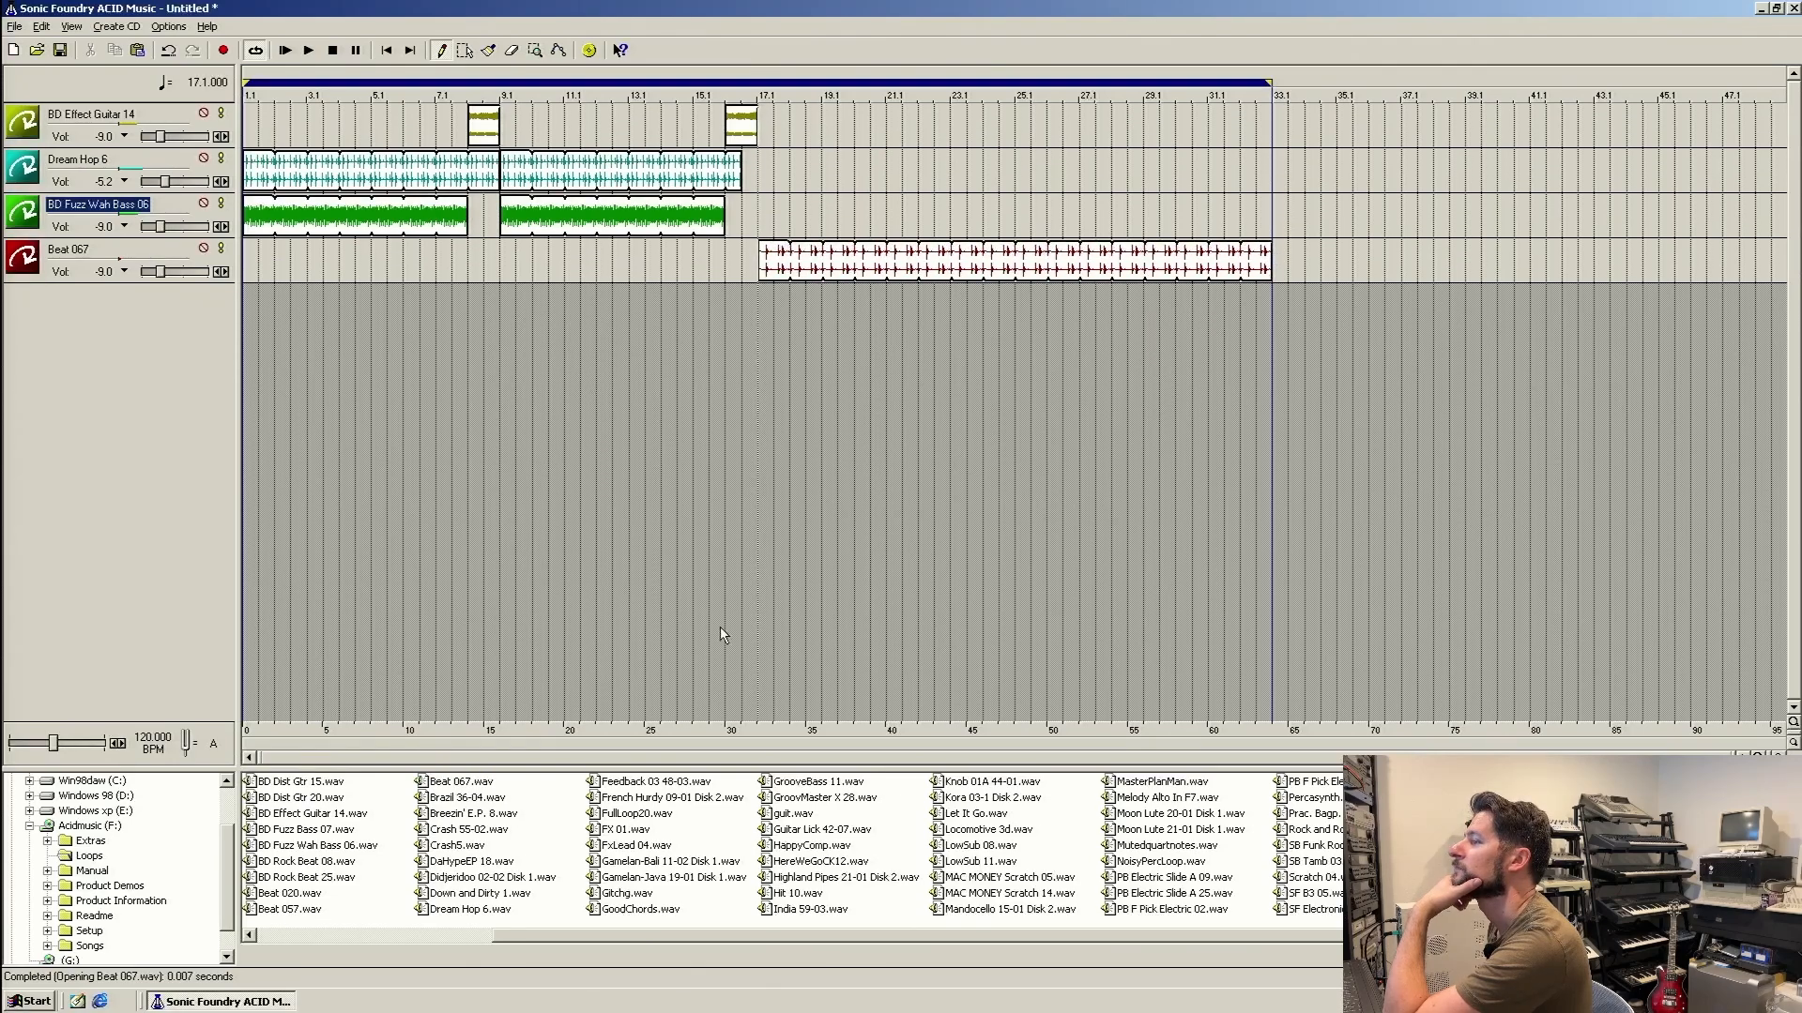
Add Breezin' E.P. 8.wav as a fifth track and draw its loop from bar 17 to bar 33.
left_click(486, 815)
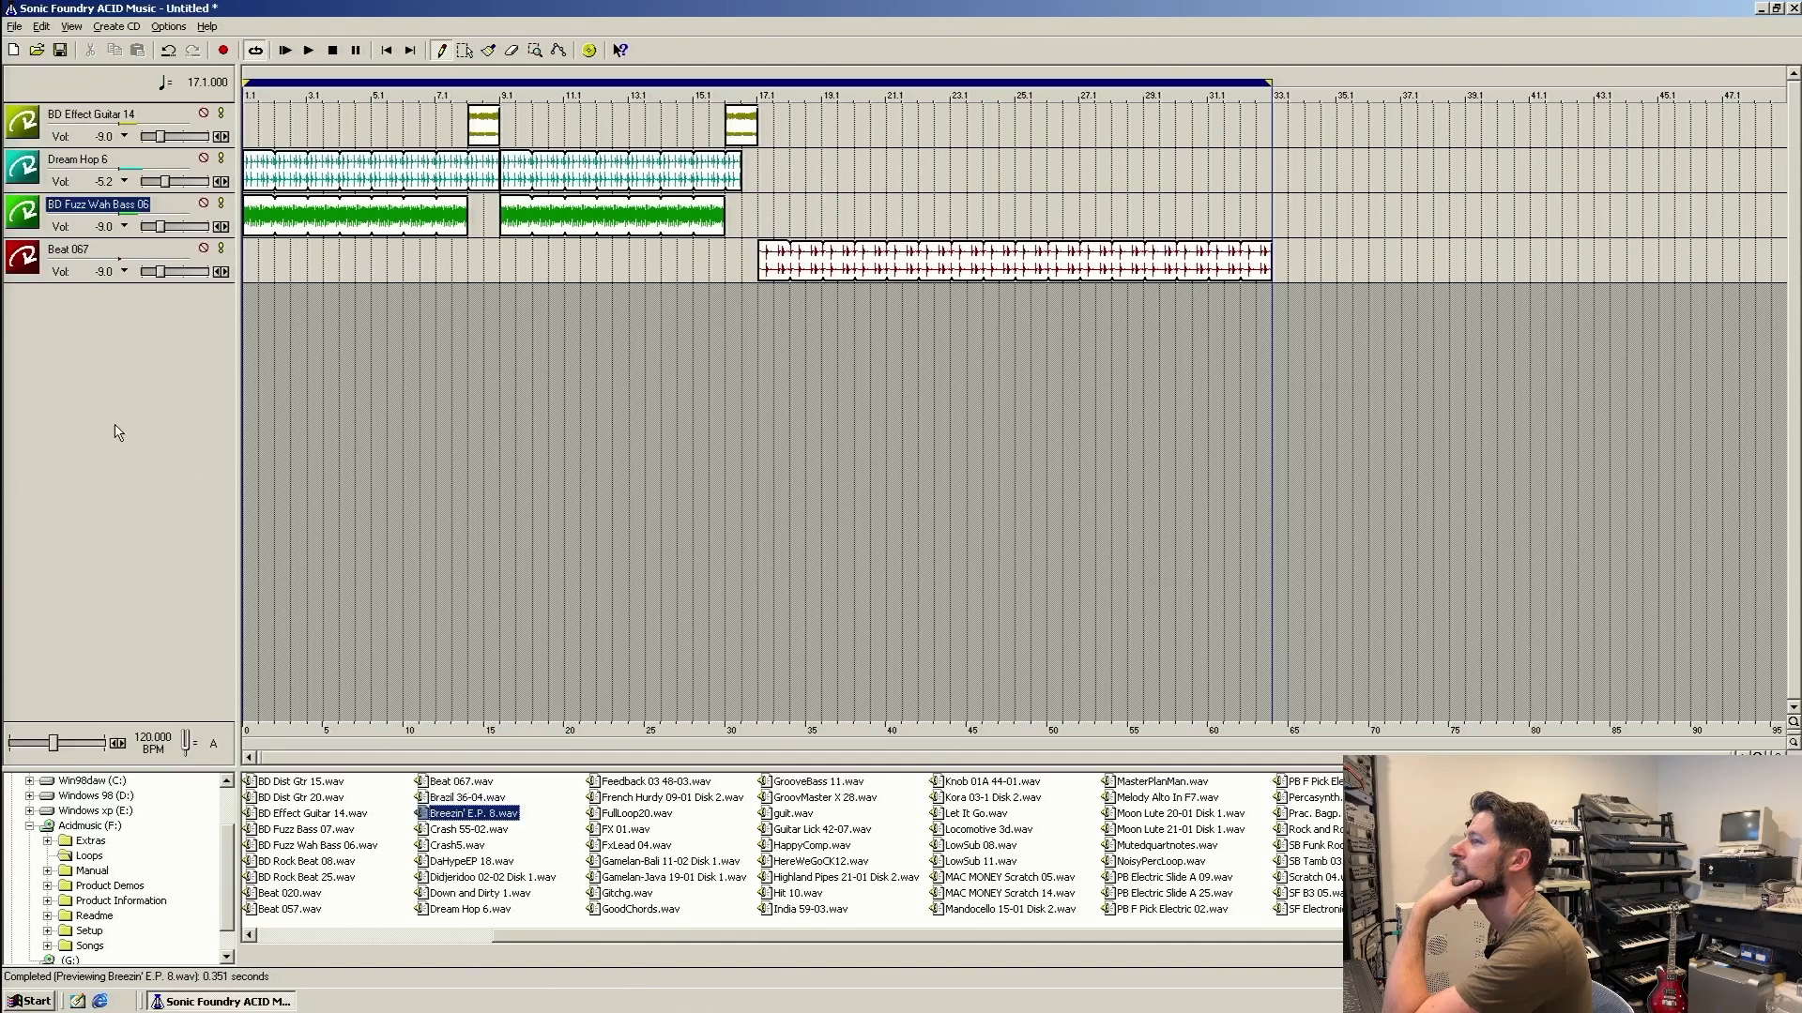
left_click_drag(481, 814, 114, 432)
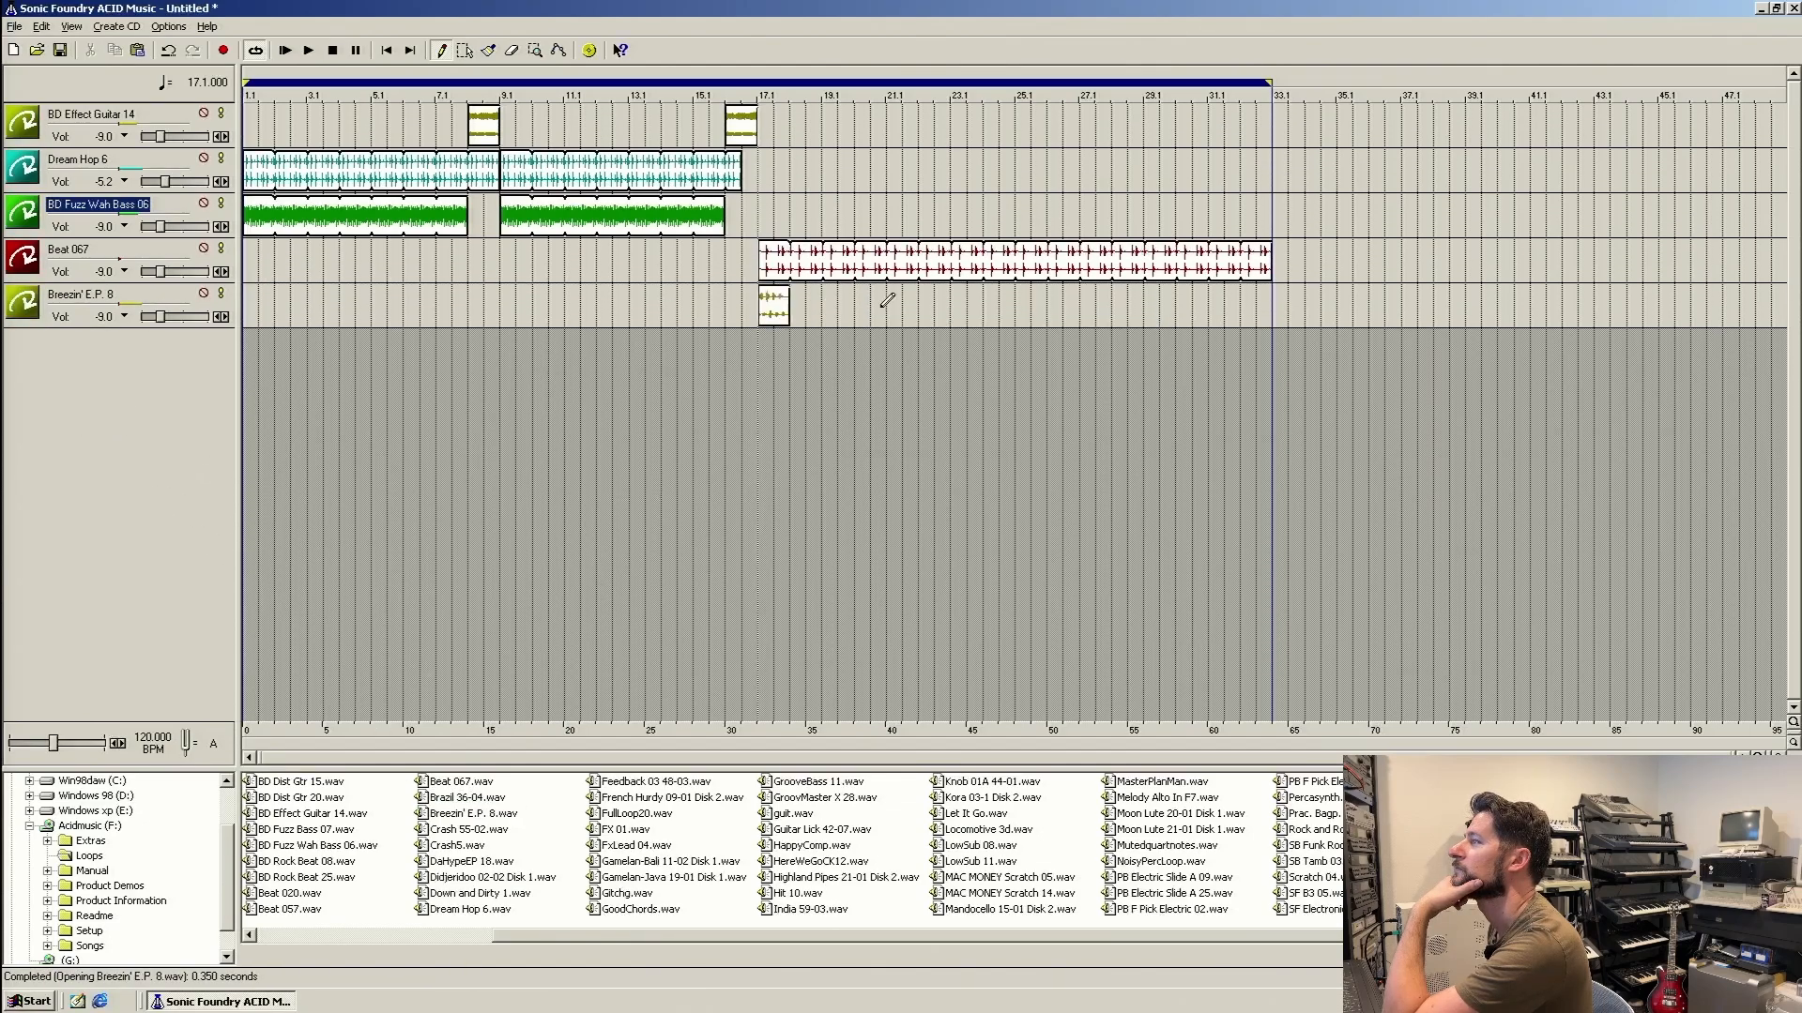
left_click_drag(827, 300, 1248, 304)
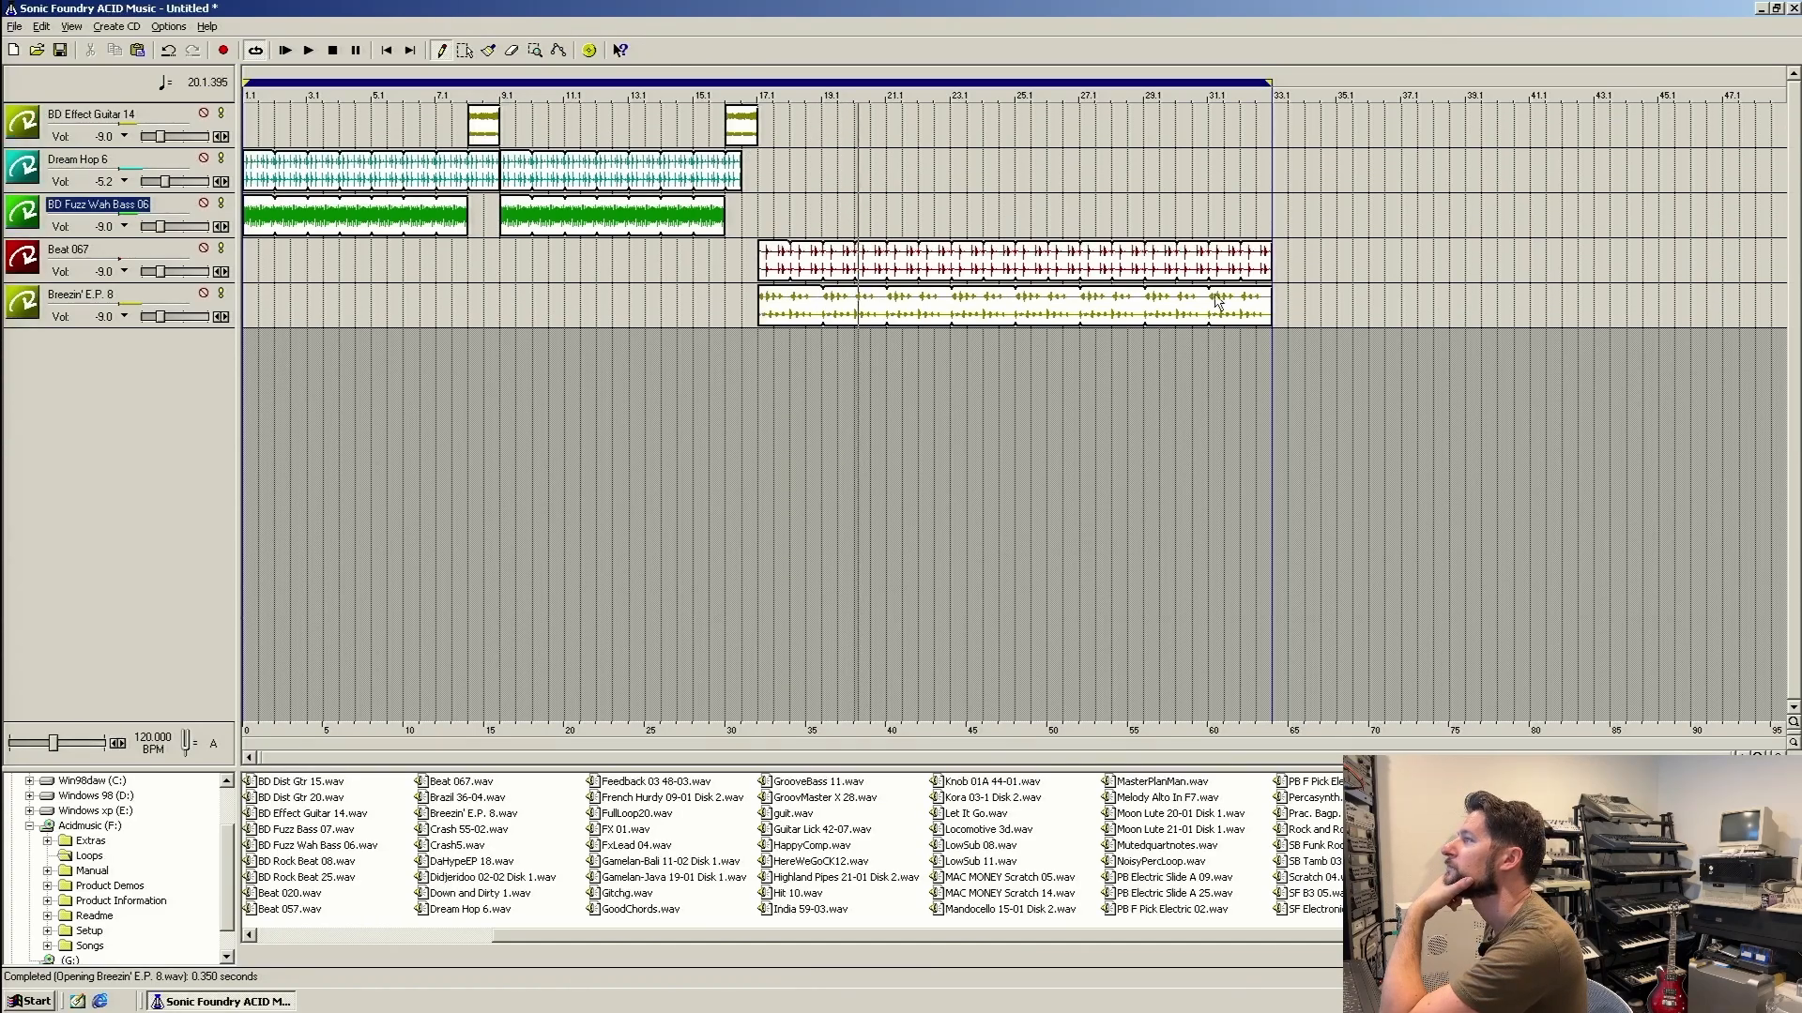
Examine the Beat 067 and Breezin' E.P. 8 events in detail and play the song from bar 17.
left_click(1758, 757)
left_click(1758, 757)
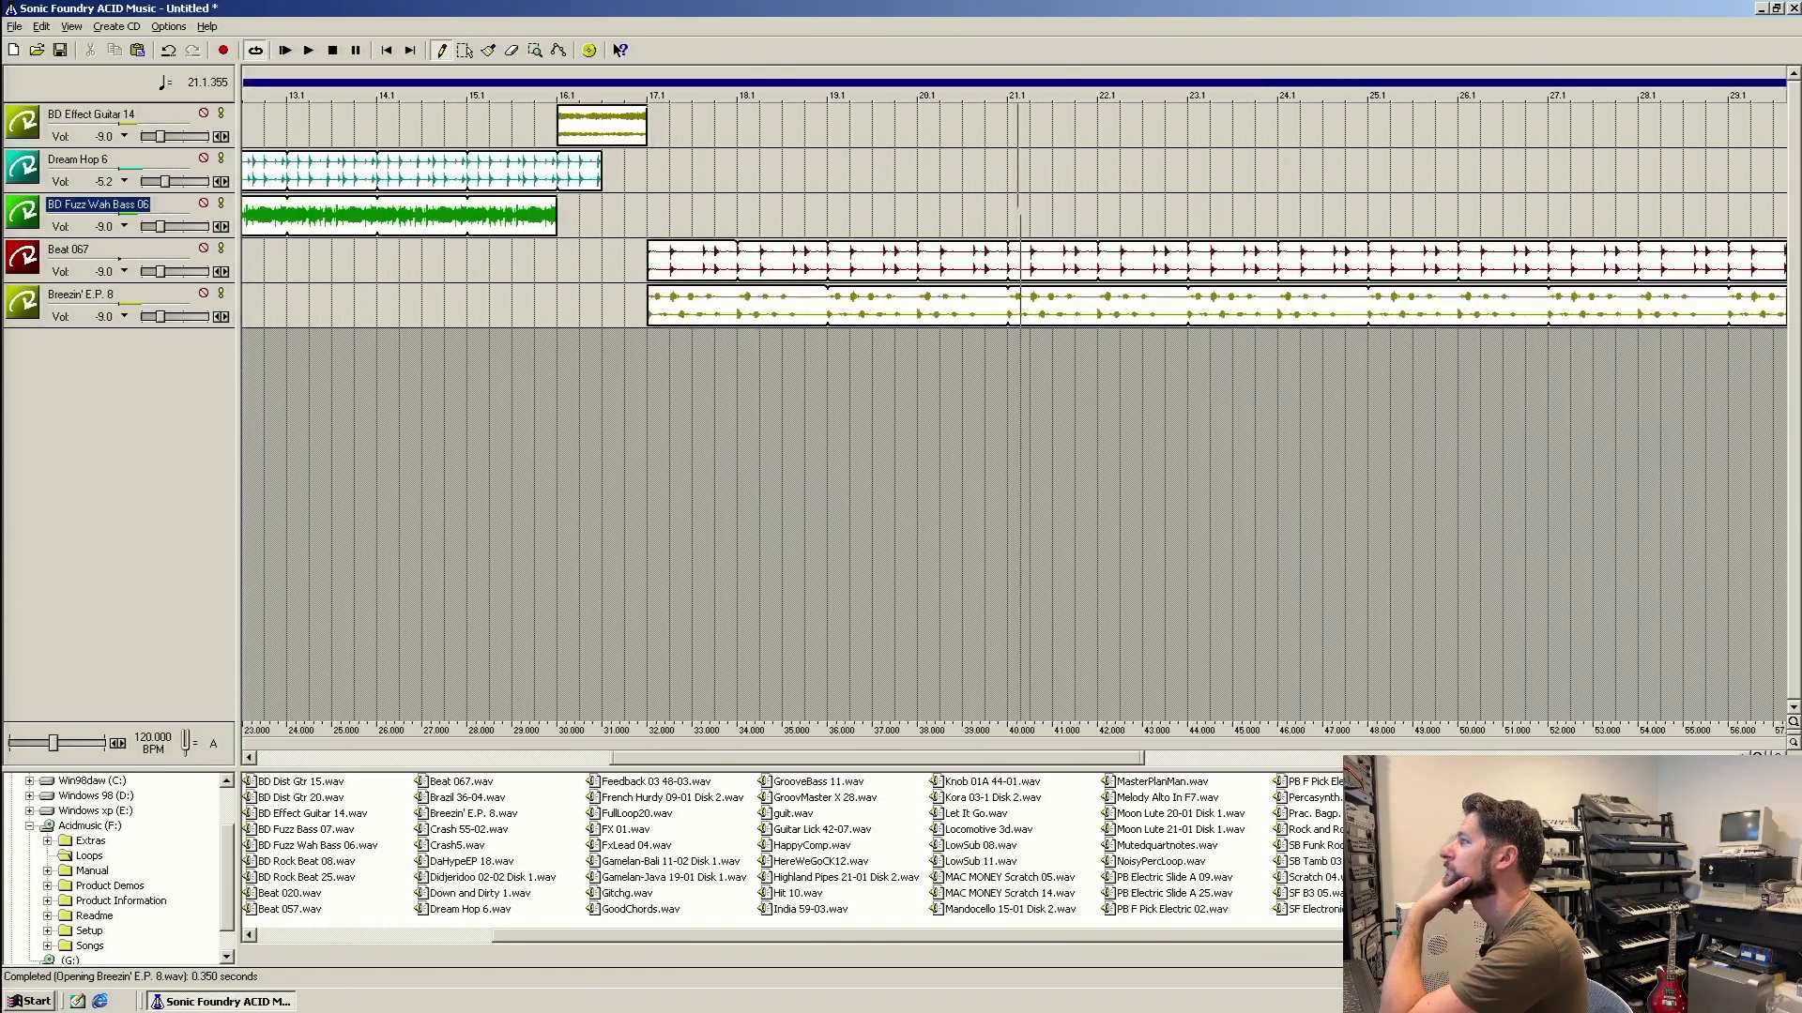
left_click(1759, 757)
left_click(1759, 758)
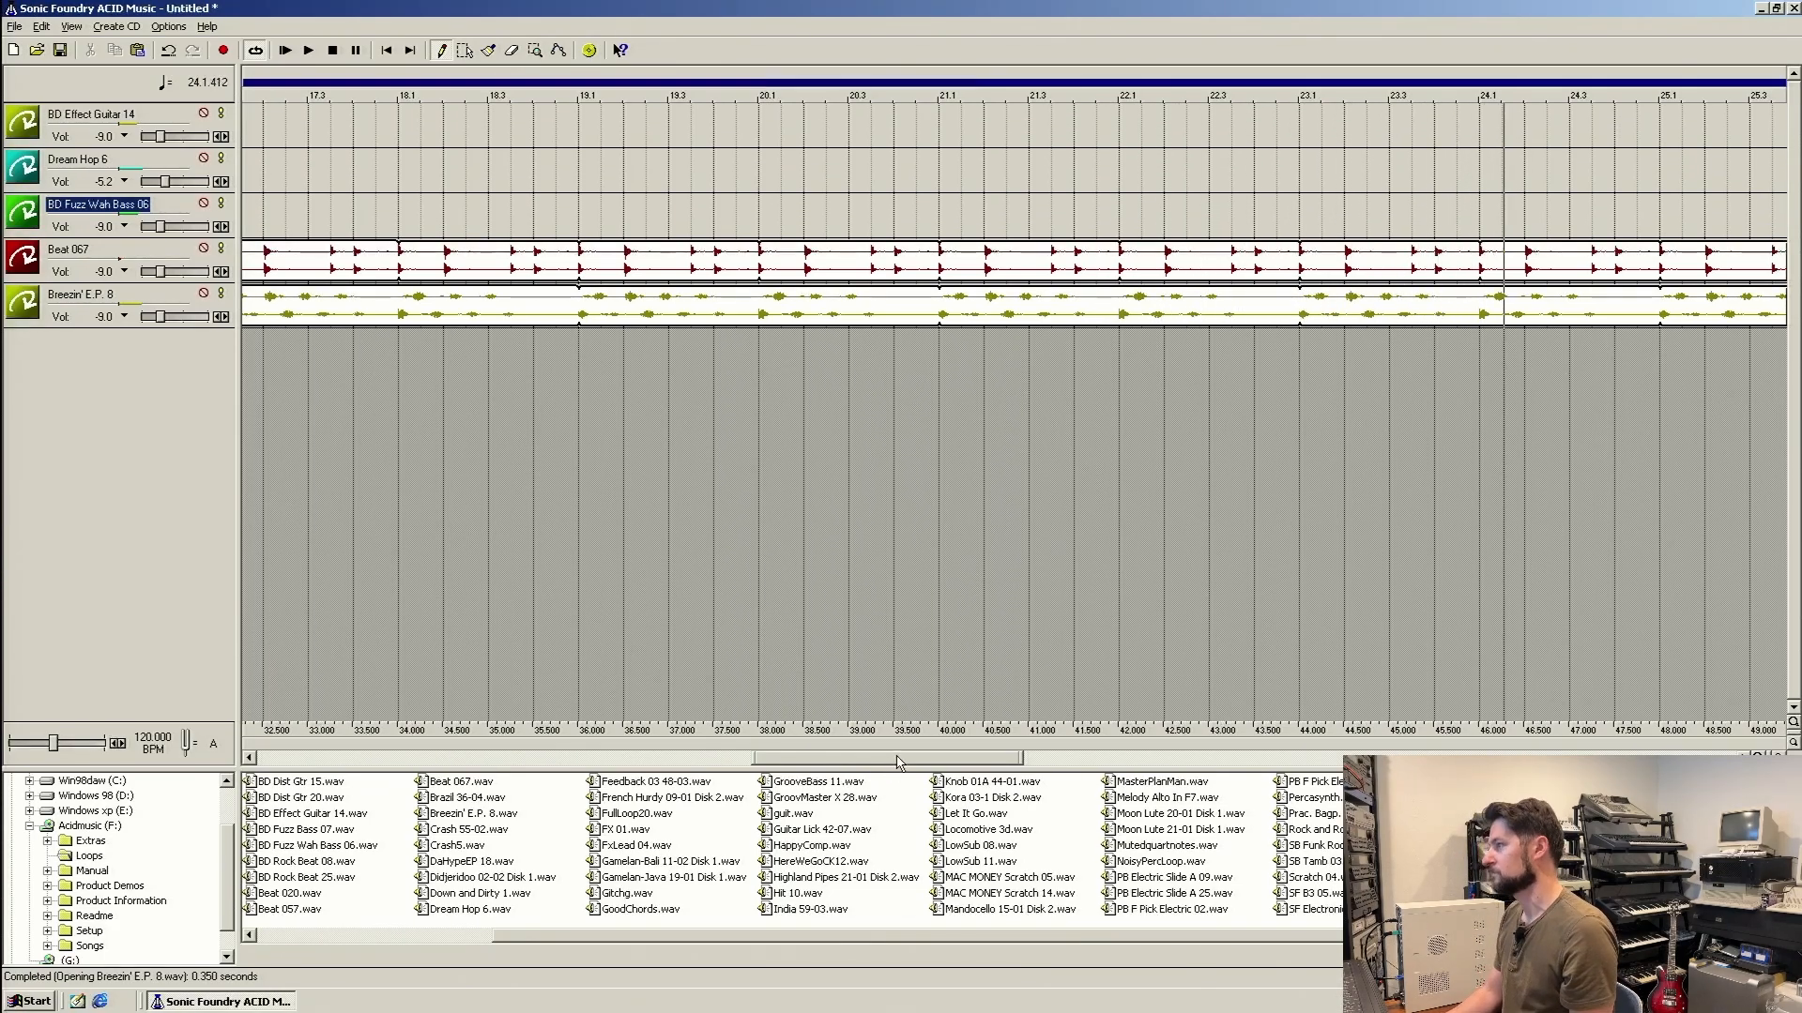
key("Home")
left_click_drag(434, 765, 834, 737)
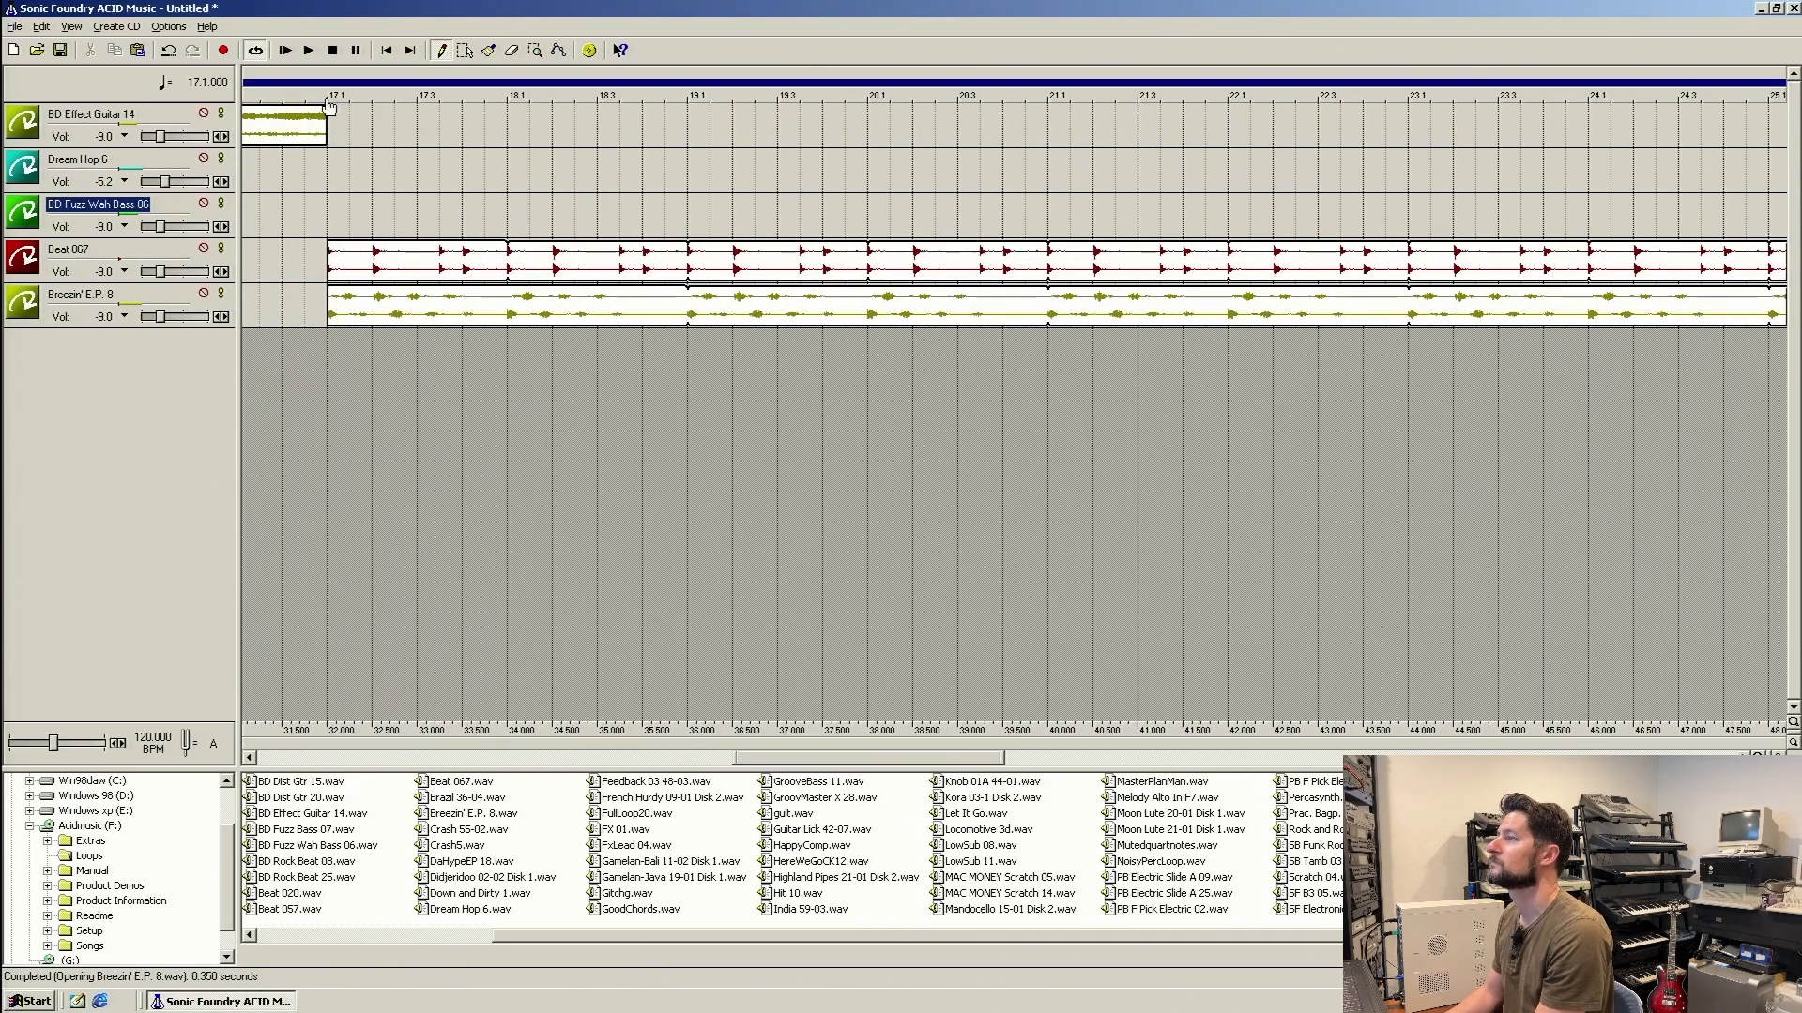
key("space")
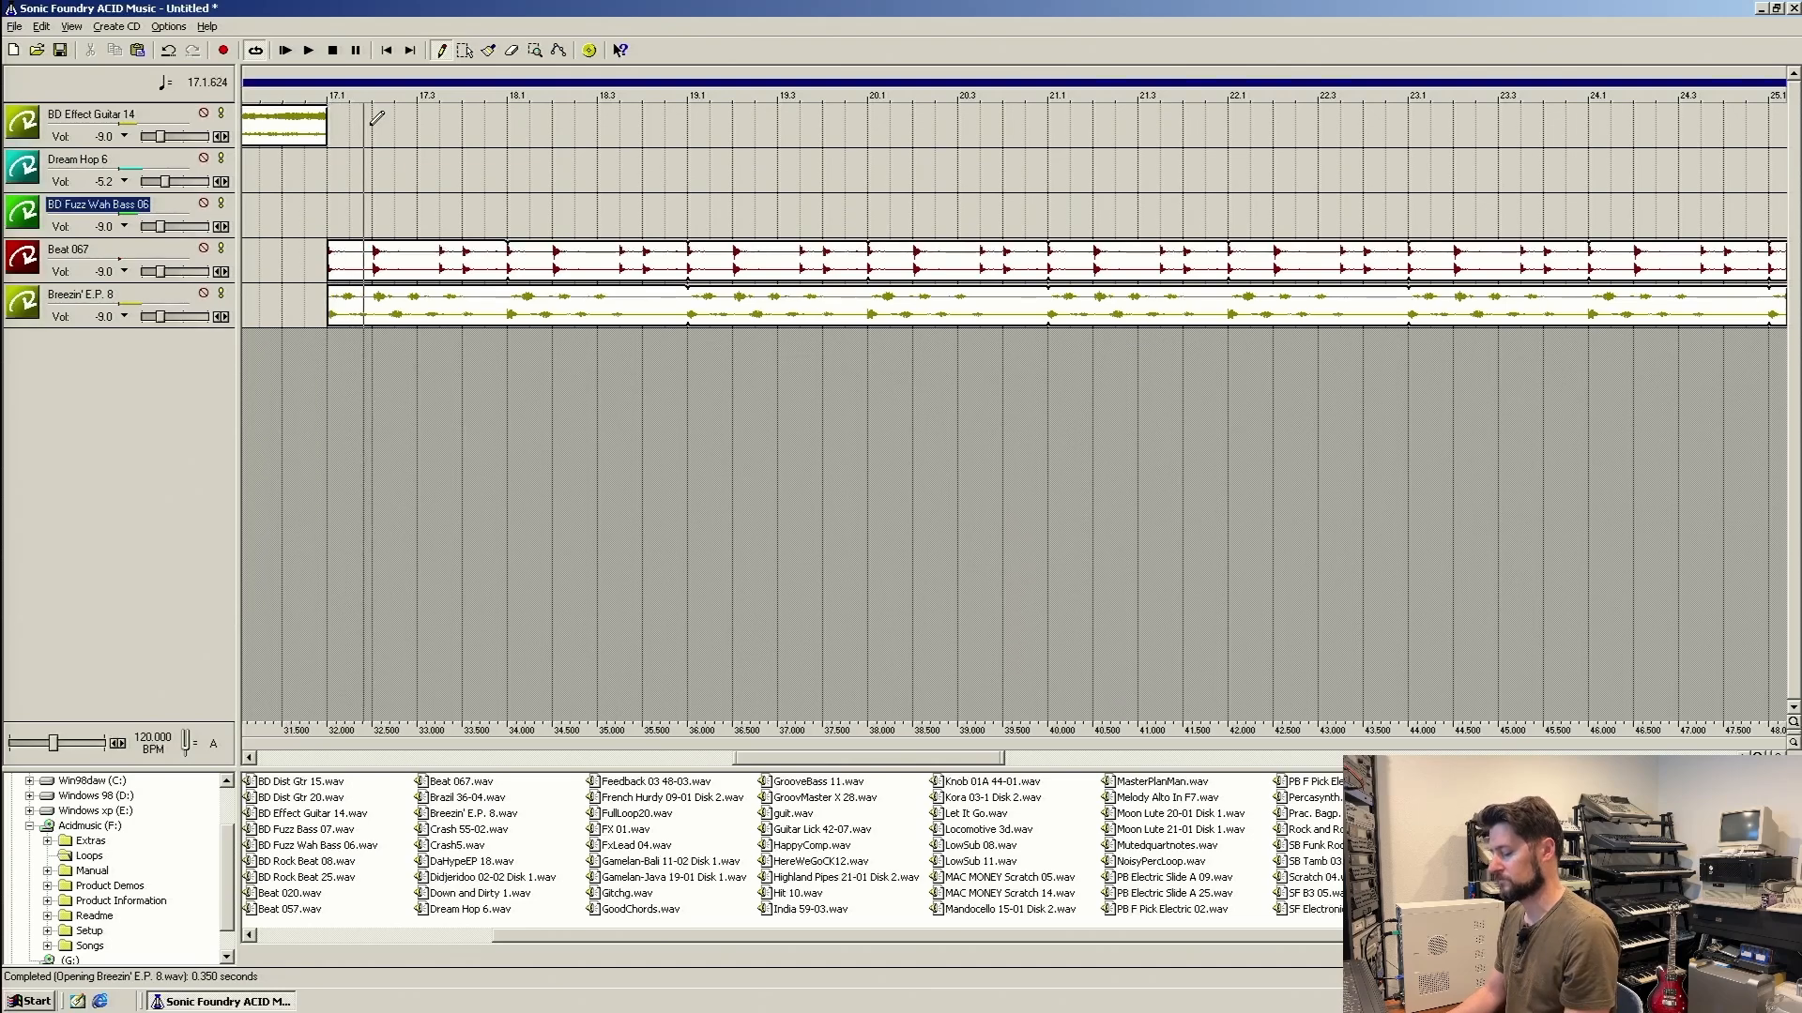
Erase the last half beat of Beat 067 before bar 19, fill the gap with a new event and play the result.
key("space")
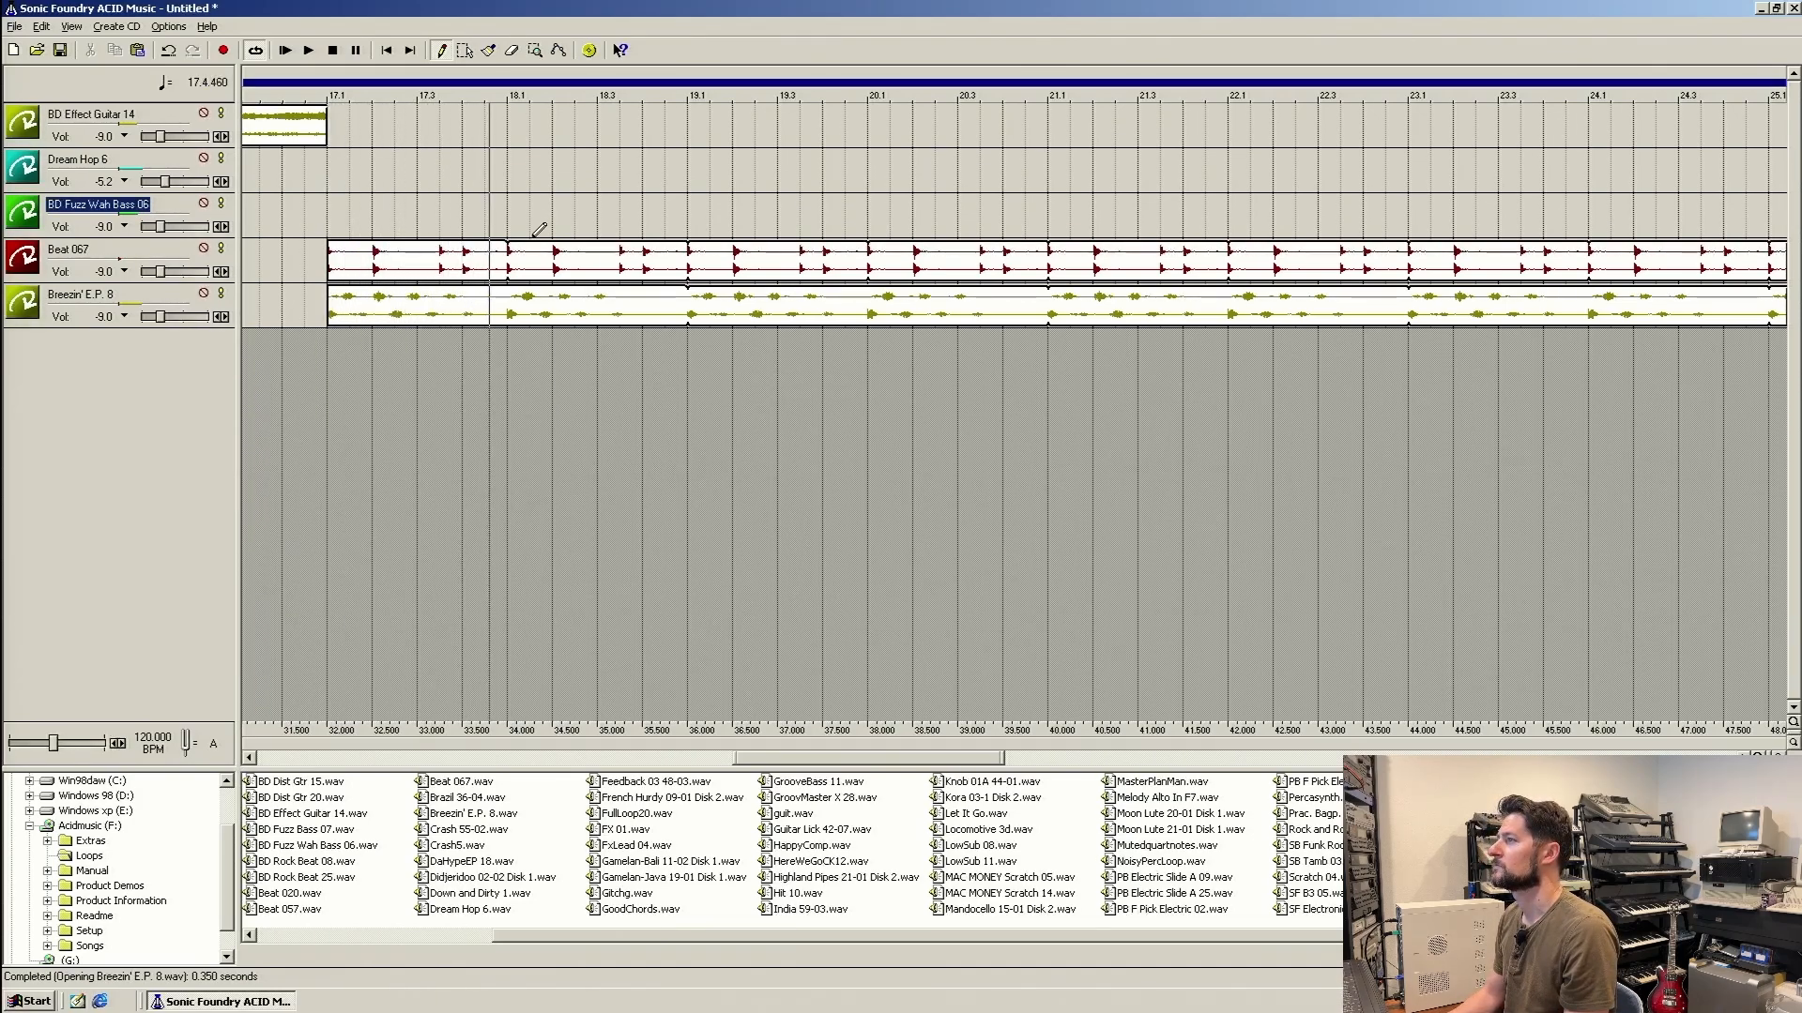
key("space")
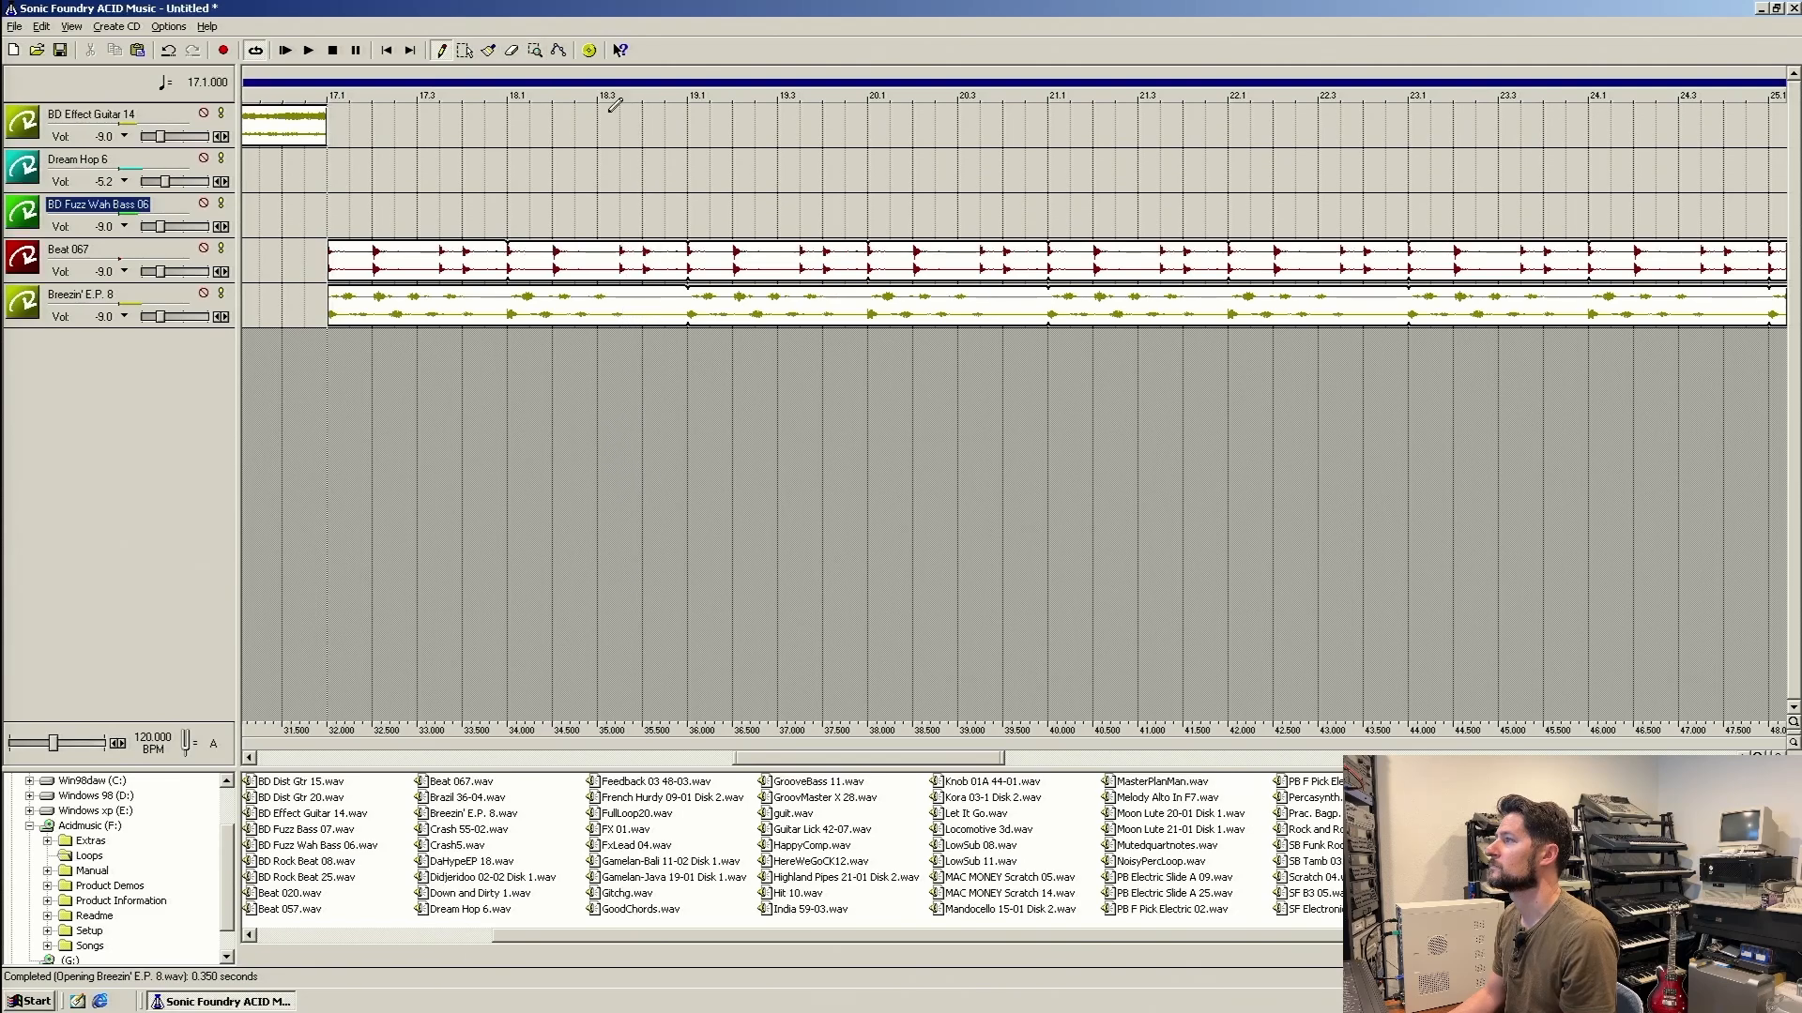
left_click(668, 259)
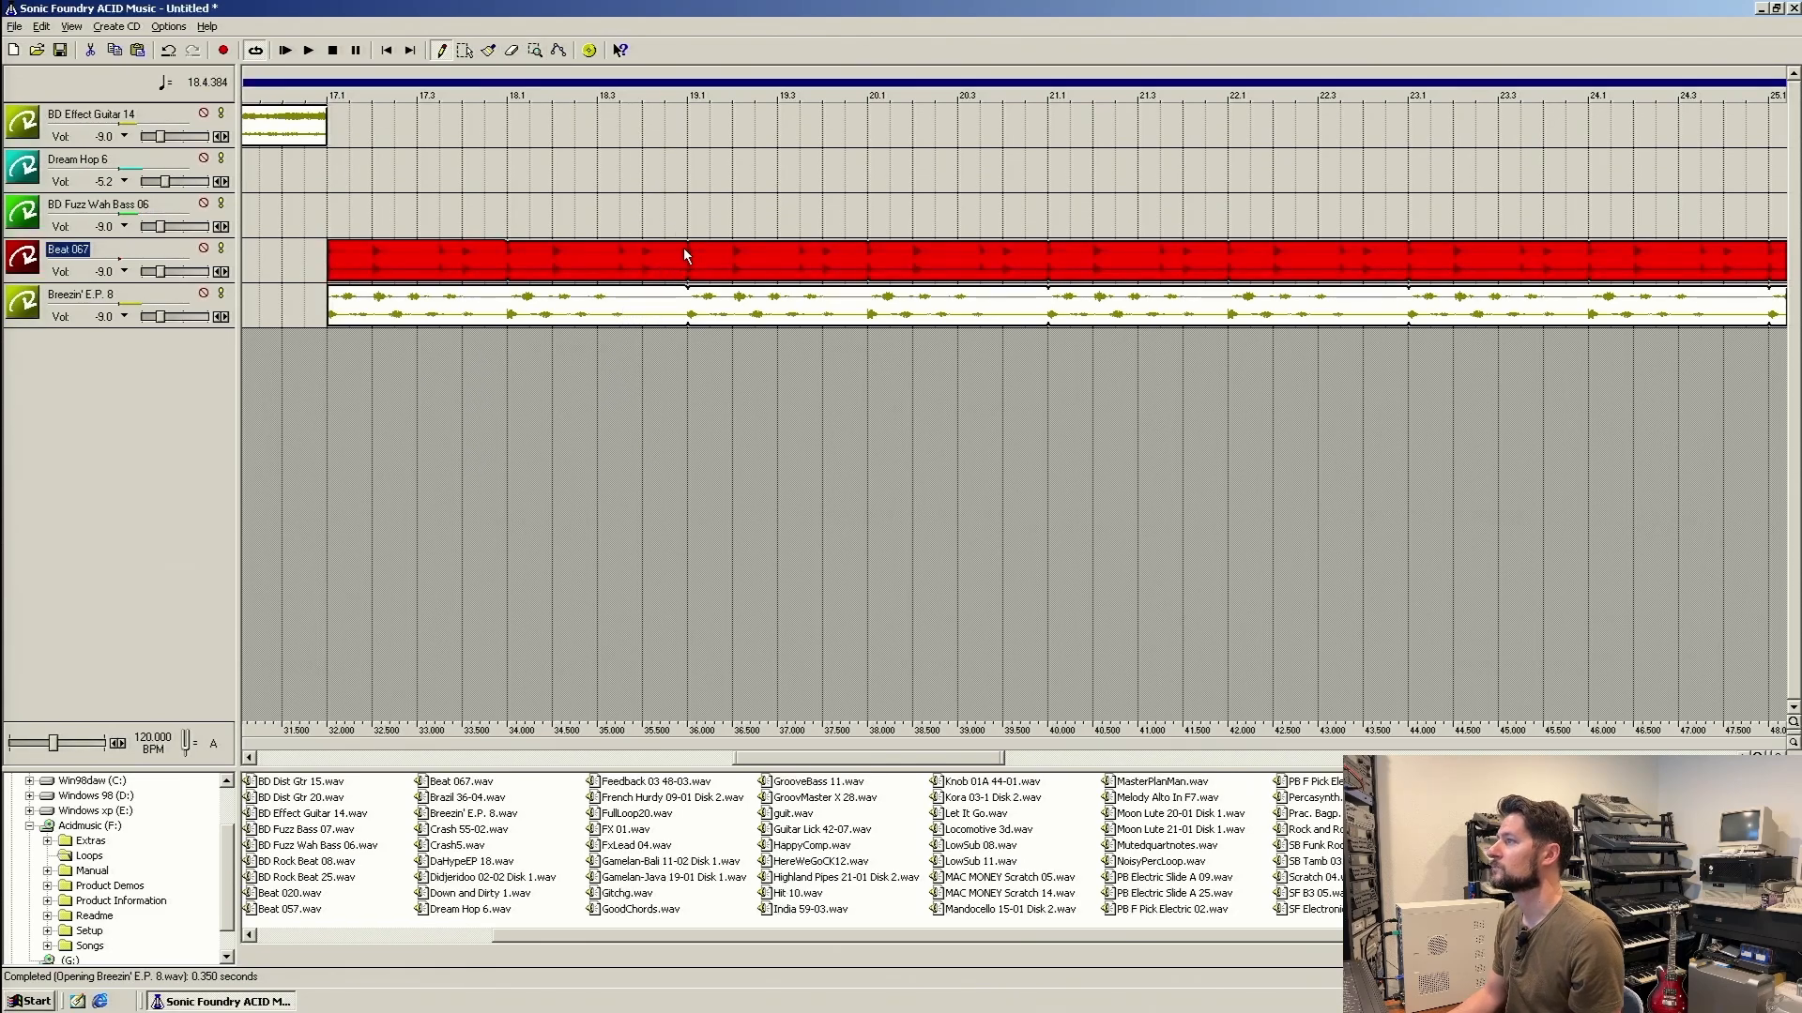
left_click(511, 50)
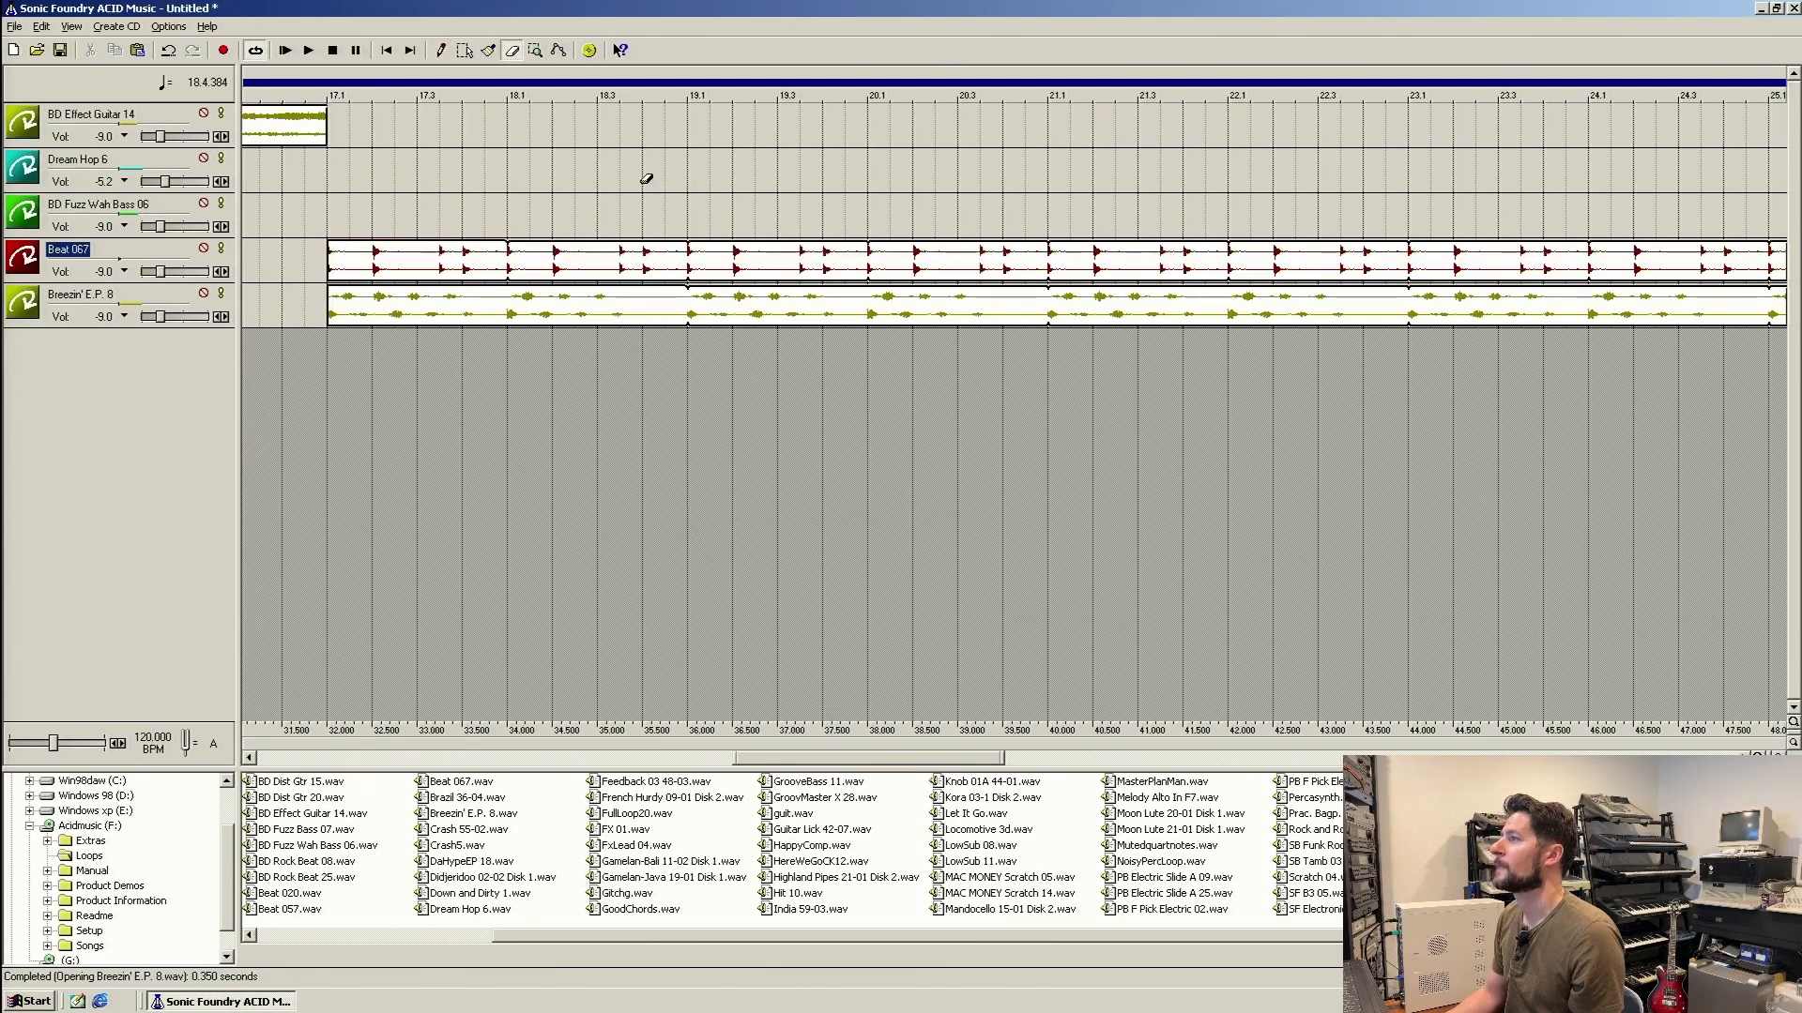
left_click(666, 252)
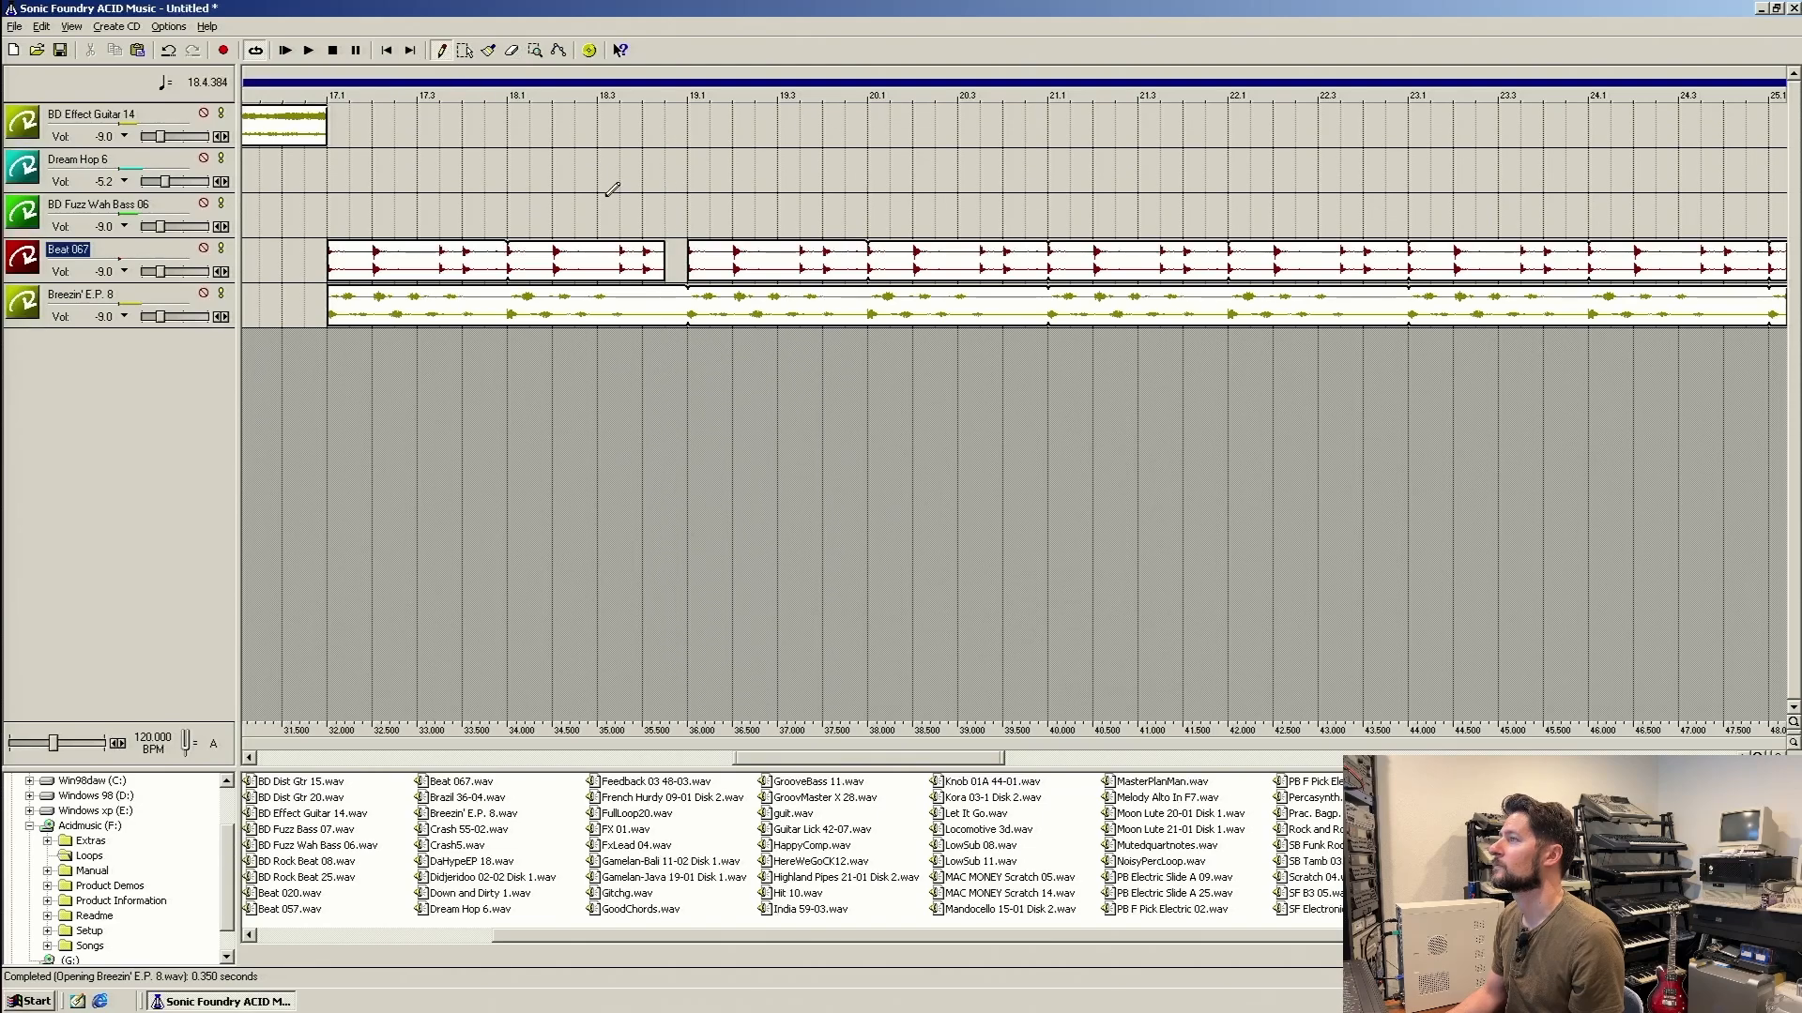
left_click(674, 255)
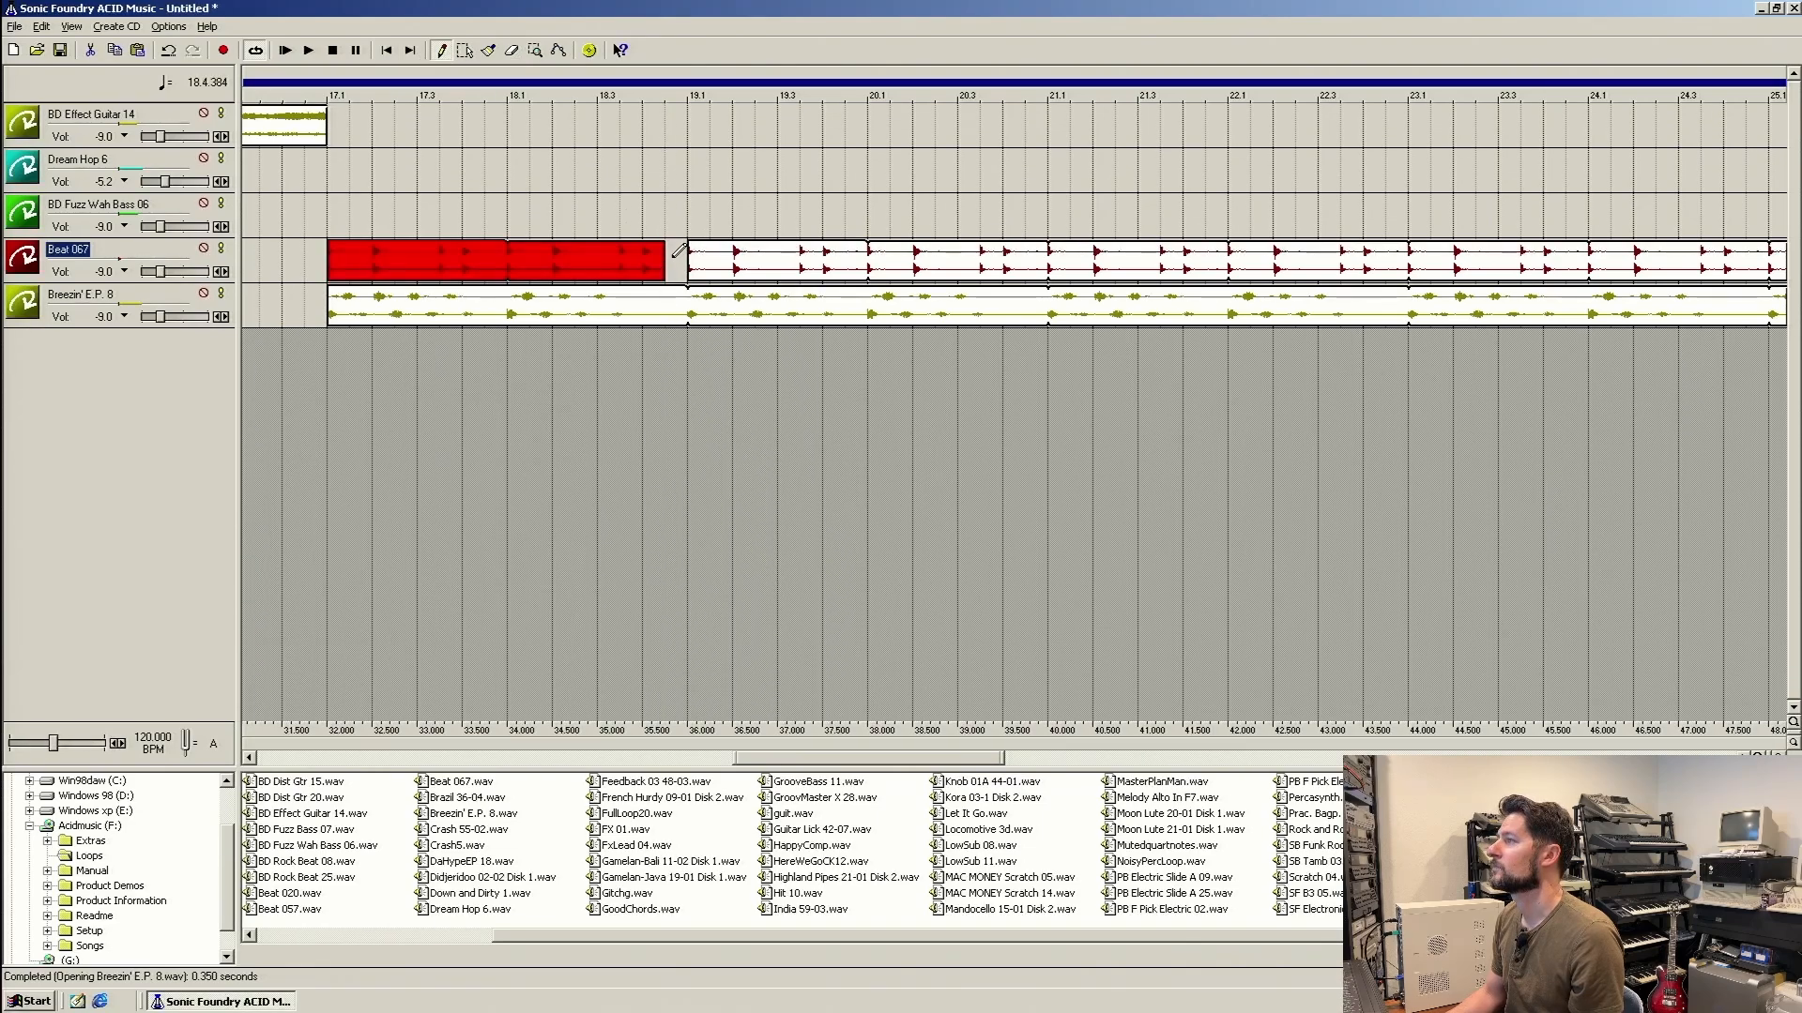
left_click(577, 110)
key("space")
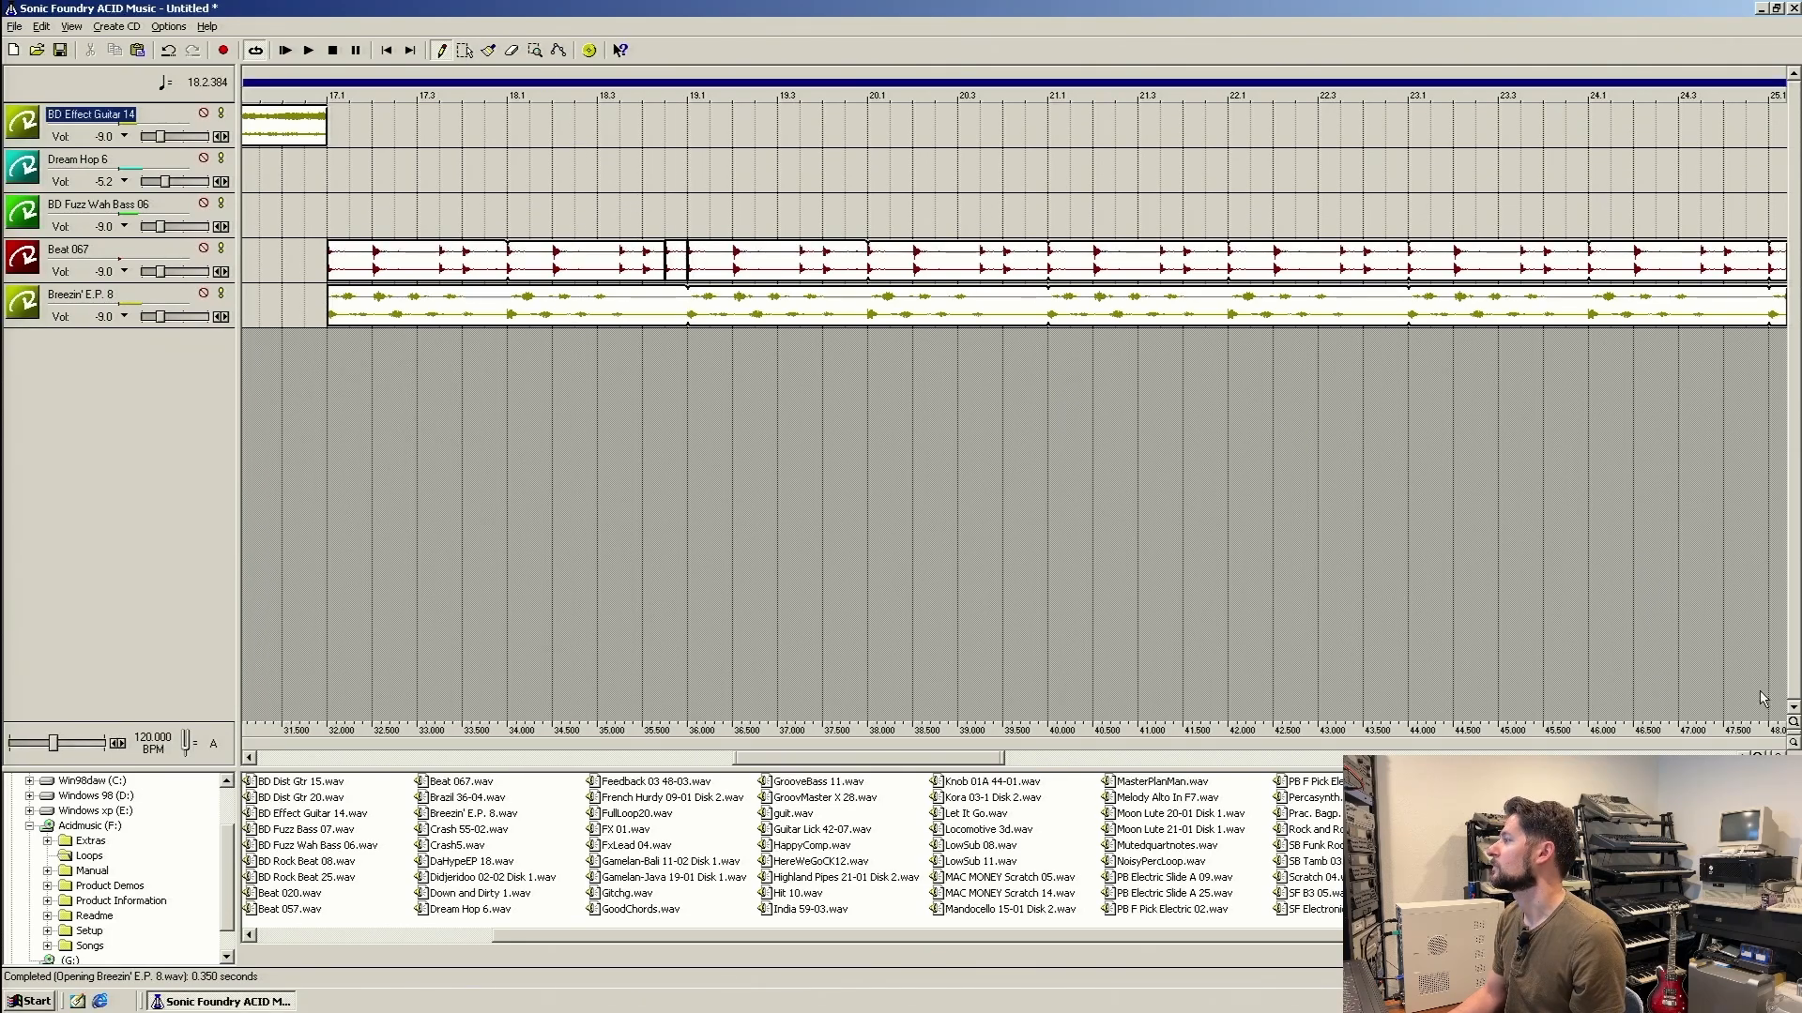
Shorten the new Beat 067 event before bar 19 to a quarter beat, draw a second one after it and play the passage.
left_click(1758, 758)
left_click(1759, 759)
left_click(1758, 758)
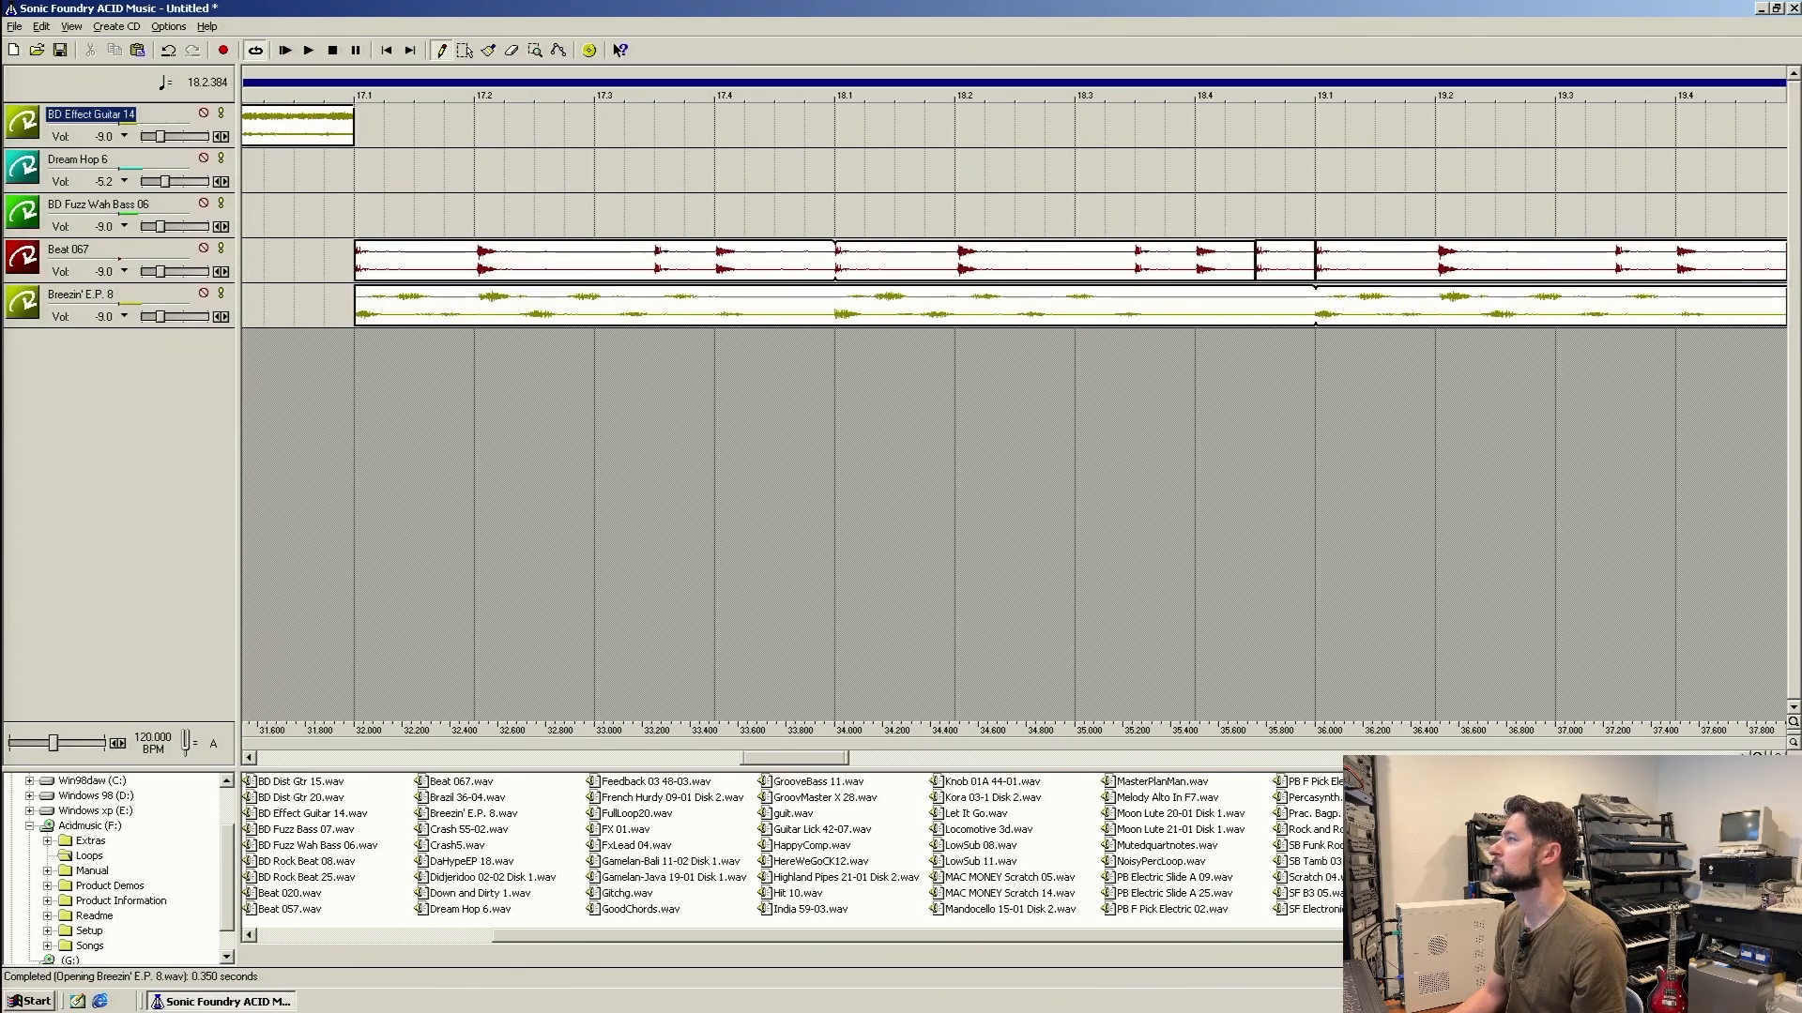
left_click_drag(1307, 259, 1295, 264)
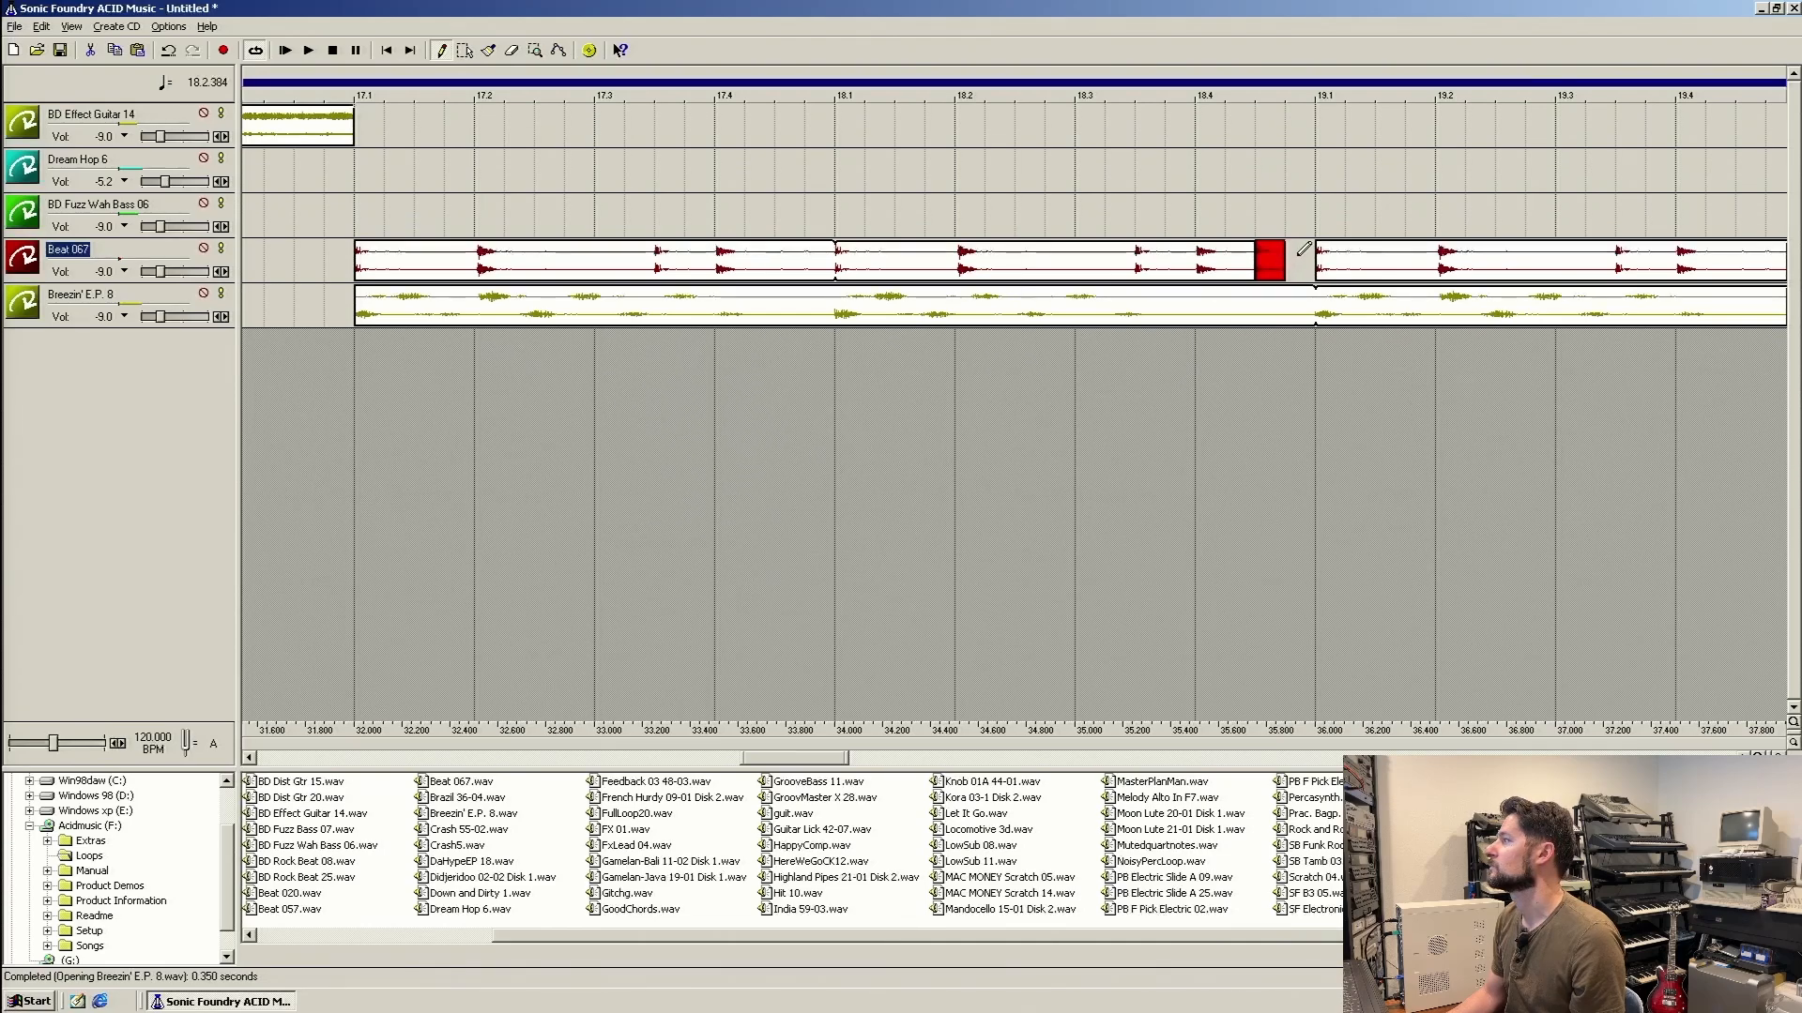
left_click(1301, 245)
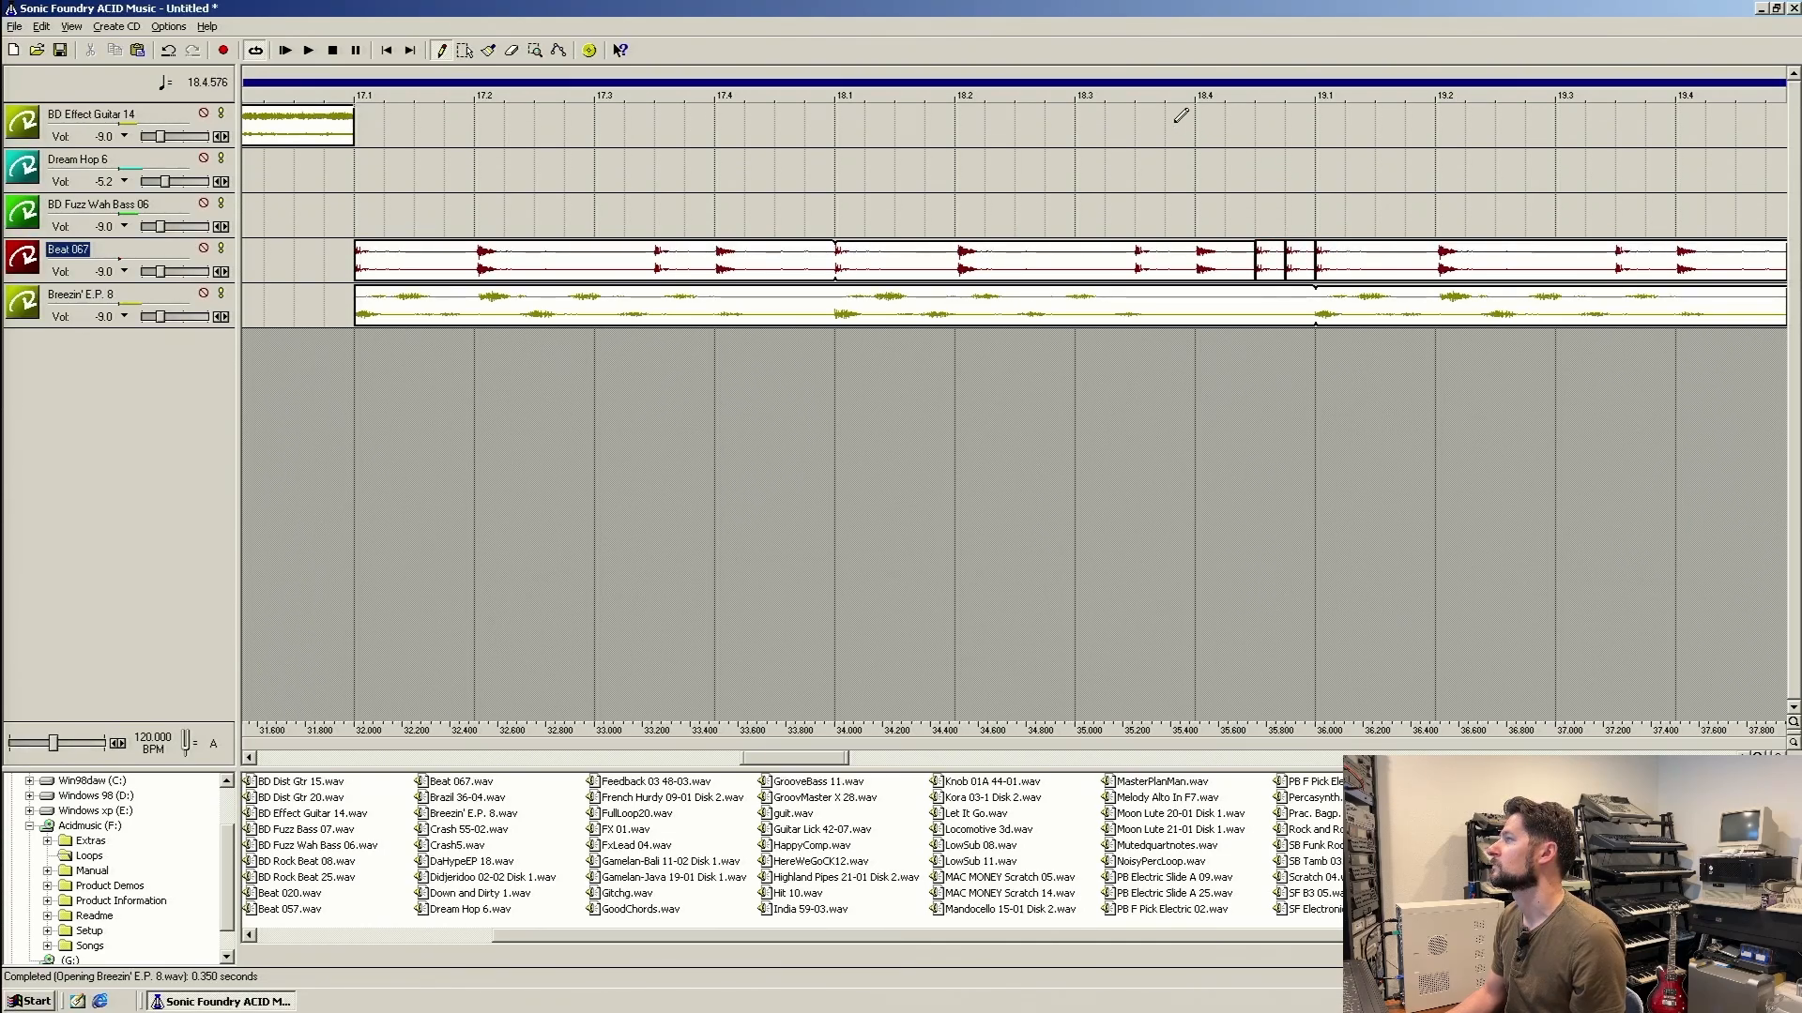
left_click_drag(1122, 100, 1101, 101)
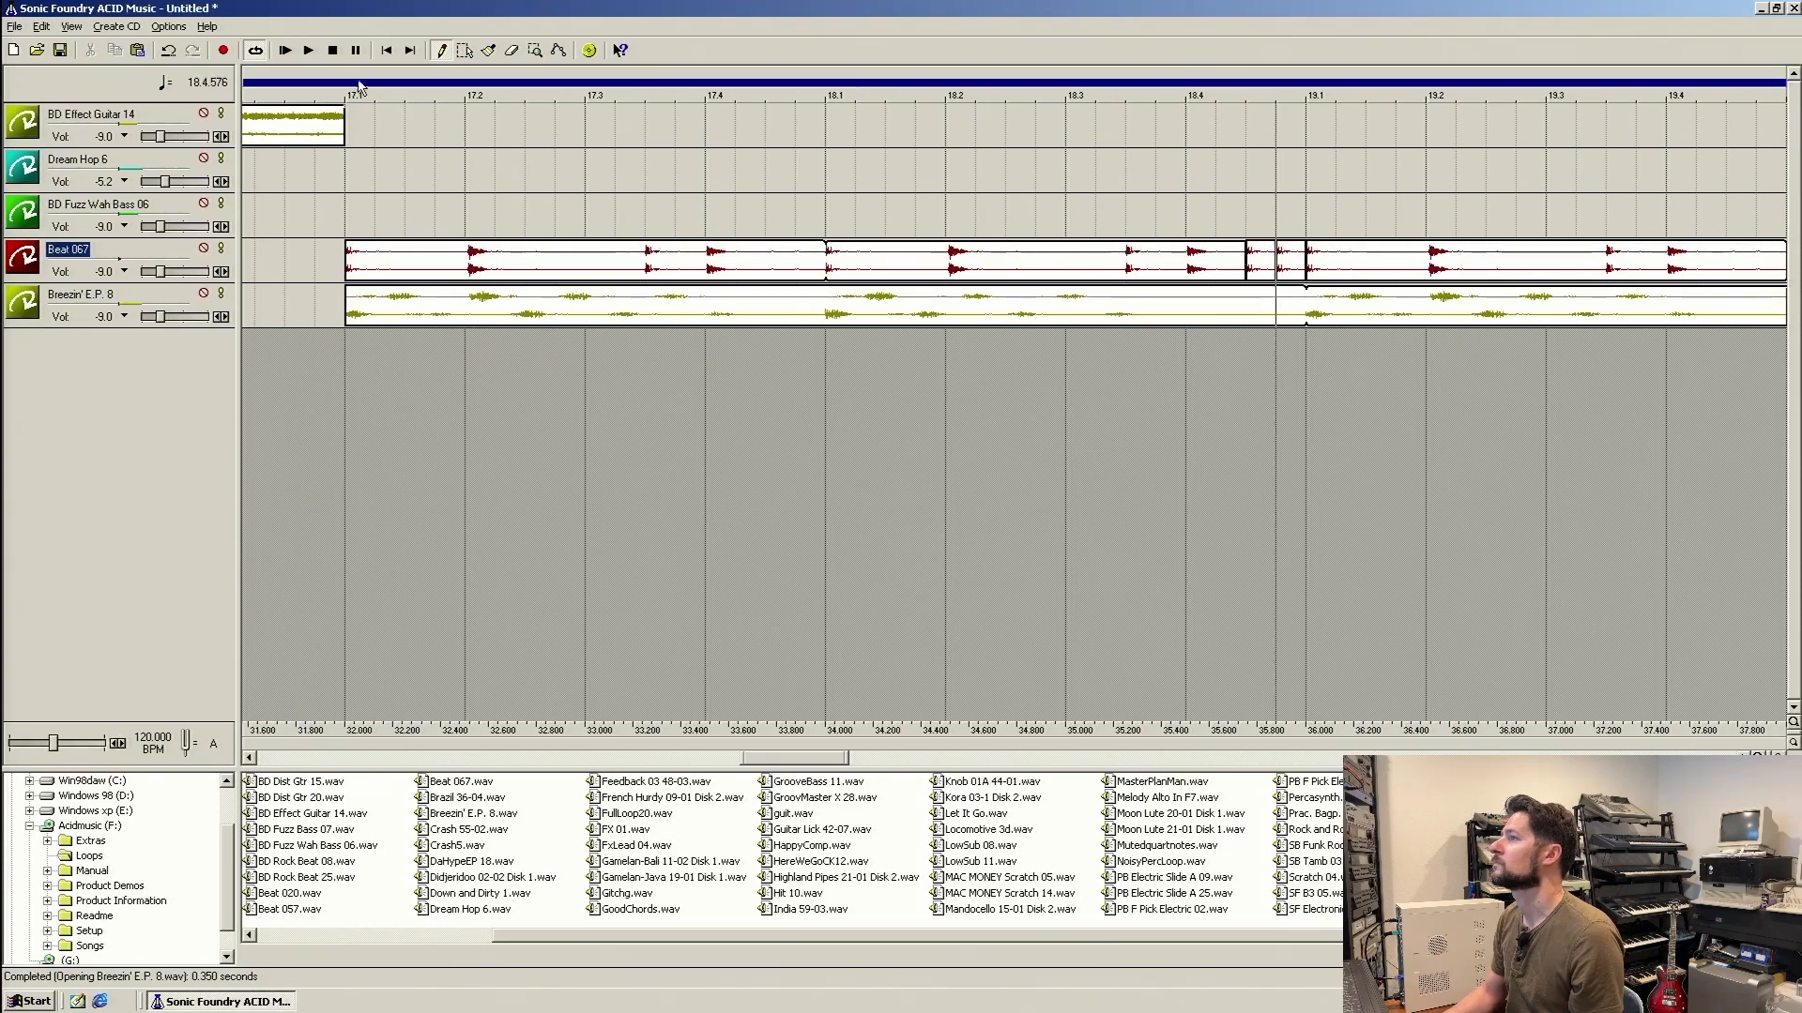
key("space")
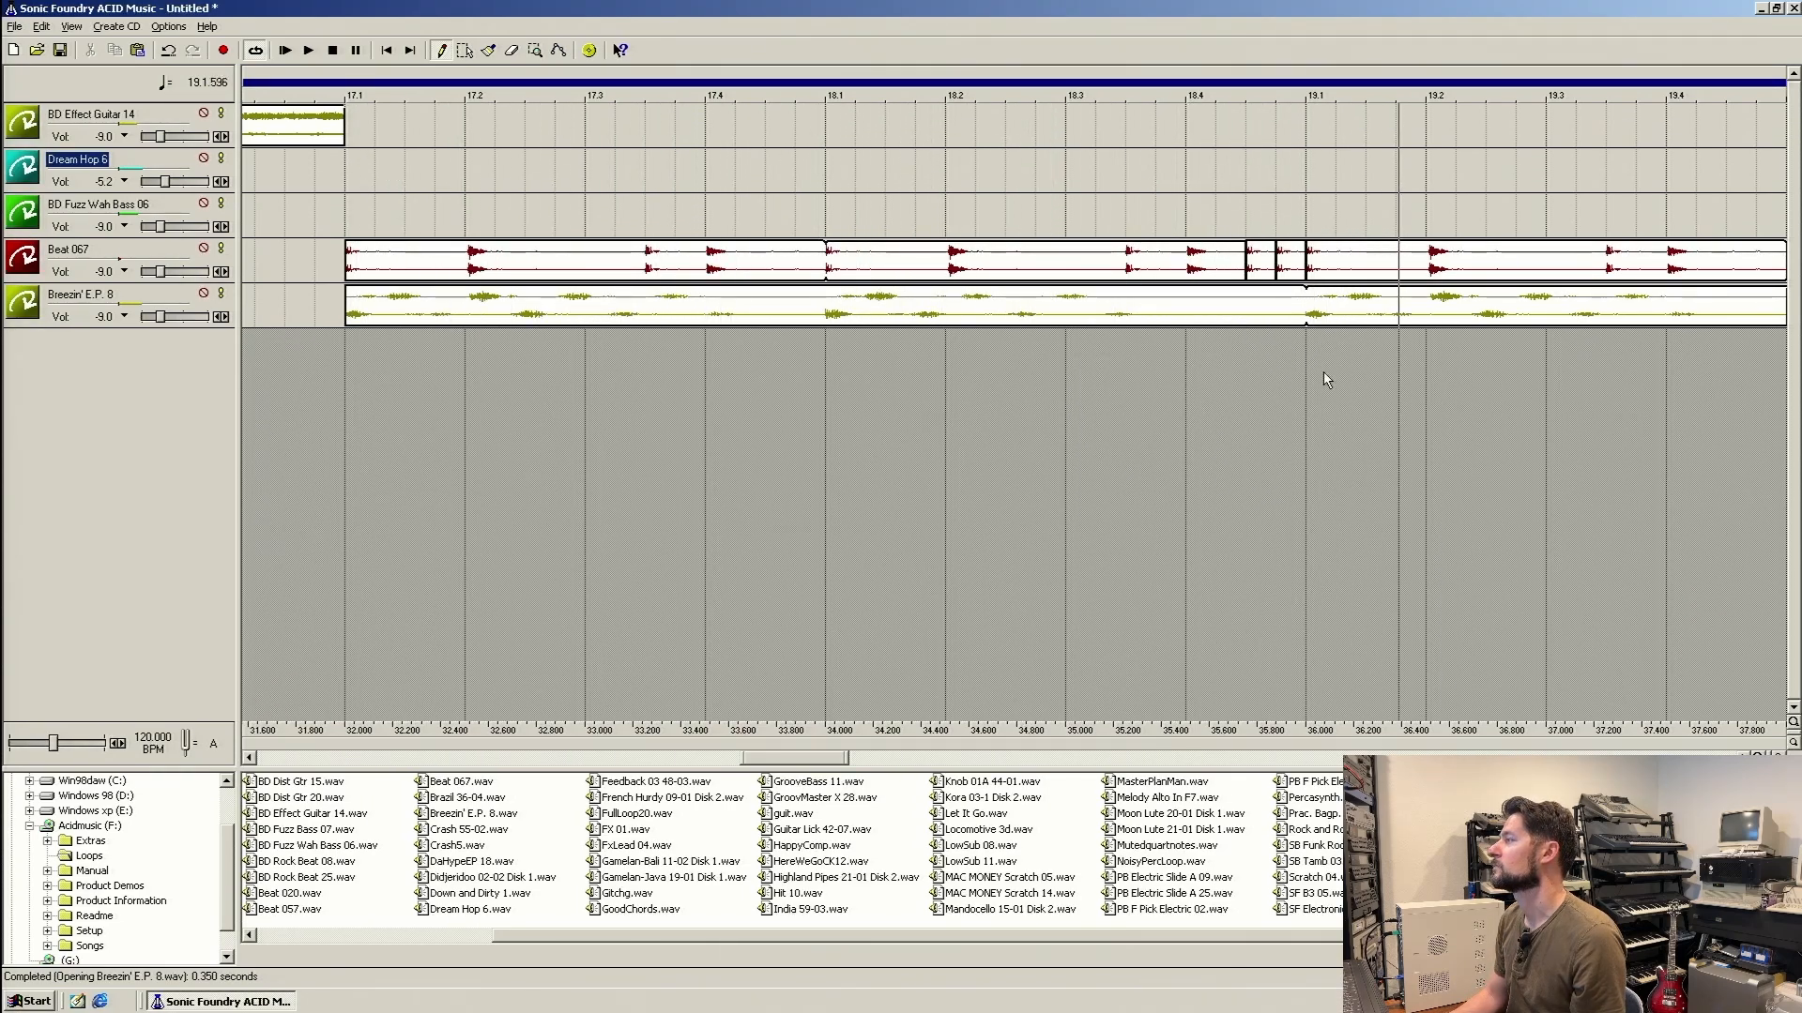
left_click(1778, 757)
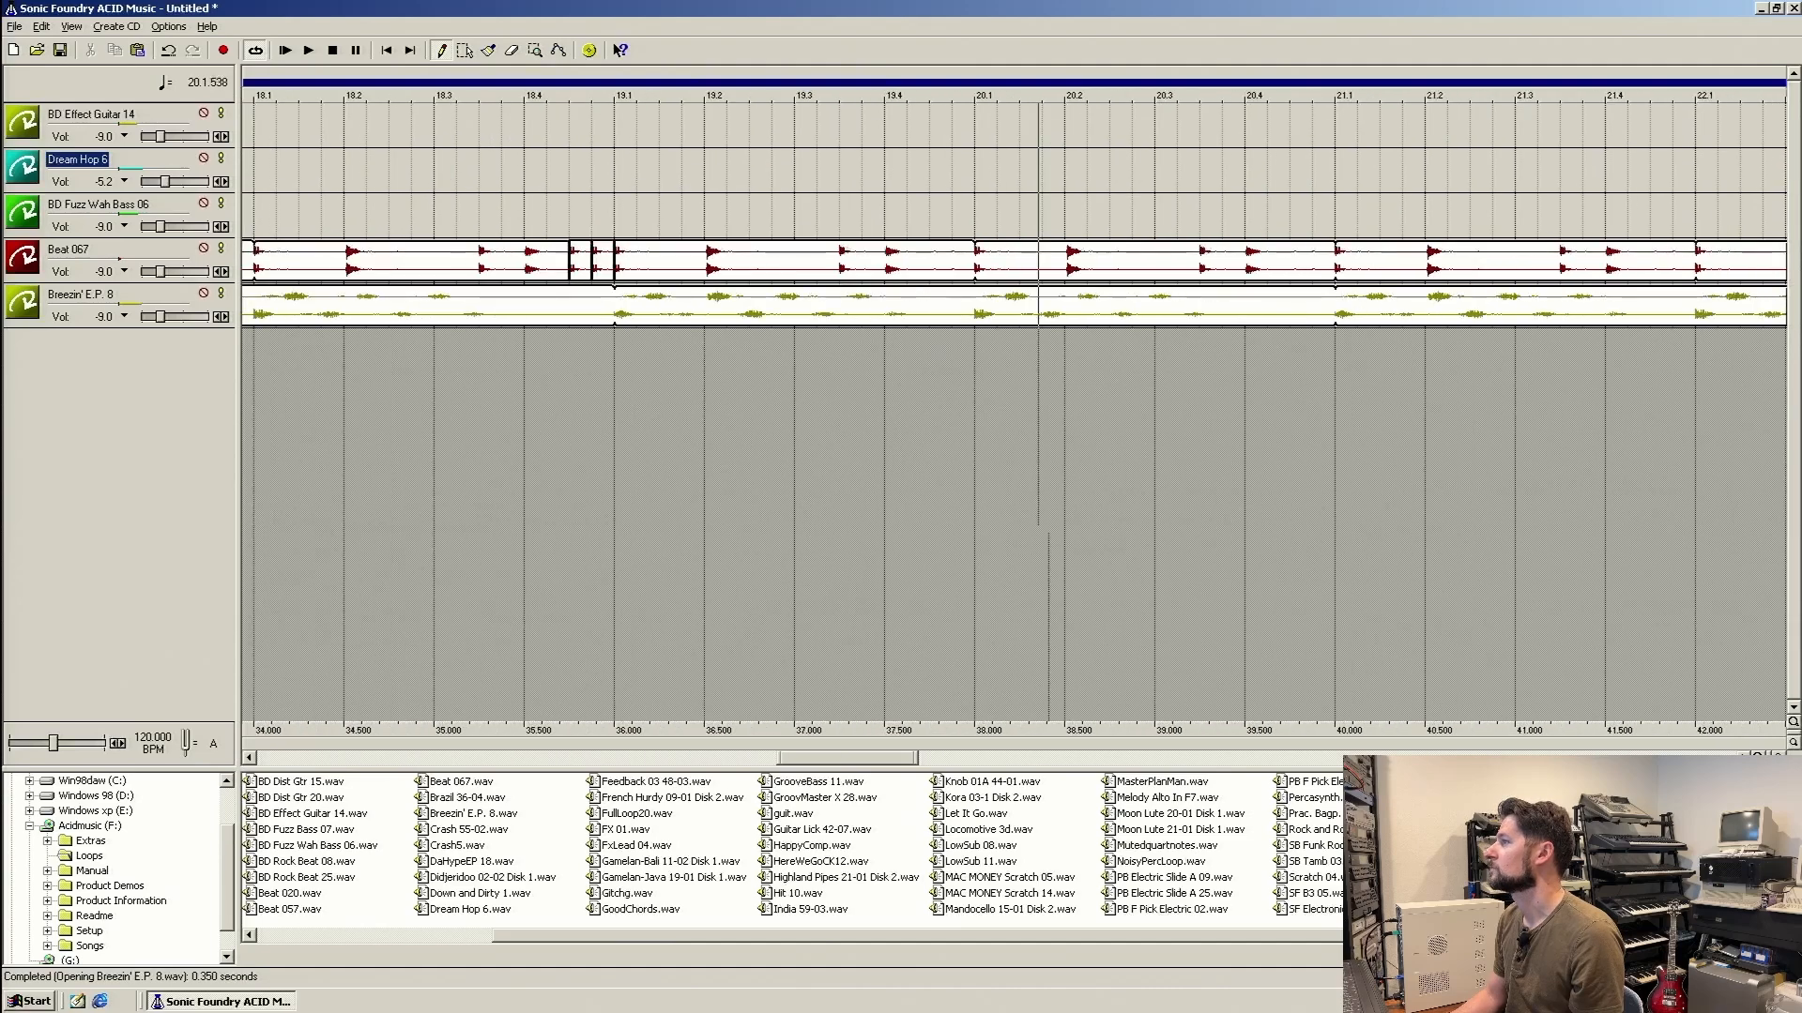
key("space")
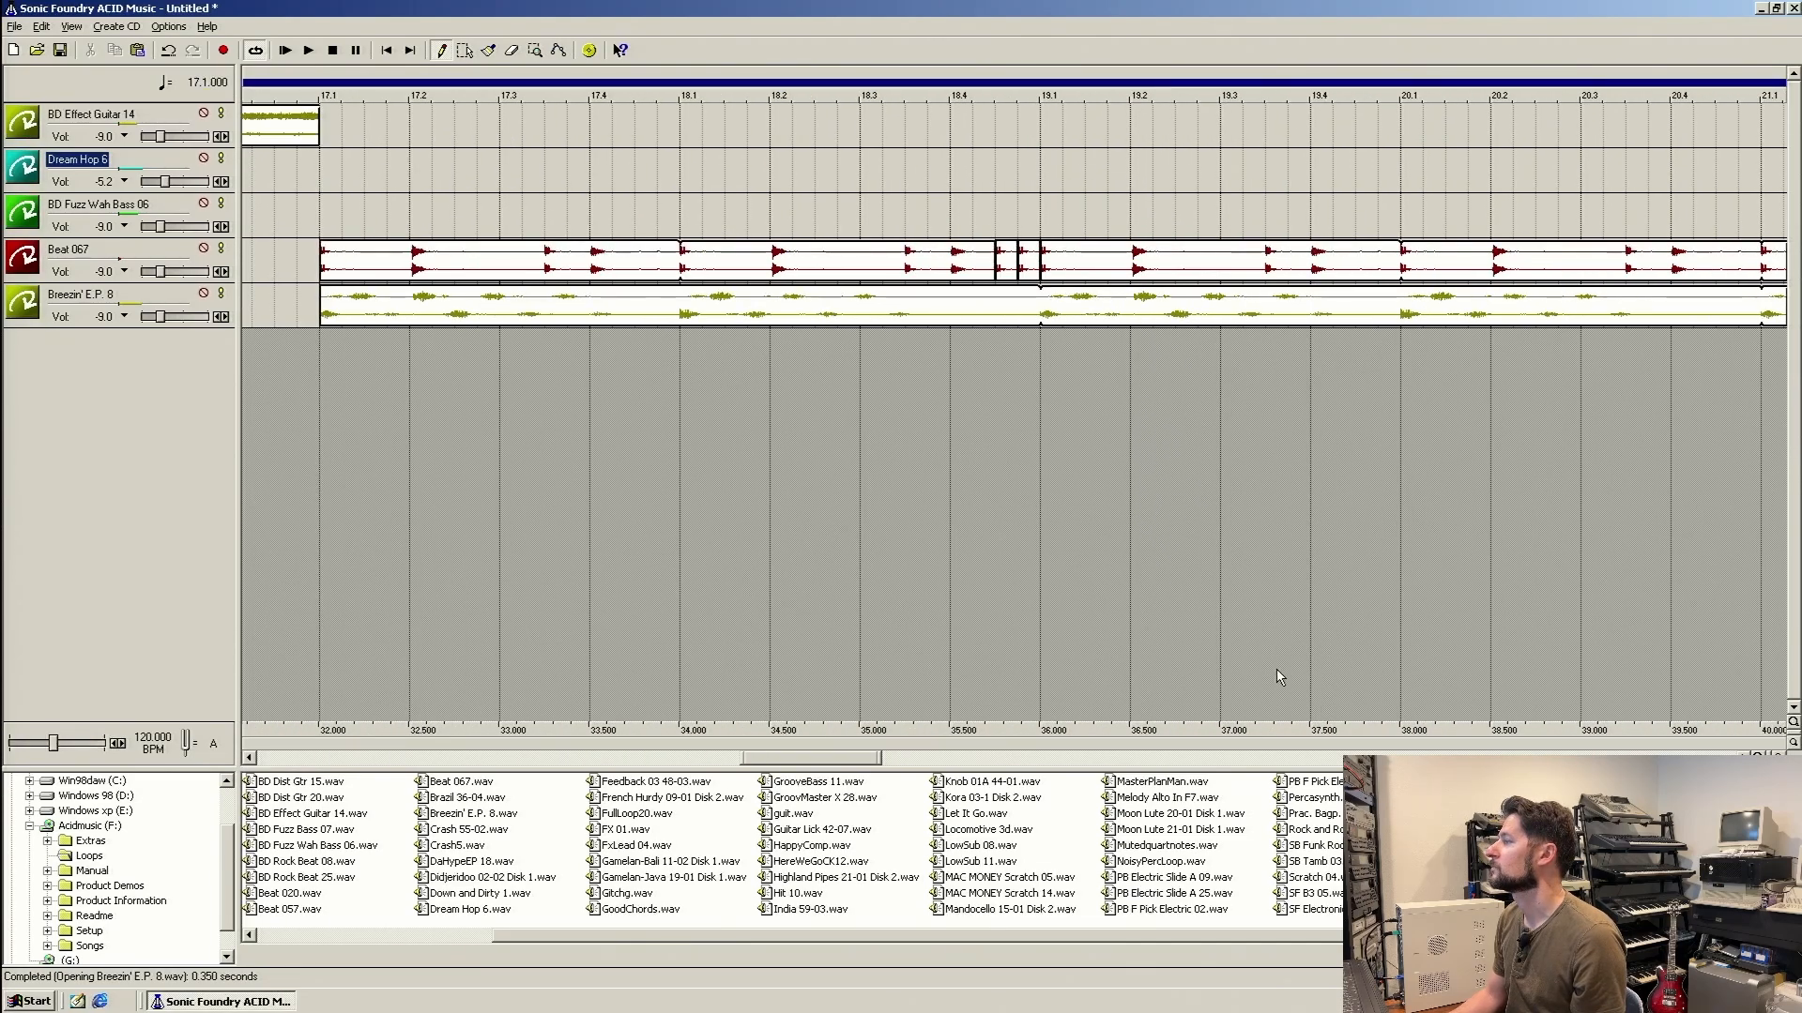
Play the song from the start and raise the Beat 067 track's volume to -4.8.
left_click(1362, 756)
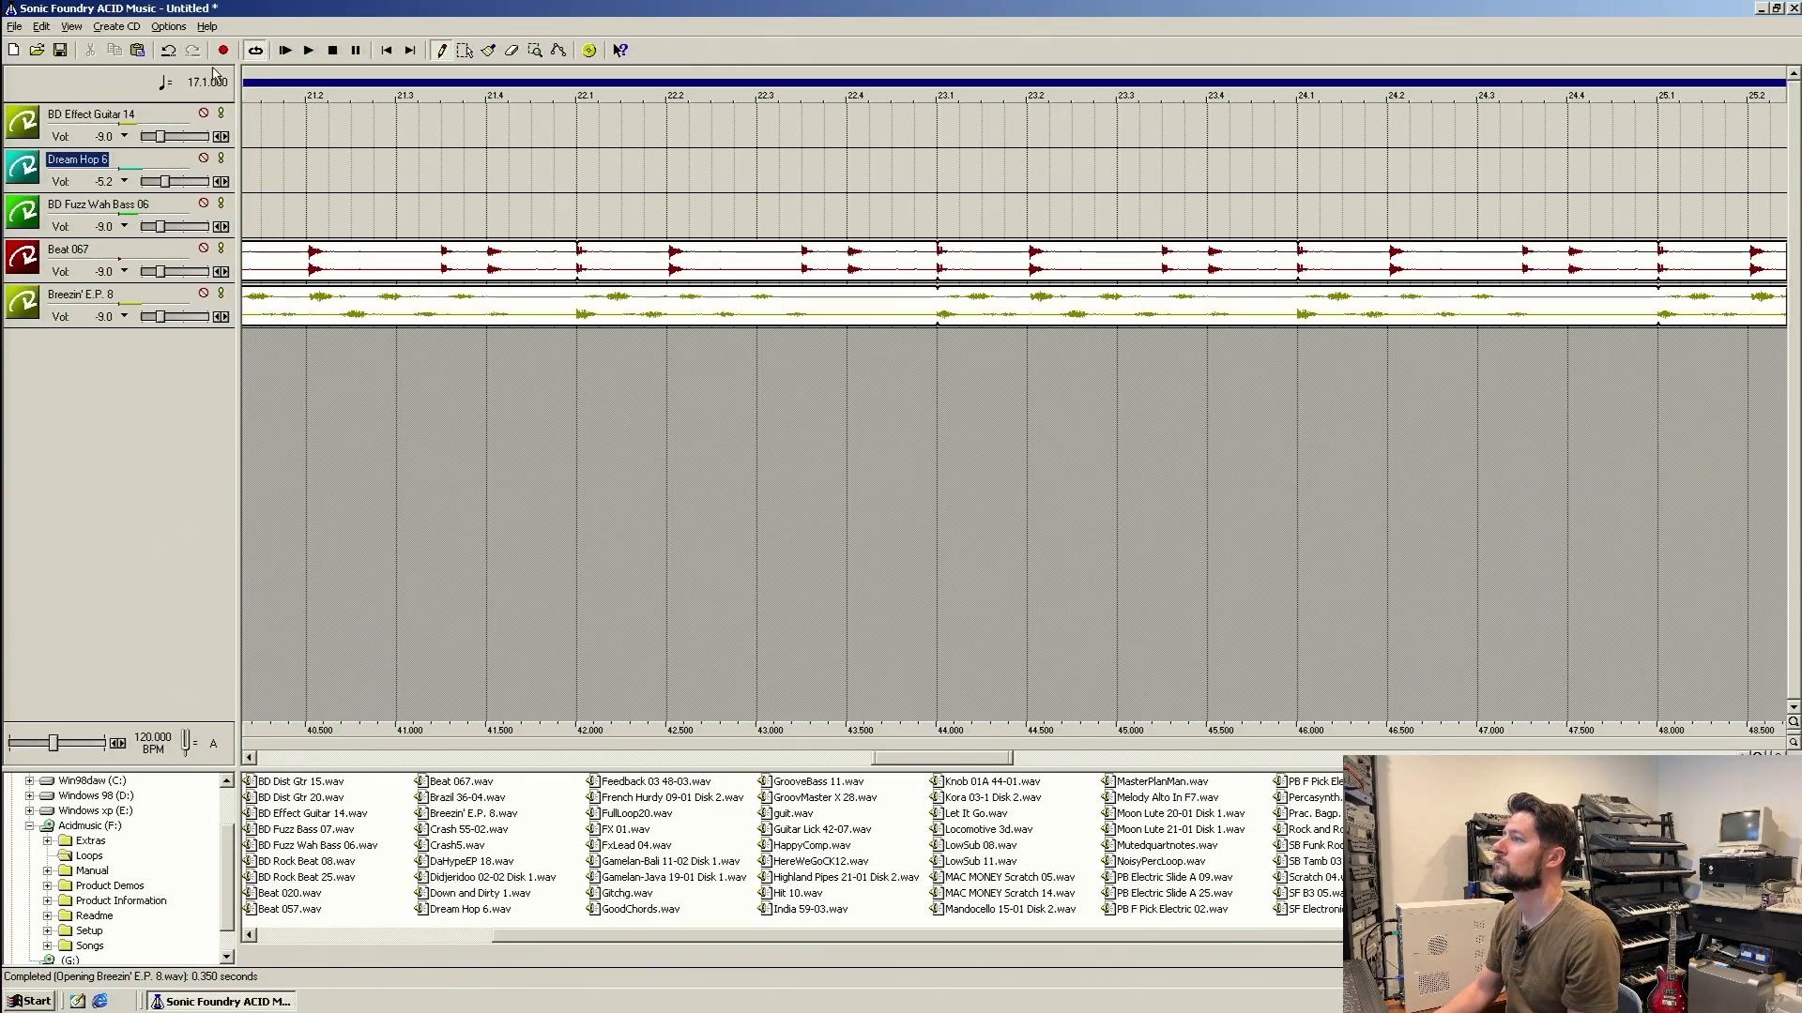
left_click(285, 51)
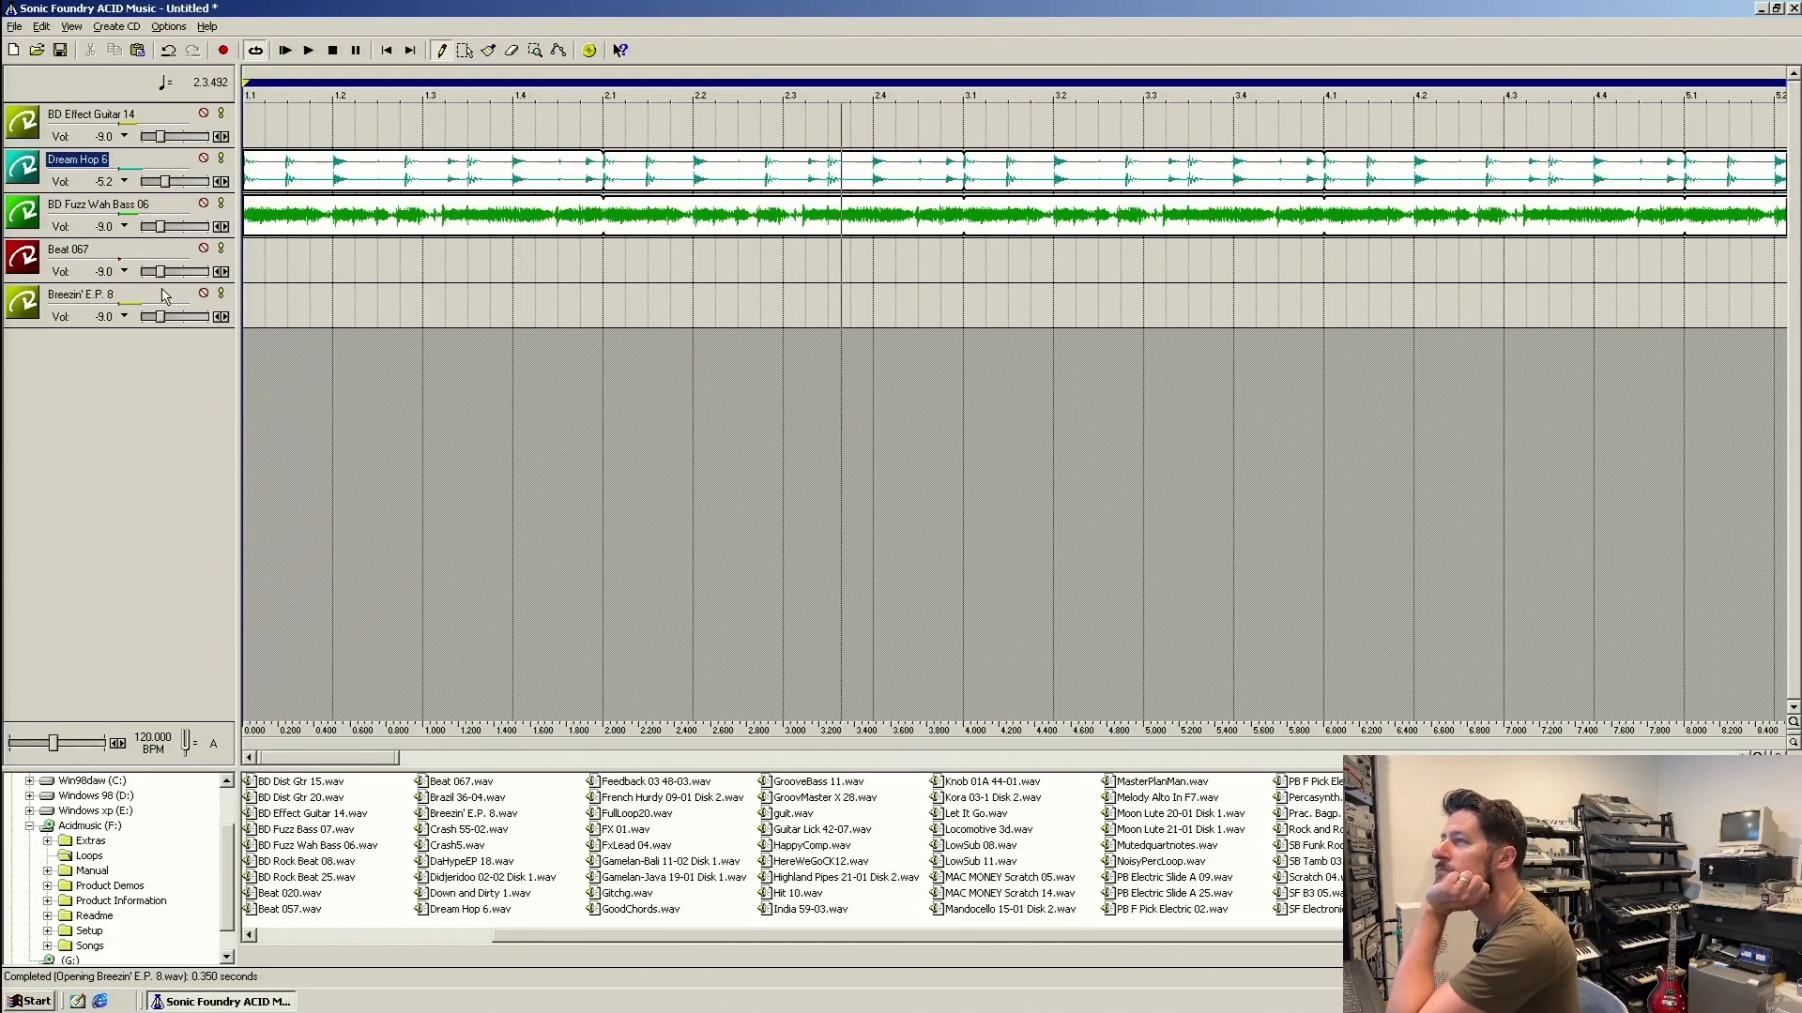
left_click_drag(160, 271, 168, 273)
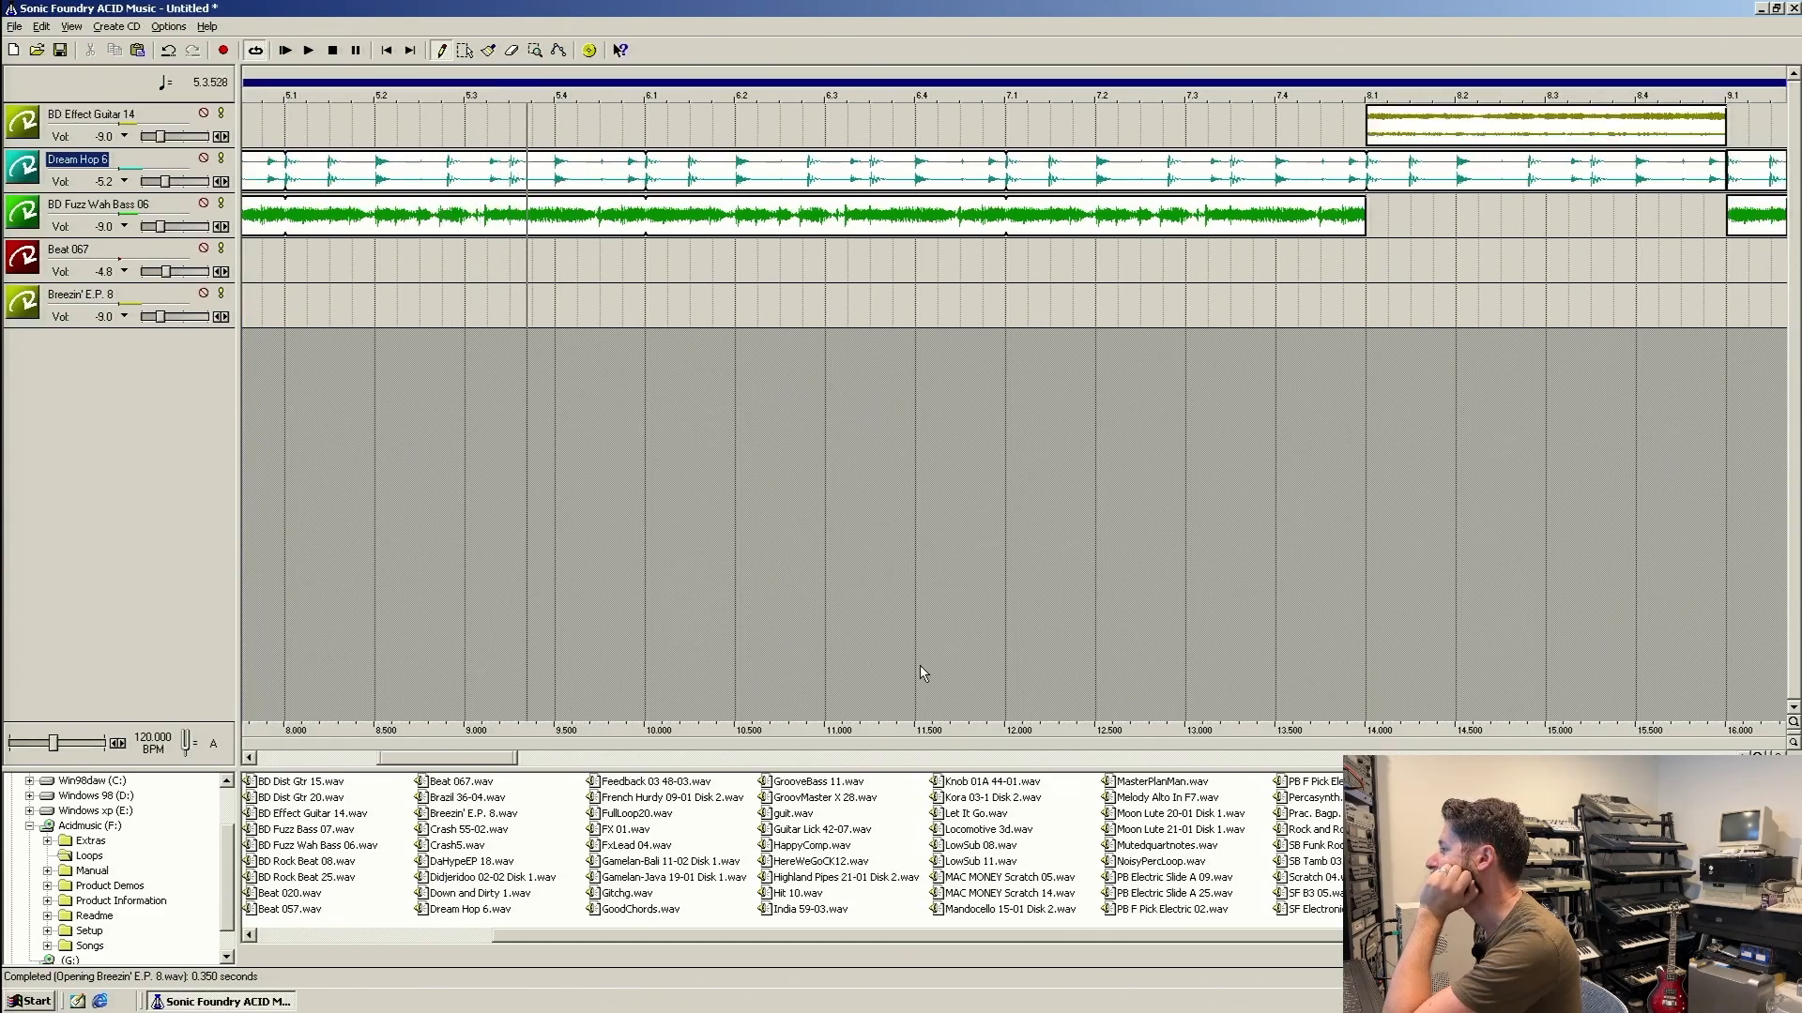
Listen through the arrangement into the section after bar 17, checking Dream Hop 6's track properties and browsing the loop files, and stop playback.
key("alt+2")
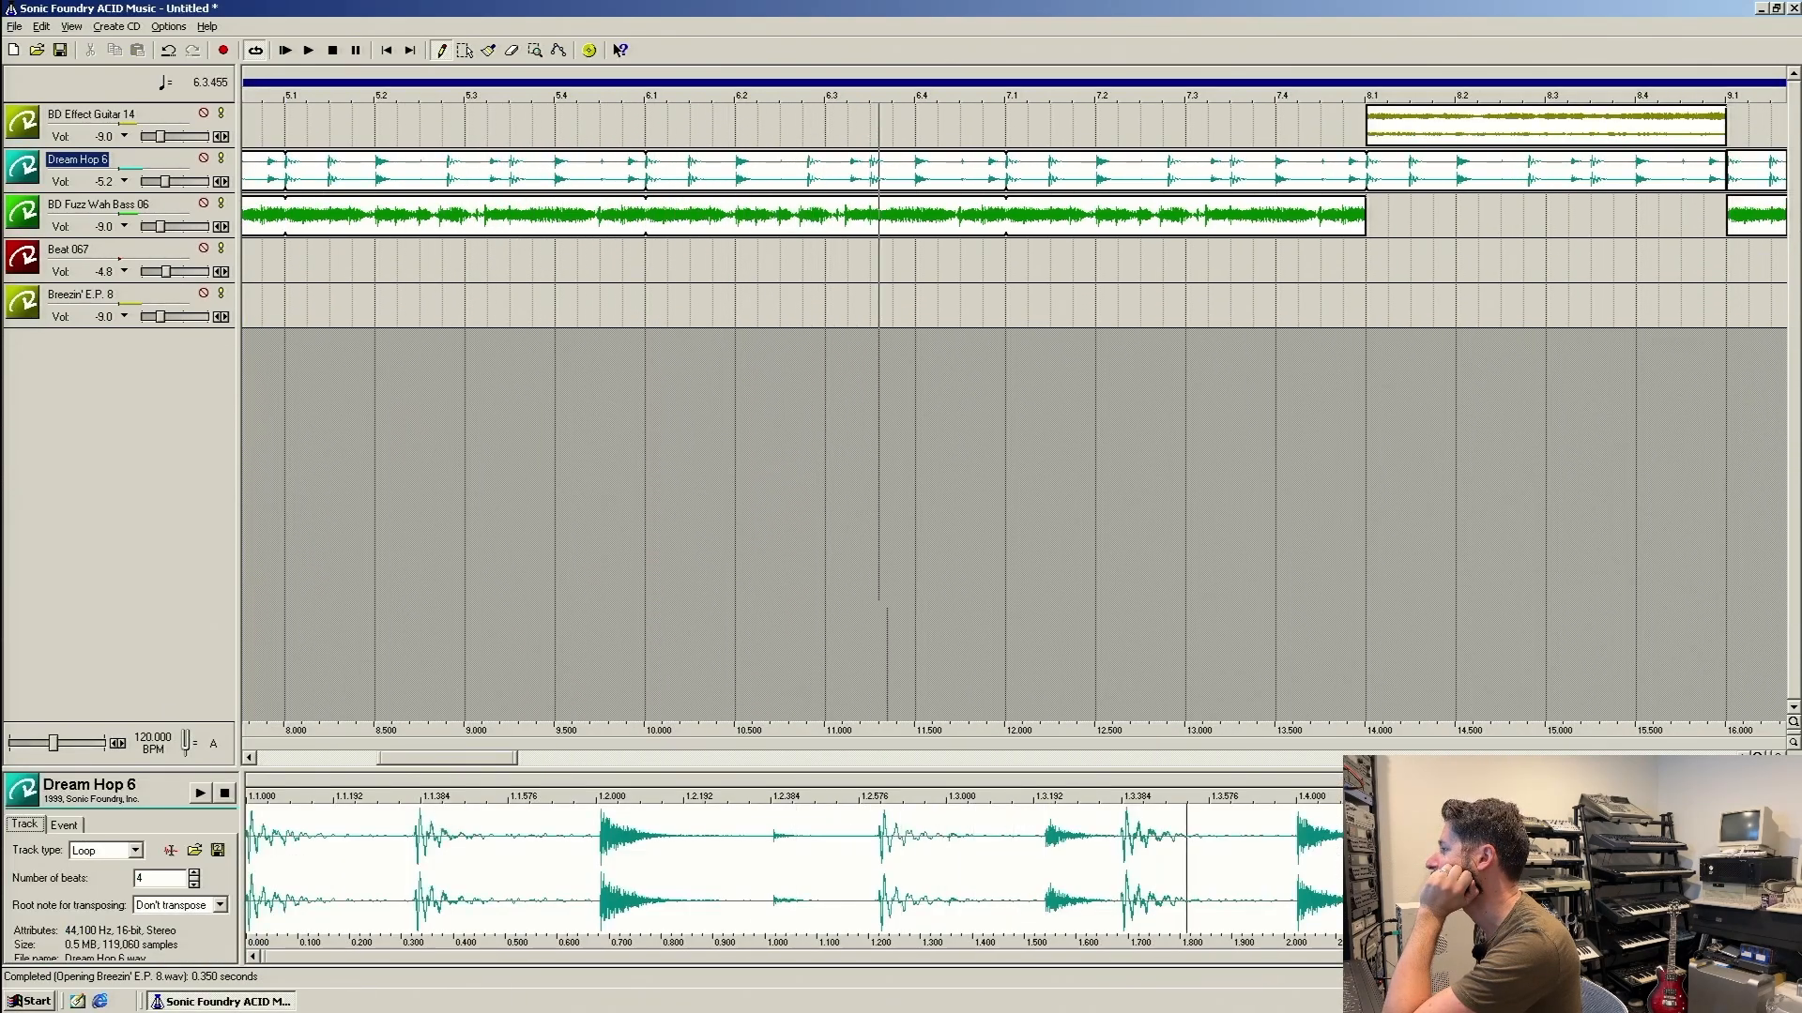
key("alt+1")
key("alt+2")
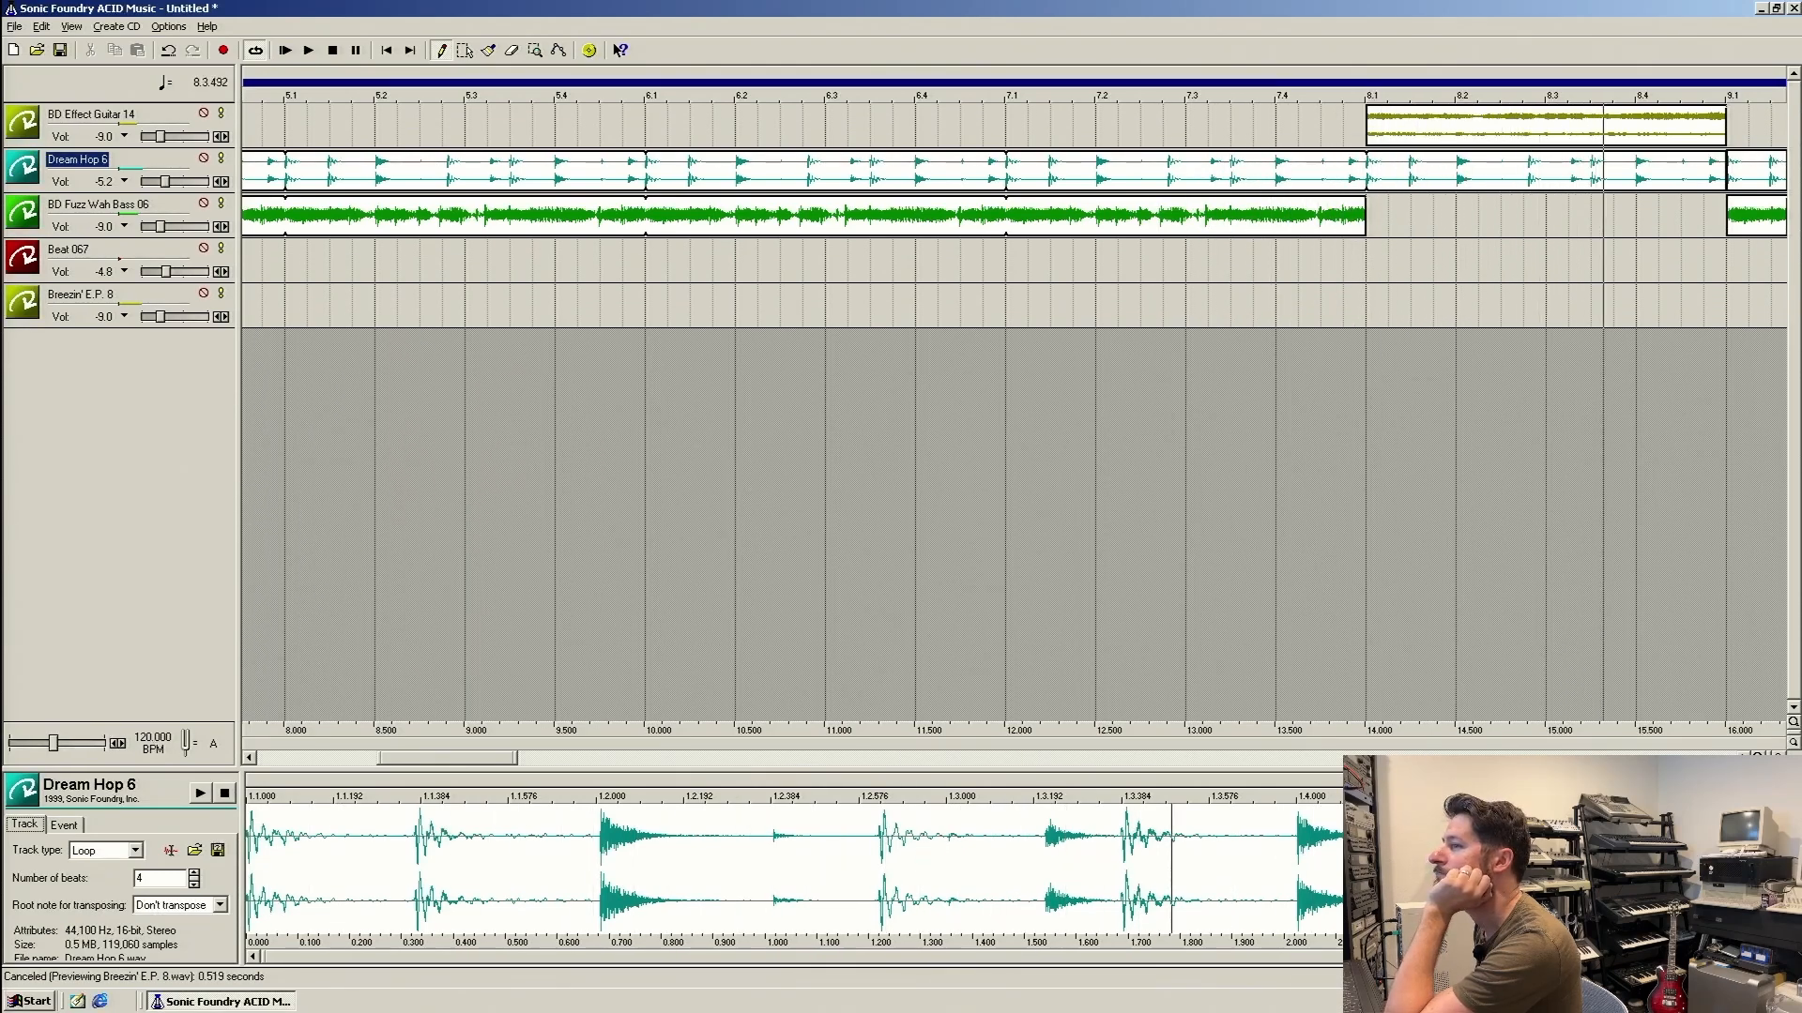
key("alt+1")
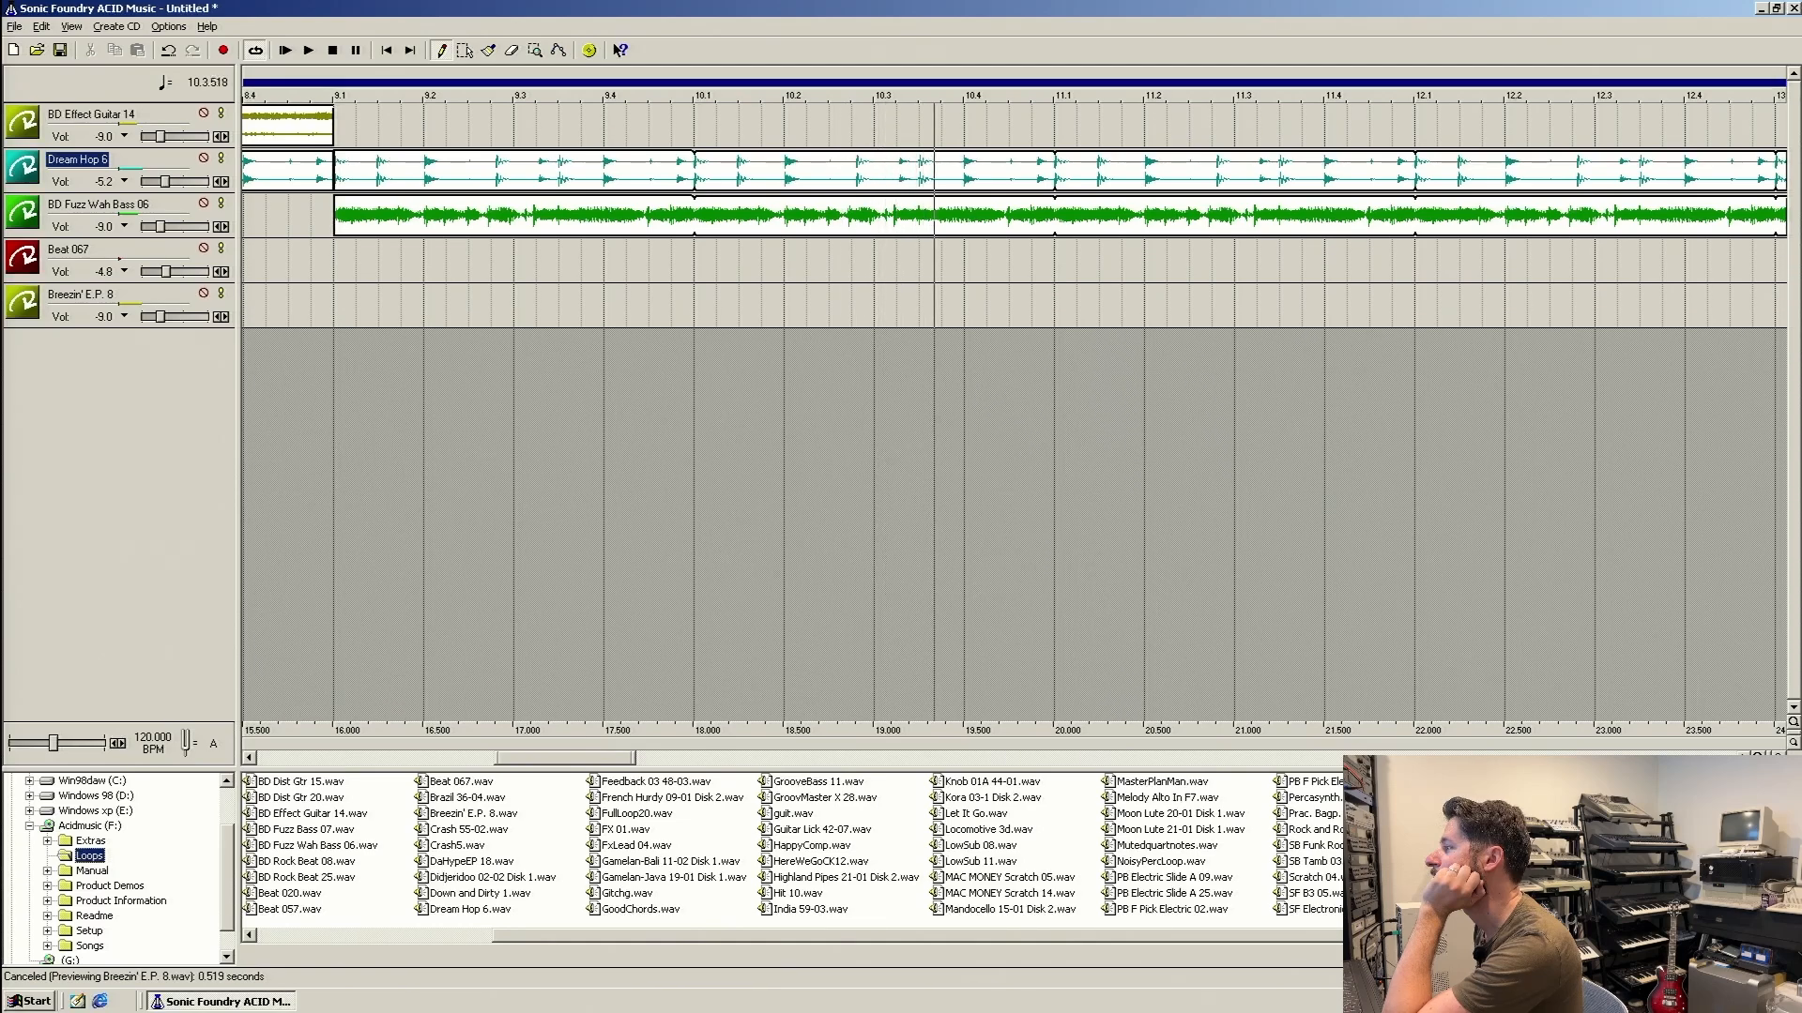
left_click_drag(1445, 936, 1677, 936)
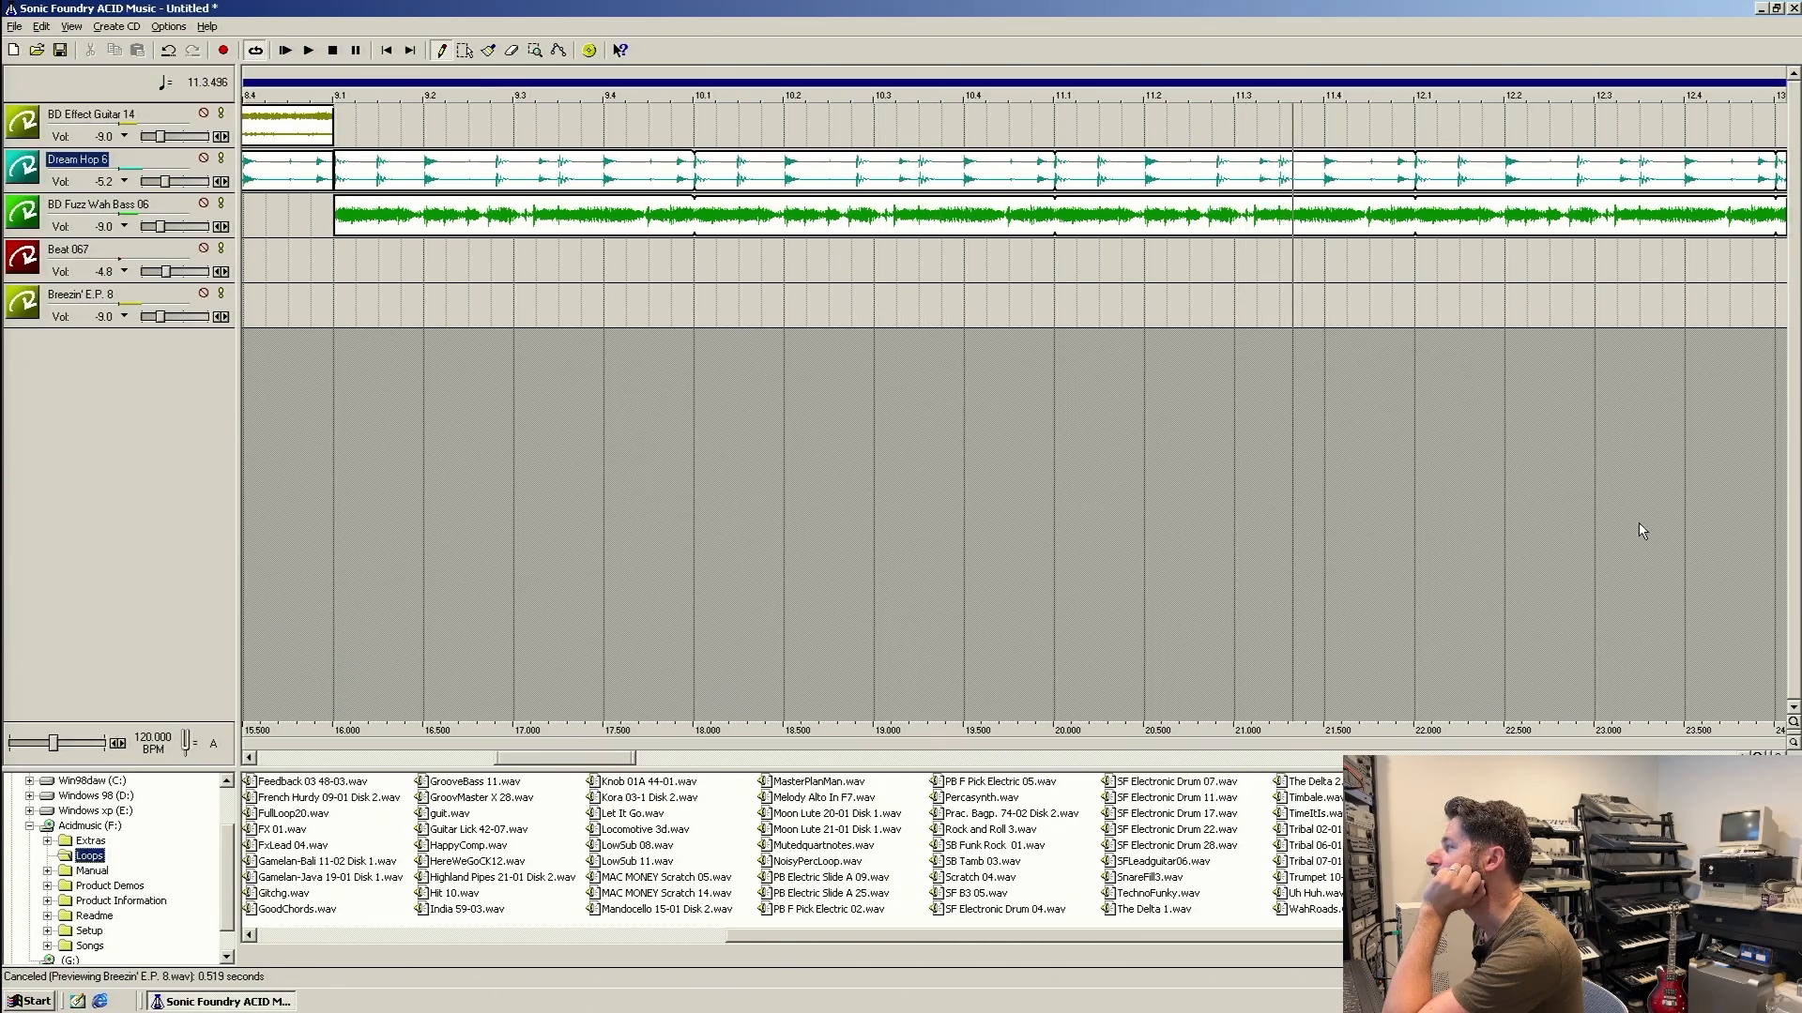
left_click(1778, 757)
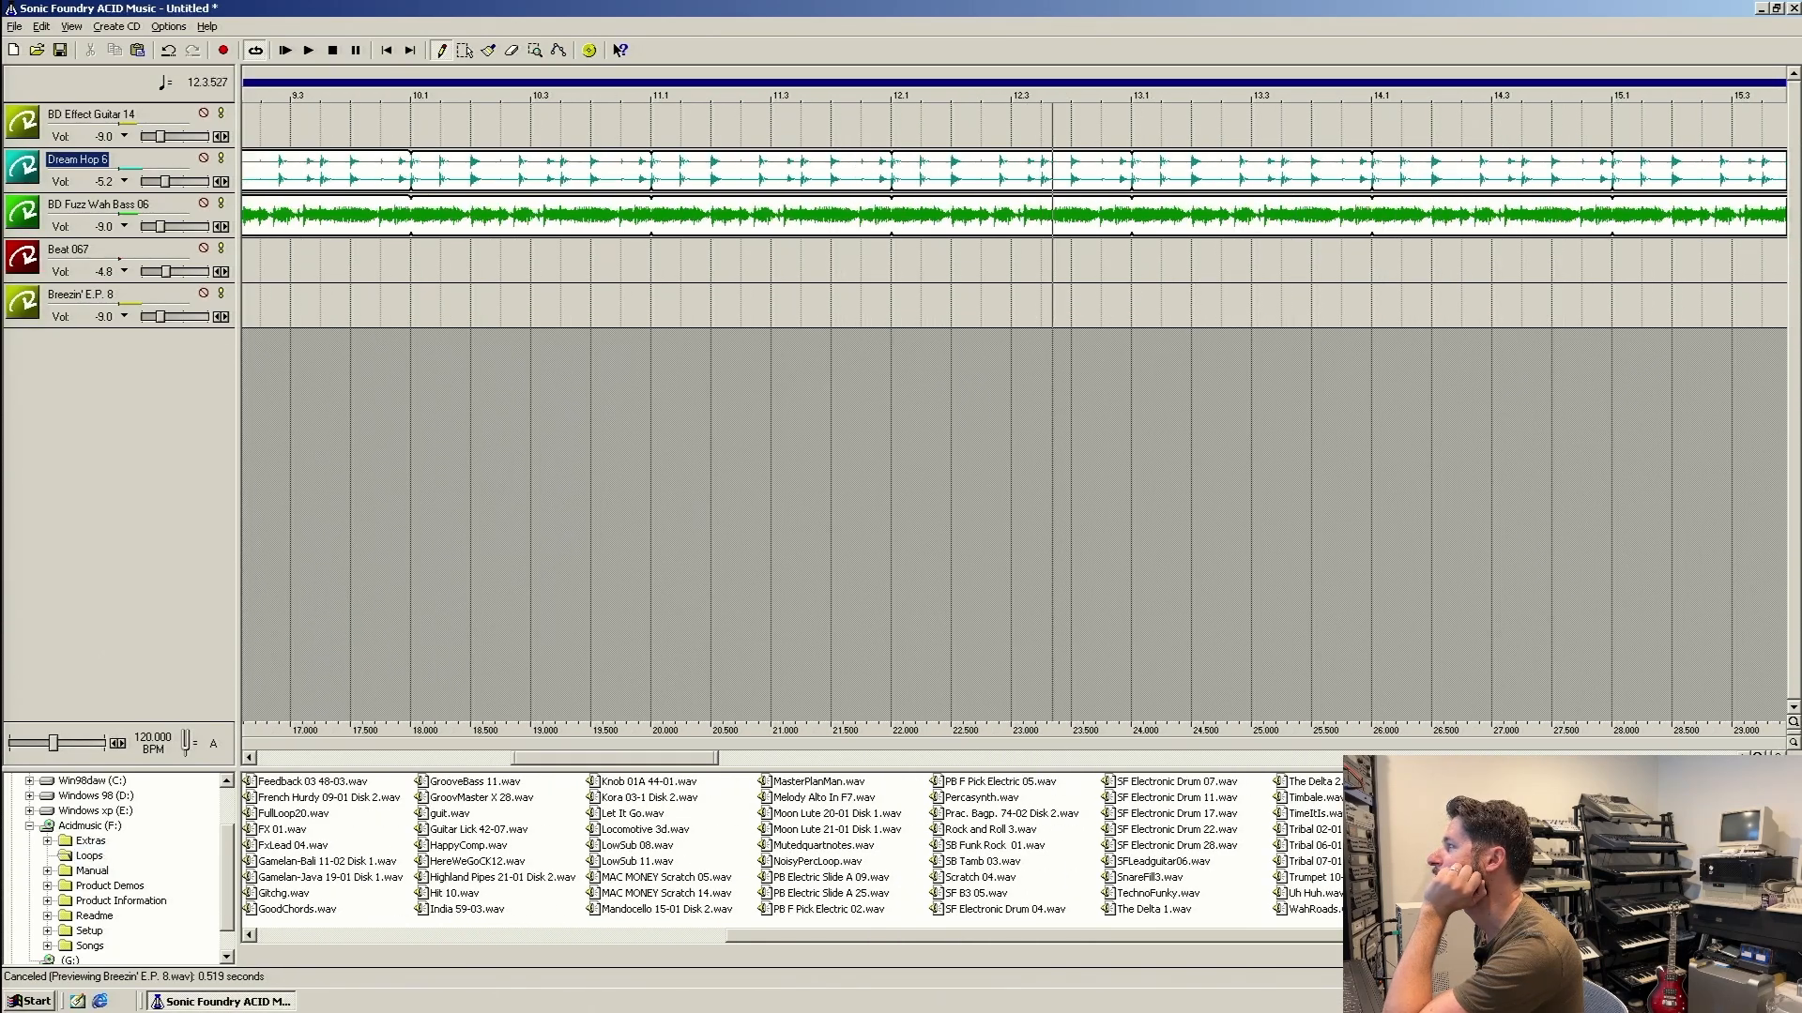
left_click(1777, 756)
left_click(1777, 756)
left_click(1777, 756)
left_click(1778, 757)
left_click(1777, 756)
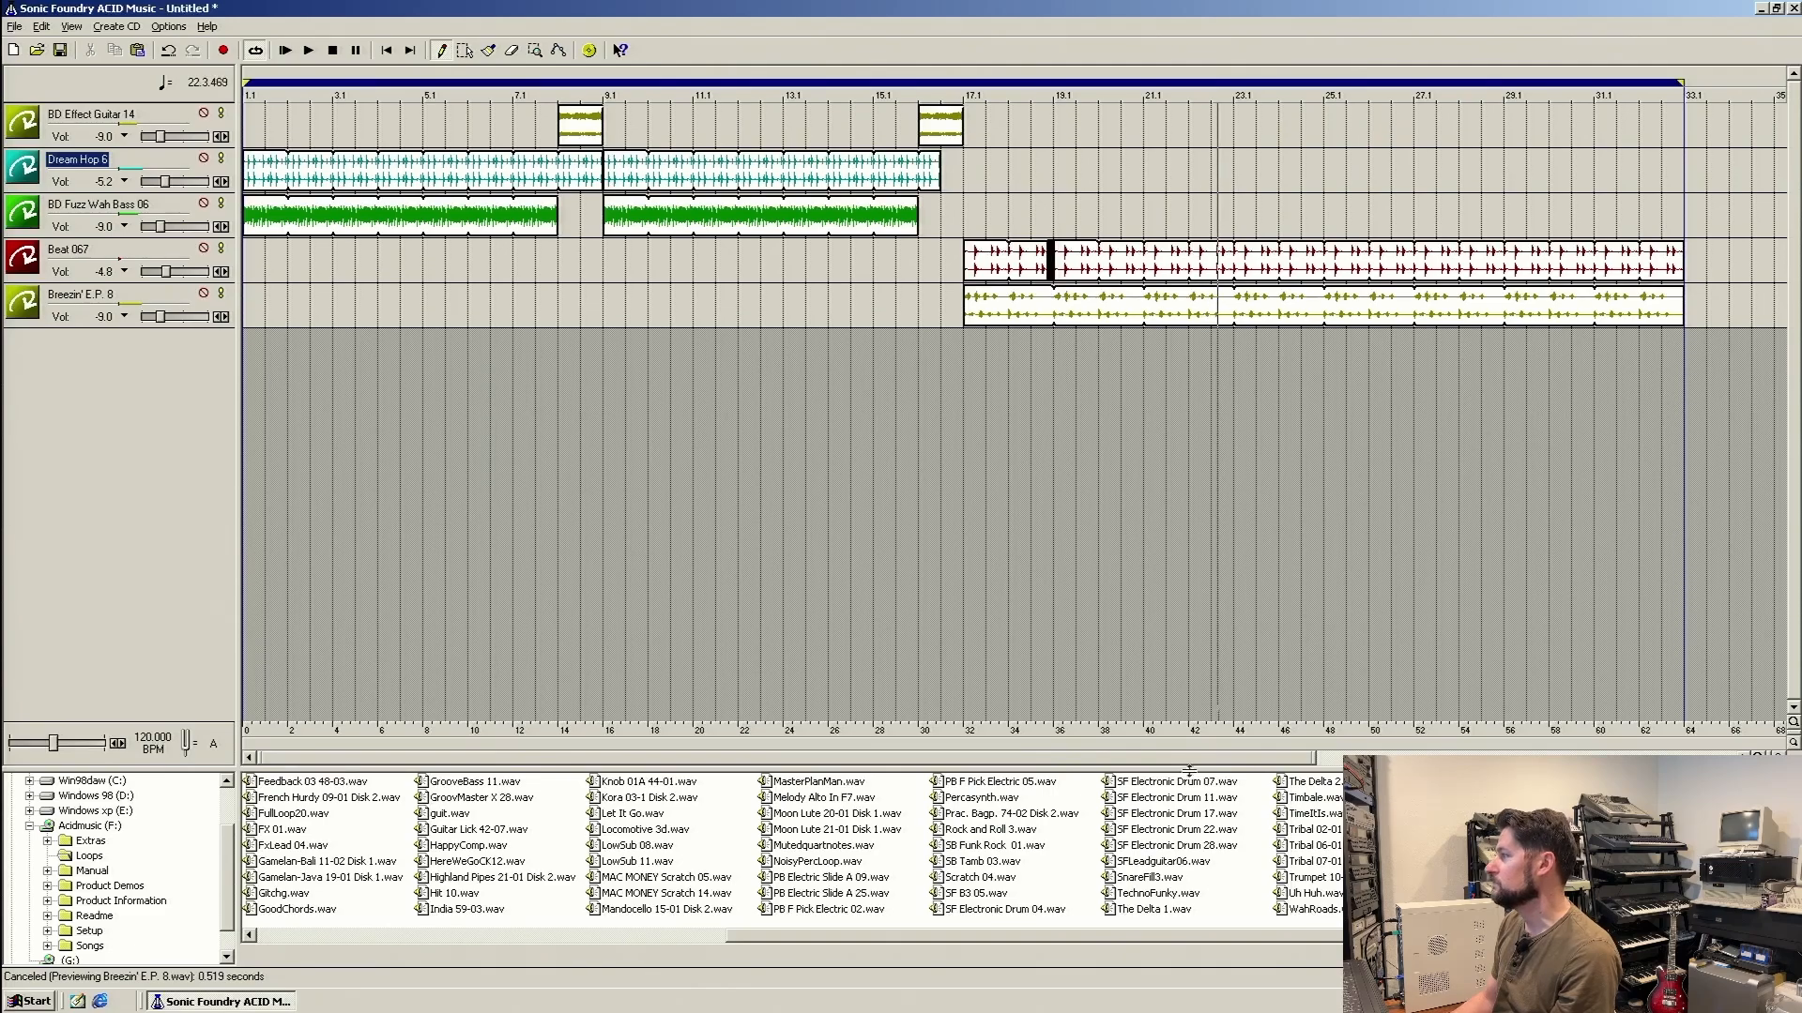
left_click_drag(1436, 819, 496, 957)
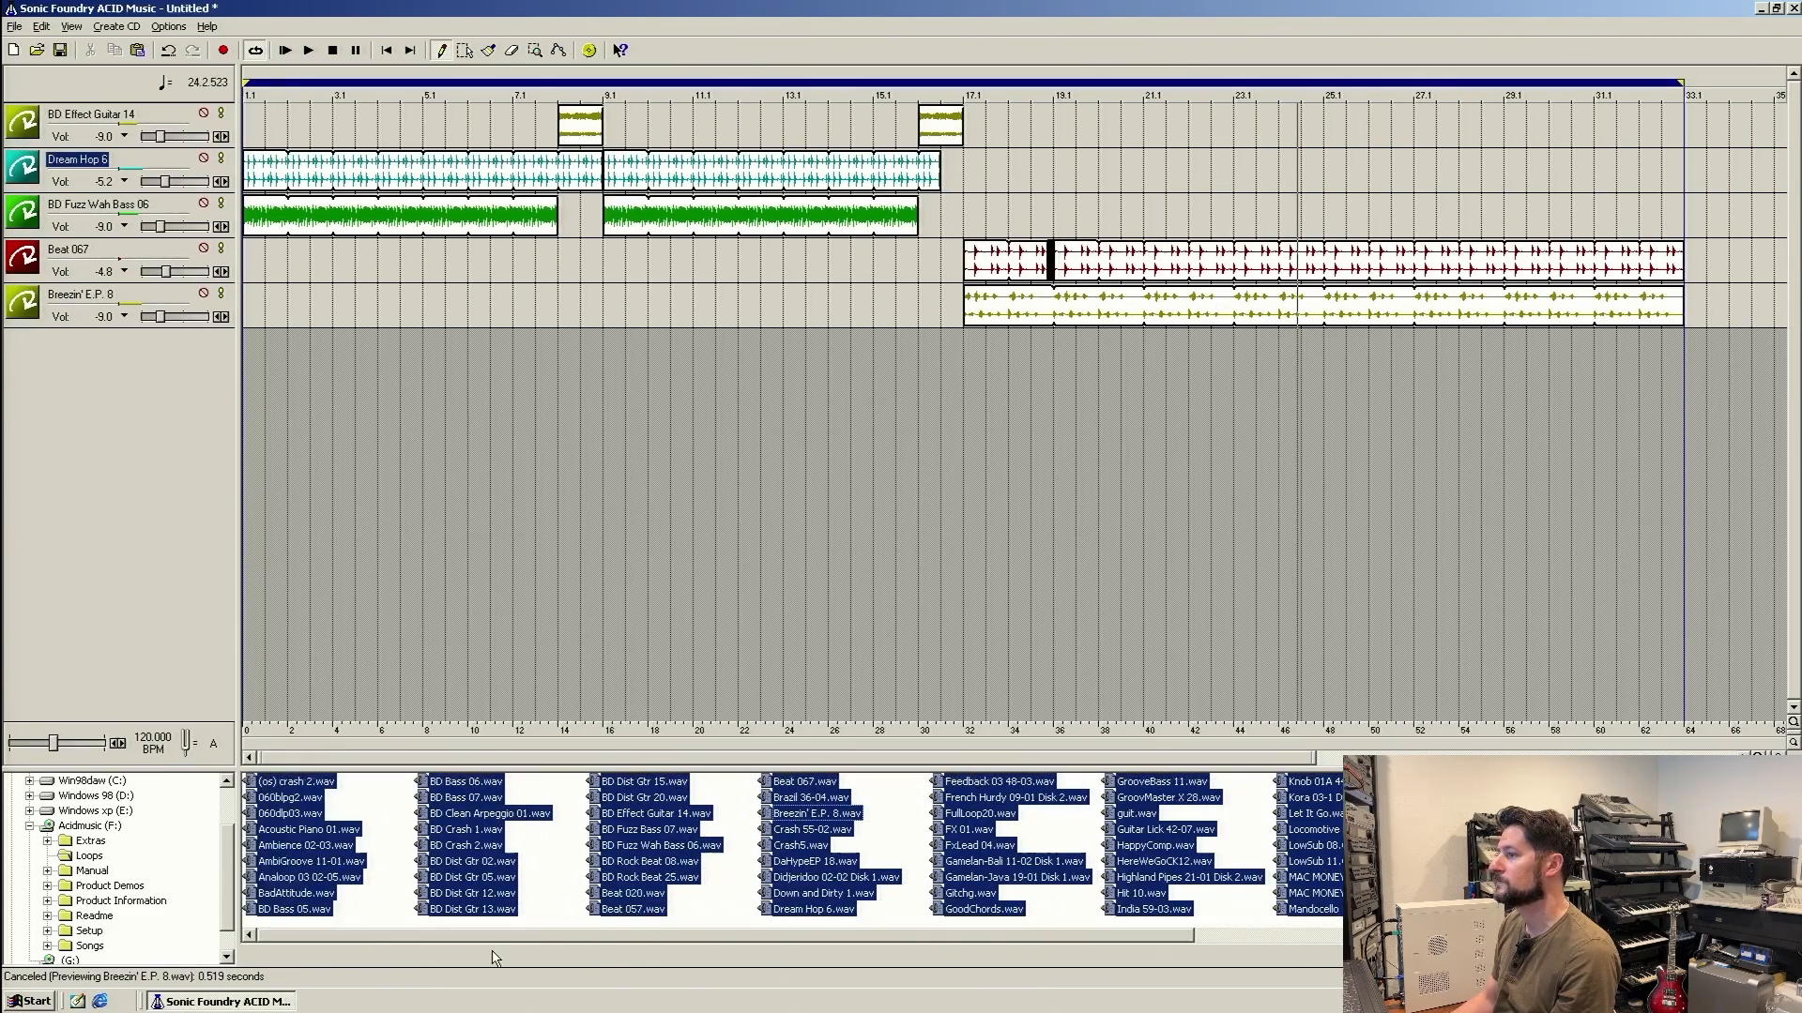
left_click(715, 924)
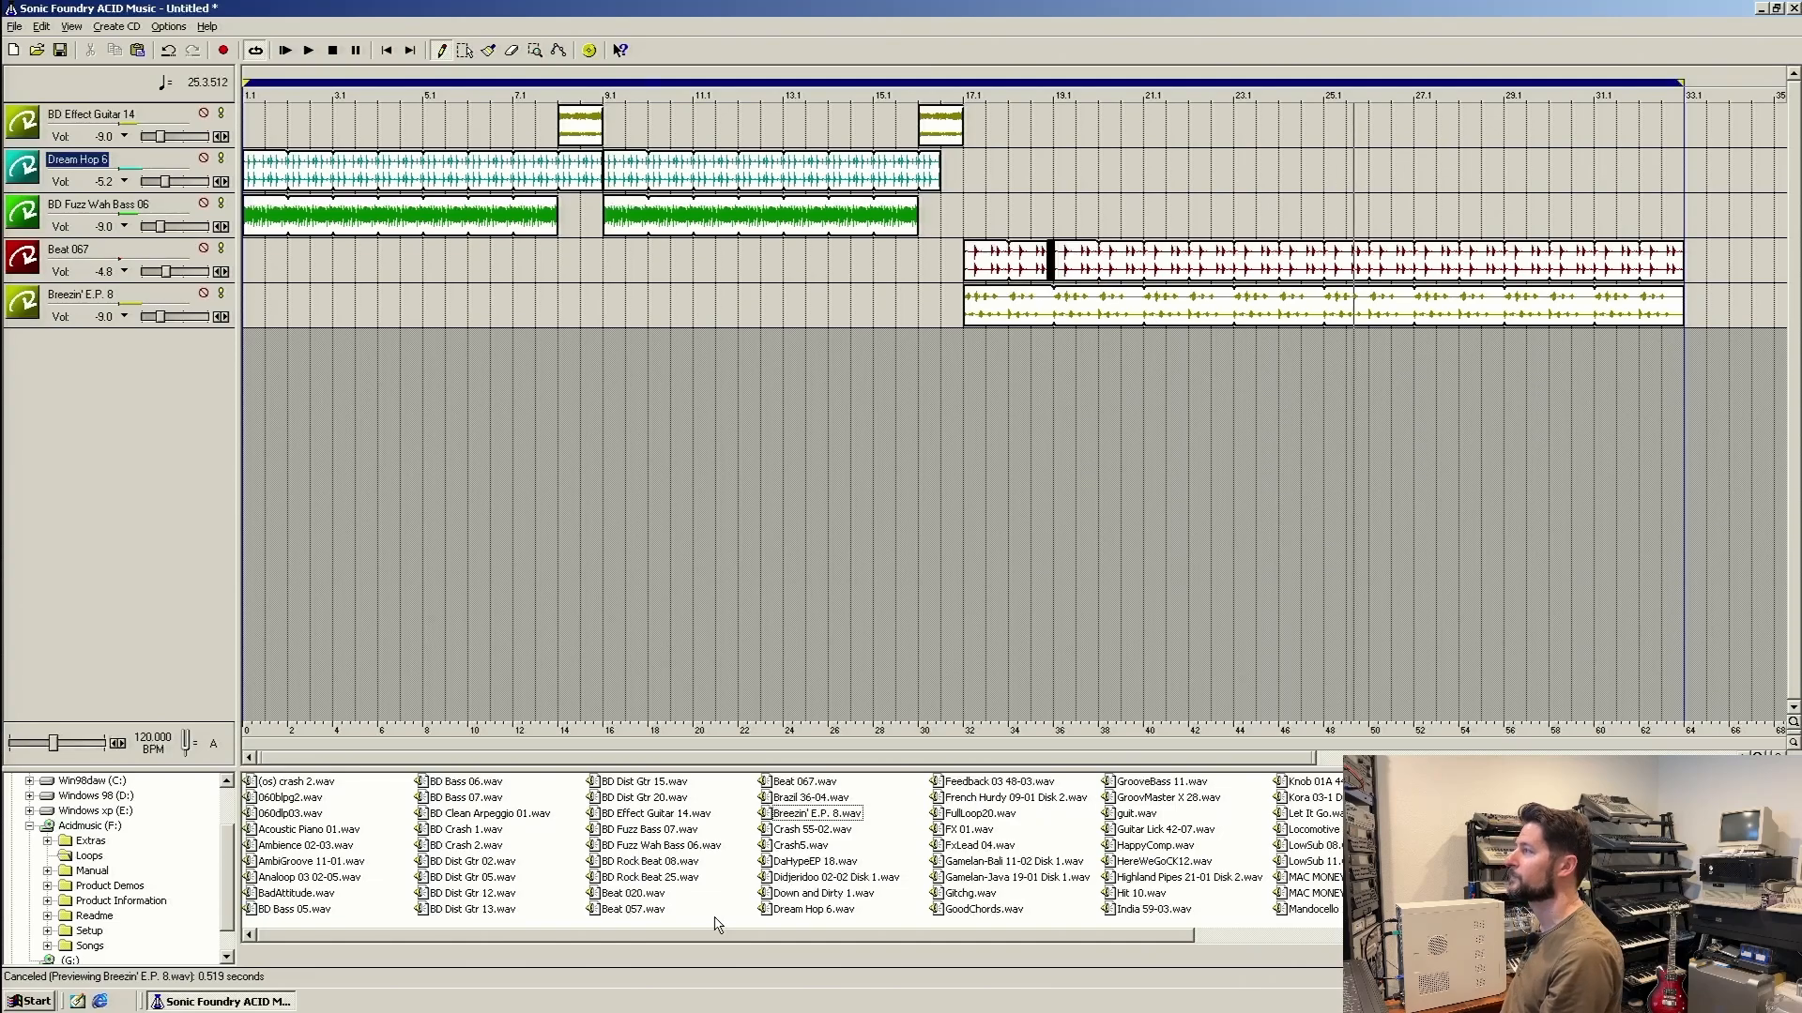
key("space")
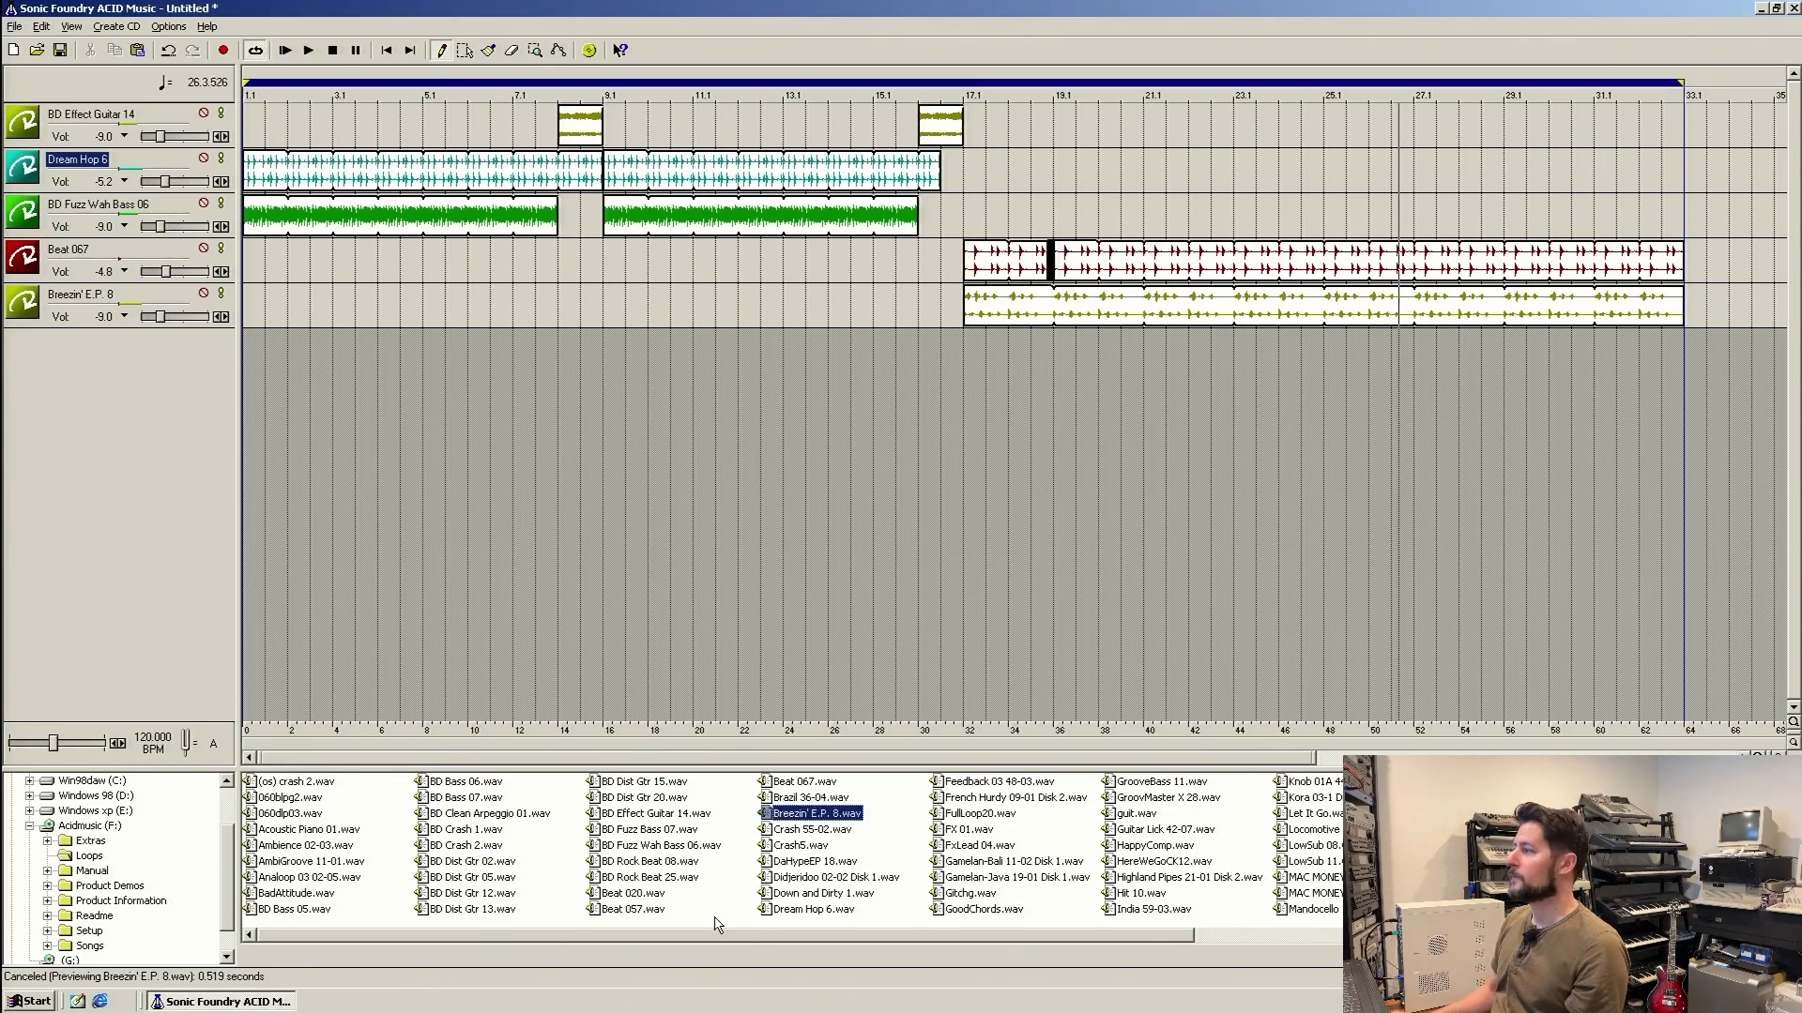
left_click(333, 51)
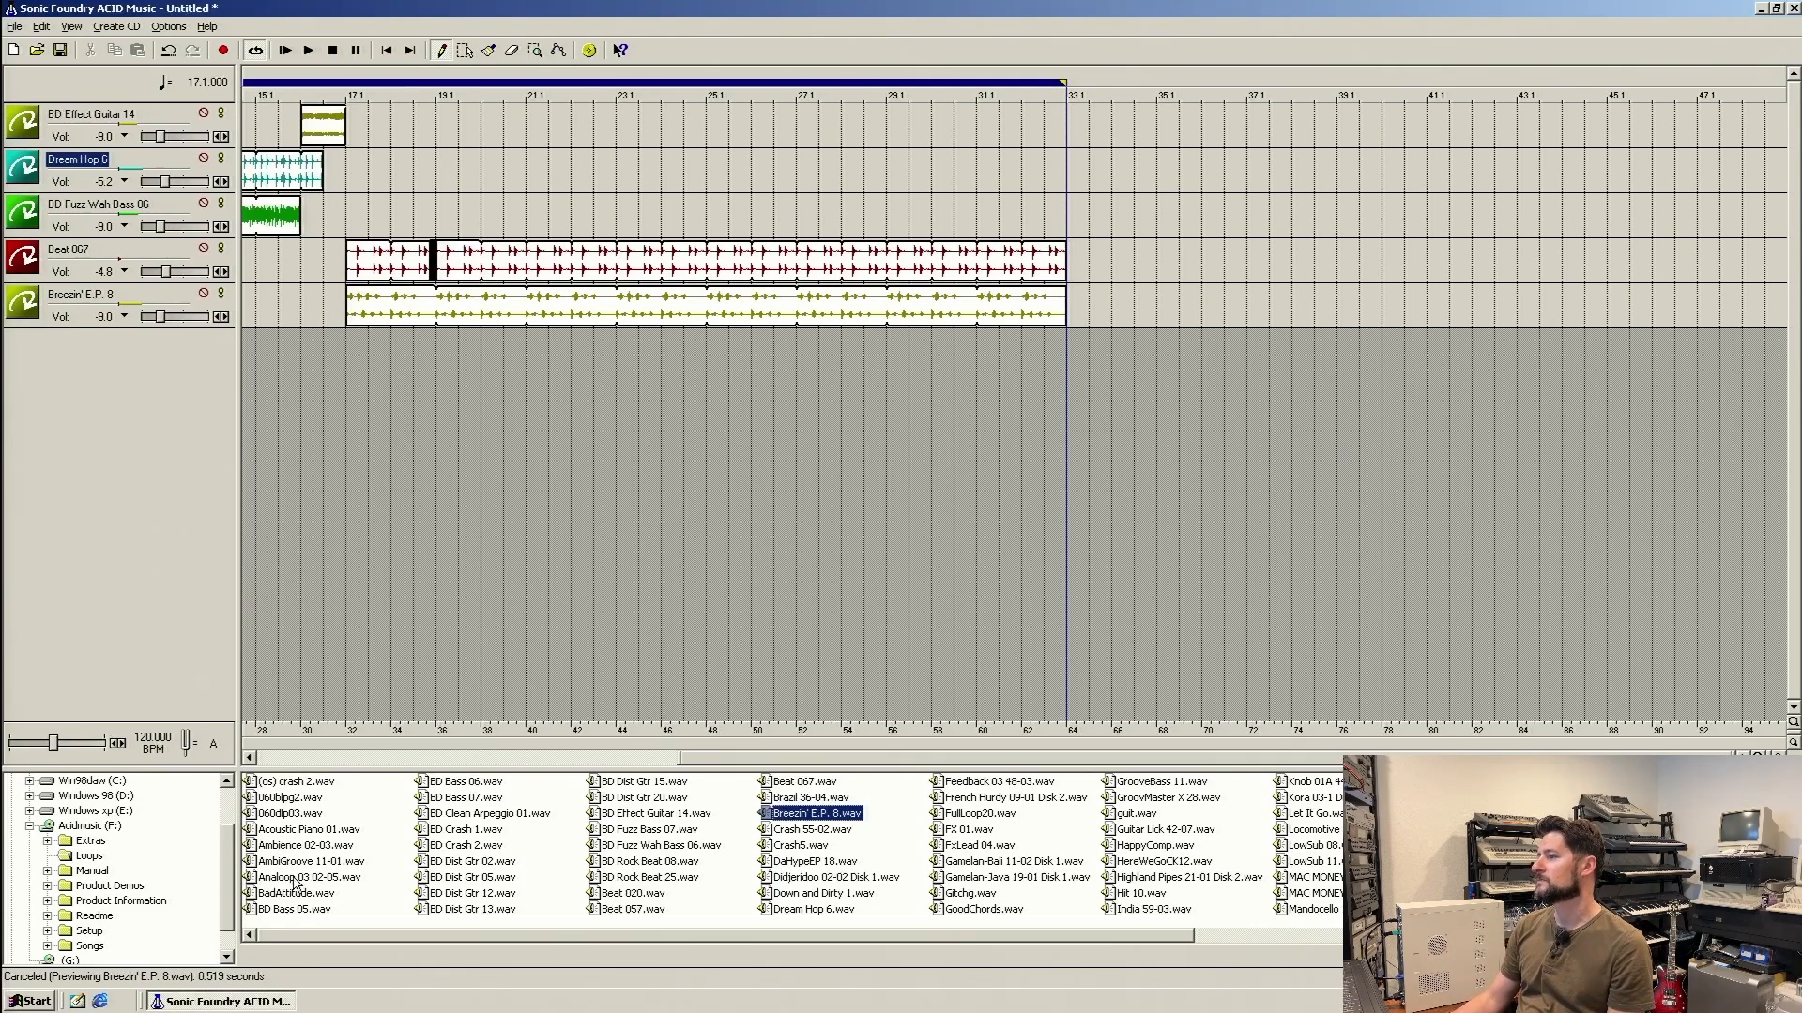
Audition several loops and crash samples, add Crash 55-02.wav as a sixth track and draw one crash hit at bar 9.
left_click(295, 879)
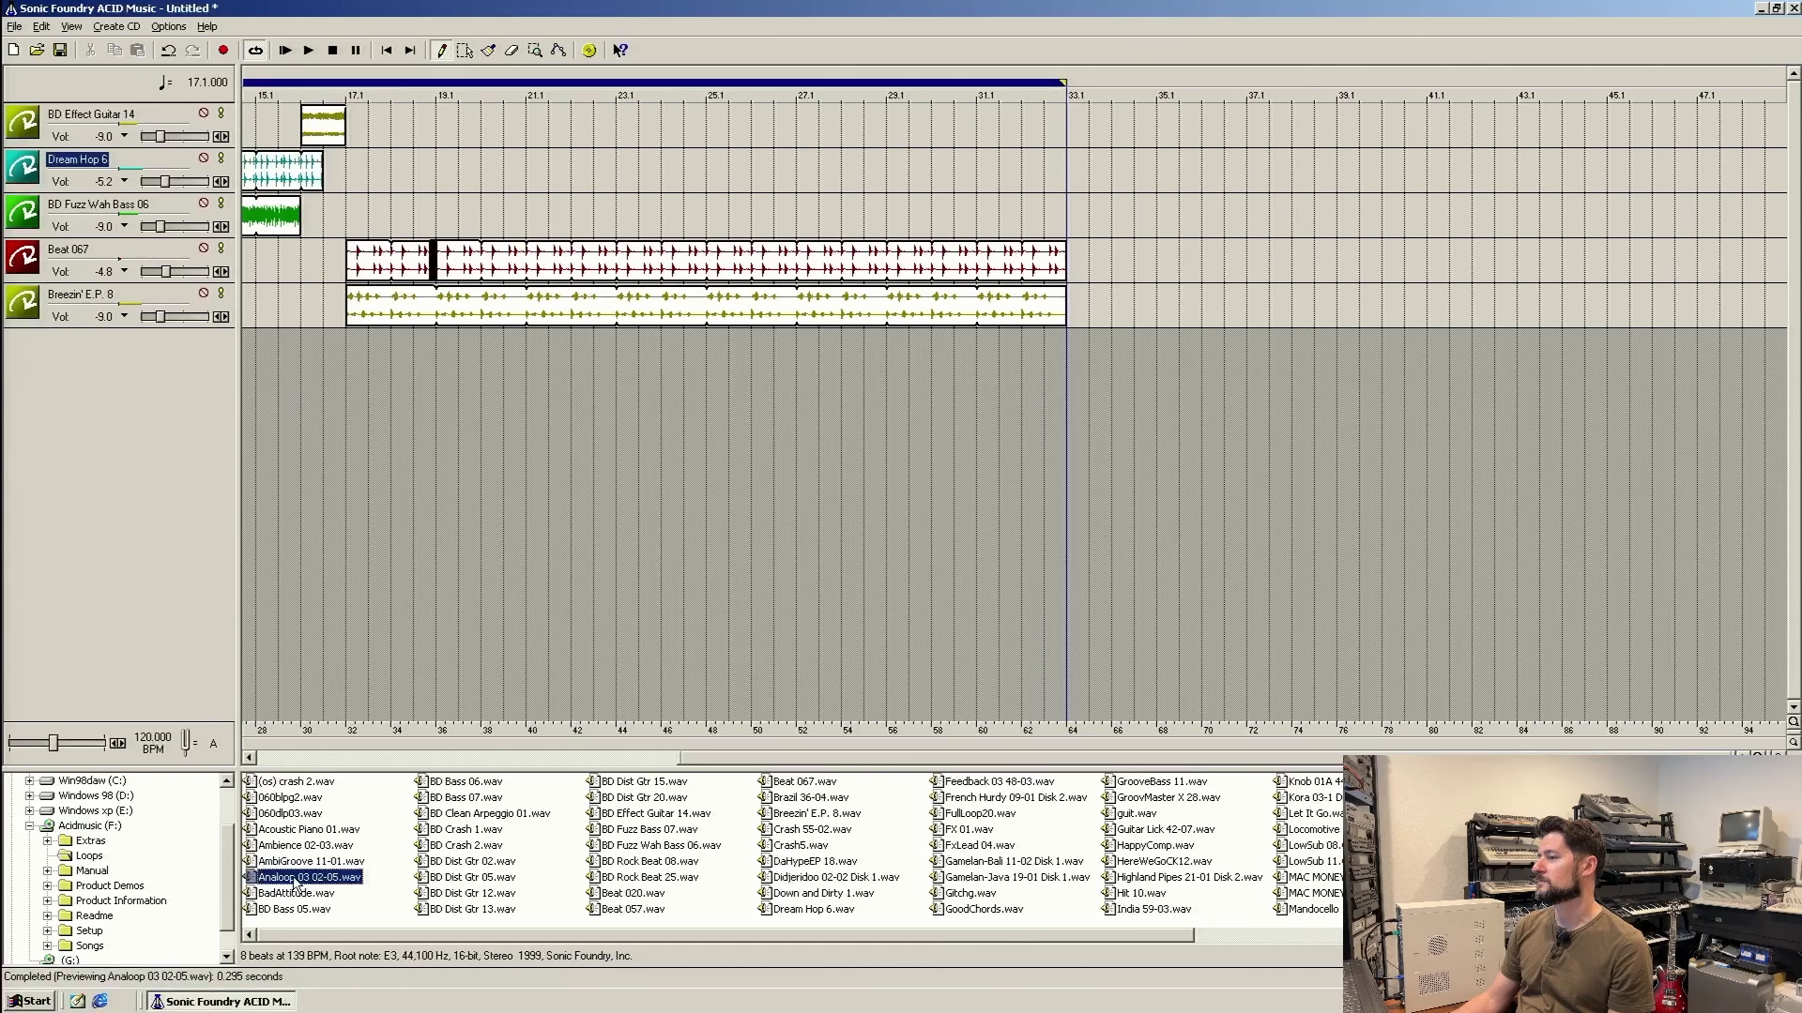
left_click(296, 894)
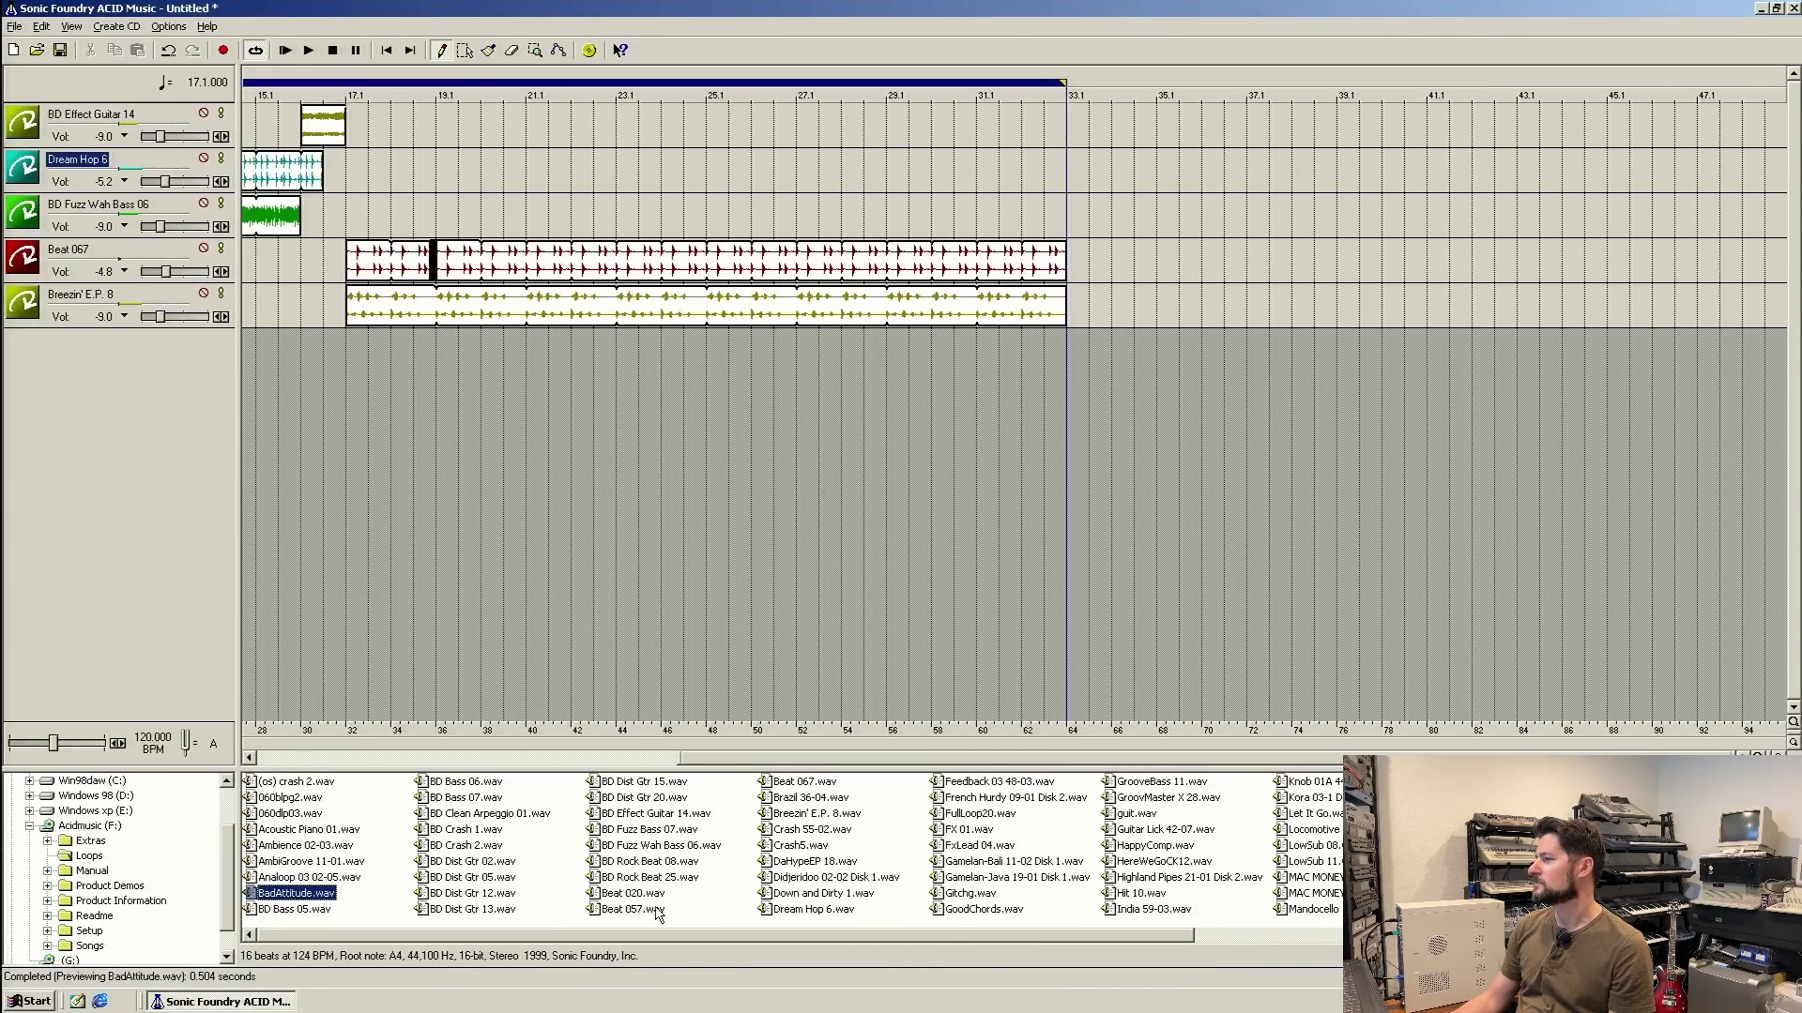
left_click(823, 848)
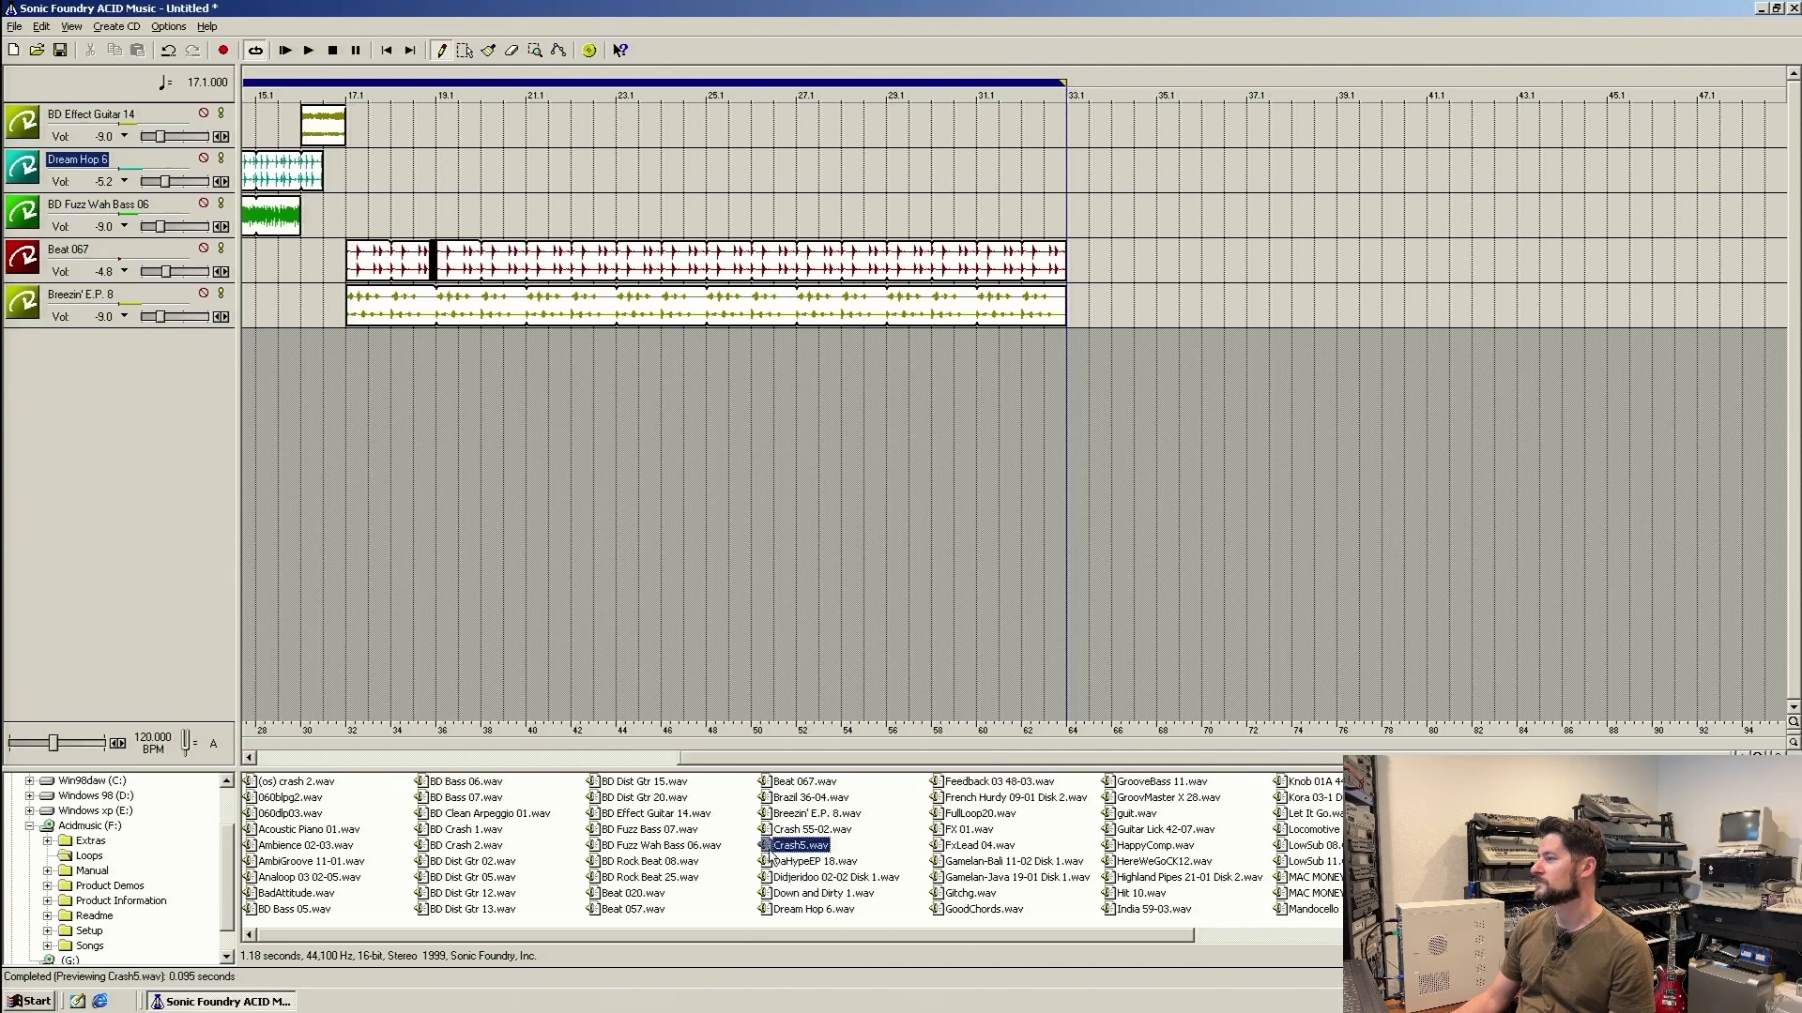
left_click(794, 830)
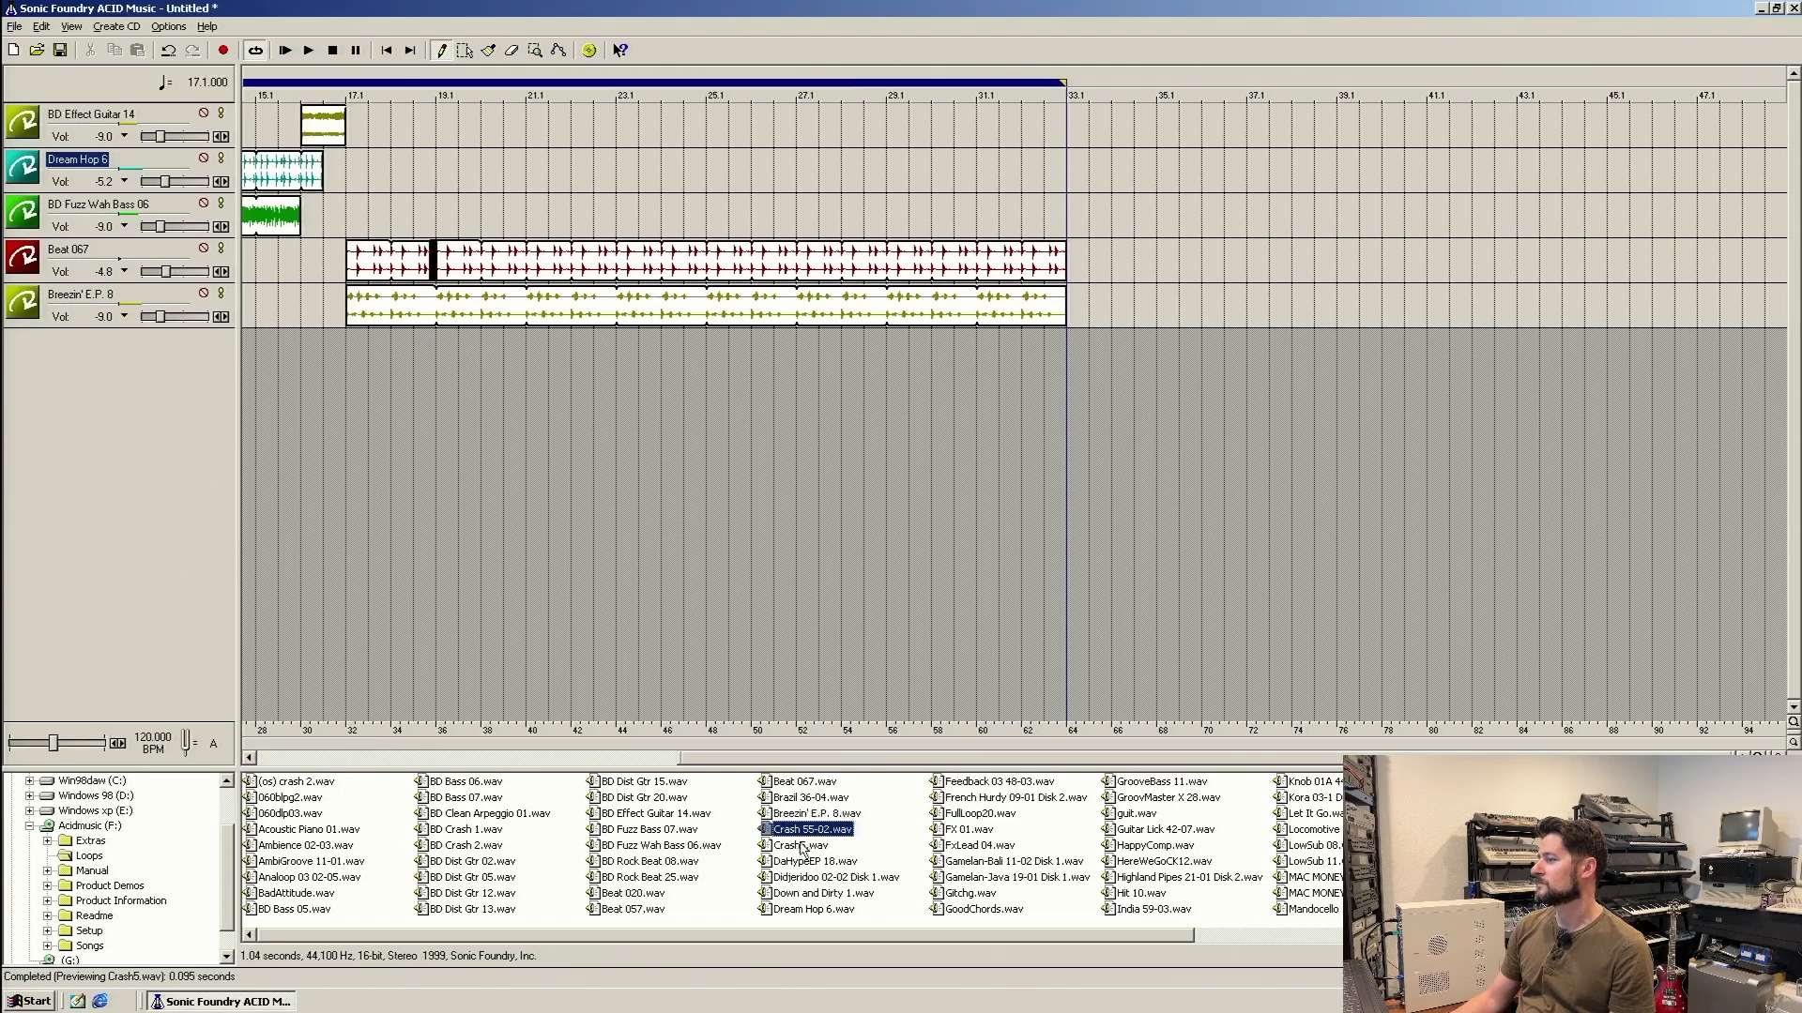
left_click_drag(764, 758, 479, 781)
left_click(802, 848)
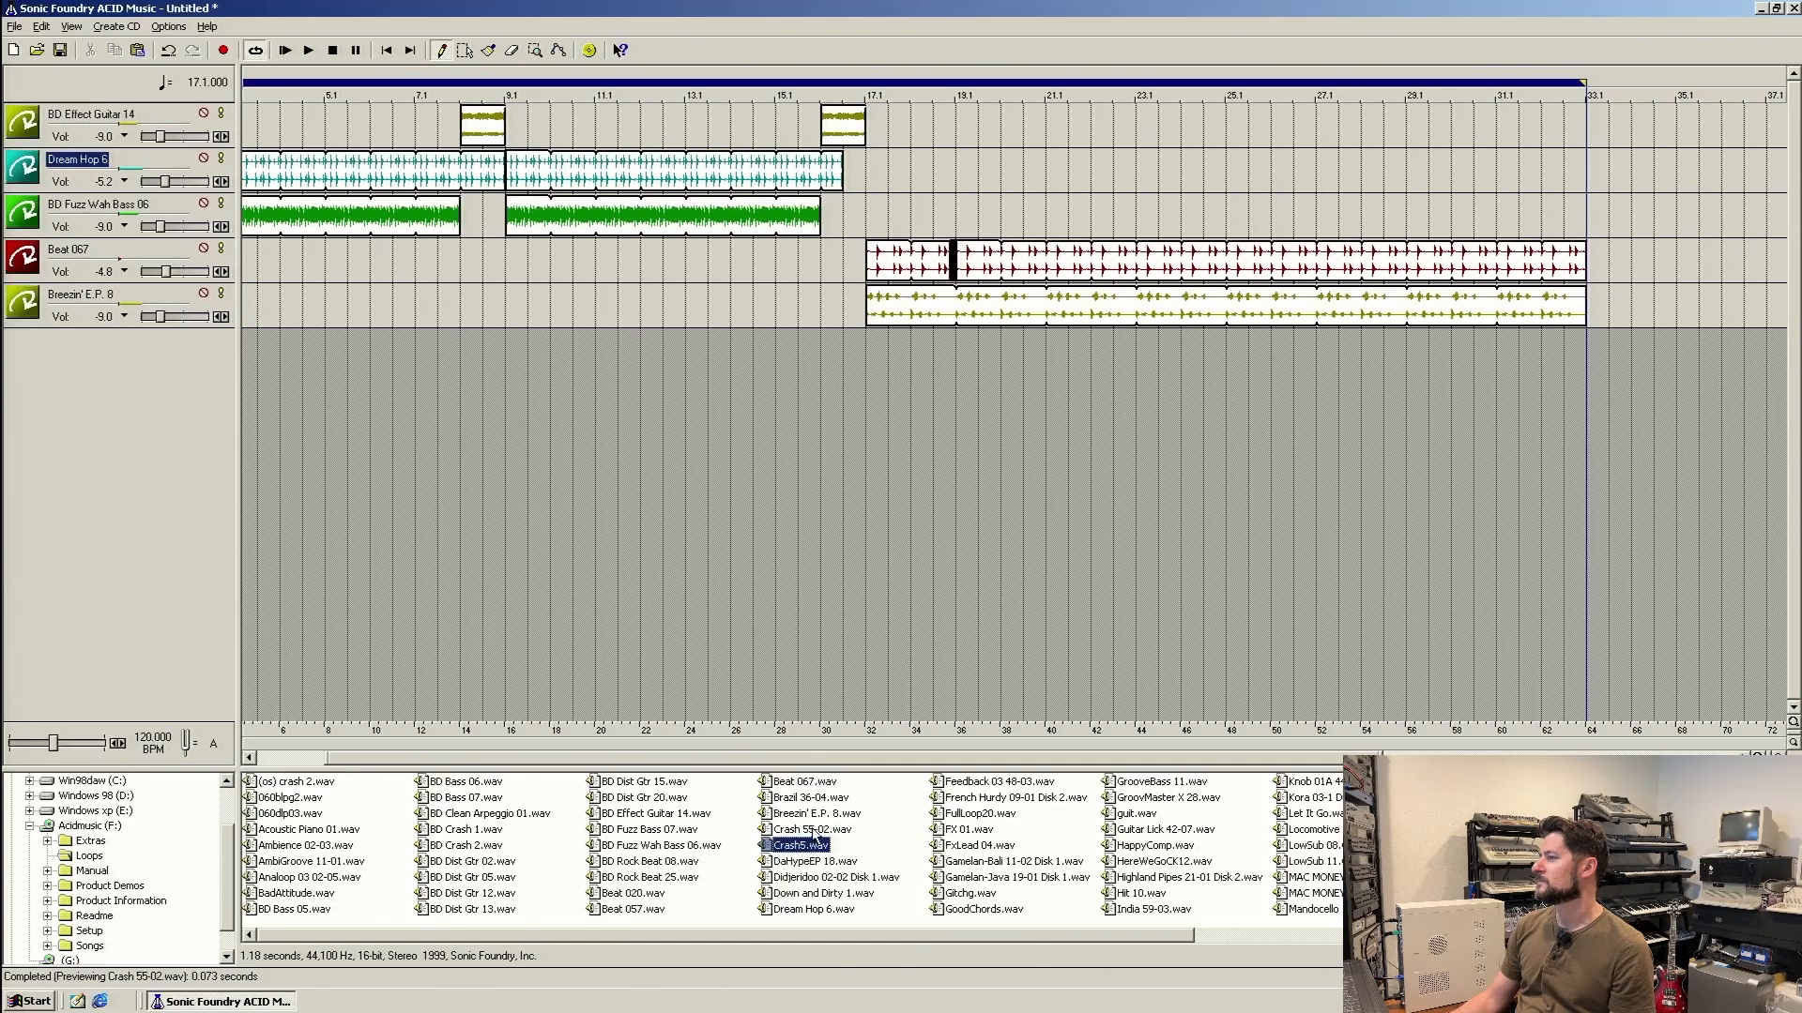
left_click(812, 835)
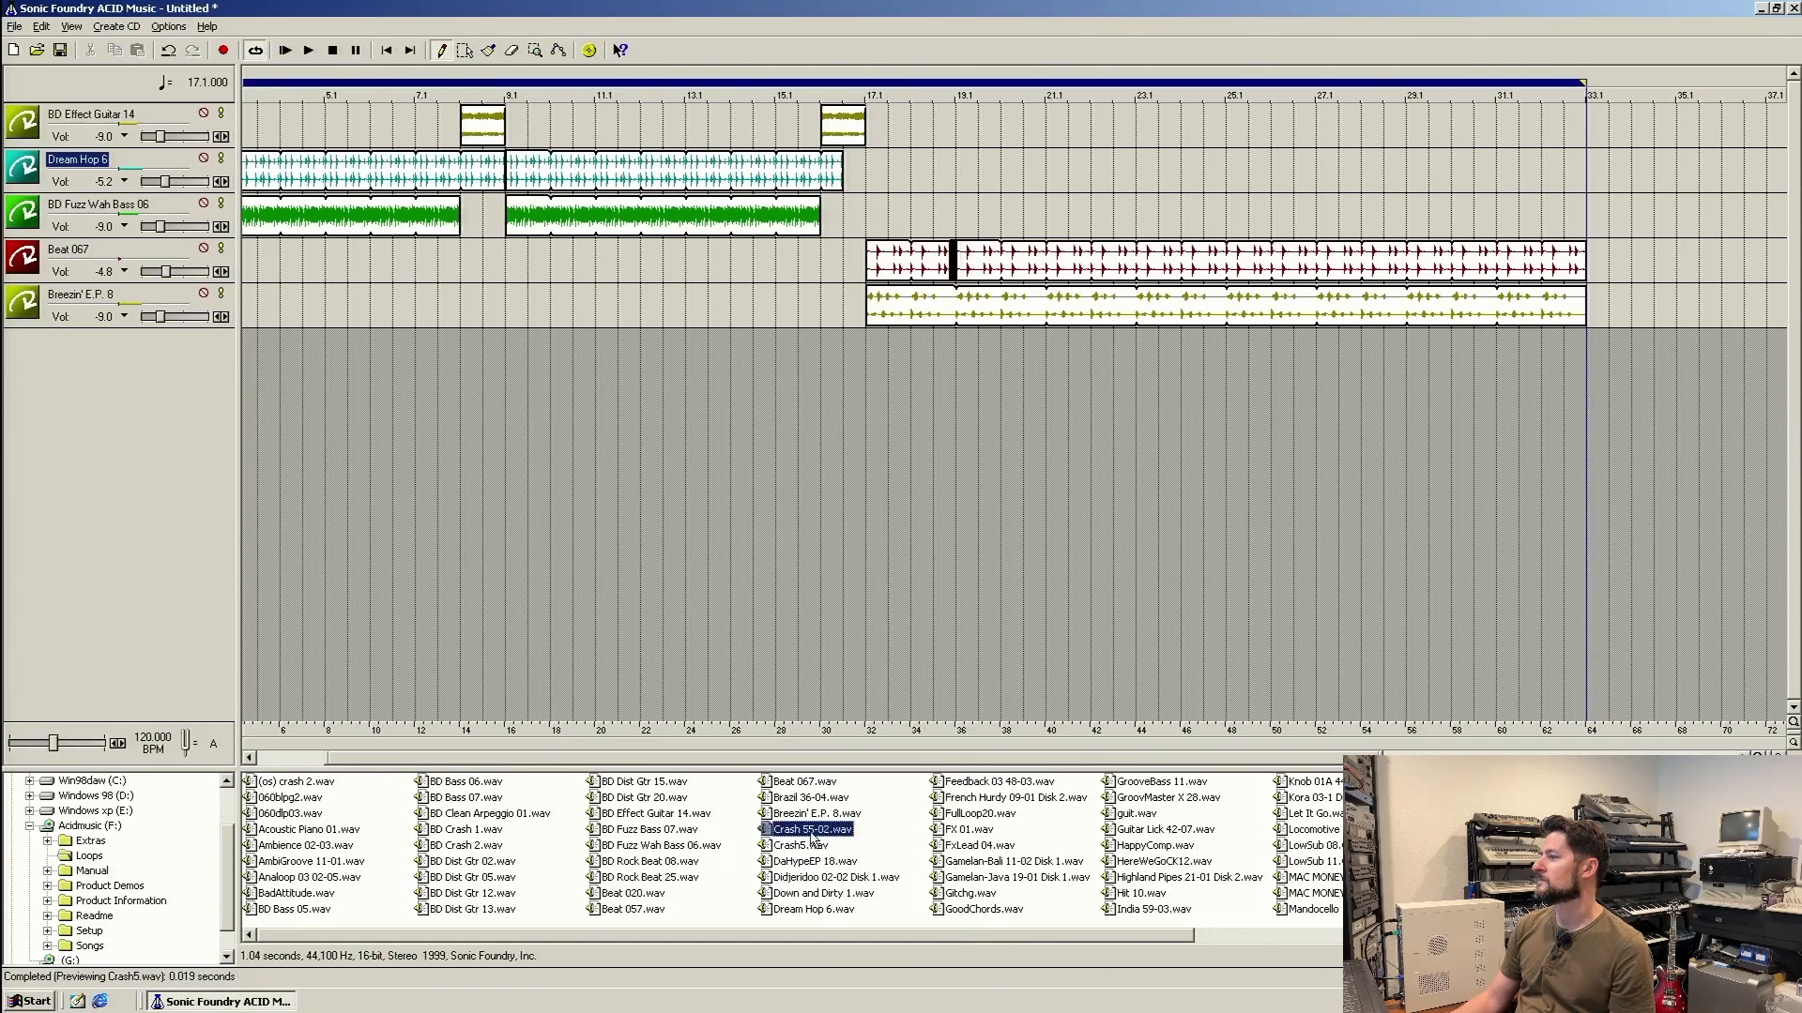
left_click_drag(812, 835, 105, 422)
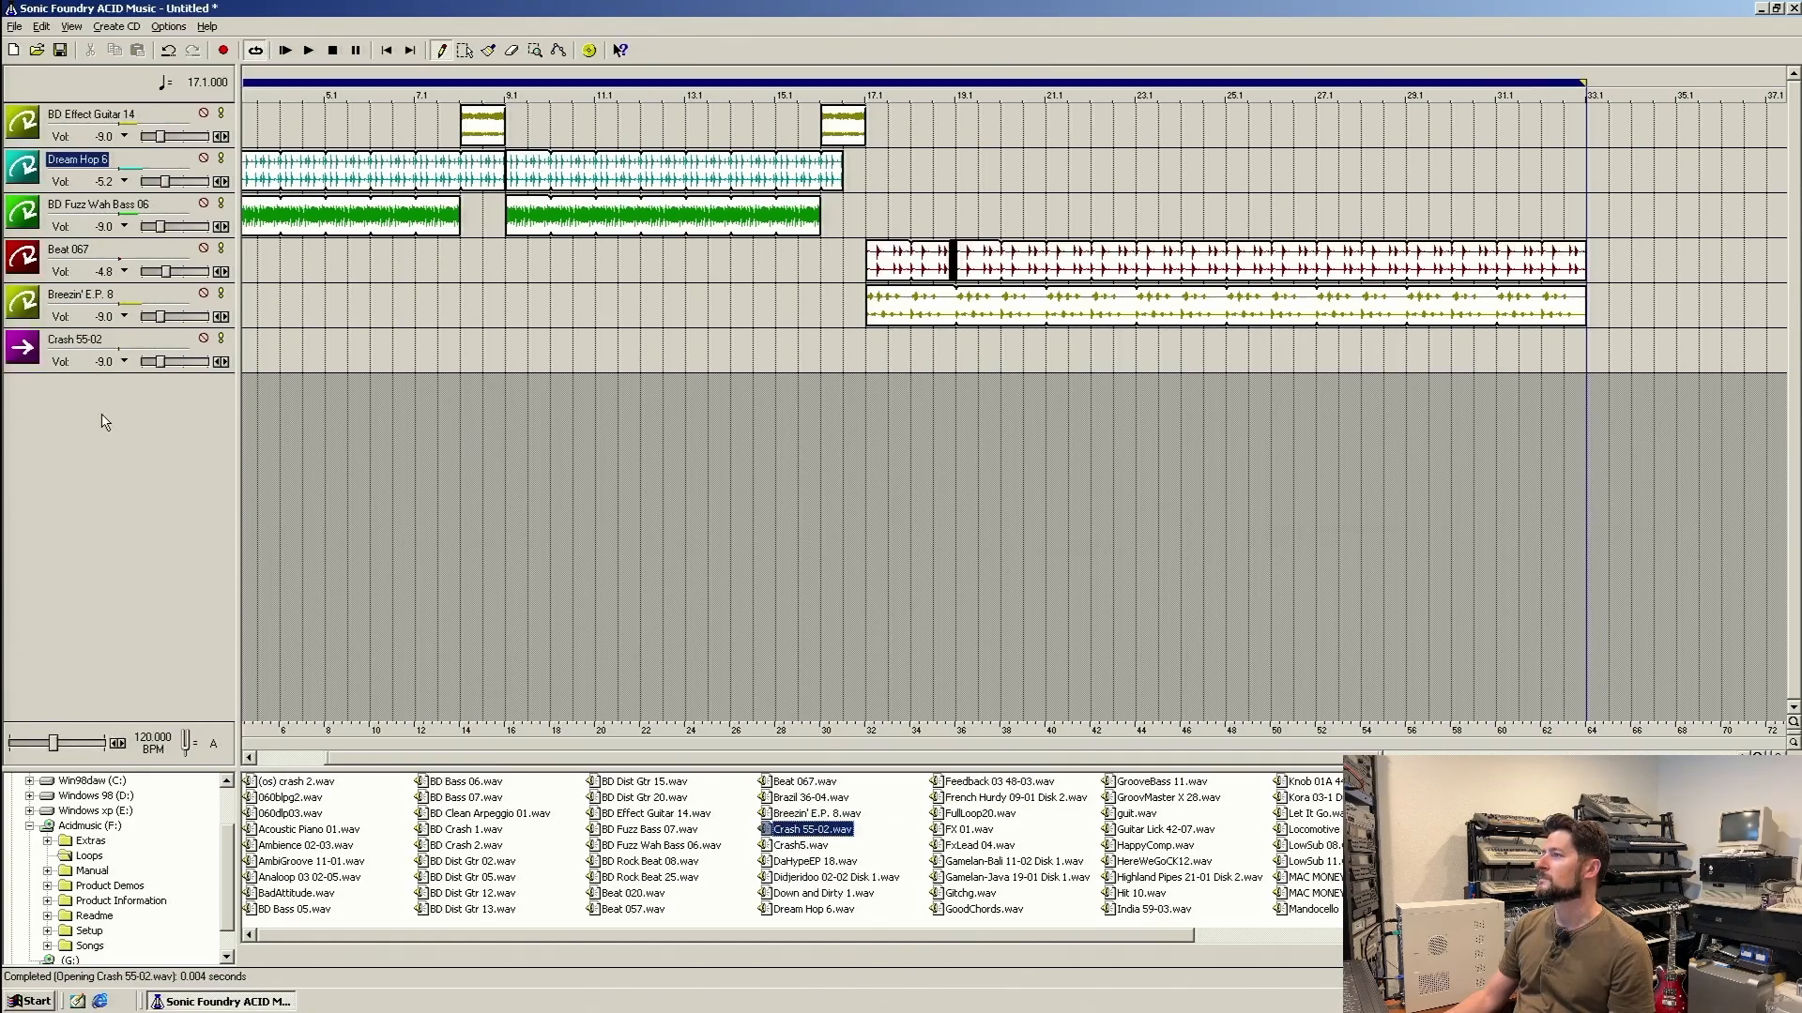
left_click(518, 338)
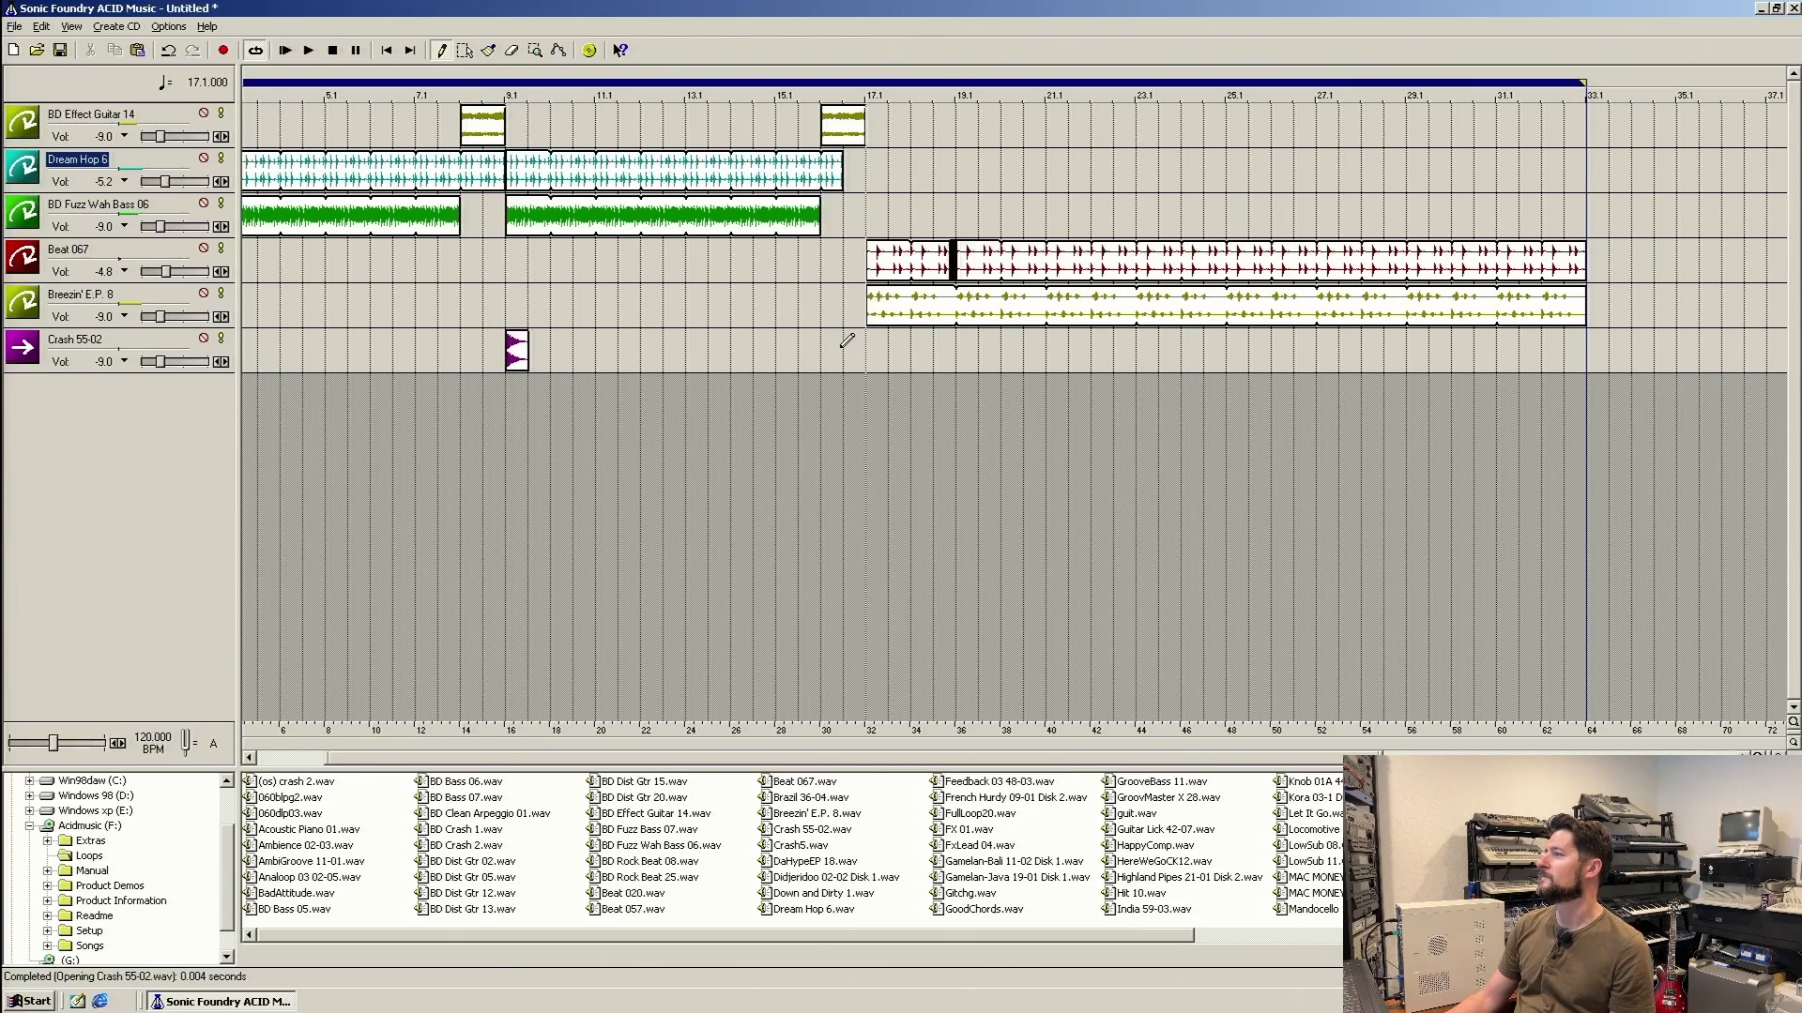
Draw a second Crash 55-02 hit at bar 17 and play the song from the start.
left_click(869, 345)
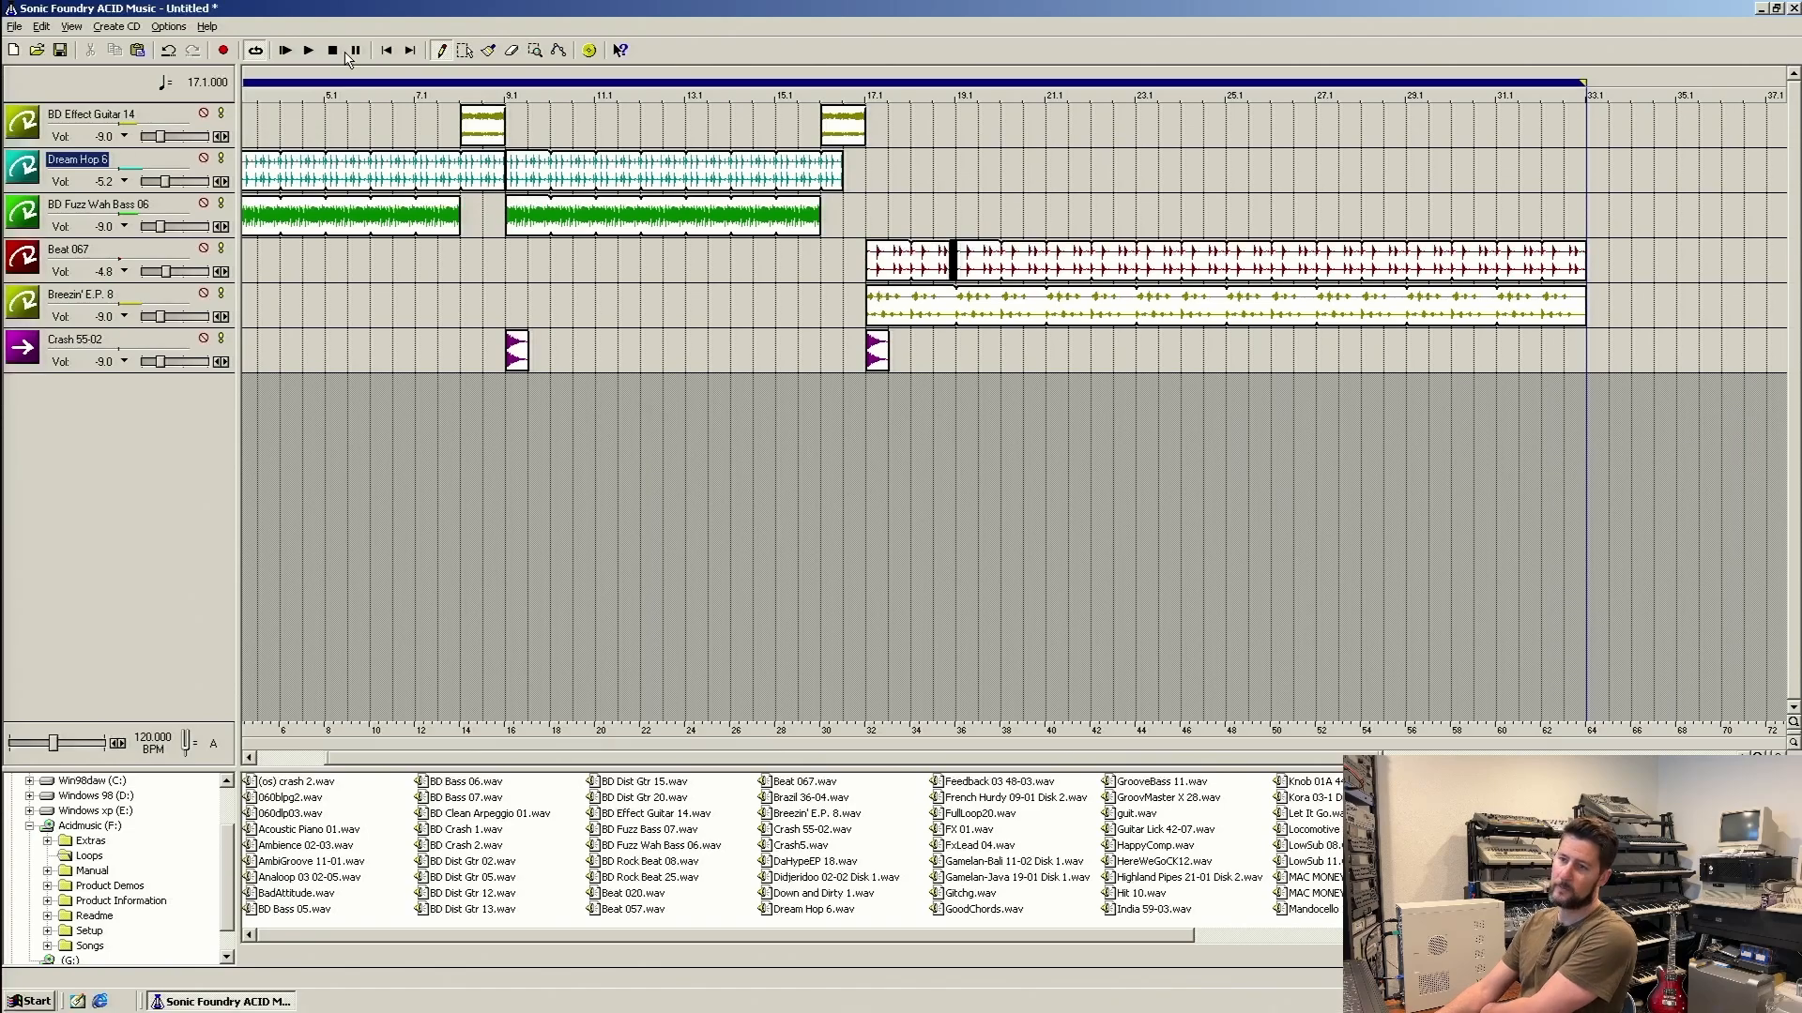
left_click(285, 51)
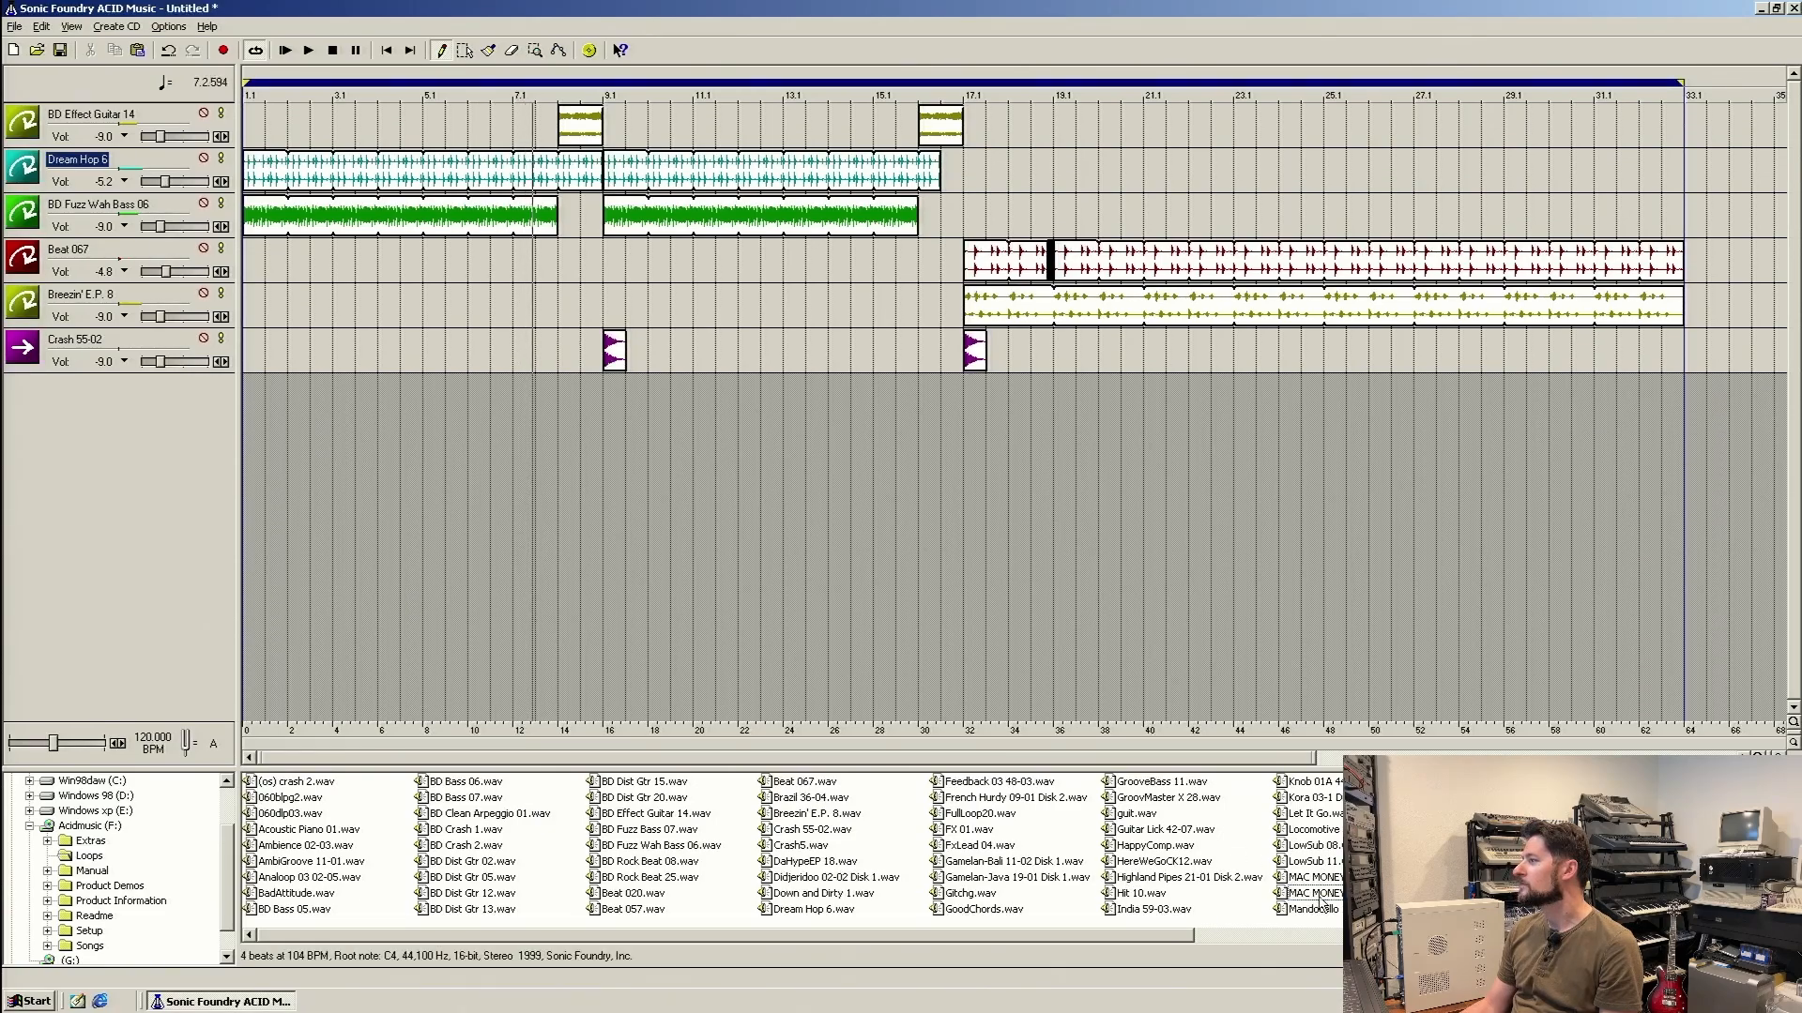
Add MAC MONEY Scratch 14.wav as a track and draw half-bar scratch events just before bar 9 and just before bar 17.
double_click(1314, 893)
left_click(591, 394)
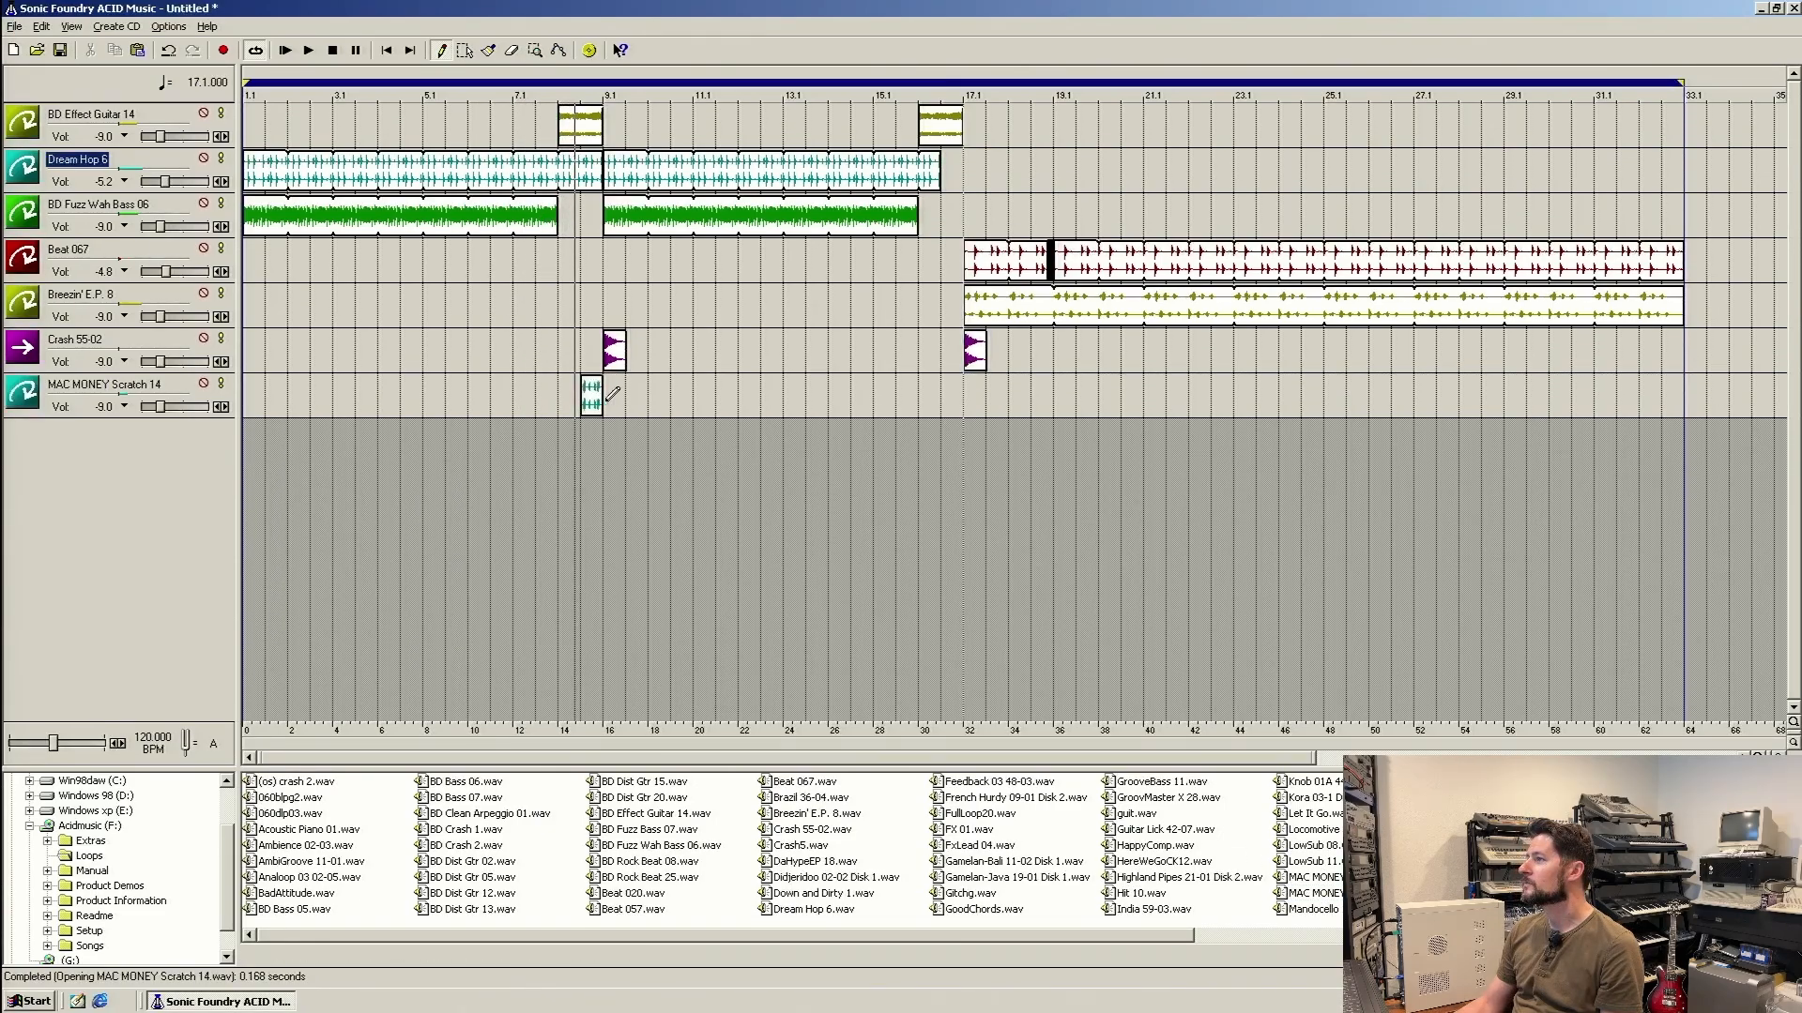
left_click(947, 396)
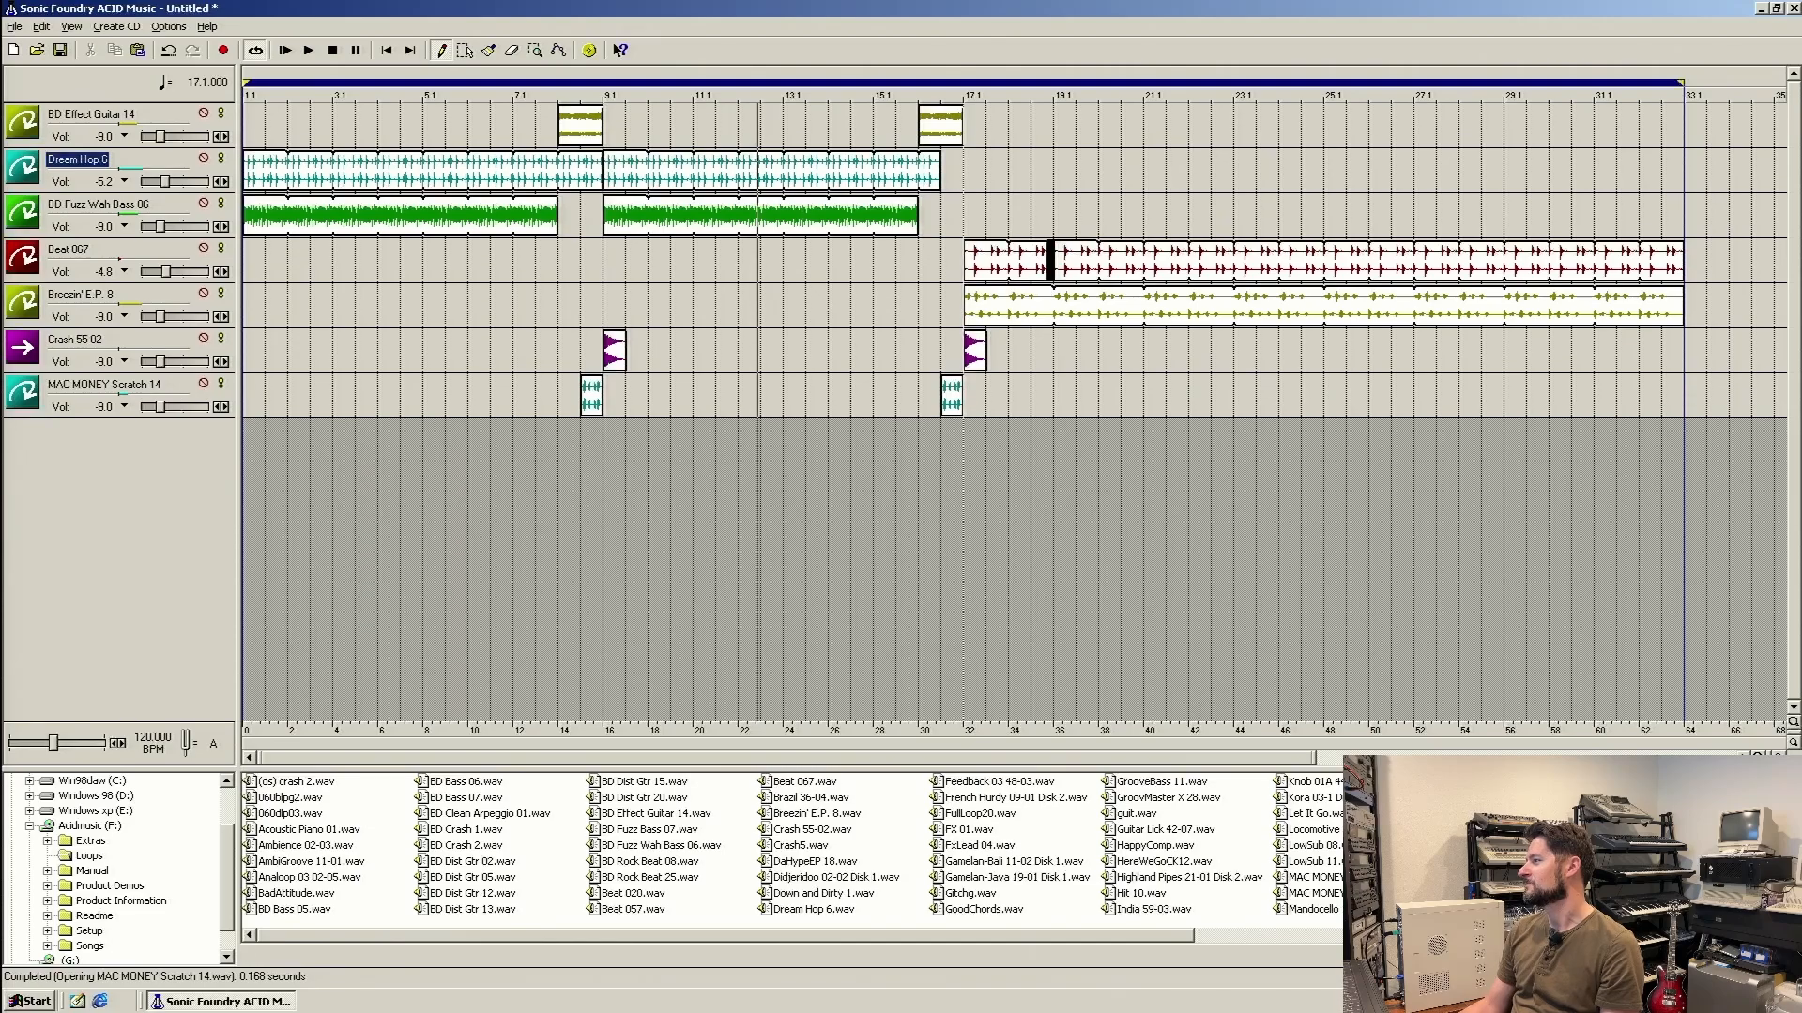
Add MasterPlanMan.wav as a track, draw a four-bar event in the second section and position it from bar 21 to bar 25.
double_click(1492, 782)
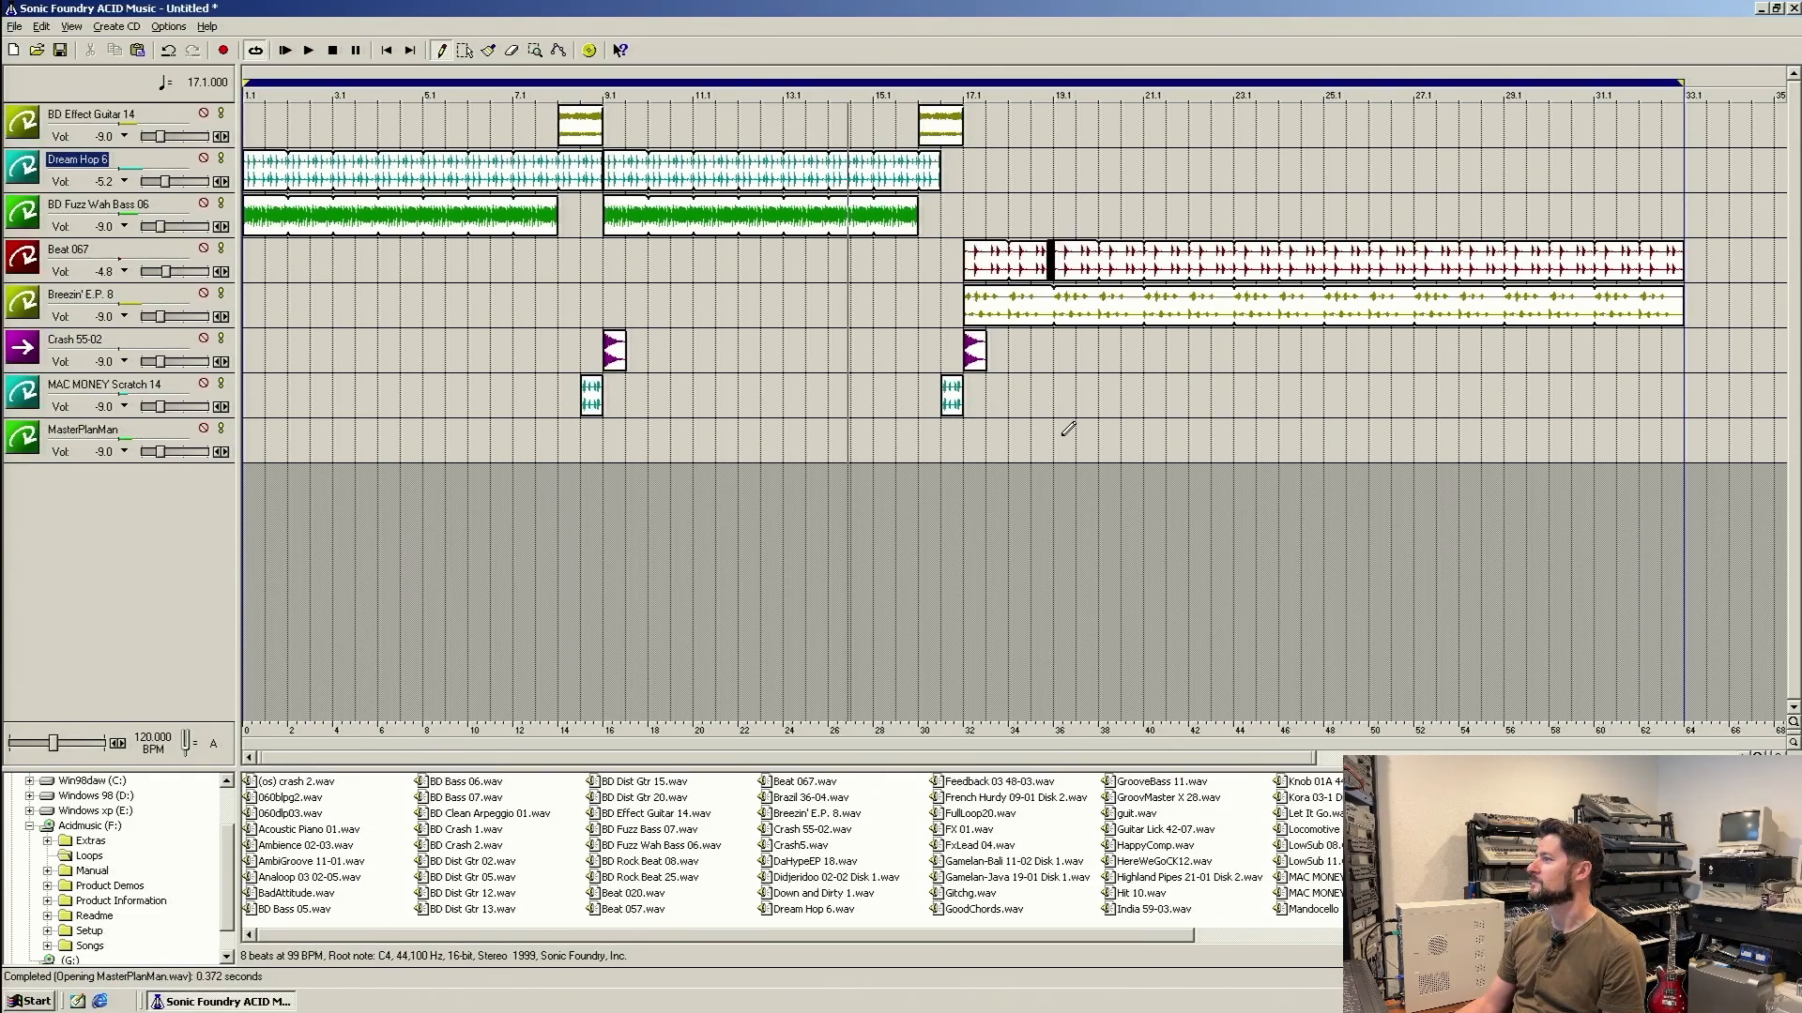
mouse_move(1063, 432)
left_mouse_down()
mouse_move(1396, 441)
mouse_move(1235, 441)
left_mouse_up()
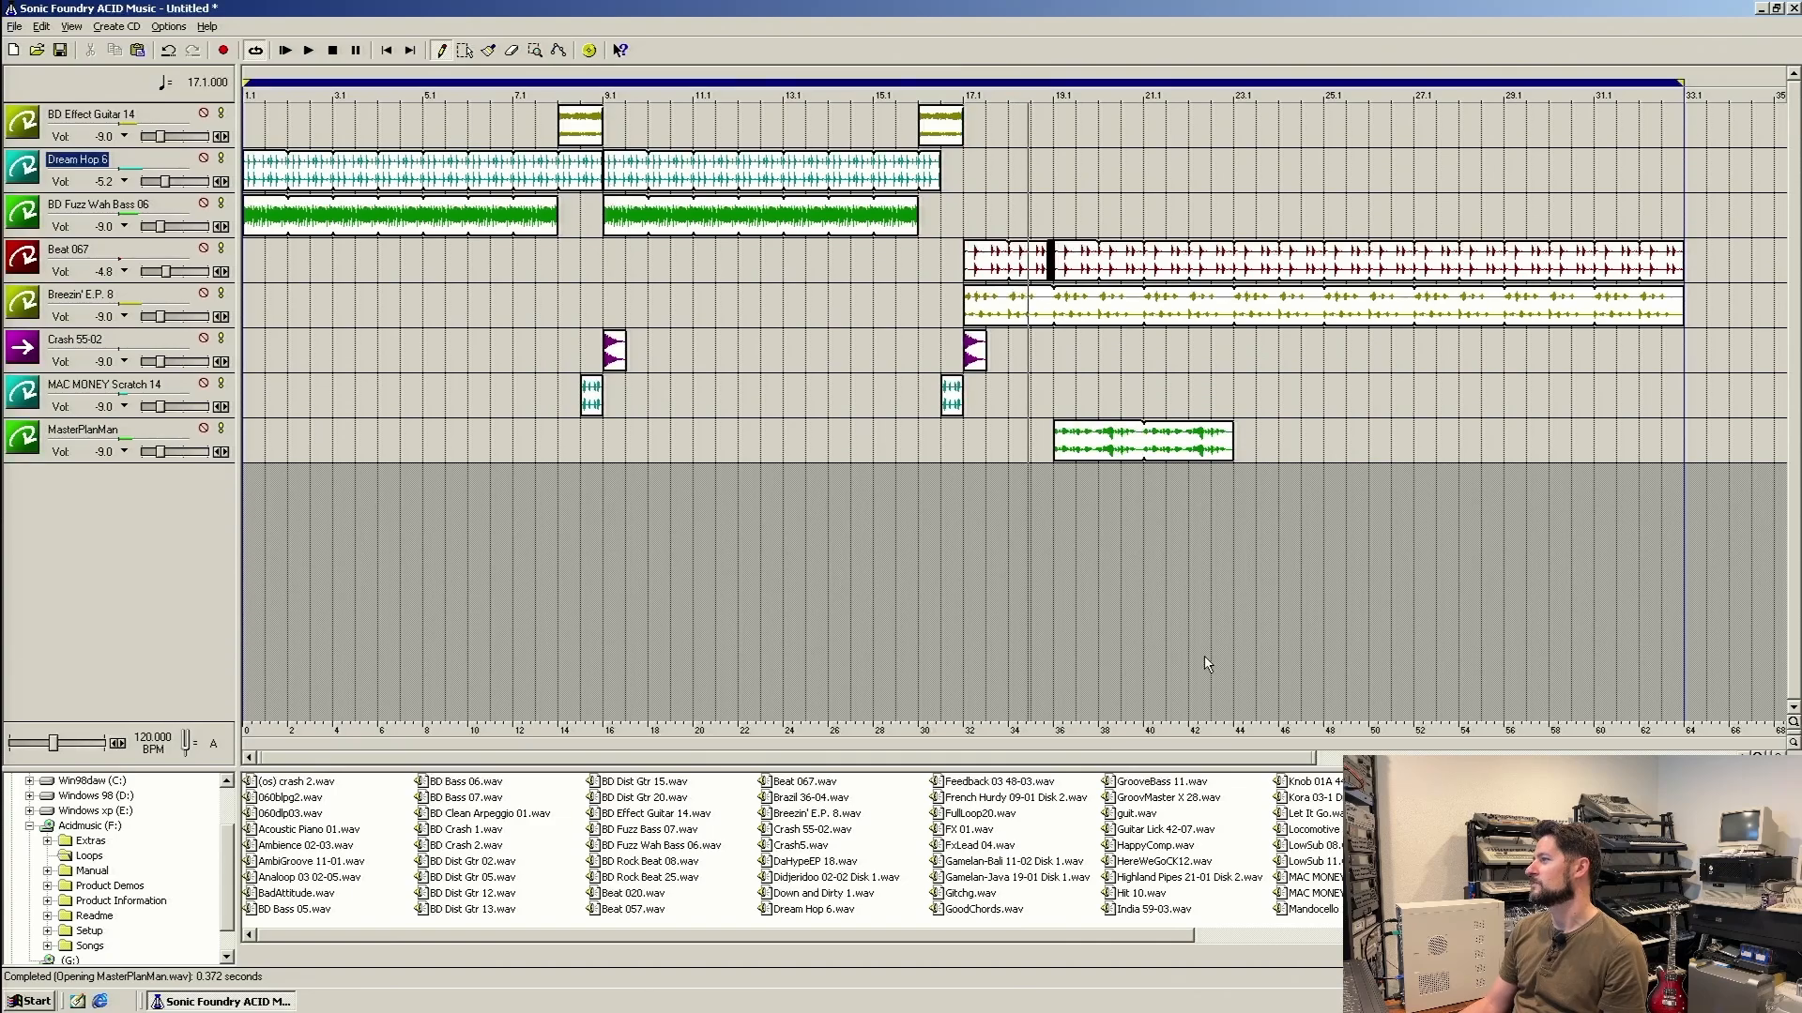
left_click_drag(1115, 452, 1205, 452)
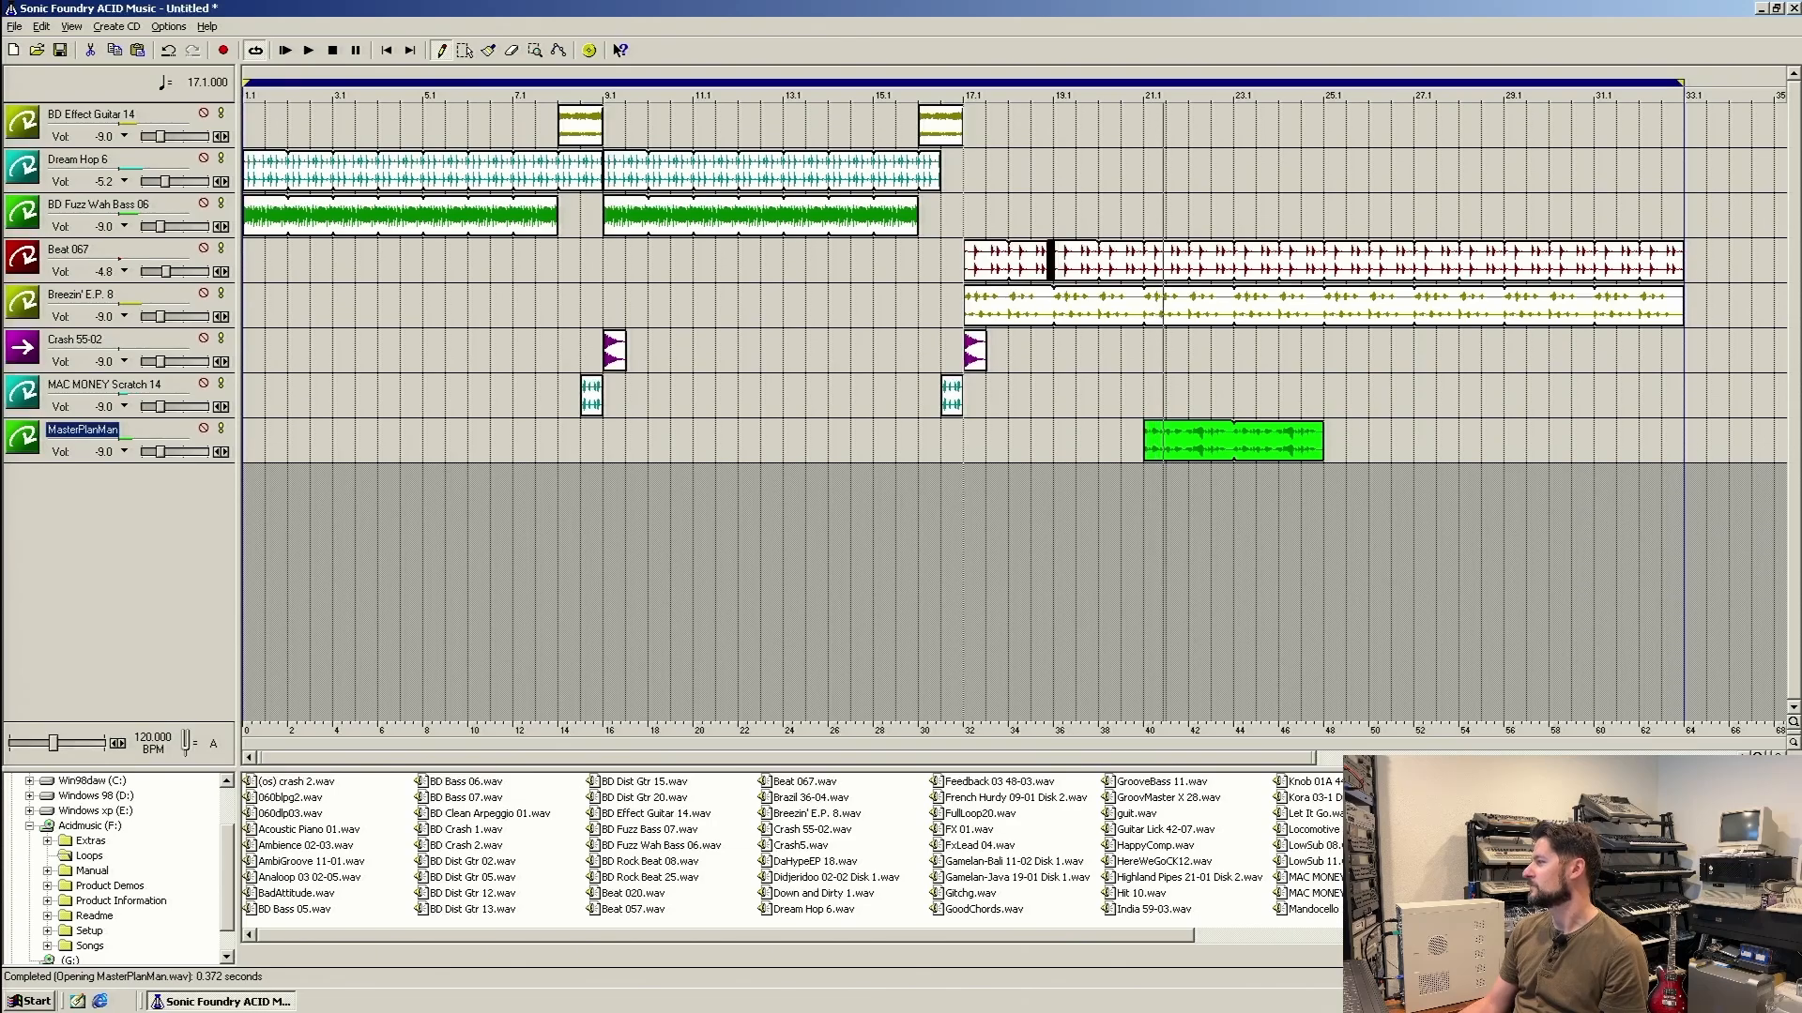
Add PB Electric Slide A 09.wav with an event from bar 25 to 29, and draw a second MasterPlanMan event from bar 29 to 33.
double_click(1506, 878)
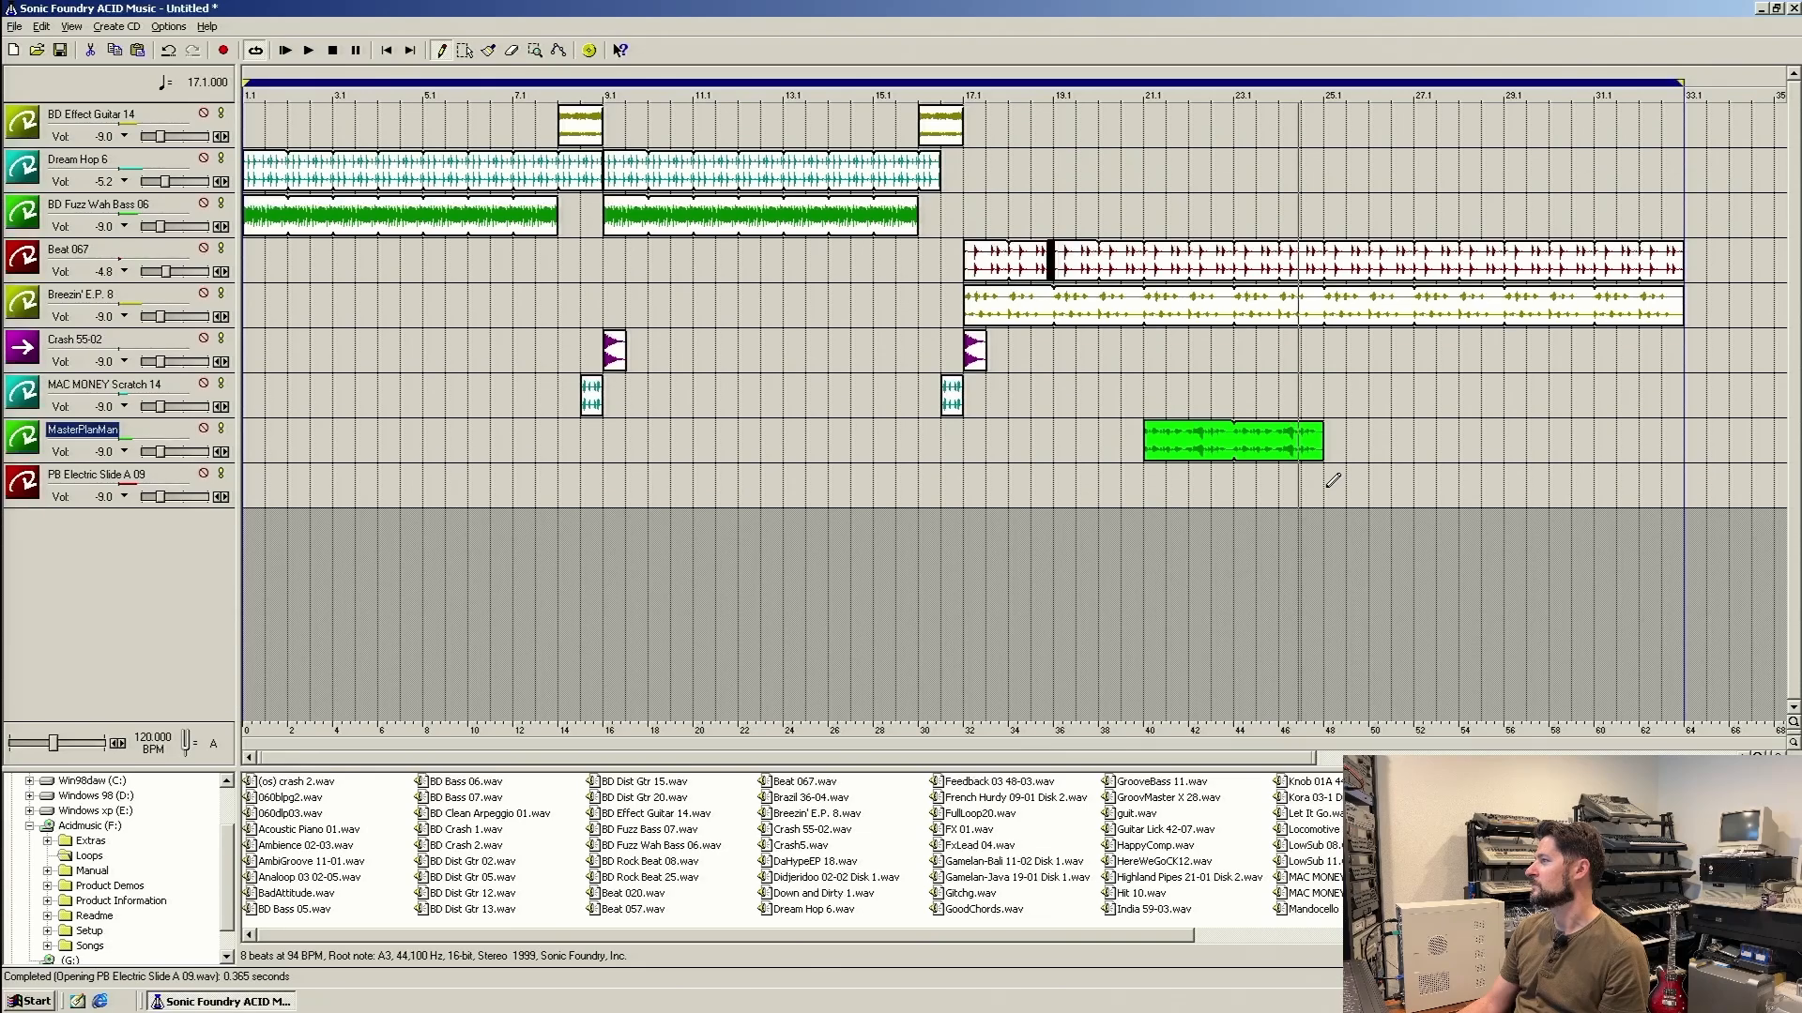
left_click(1340, 484)
mouse_move(1376, 489)
left_mouse_down()
mouse_move(1524, 494)
mouse_move(1503, 495)
left_mouse_up()
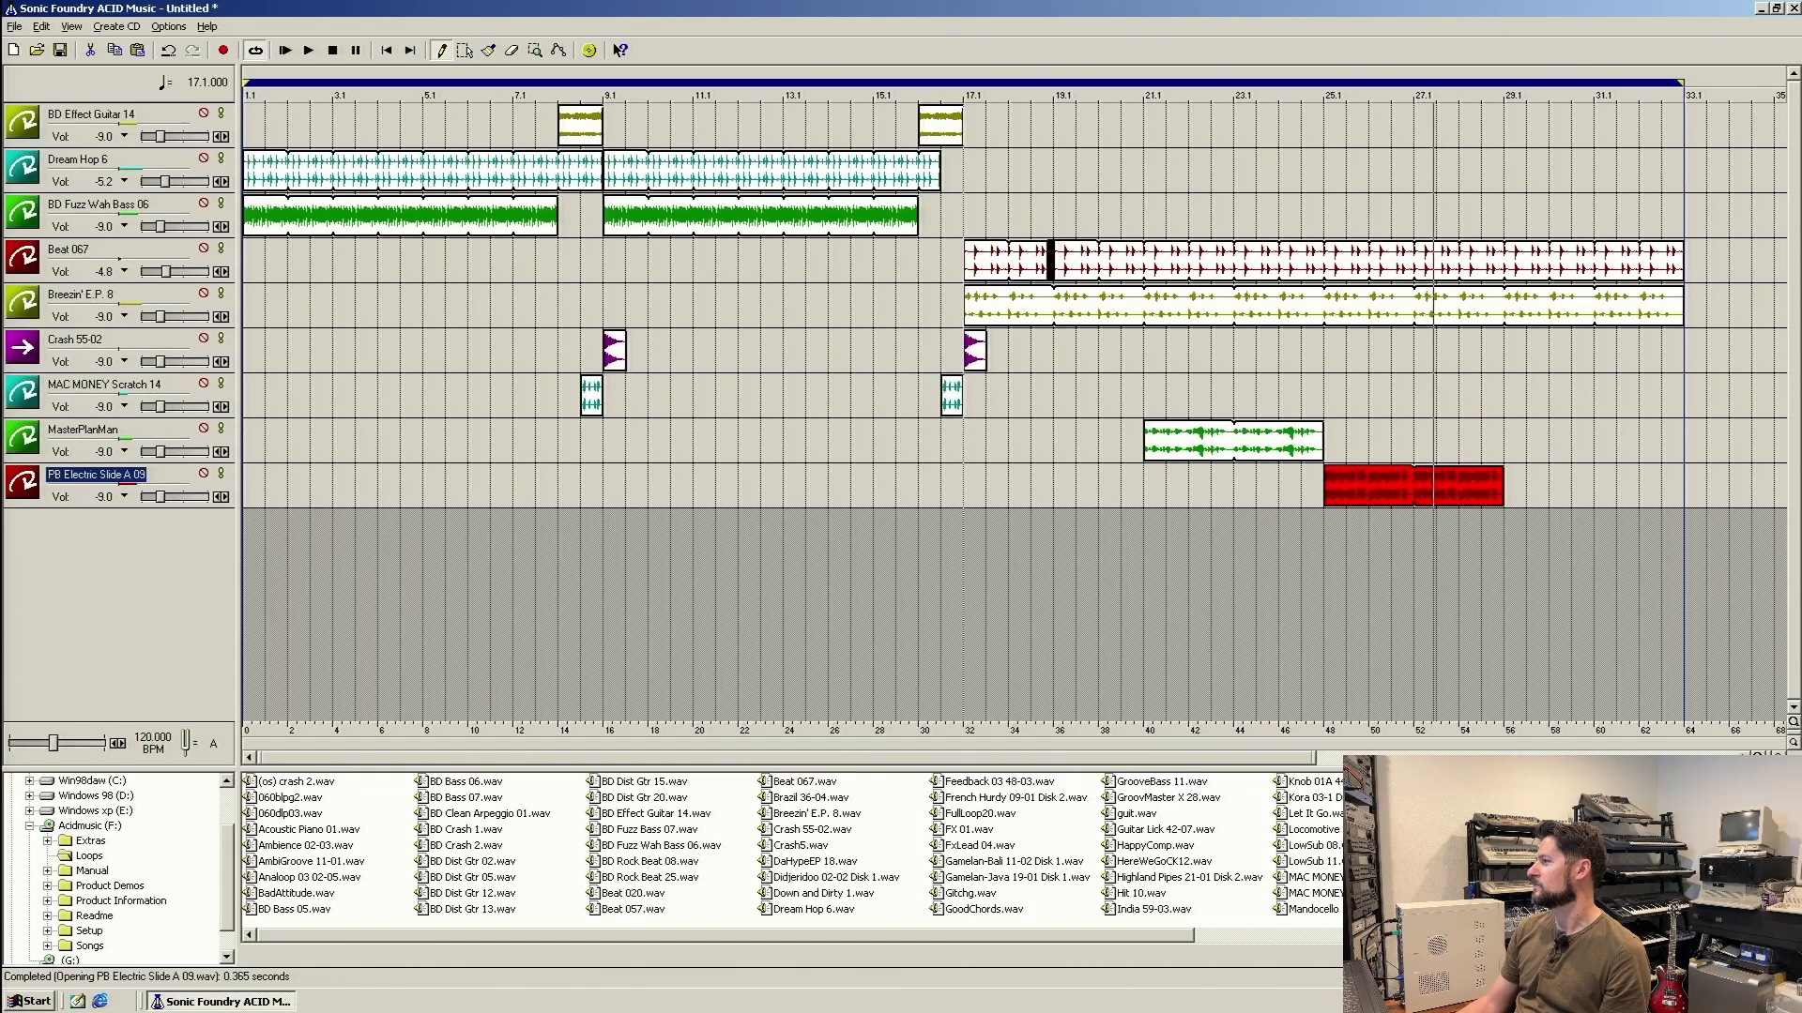
left_click_drag(1519, 435, 1682, 436)
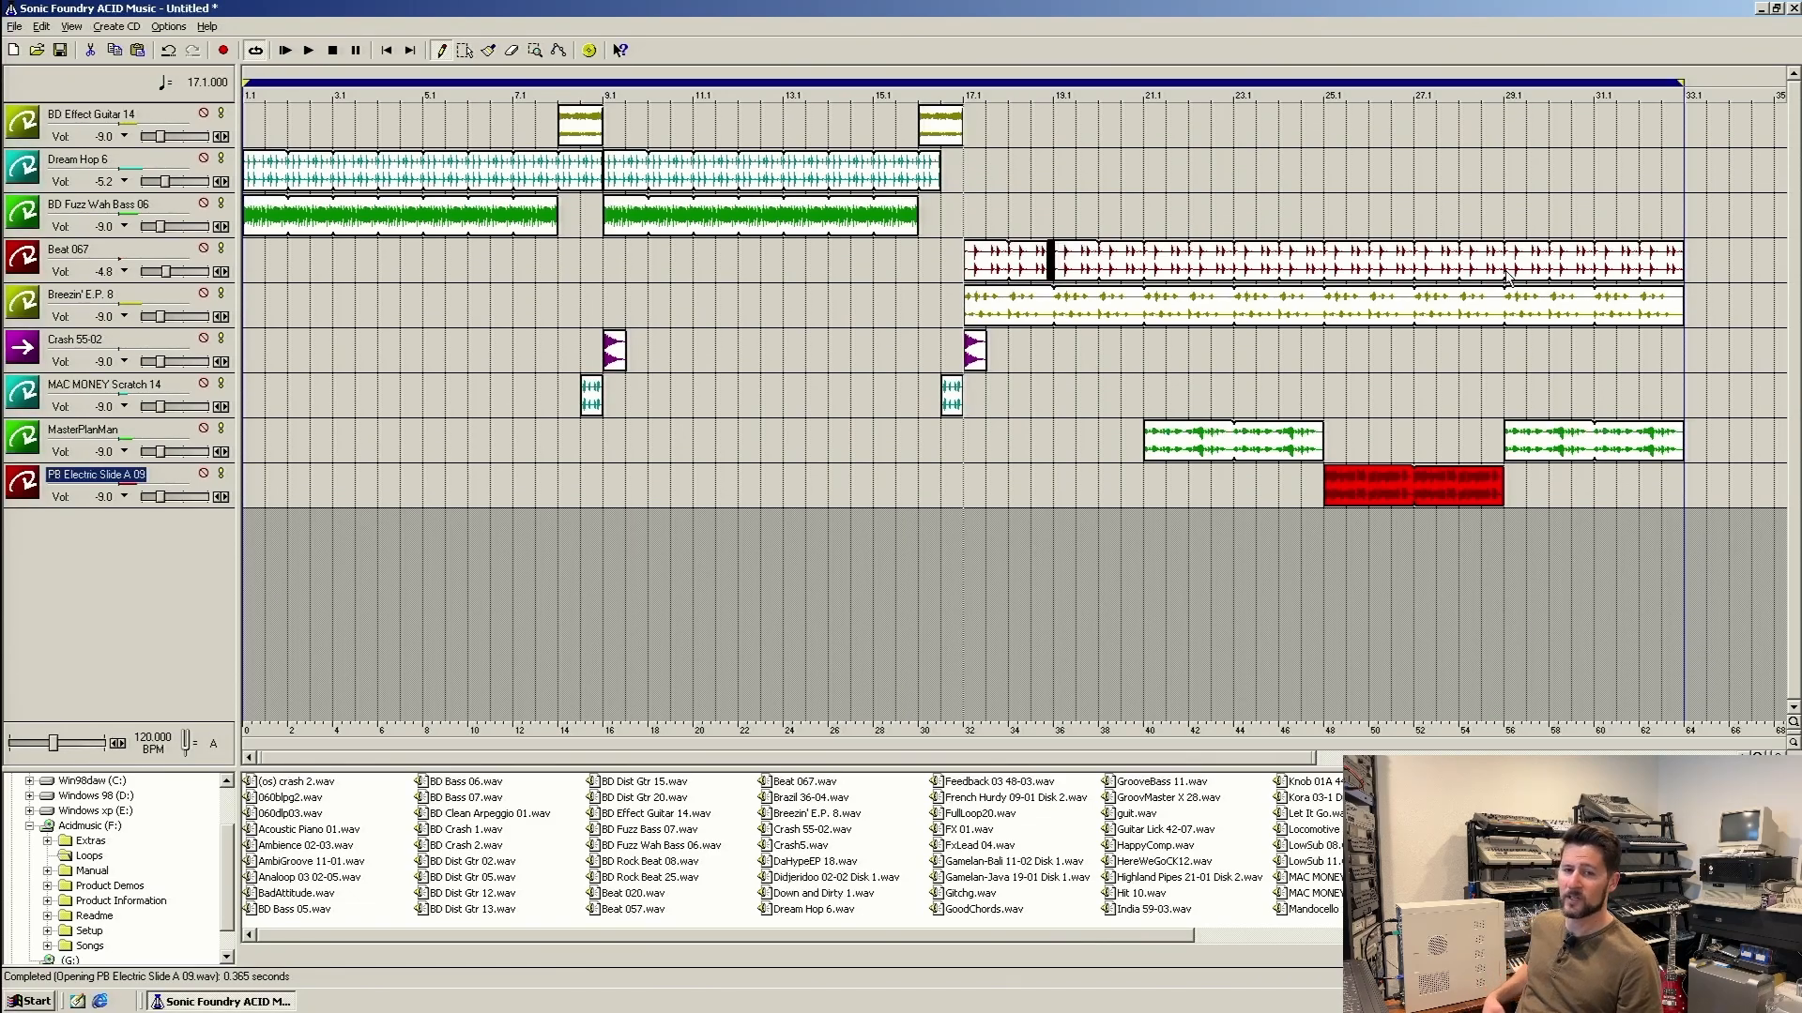
Play the song, lengthen the scratch event before bar 9 to one bar and trim it back to the half bar just before bar 9.
key("space")
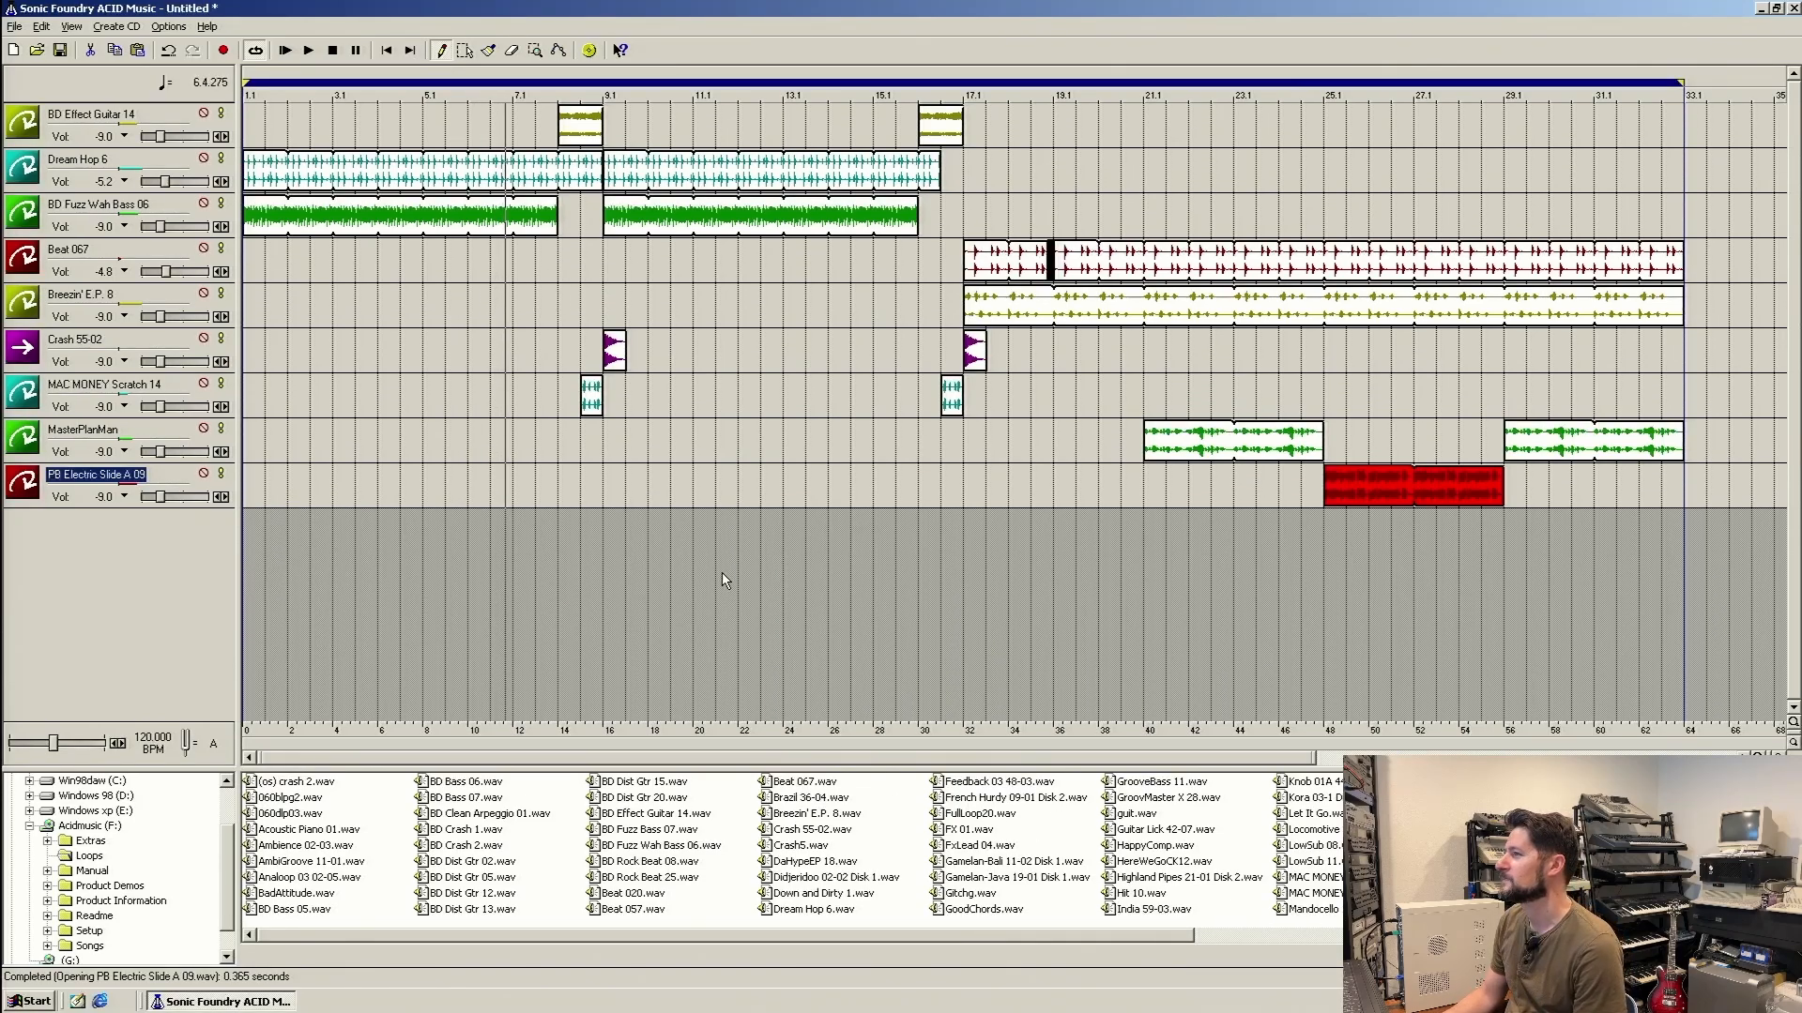
mouse_move(601, 395)
left_mouse_down()
mouse_move(620, 395)
mouse_move(601, 396)
left_mouse_up()
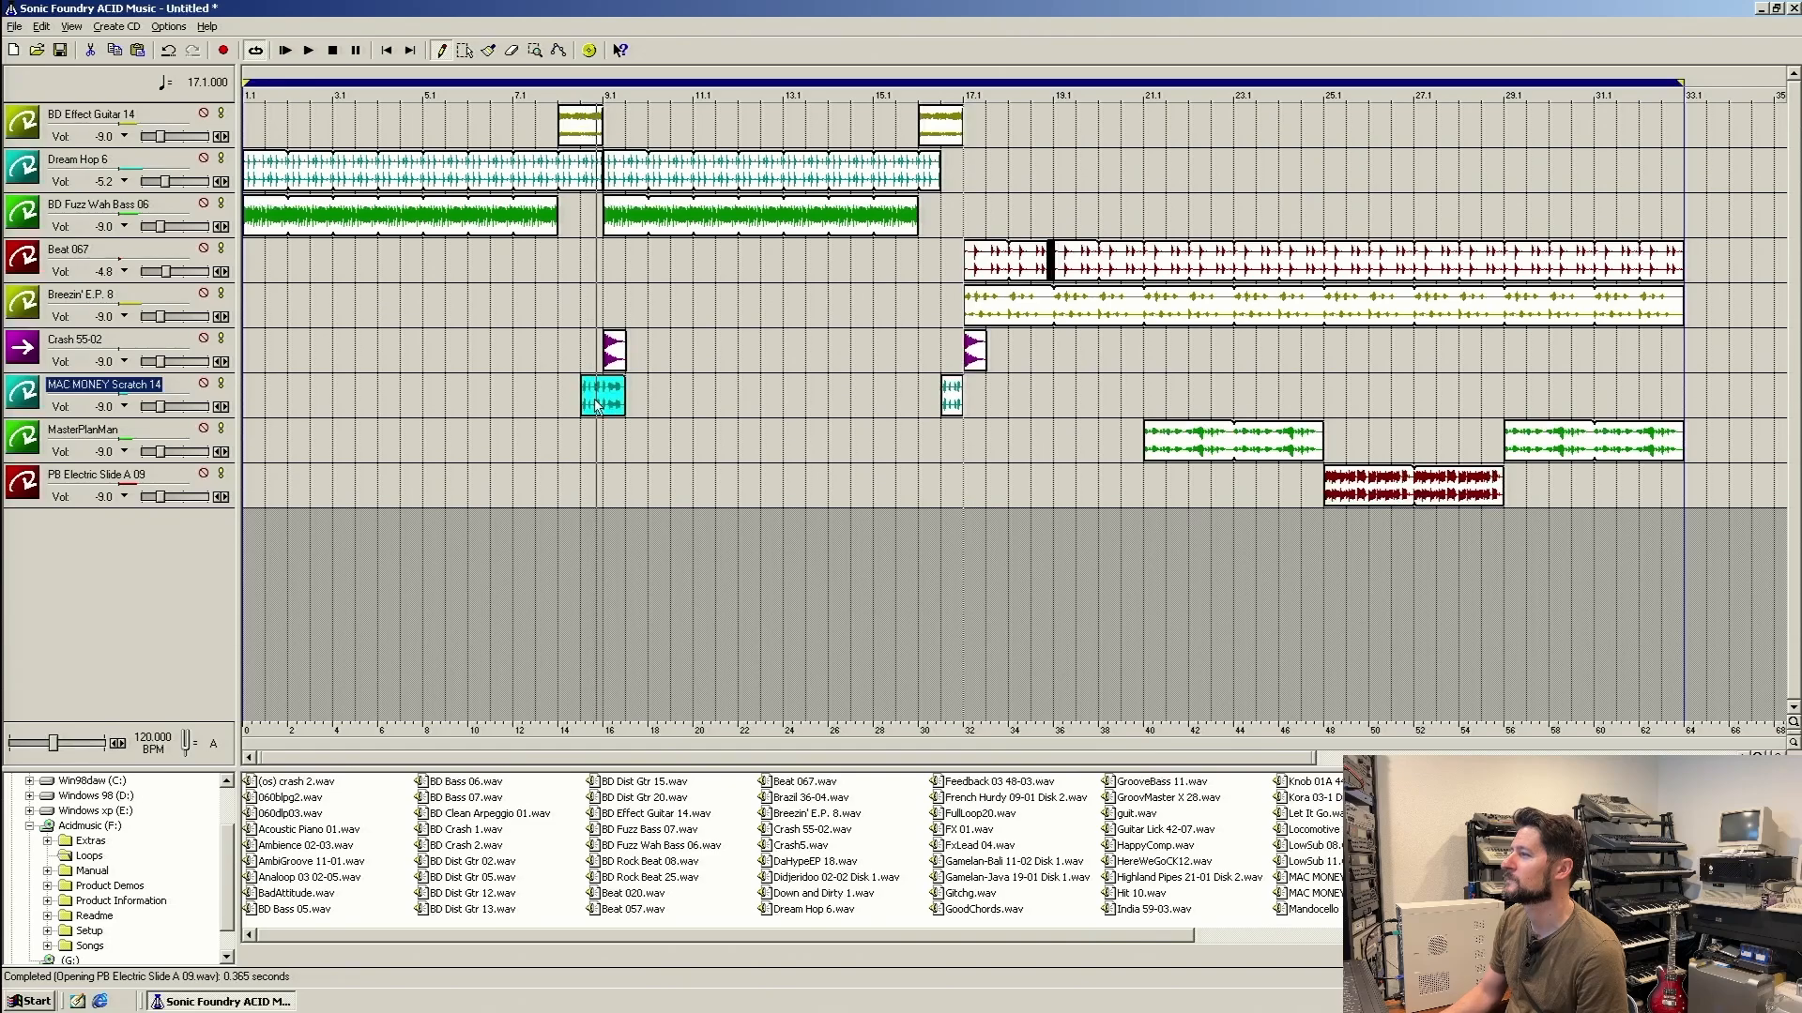
mouse_move(601, 397)
left_mouse_down()
mouse_move(582, 397)
mouse_move(647, 395)
mouse_move(591, 395)
left_mouse_up()
left_click(512, 51)
left_click(441, 50)
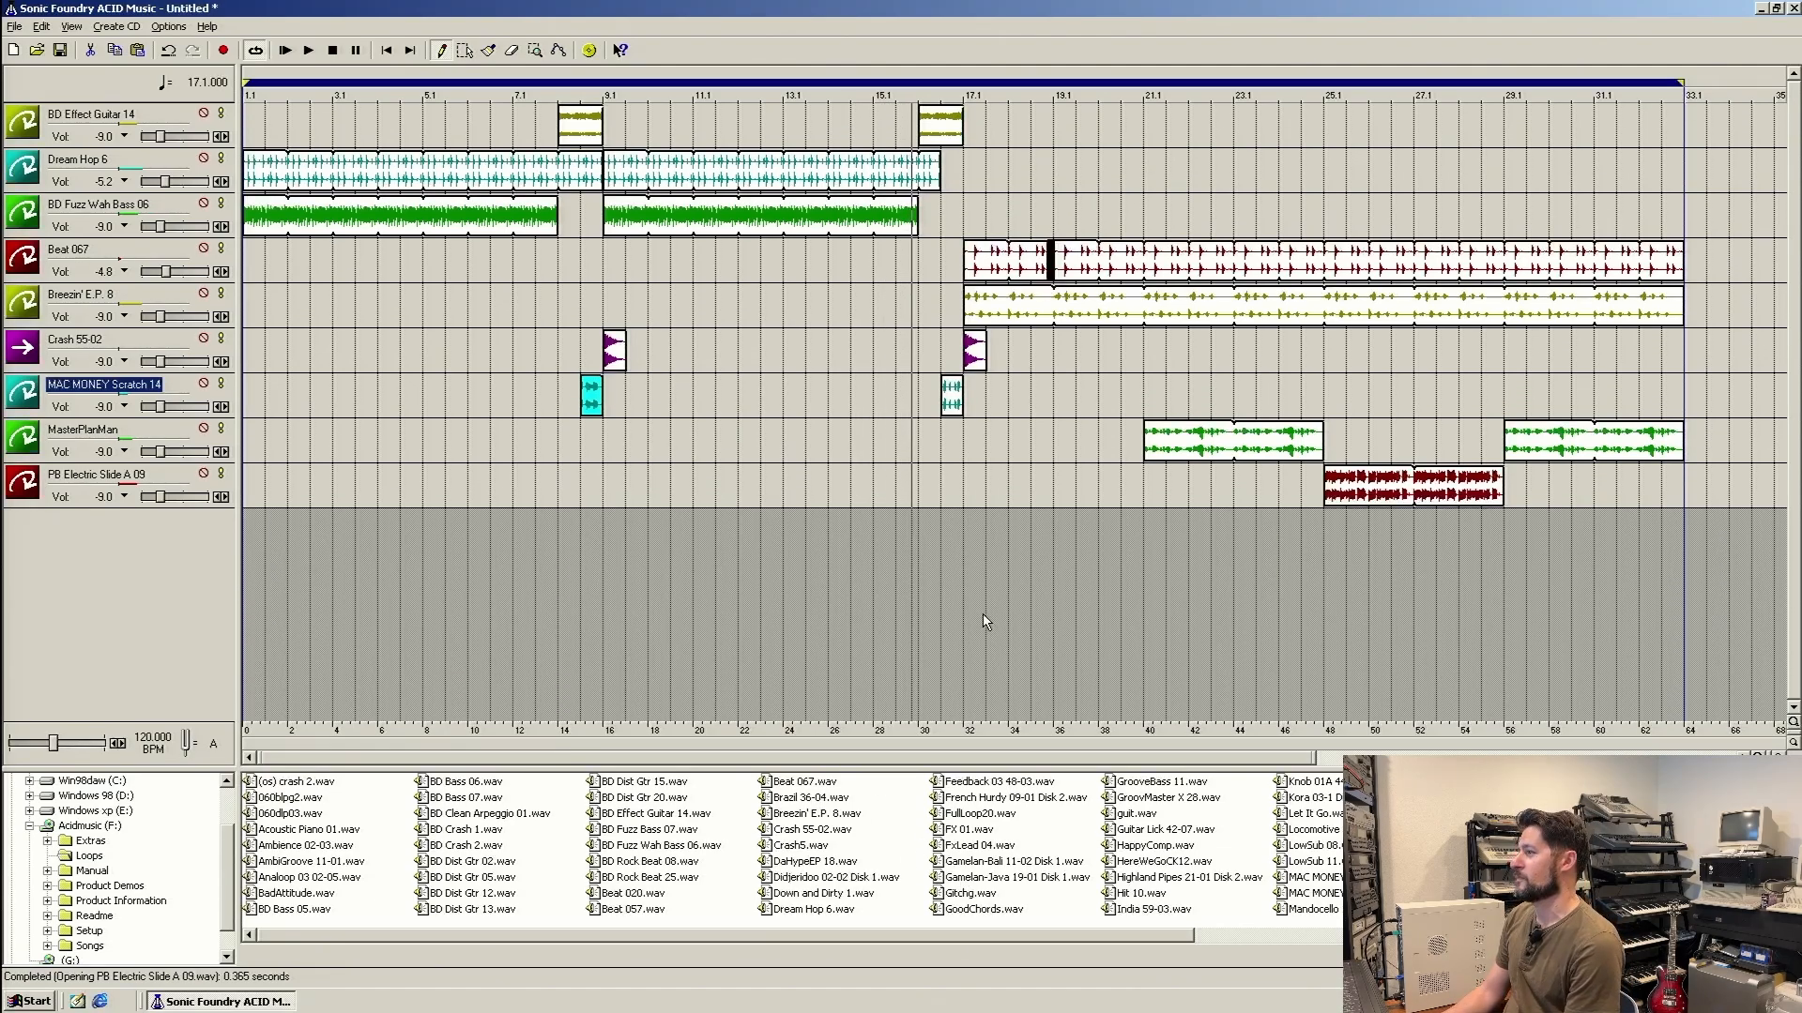
Audition FX 01.wav, add it as a track and place one event running from mid-bar 13 to just past bar 17.
left_click(962, 831)
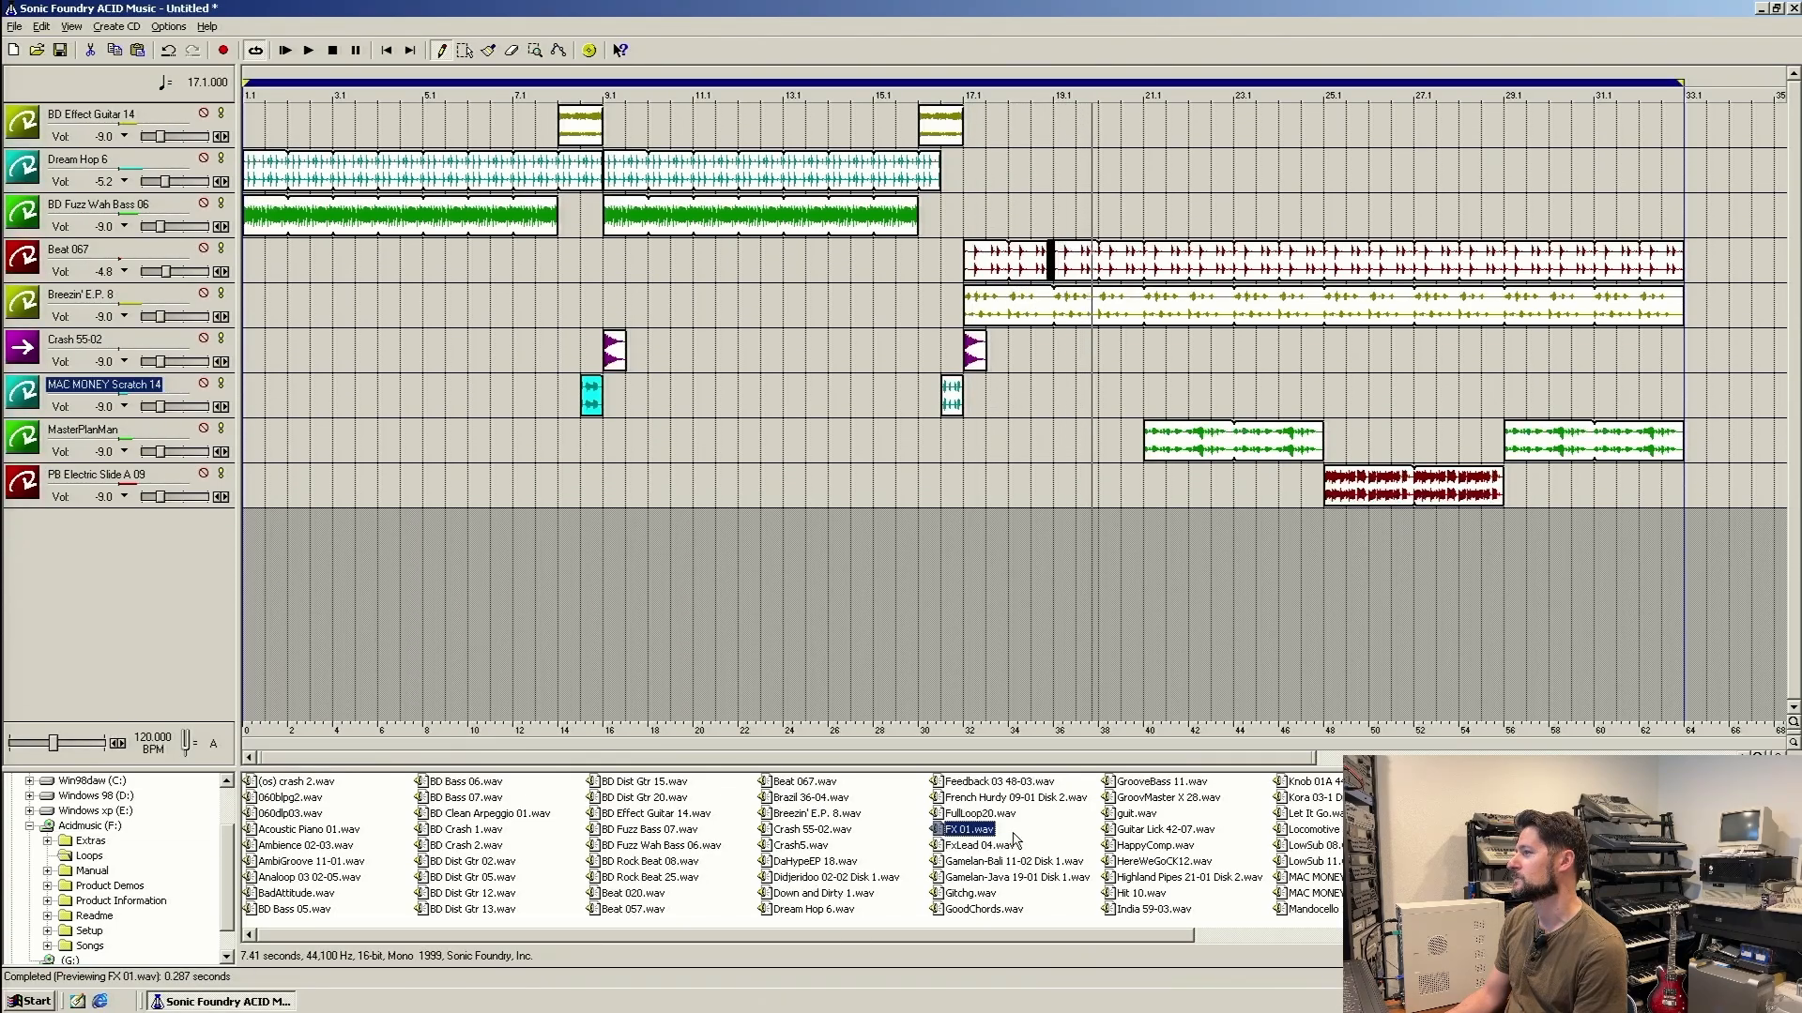
left_click_drag(979, 833, 899, 536)
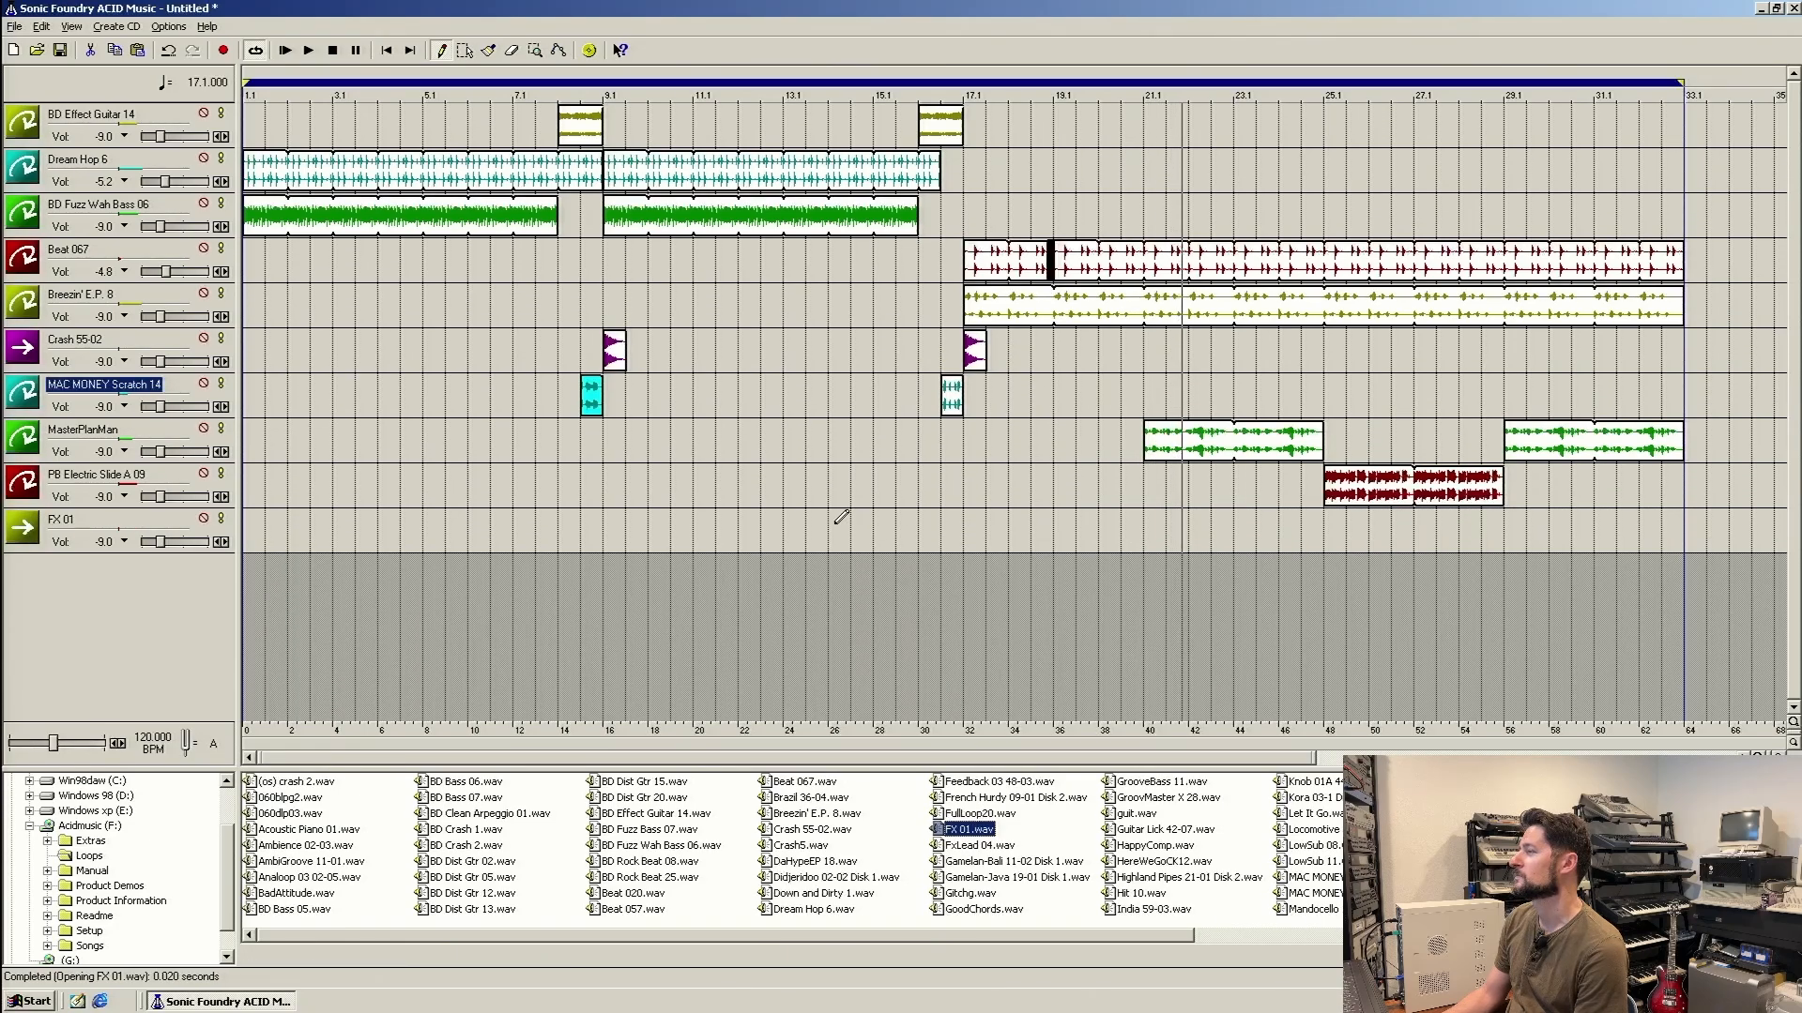
left_click(831, 527)
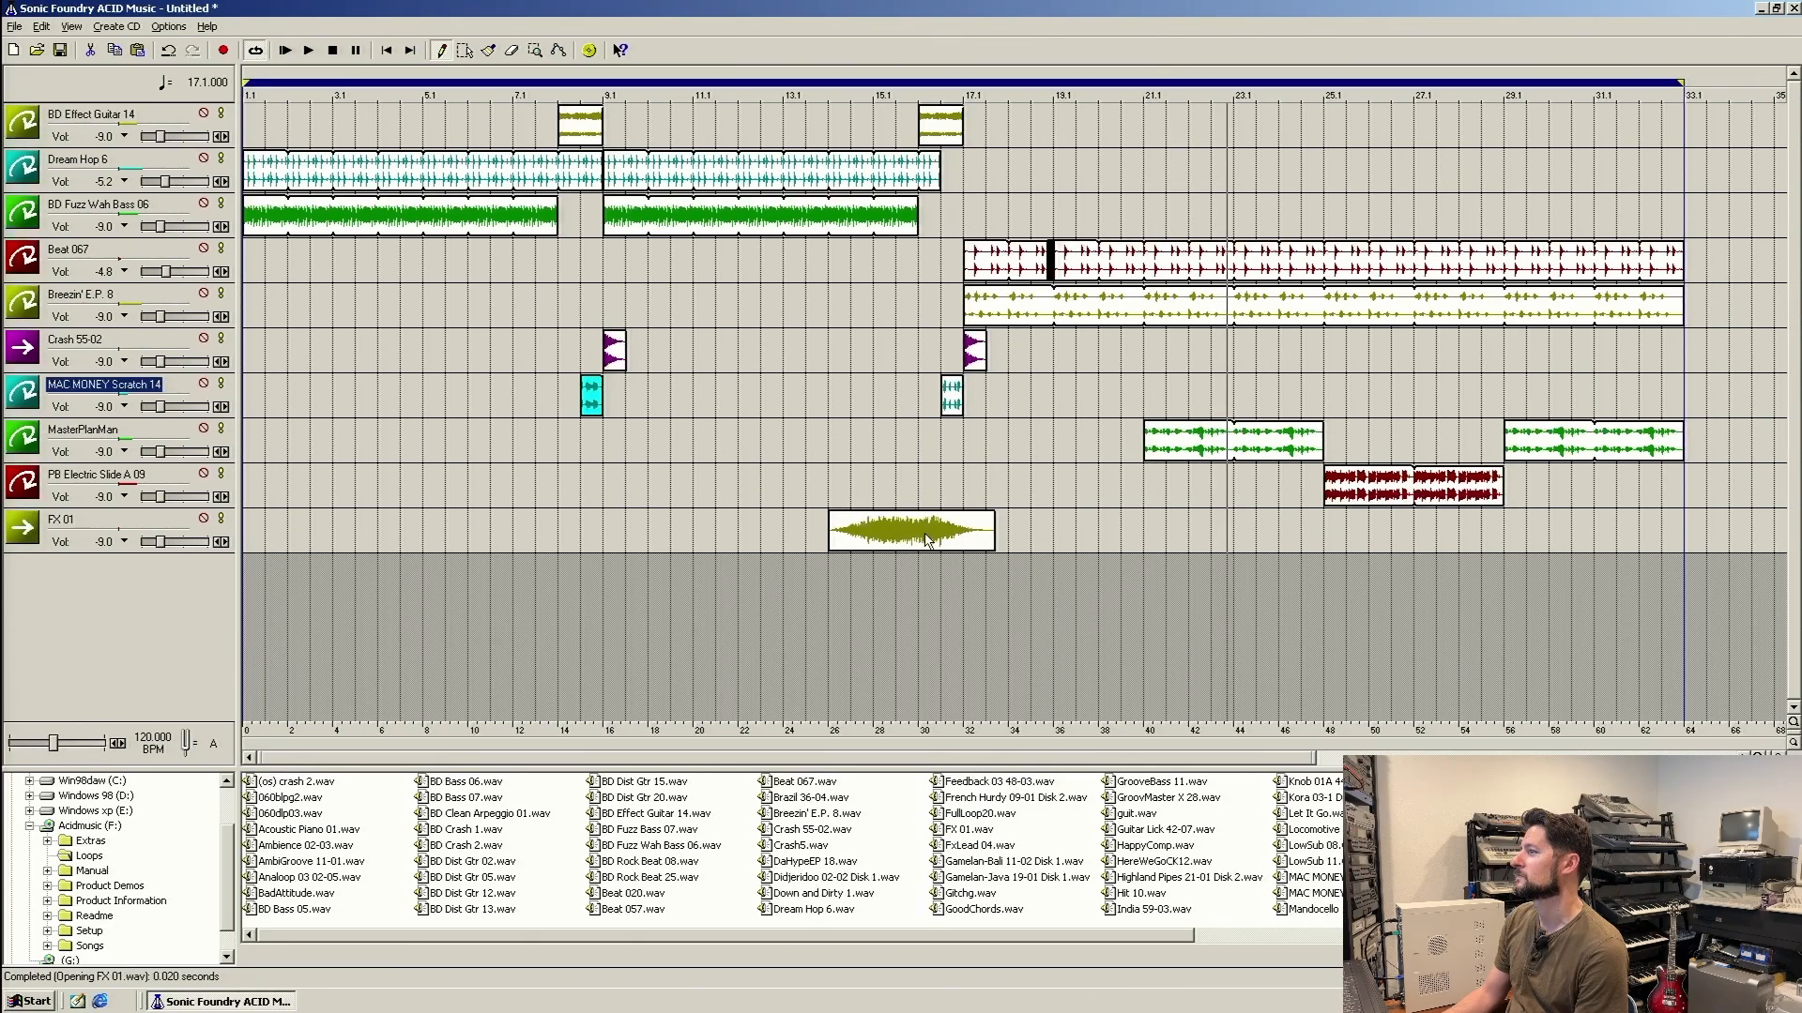
left_click_drag(923, 536, 898, 534)
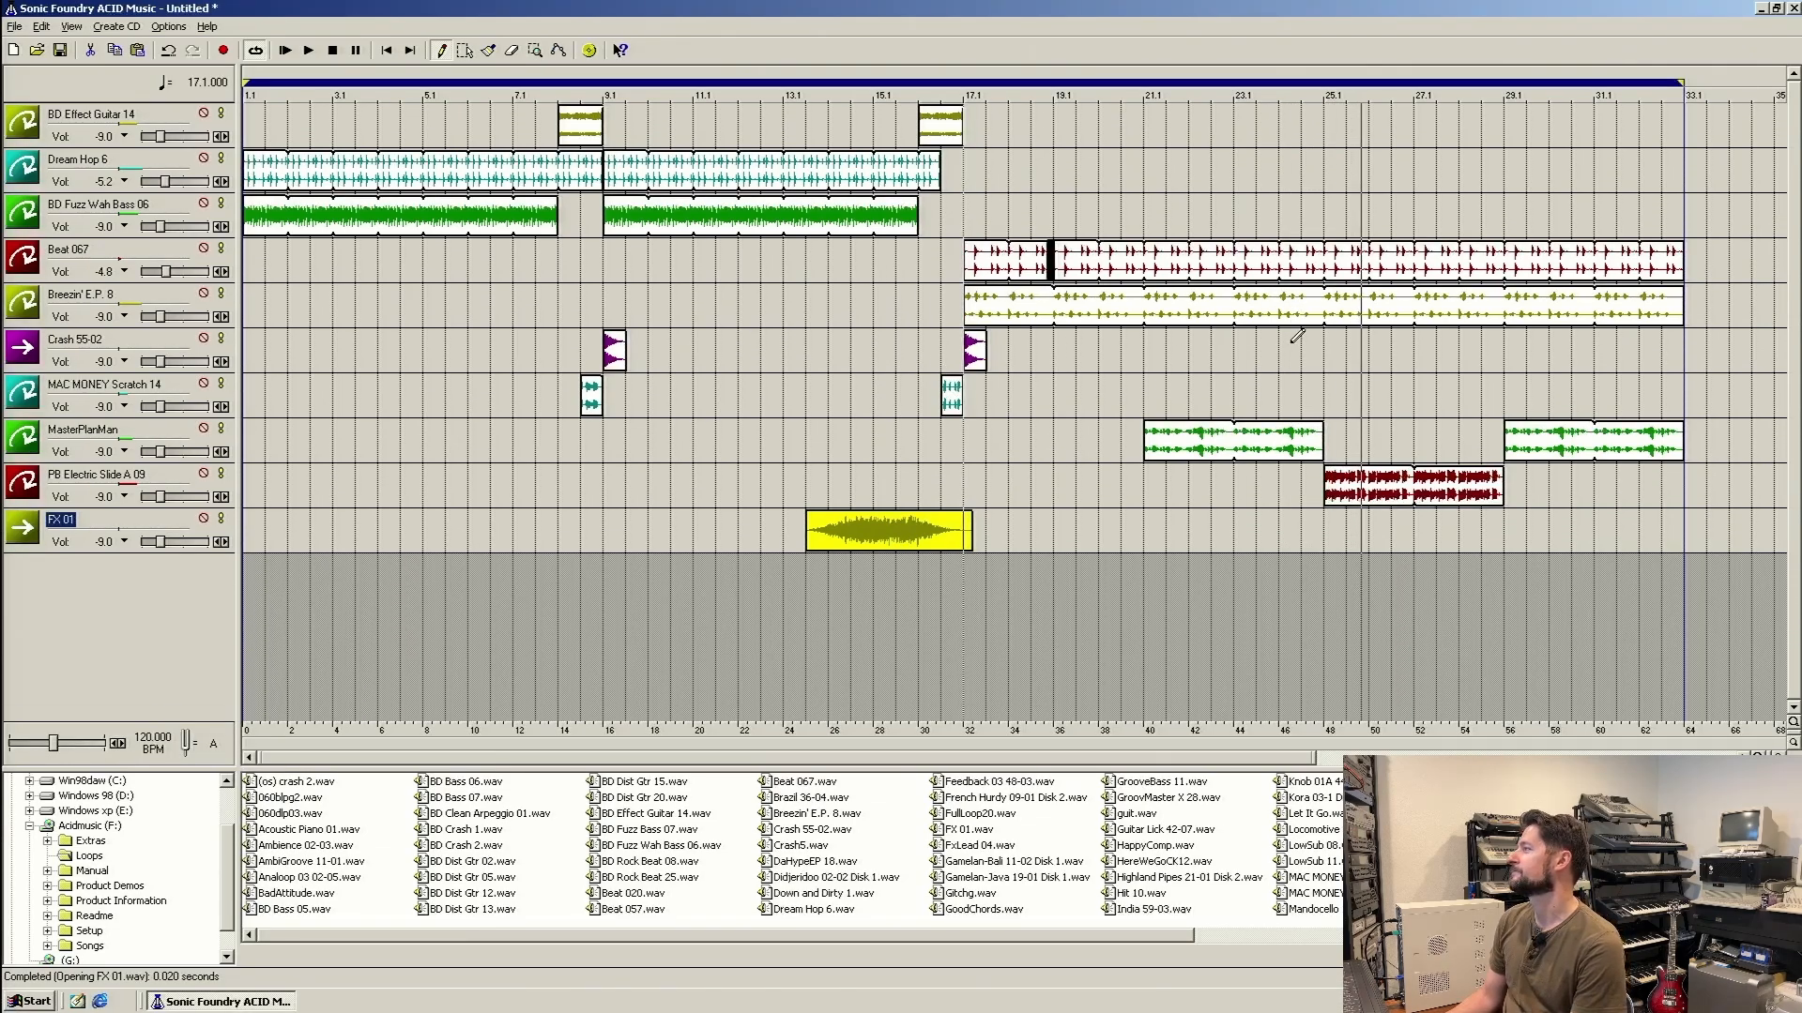
Play the song from the start, audition (os) crash 2.wav and lower the FX 01 track's volume to -13.4.
left_click(1340, 271)
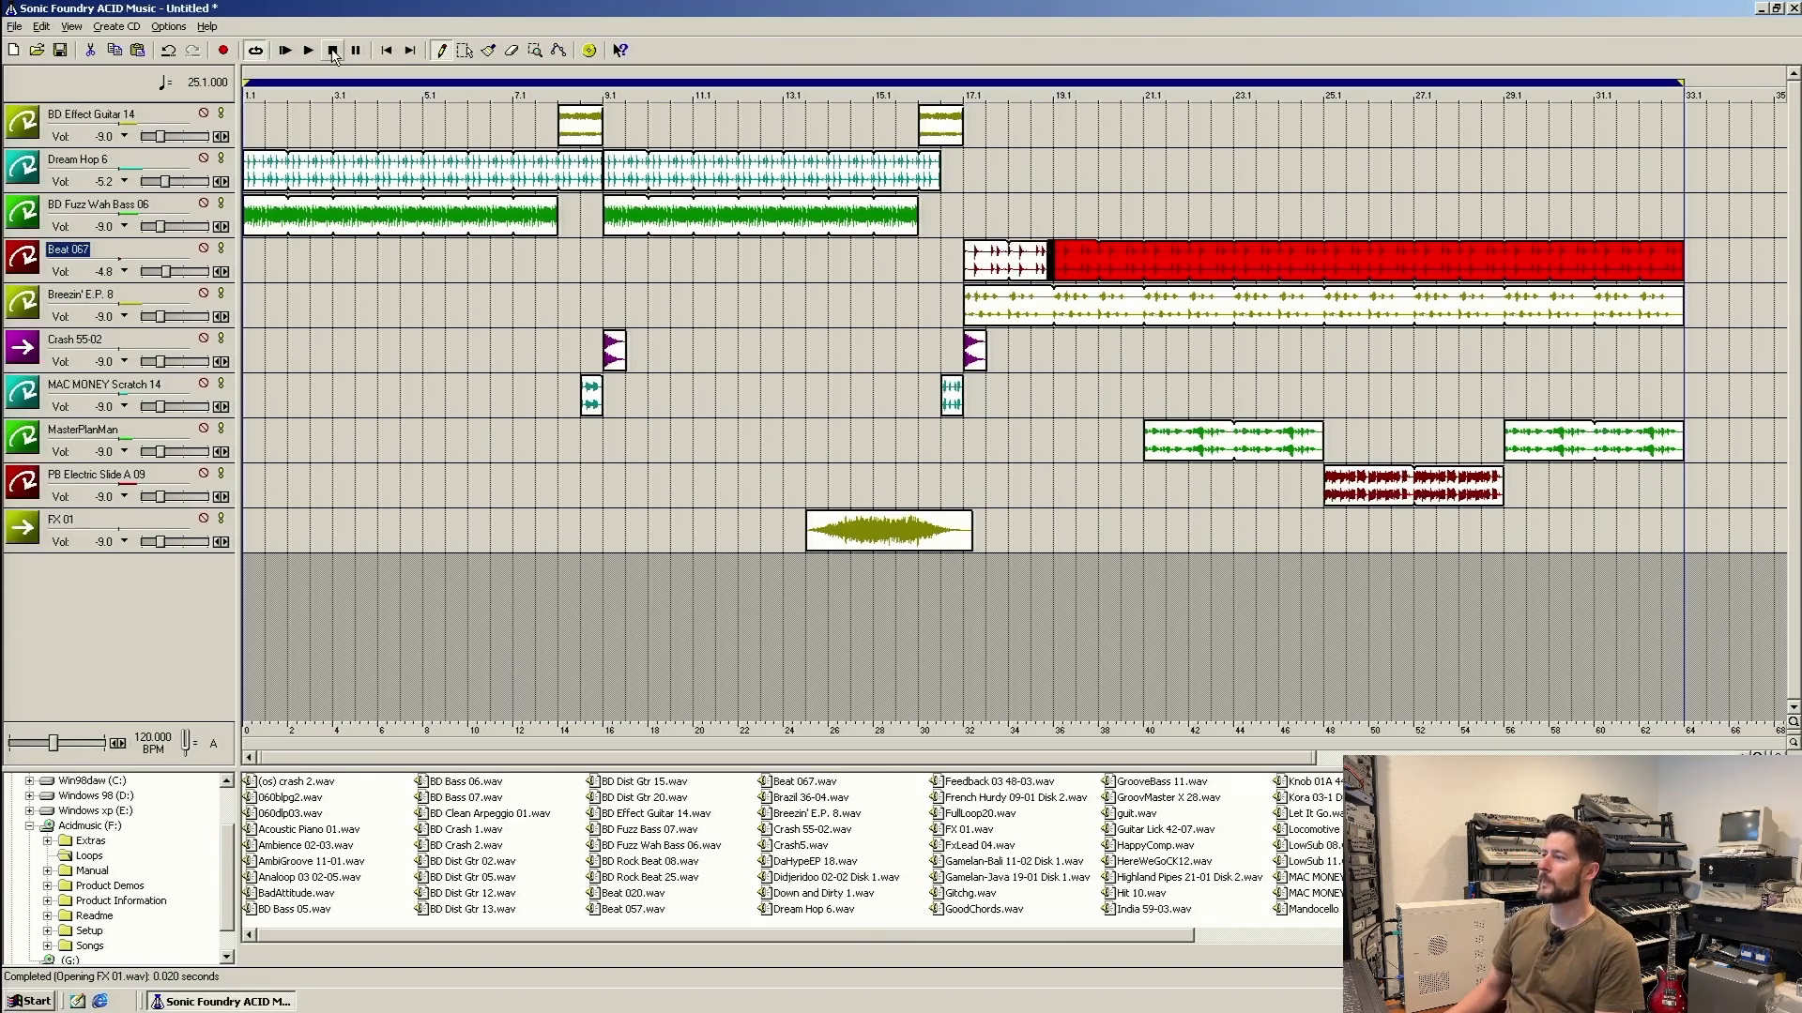
left_click(285, 50)
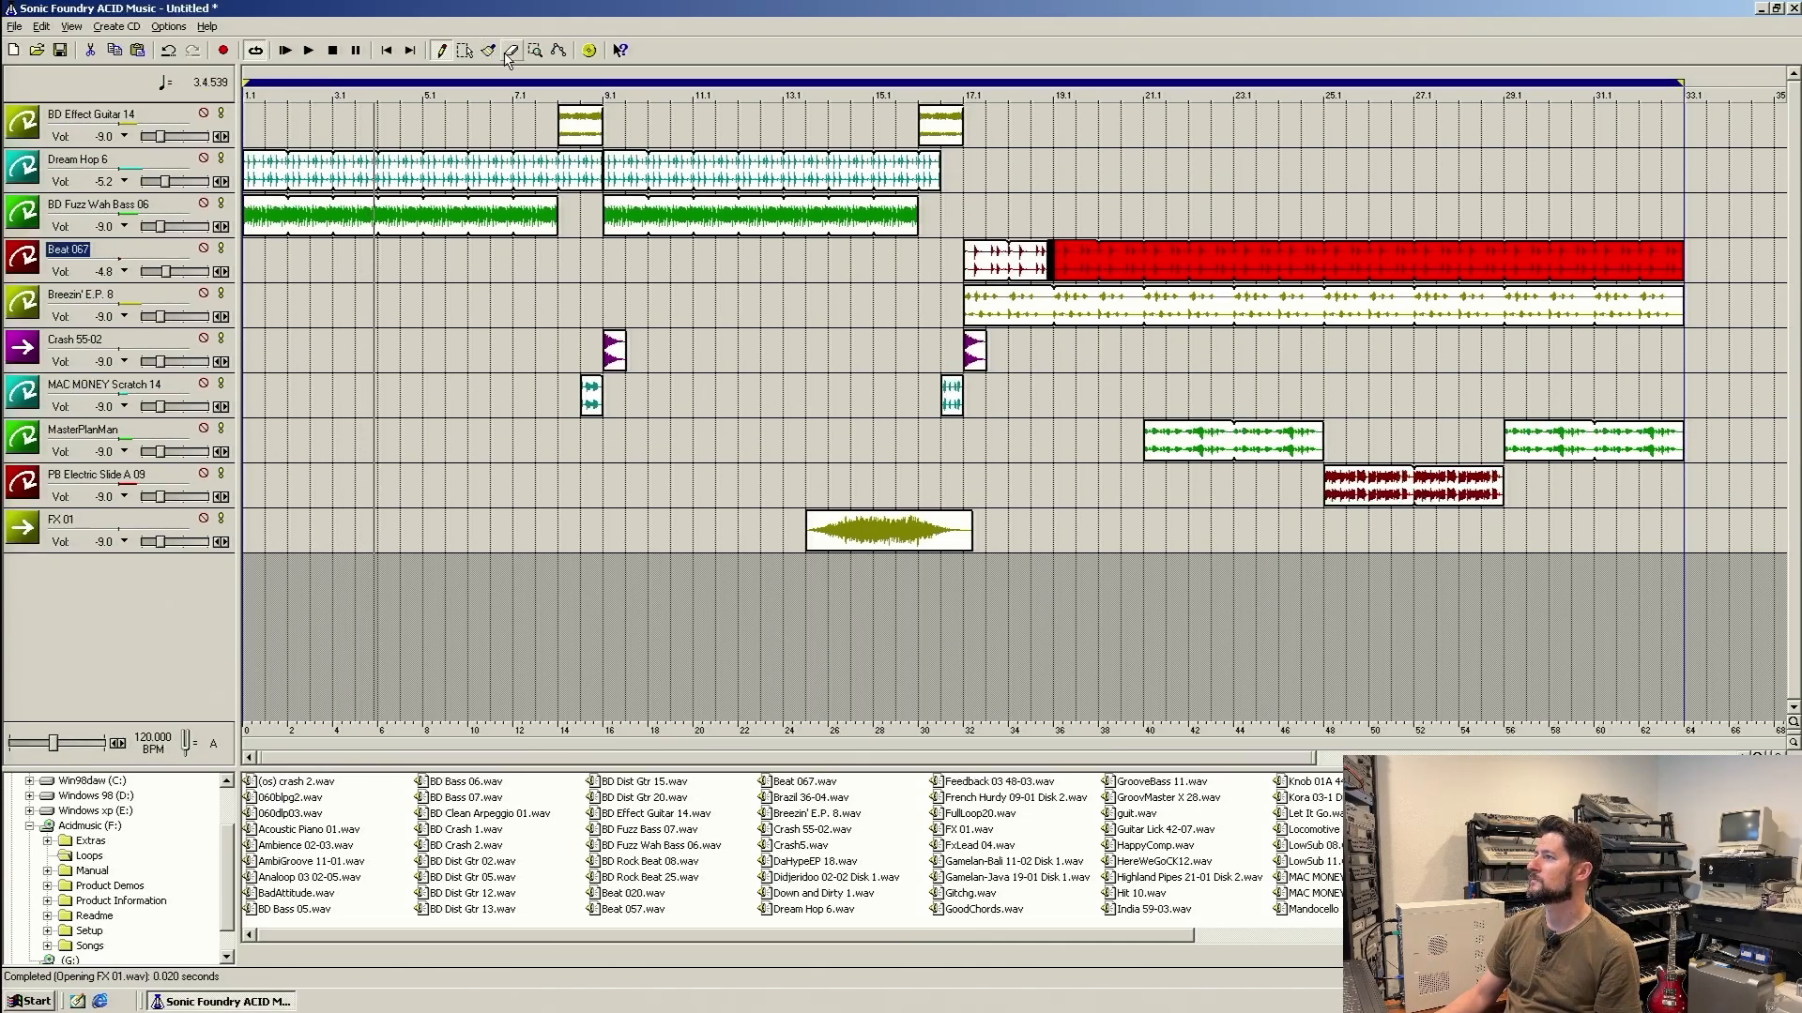
left_click(465, 49)
left_click(755, 353)
left_click(867, 549)
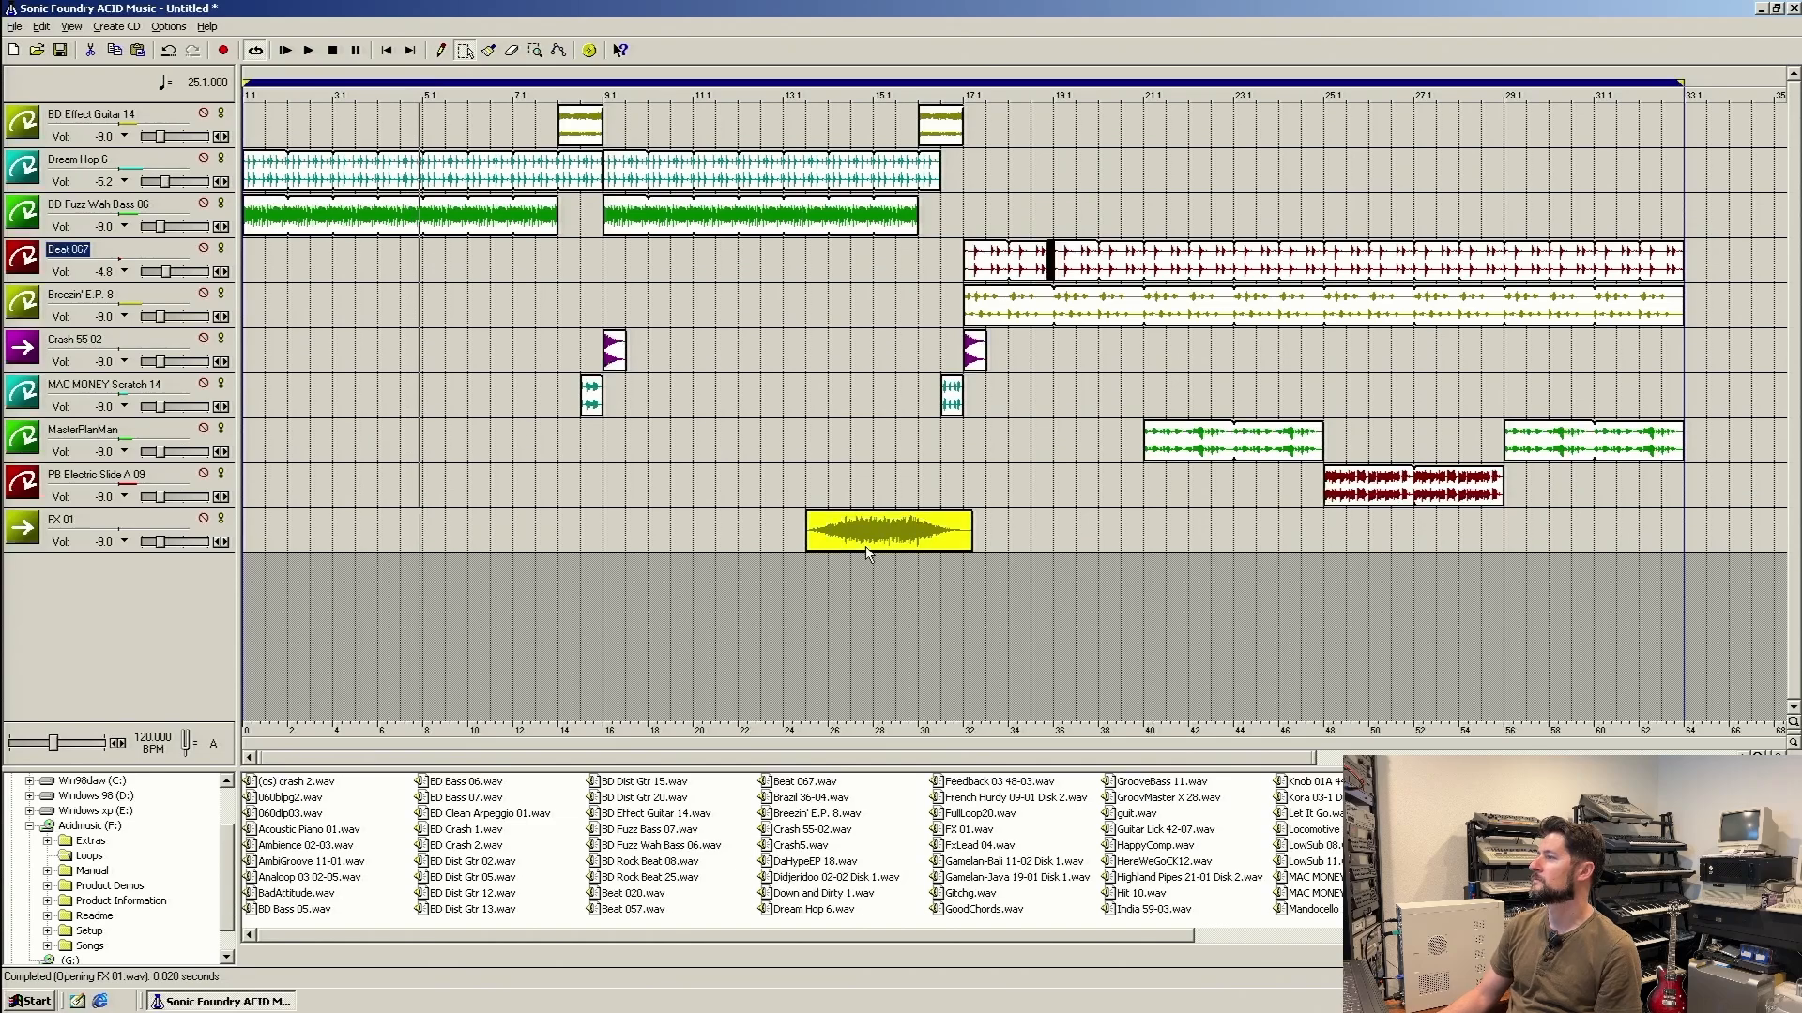
left_click(1071, 632)
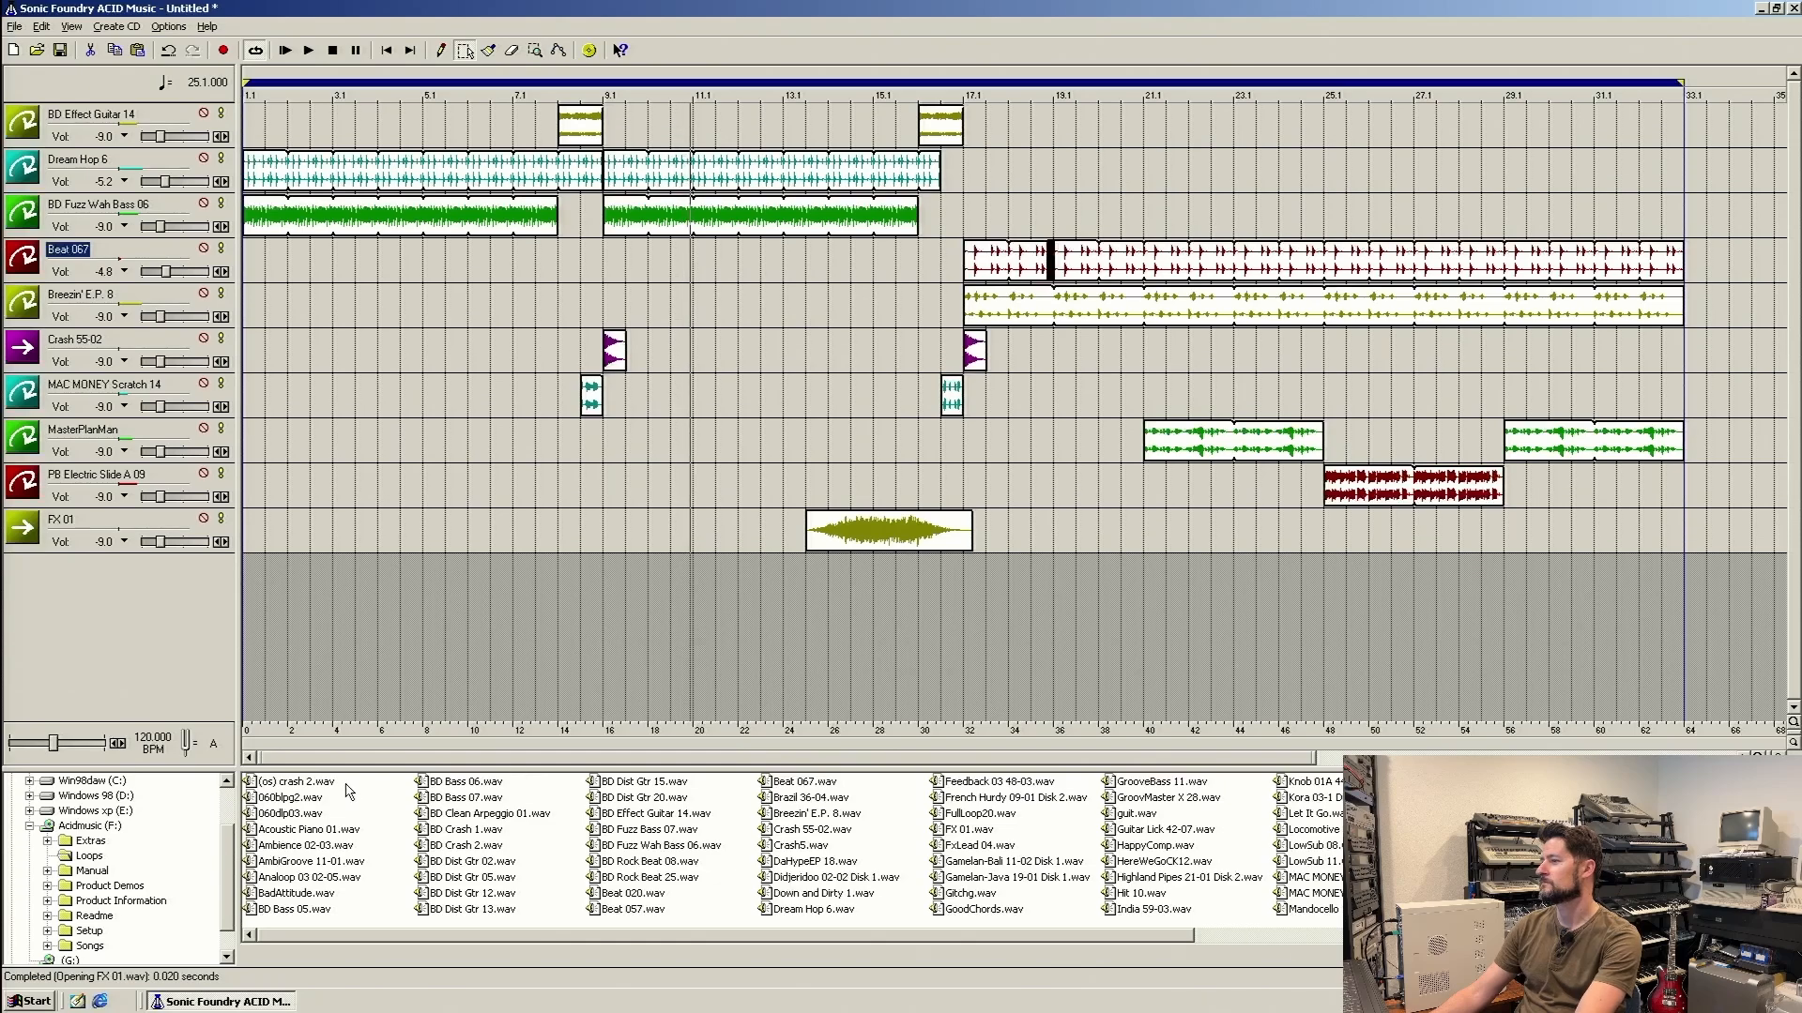
left_click(282, 783)
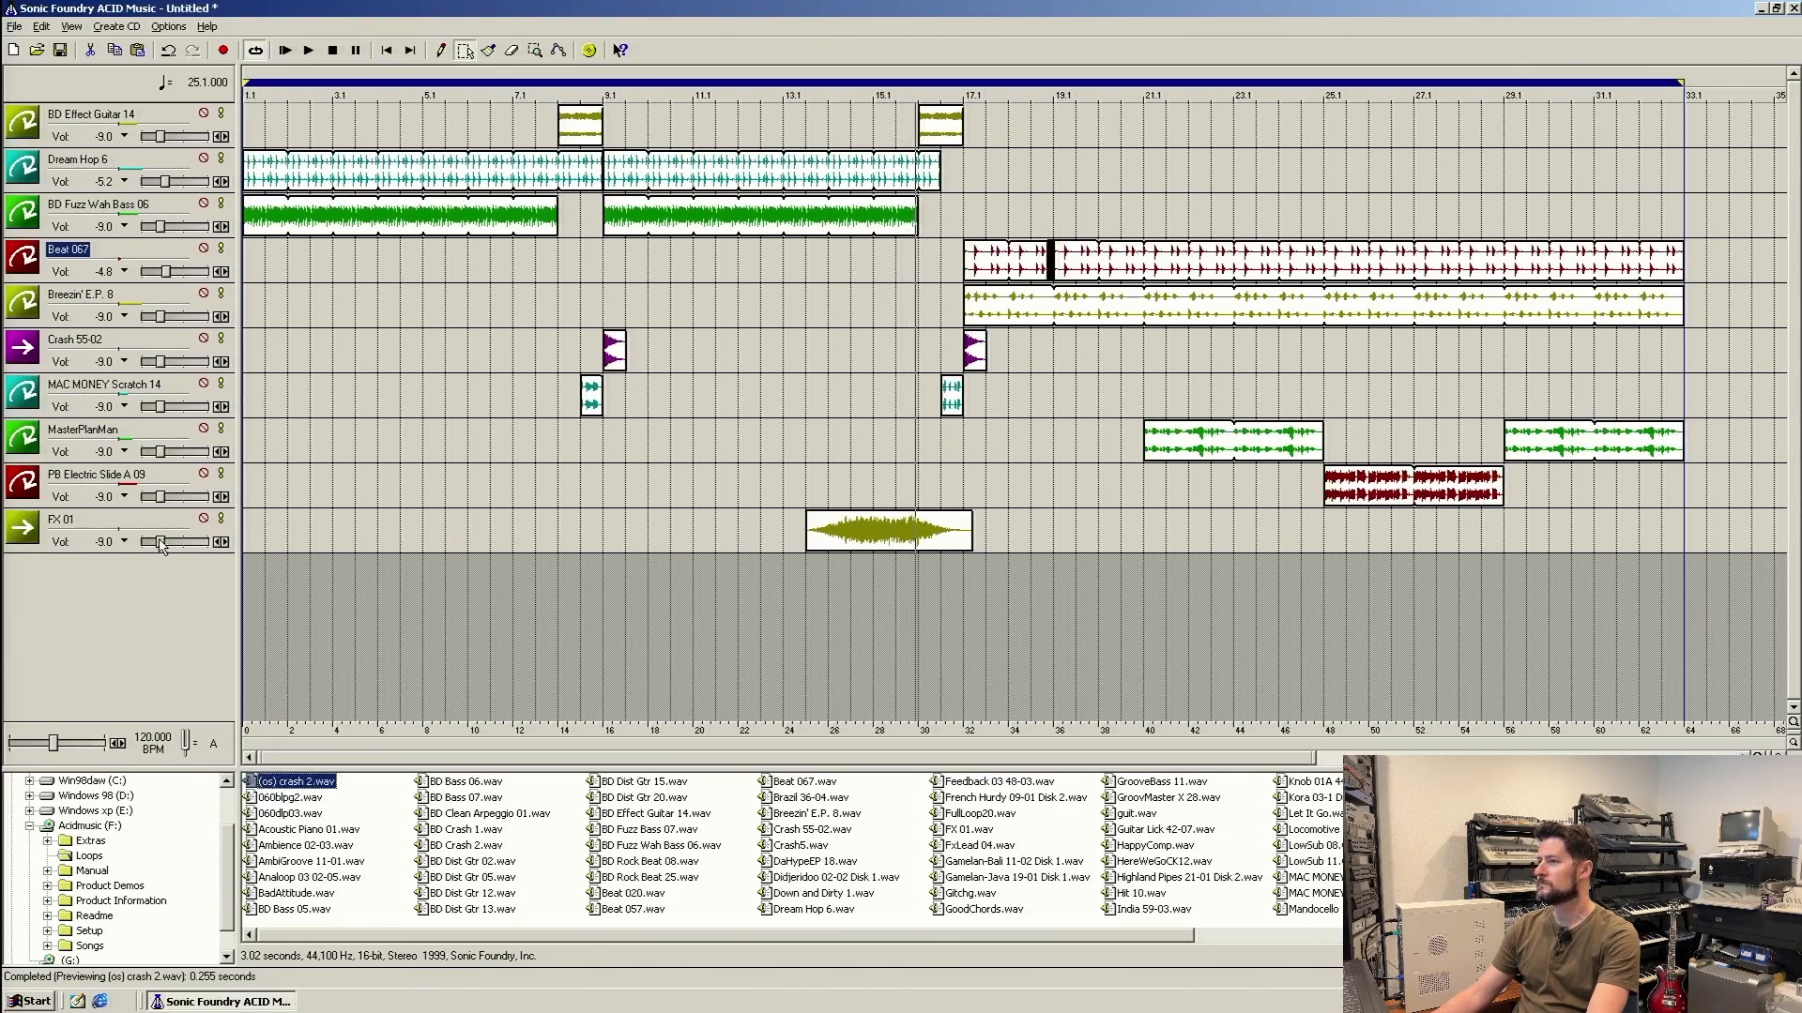
left_click_drag(161, 545, 156, 545)
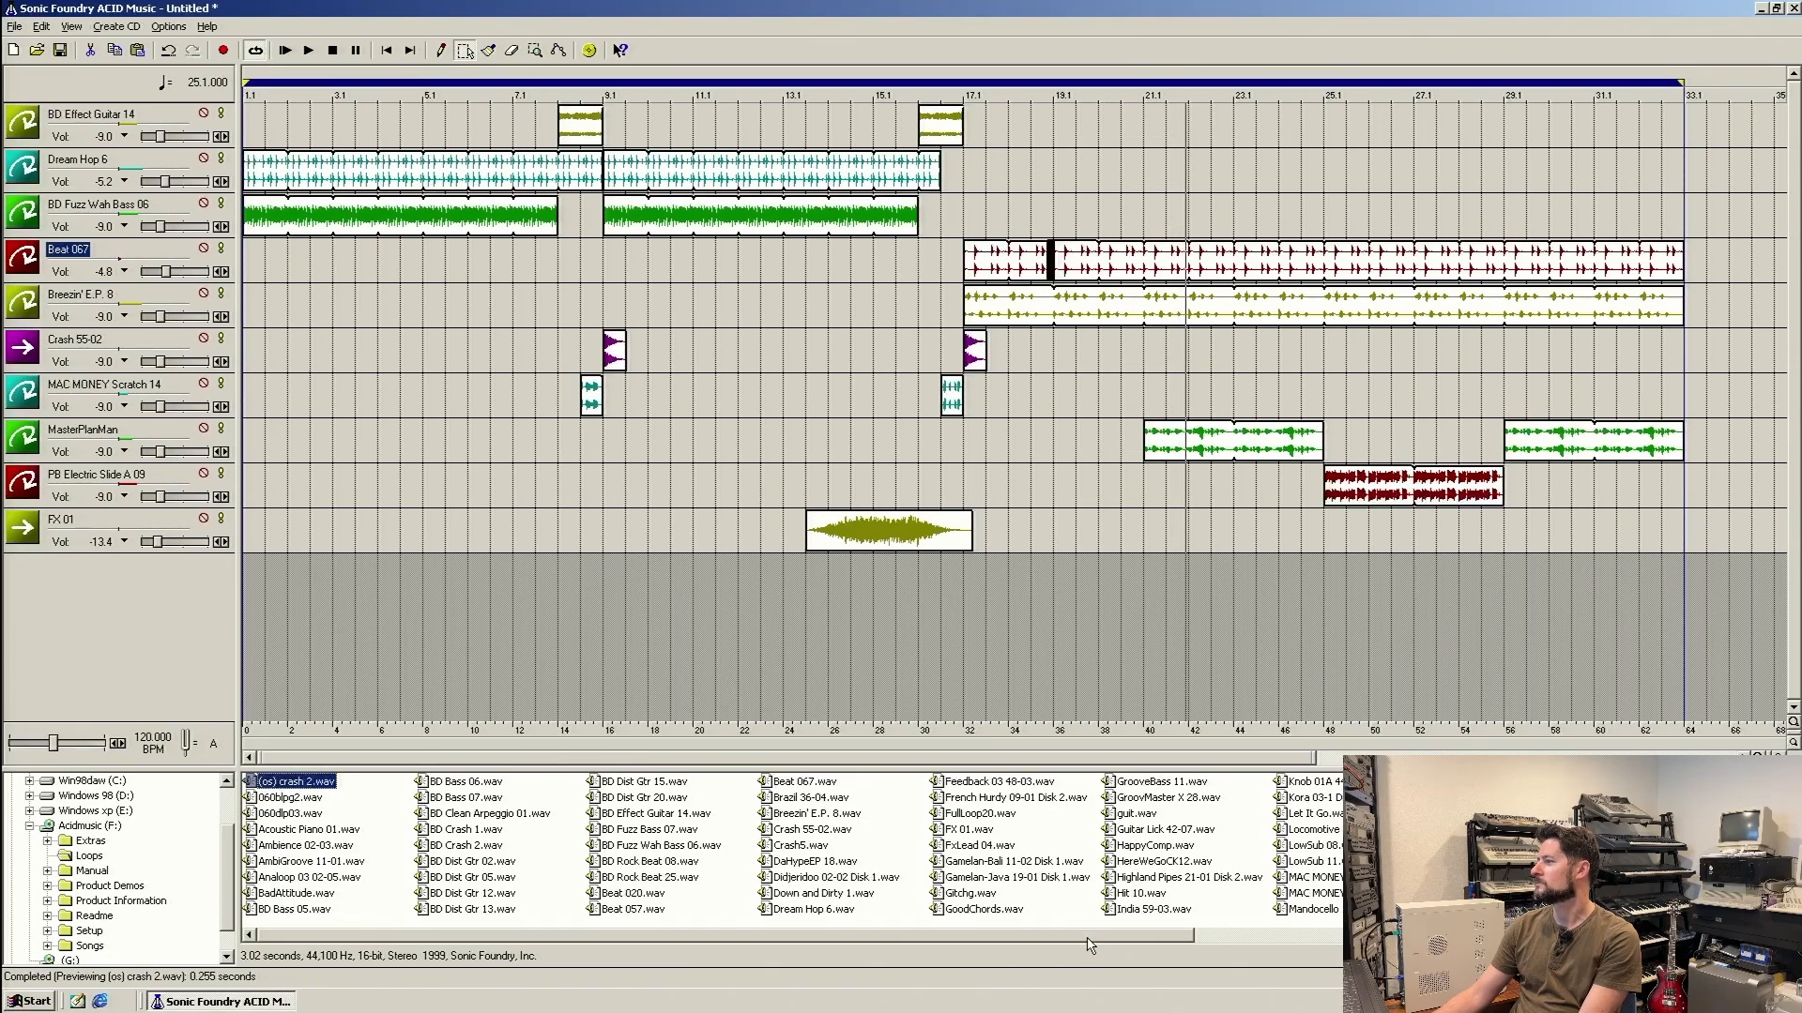
Browse further through the loop files, audition Trumpet 10-07.wav and stop playback.
left_click_drag(1087, 941, 1298, 948)
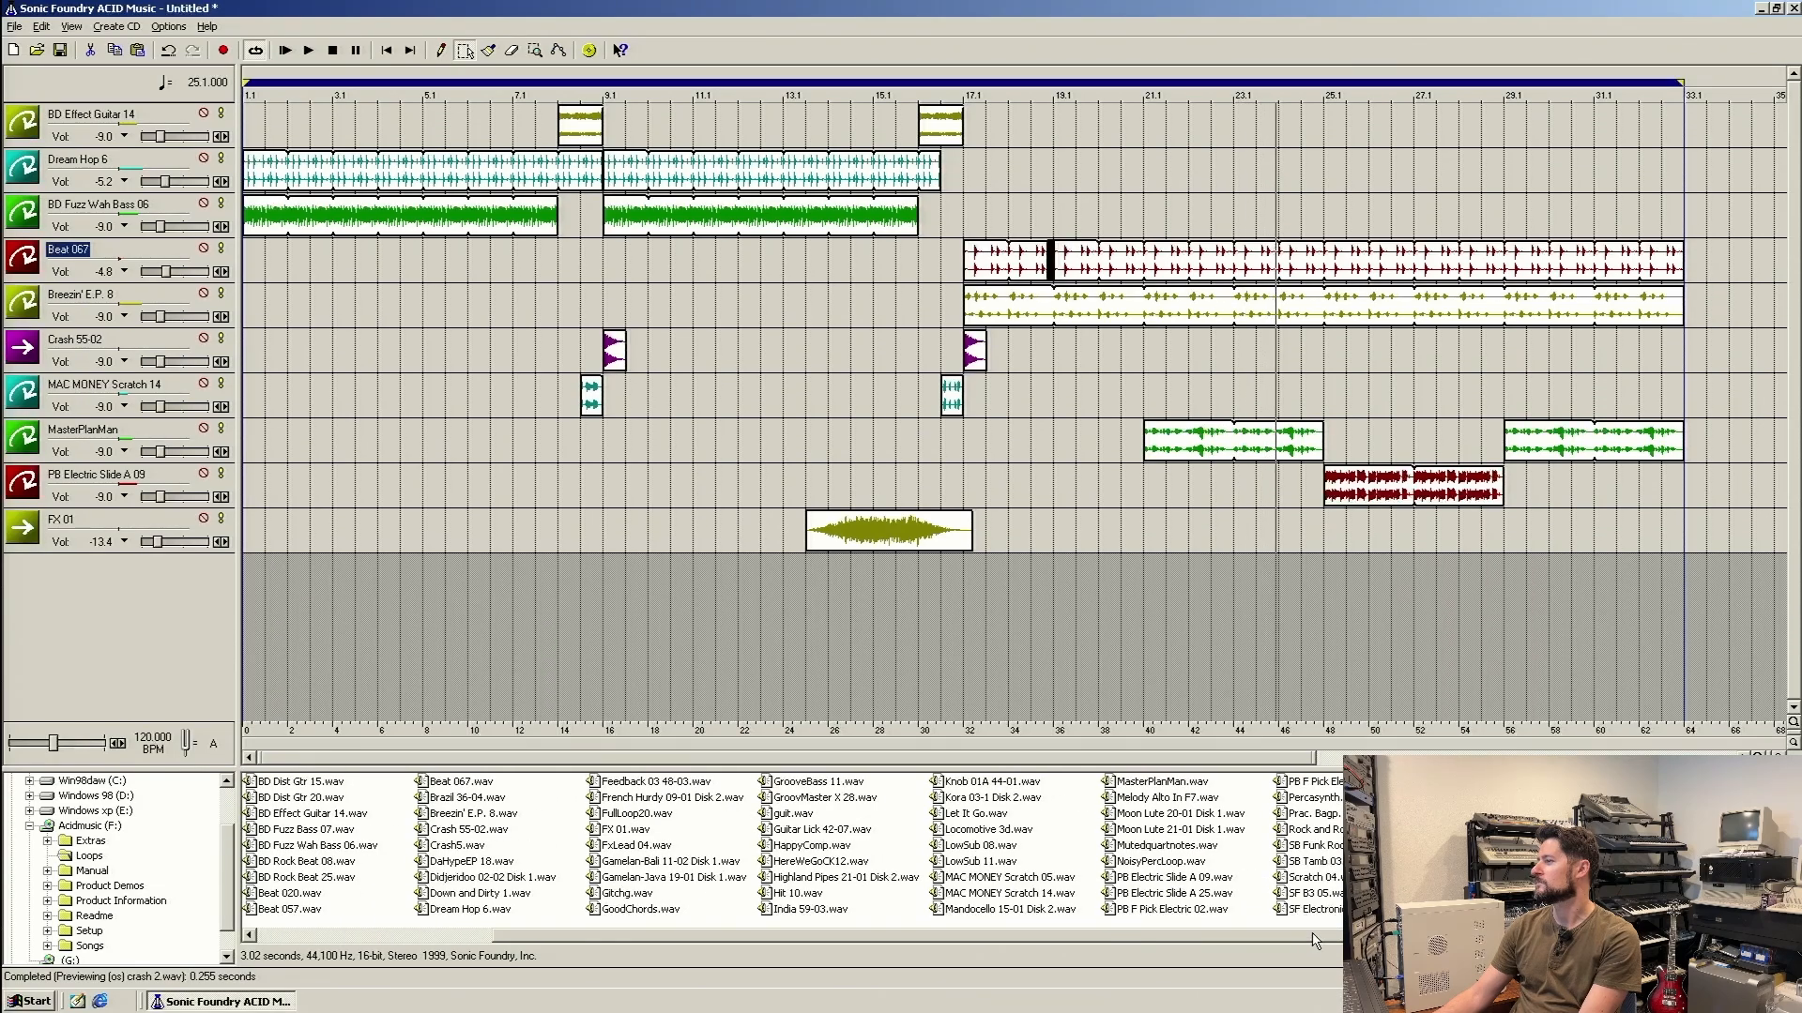
left_click(1334, 937)
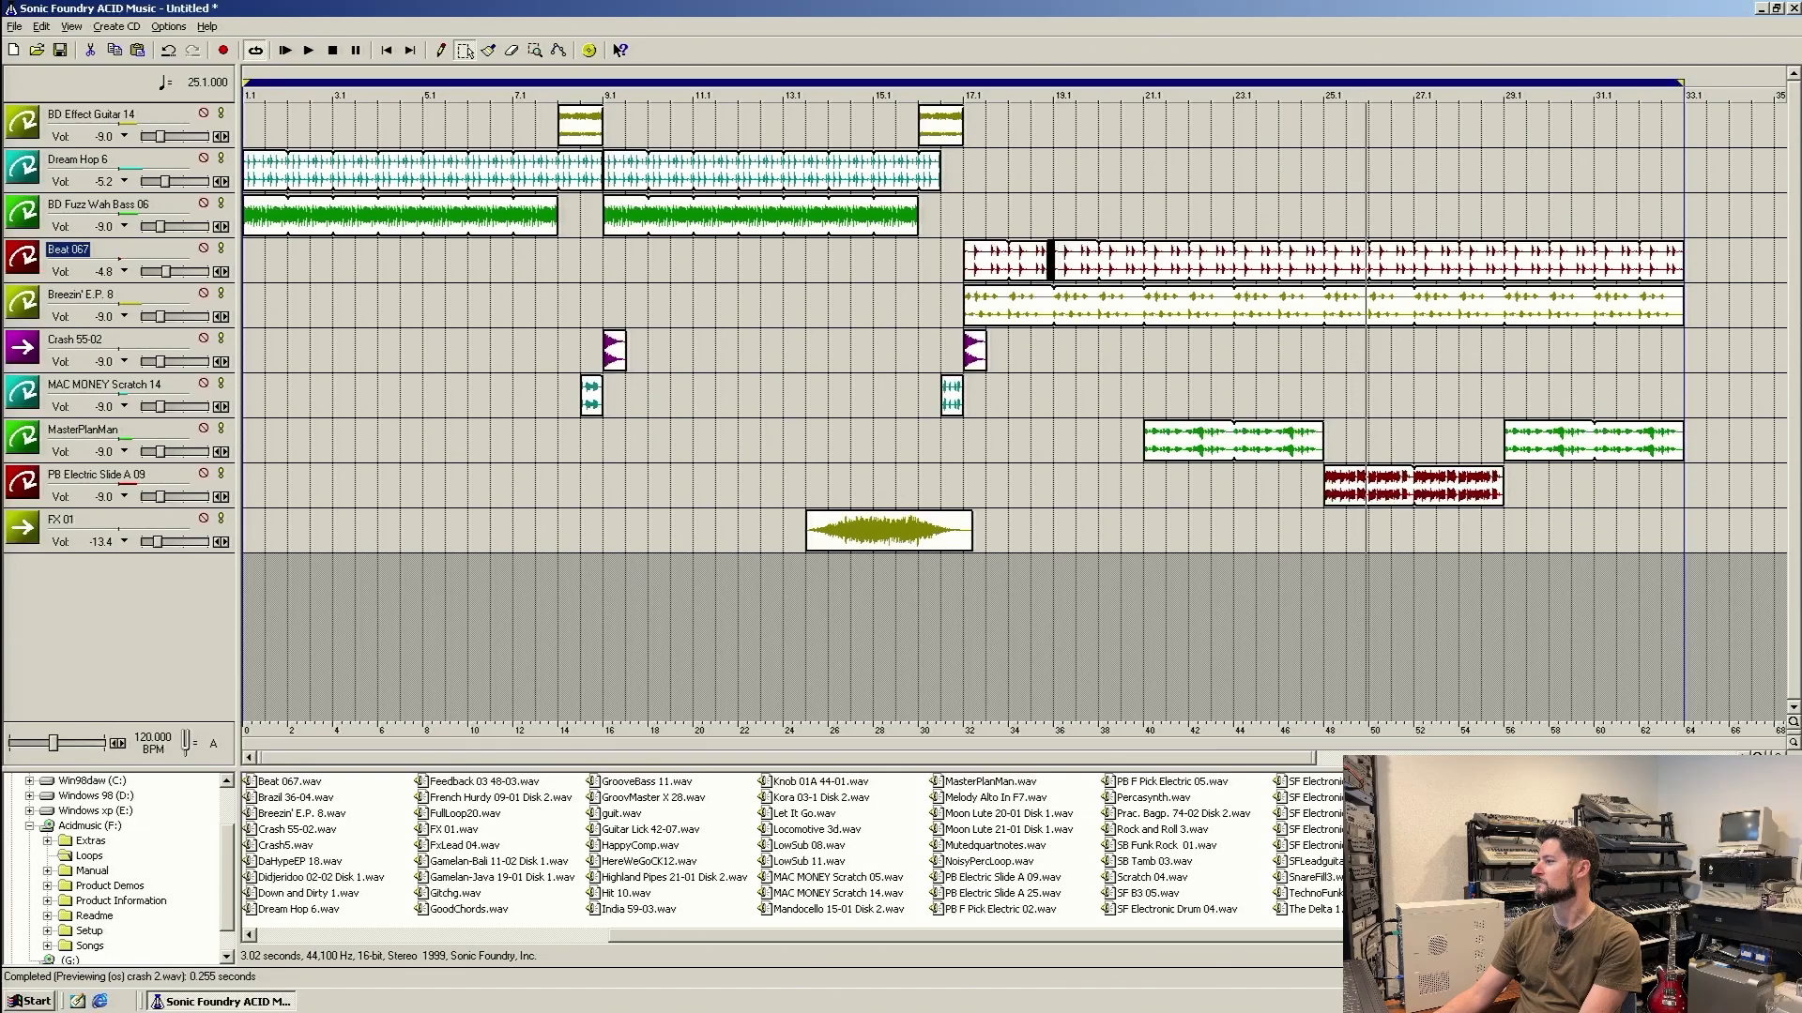
left_click(1488, 845)
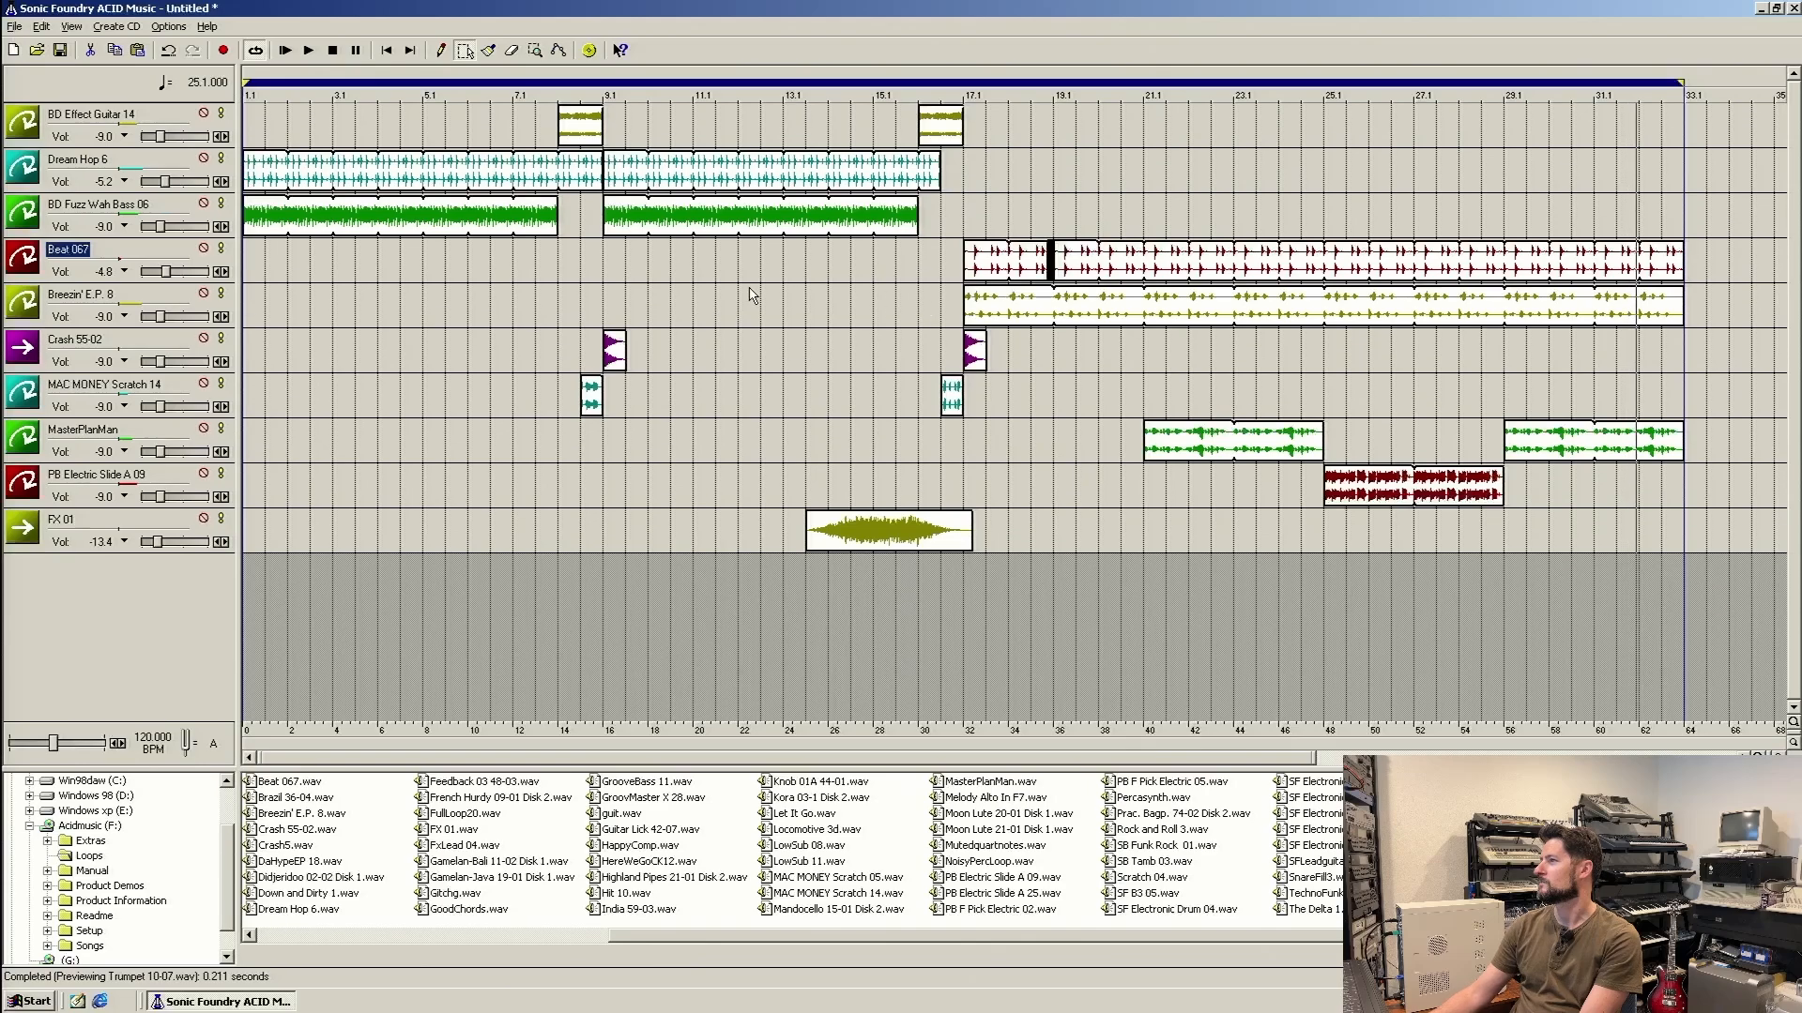
left_click(368, 180)
left_click(333, 58)
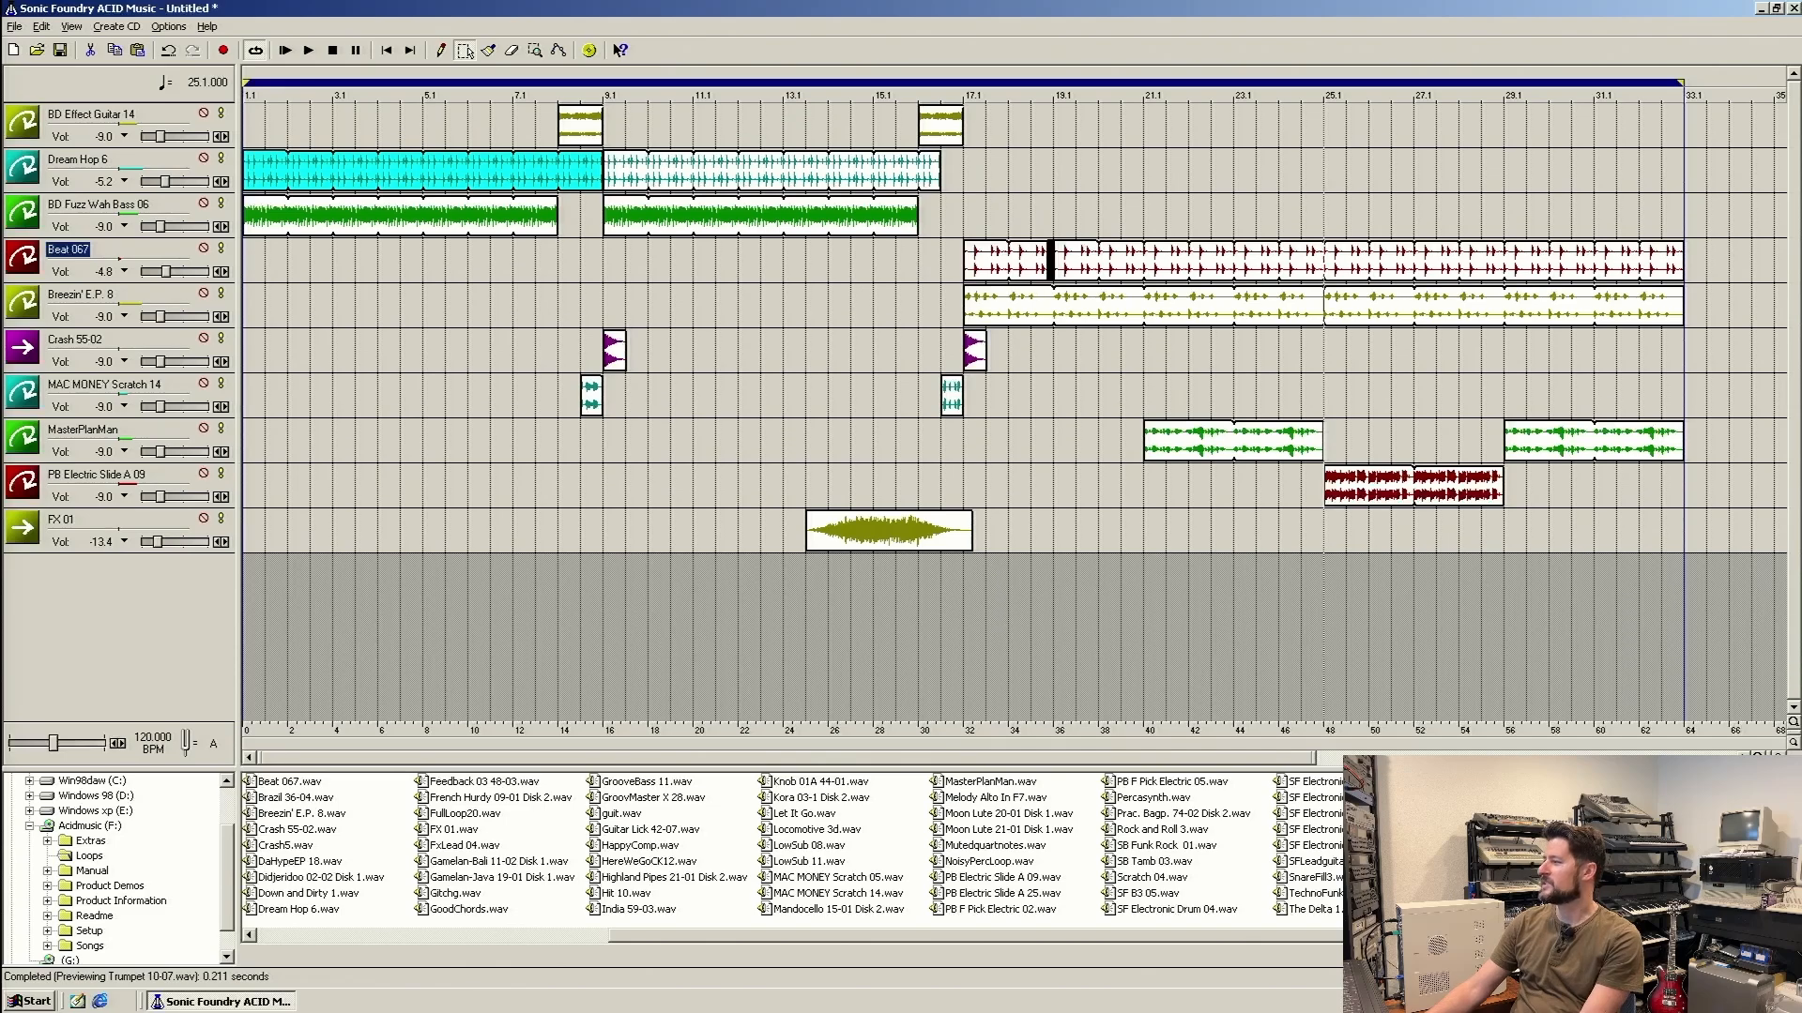
Add Wit Da Flow.wav as a track and draw one hit at bar 1 and another at bar 9.
left_click(1792, 935)
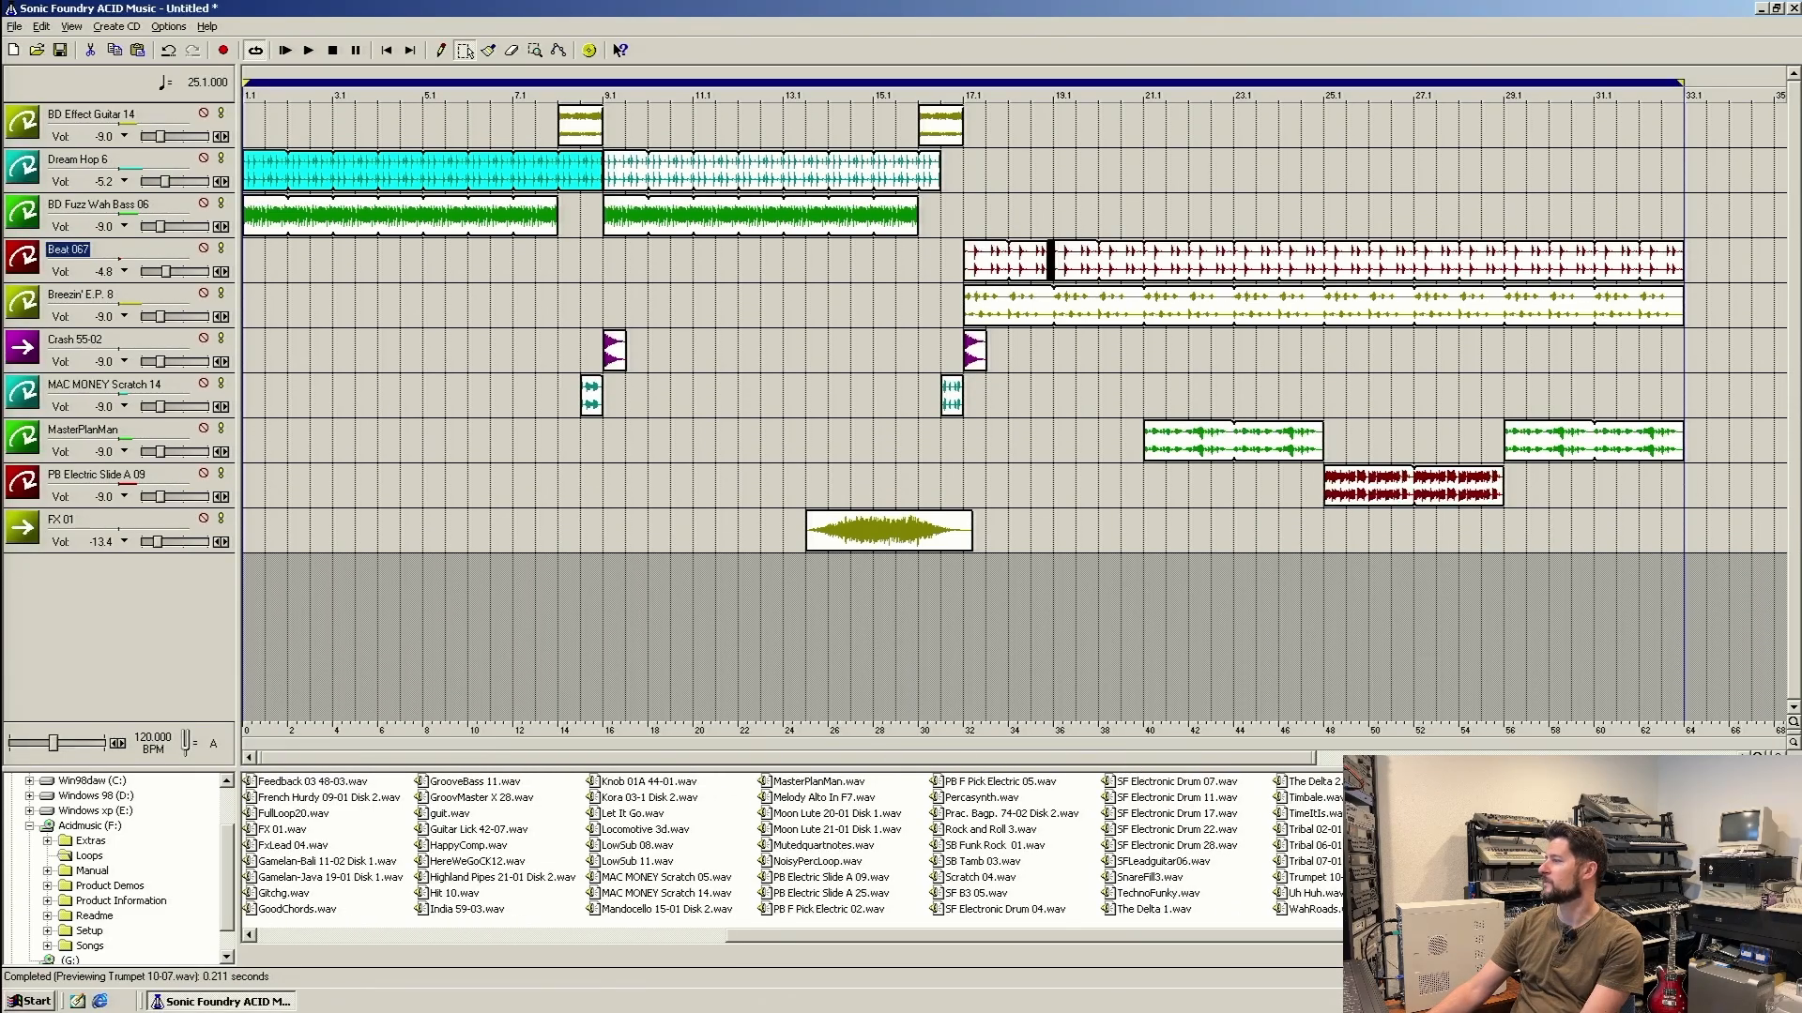
left_click_drag(1492, 798, 586, 580)
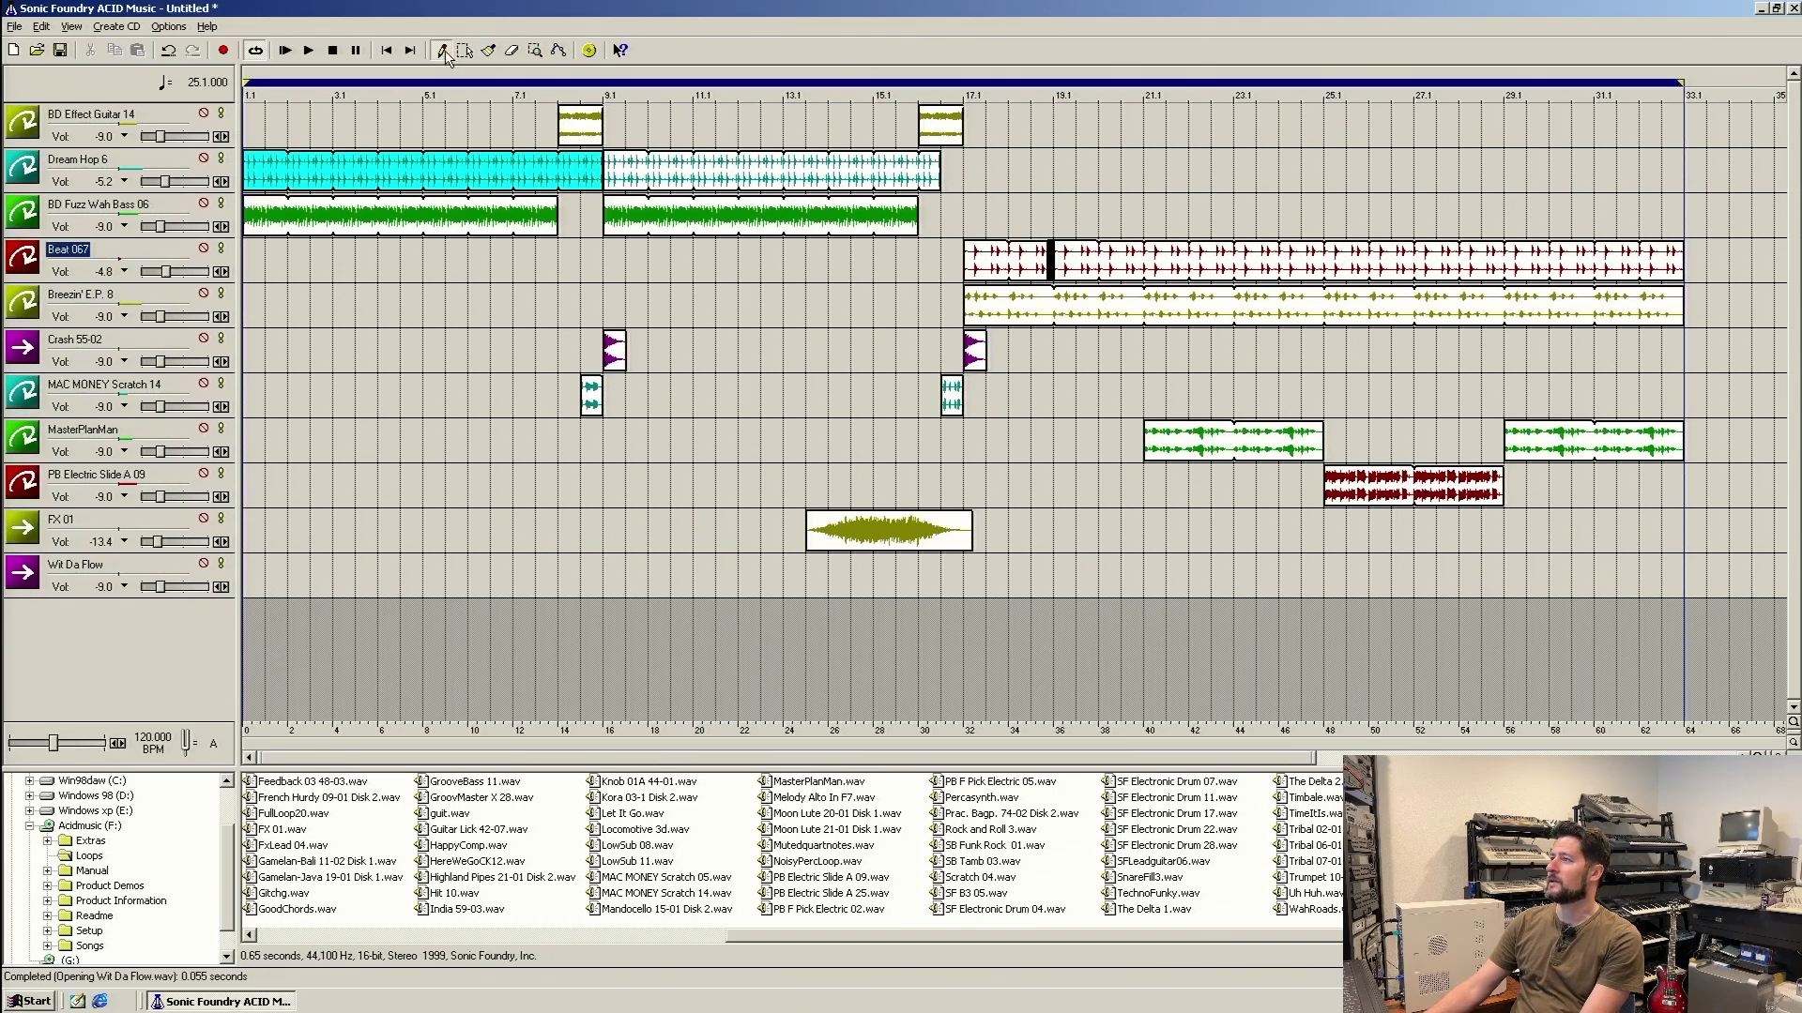
left_click(253, 570)
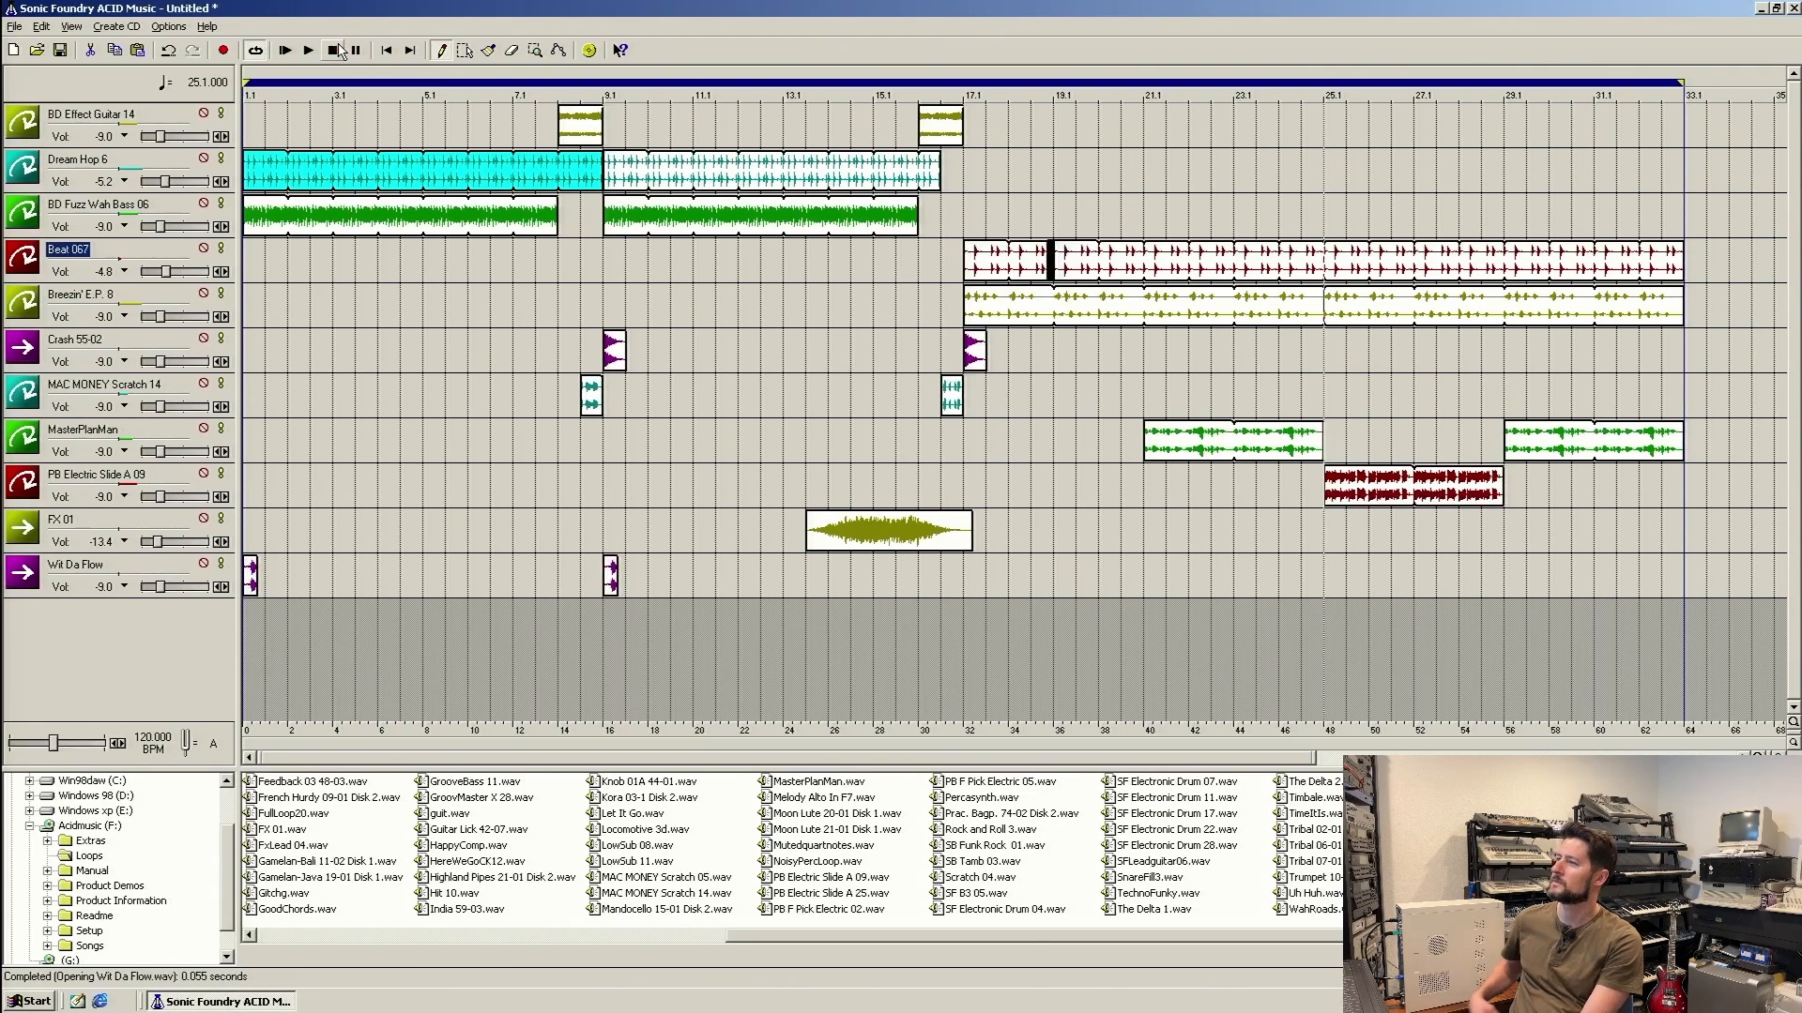
Play the song from the start and shorten the second Dream Hop 6 event to end at bar 16.
left_click(283, 58)
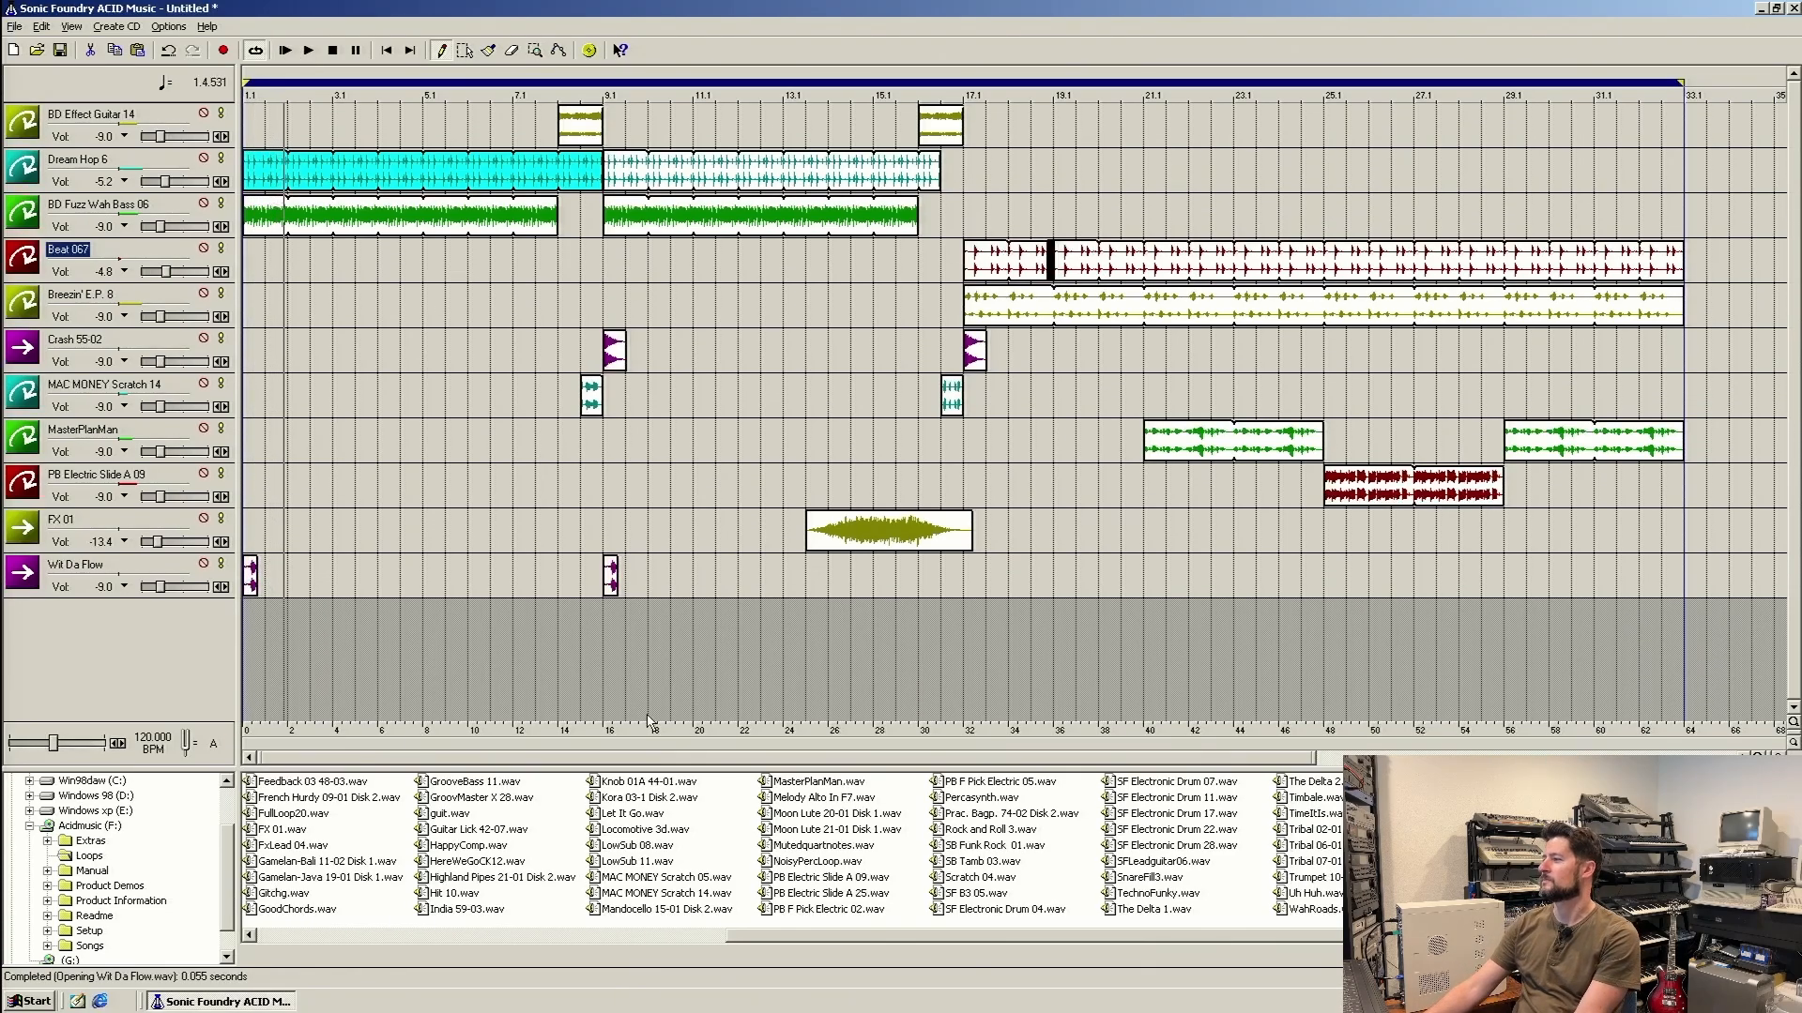
scroll(522, 918, "left", 4)
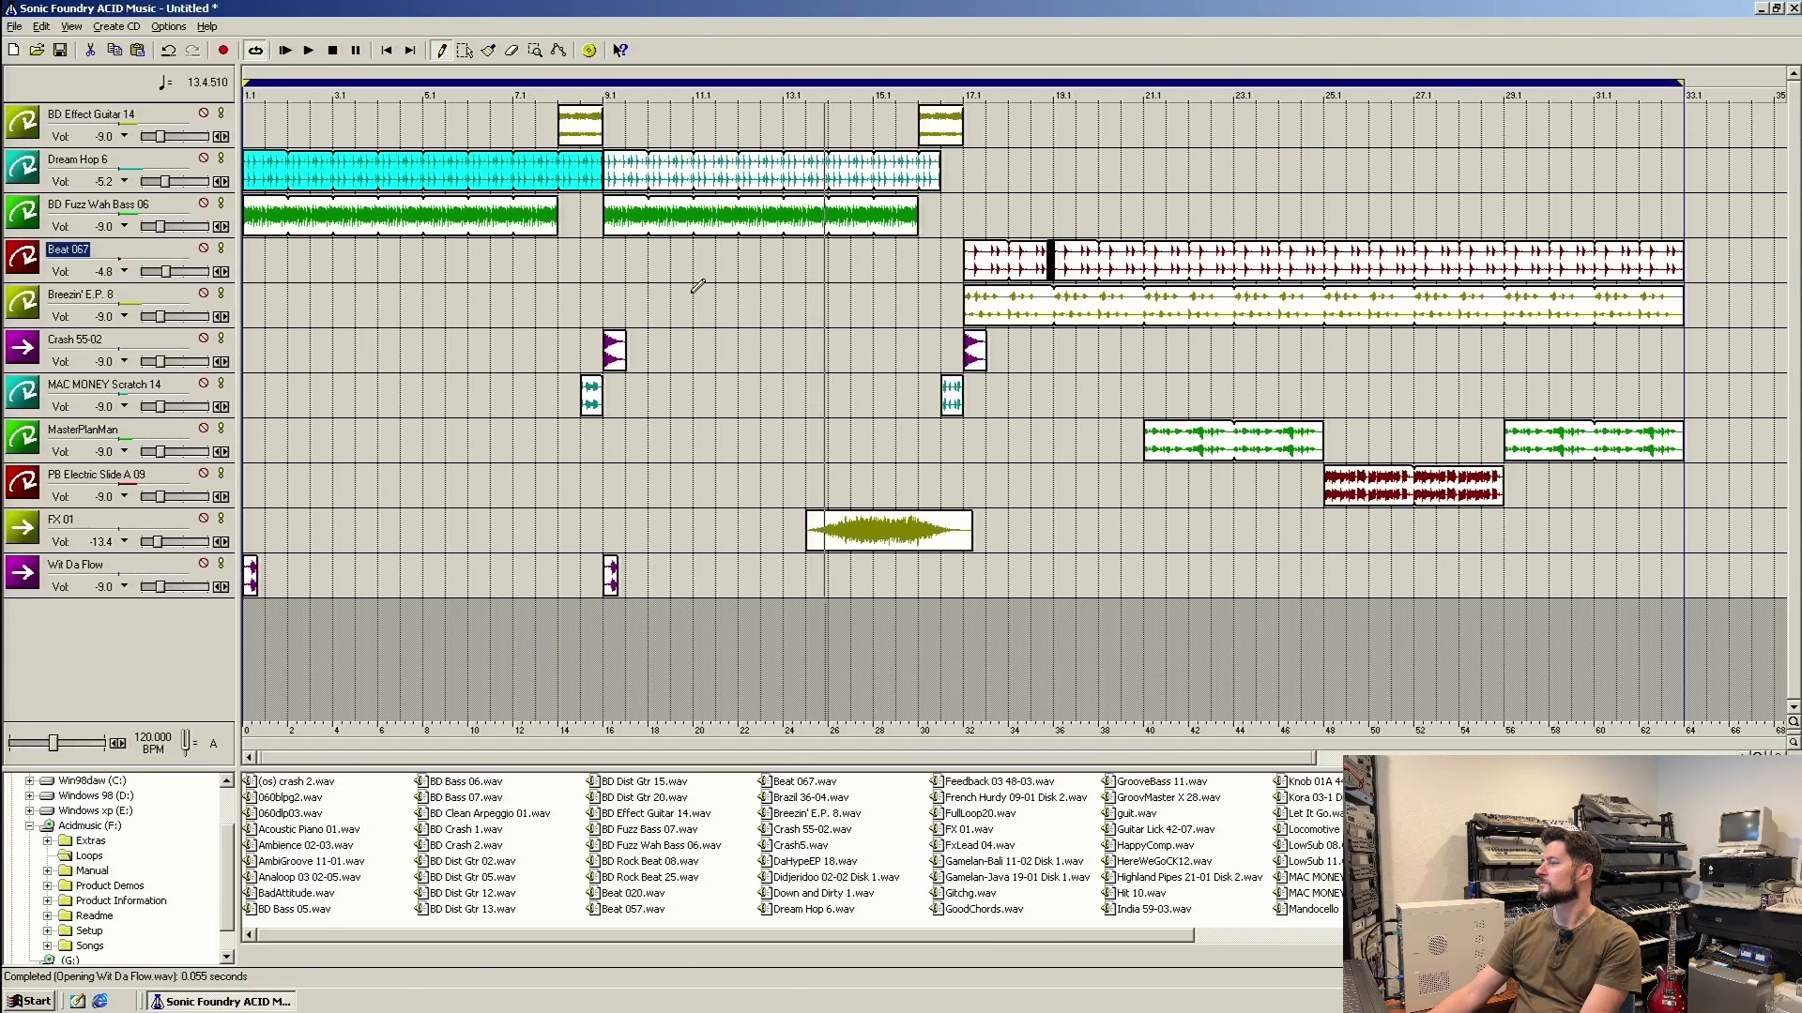
left_click(925, 178)
left_click_drag(925, 178, 902, 178)
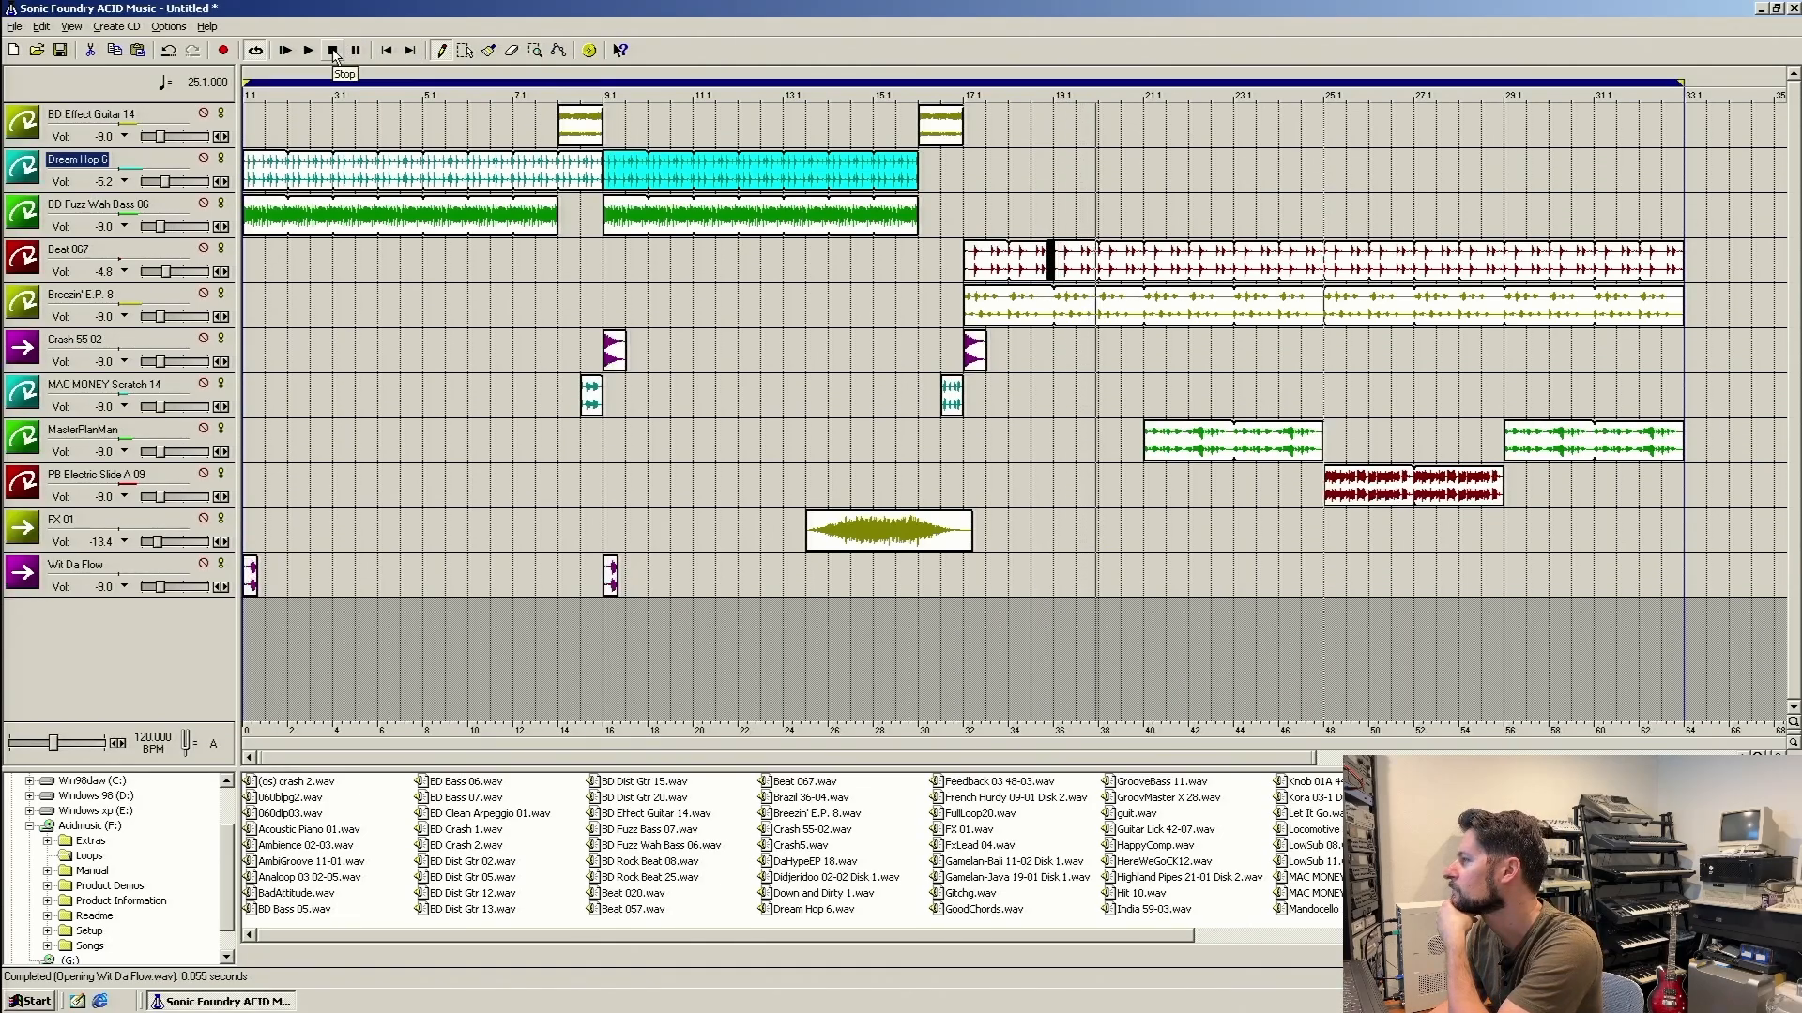
Stop playback and audition loop files including BD Clean Arpeggio 01.wav, BD Bass 07.wav, BD Bass 05.wav, Beat 020.wav and GoodChords.wav.
left_click(334, 50)
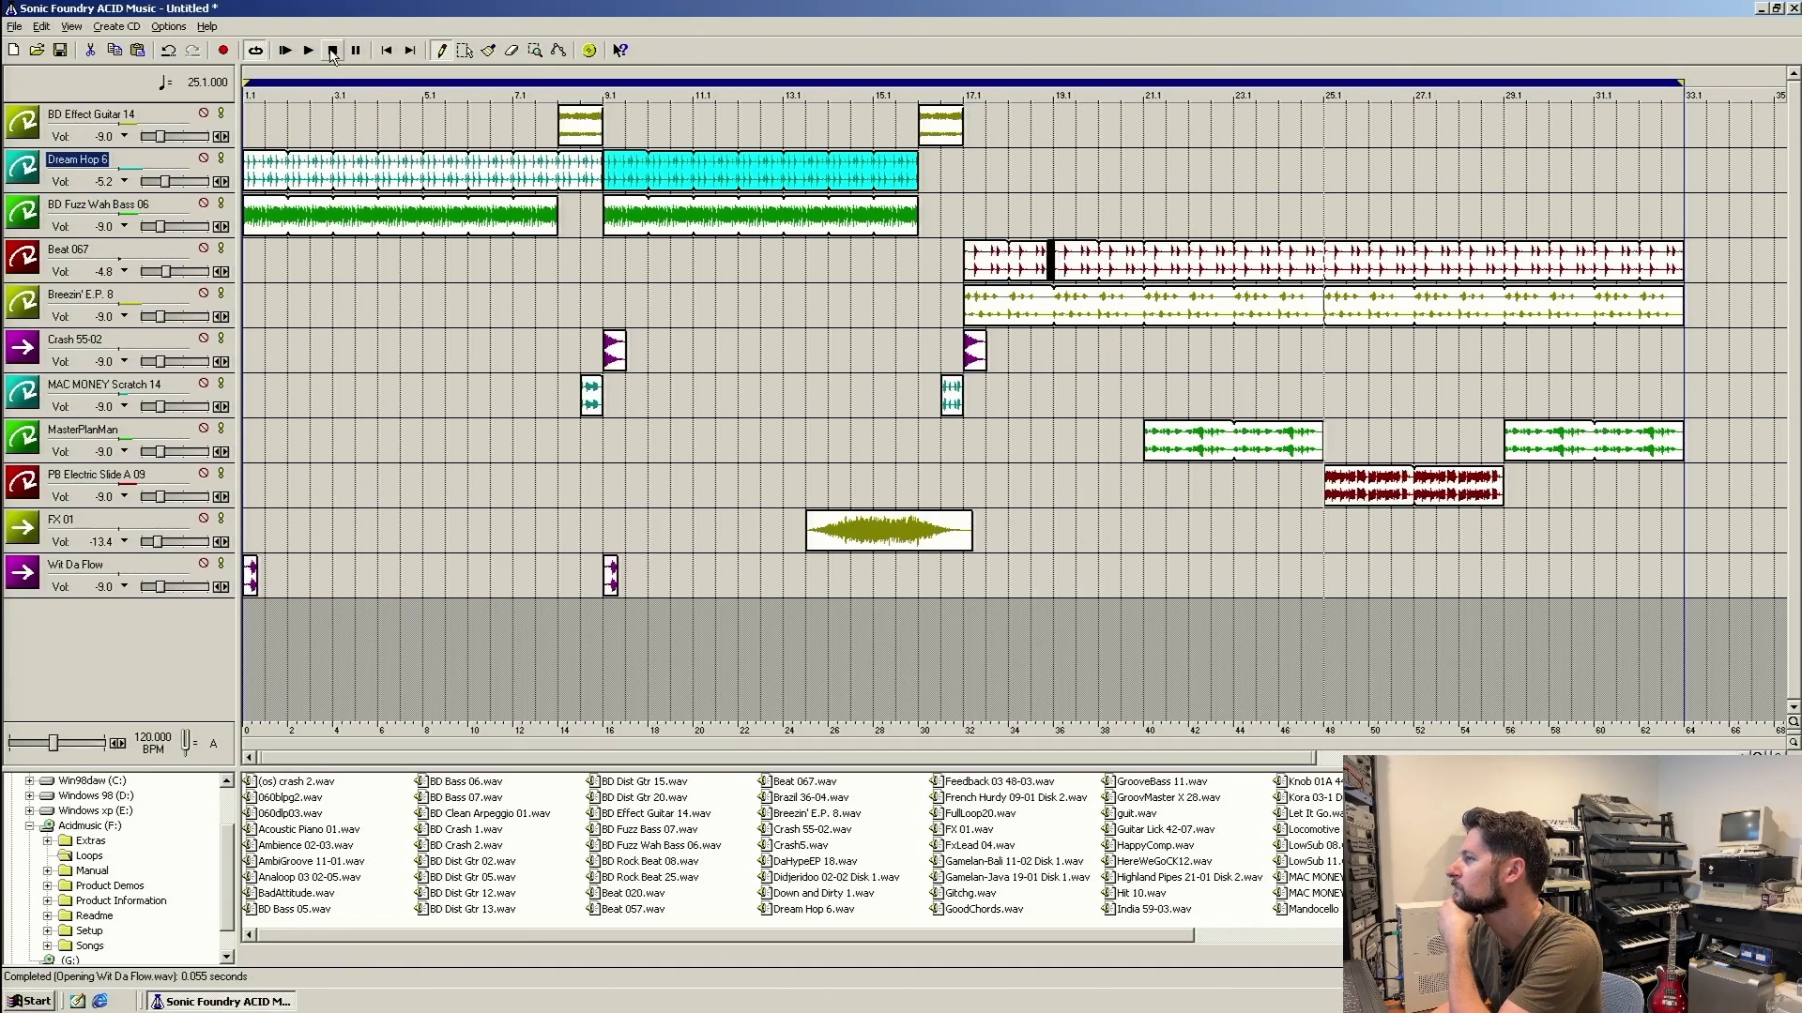
left_click(455, 813)
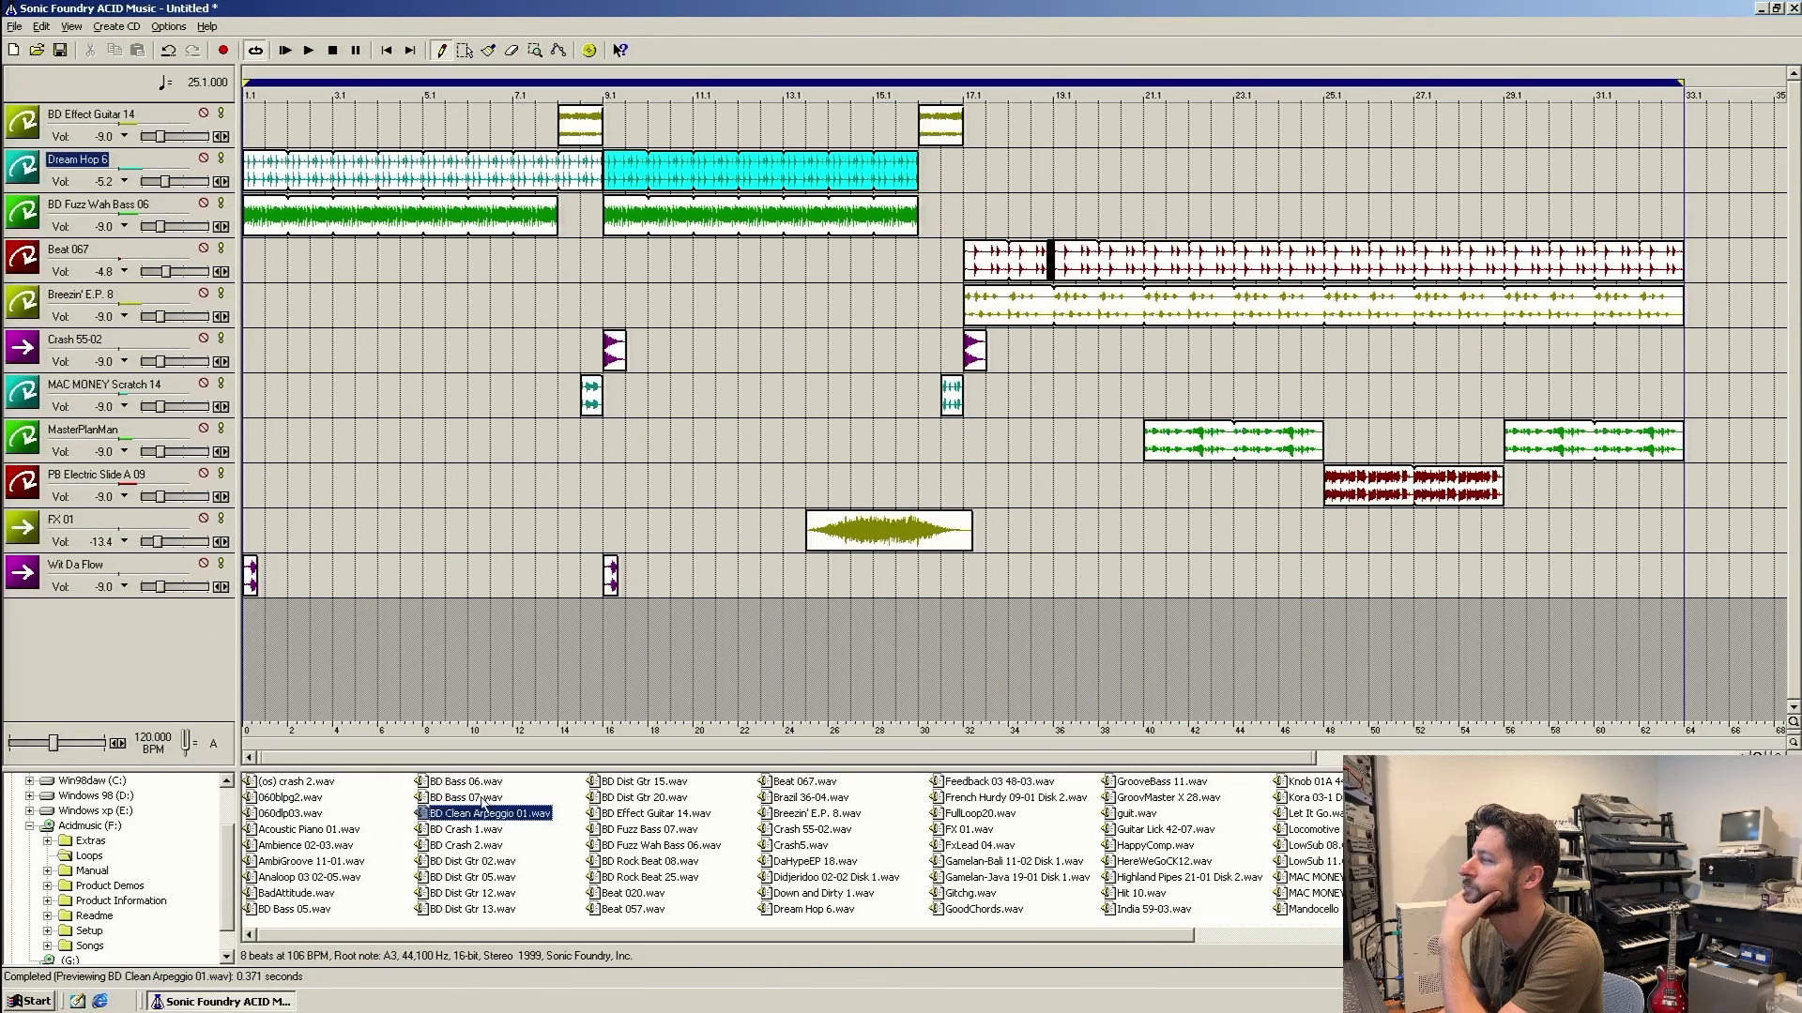
left_click(484, 798)
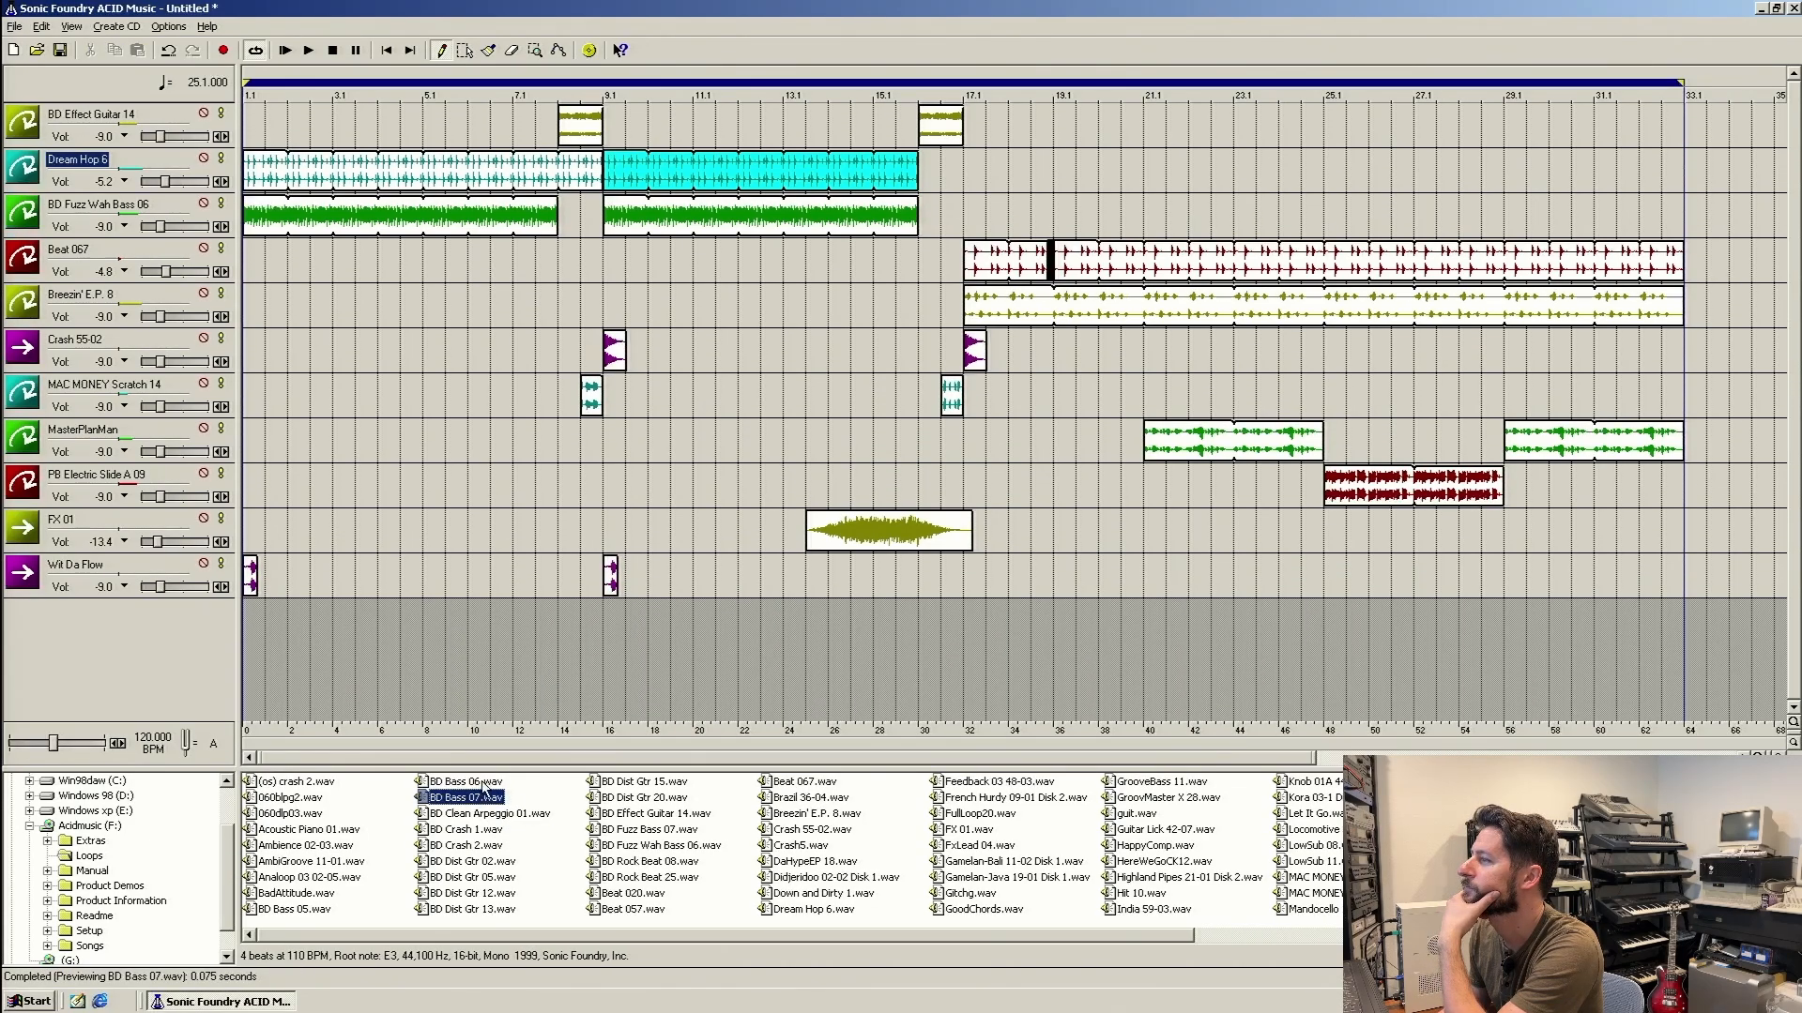
left_click(484, 784)
left_click(307, 911)
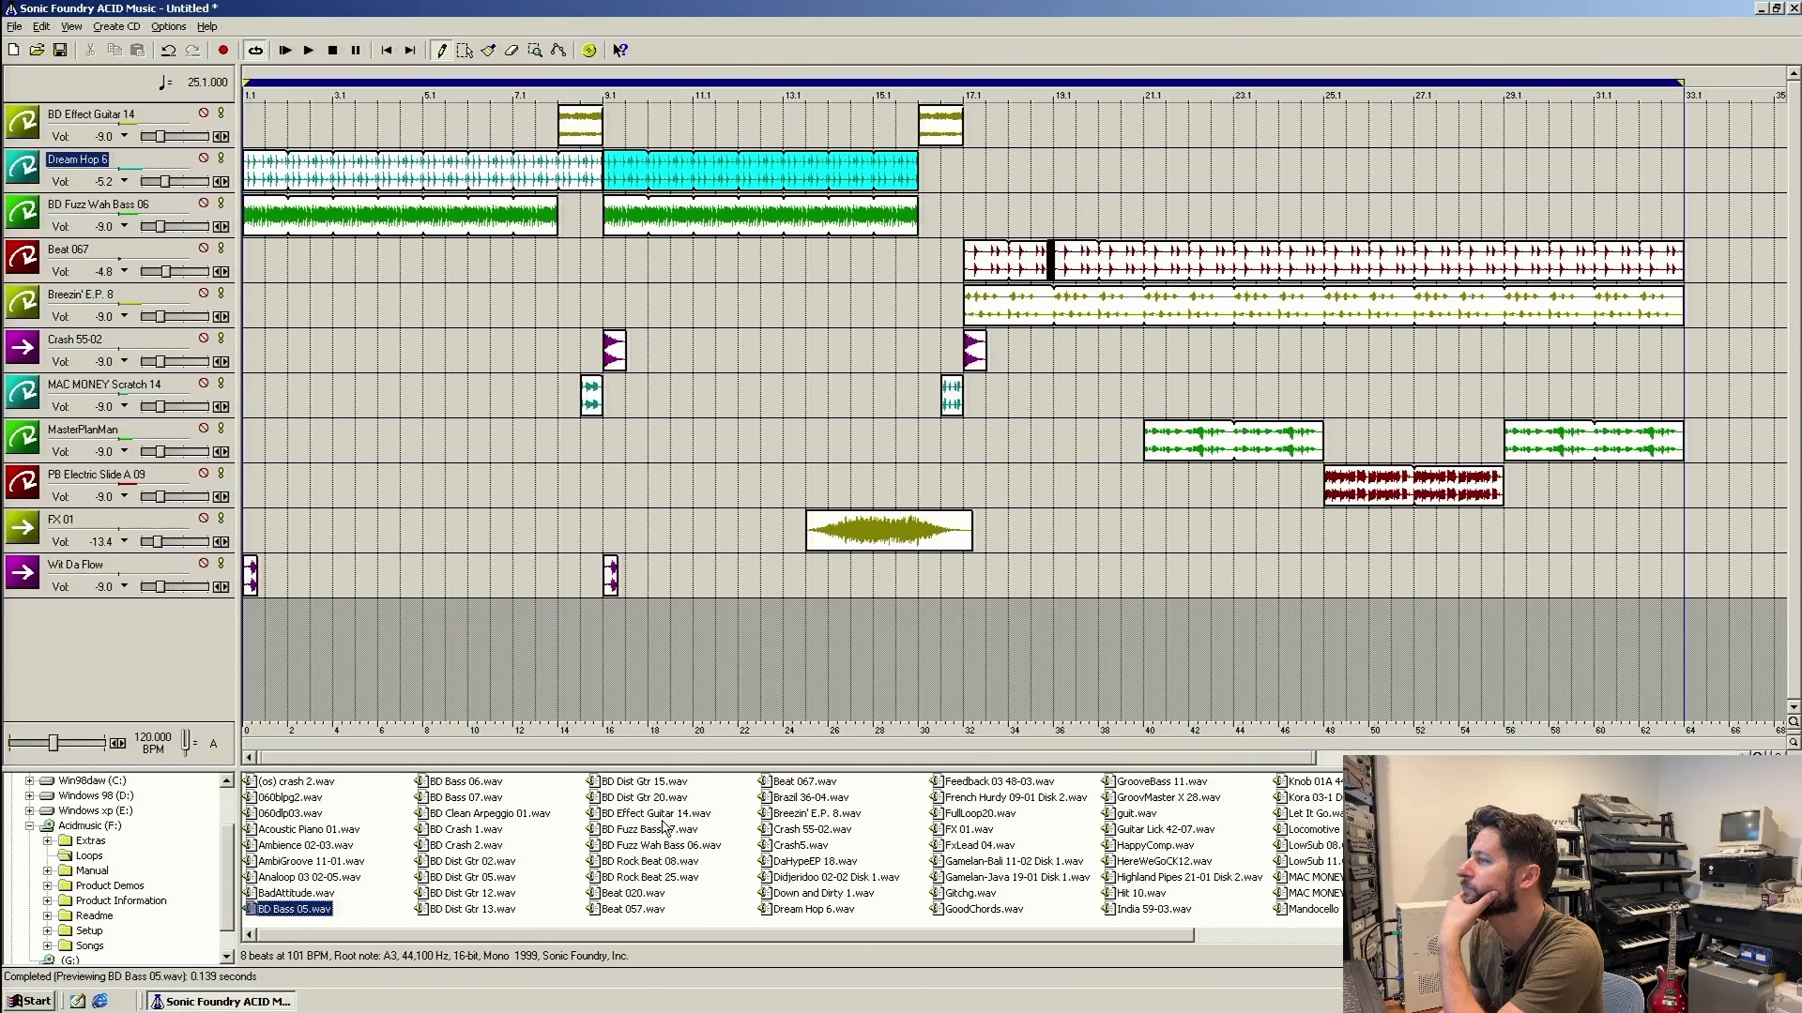
left_click(639, 894)
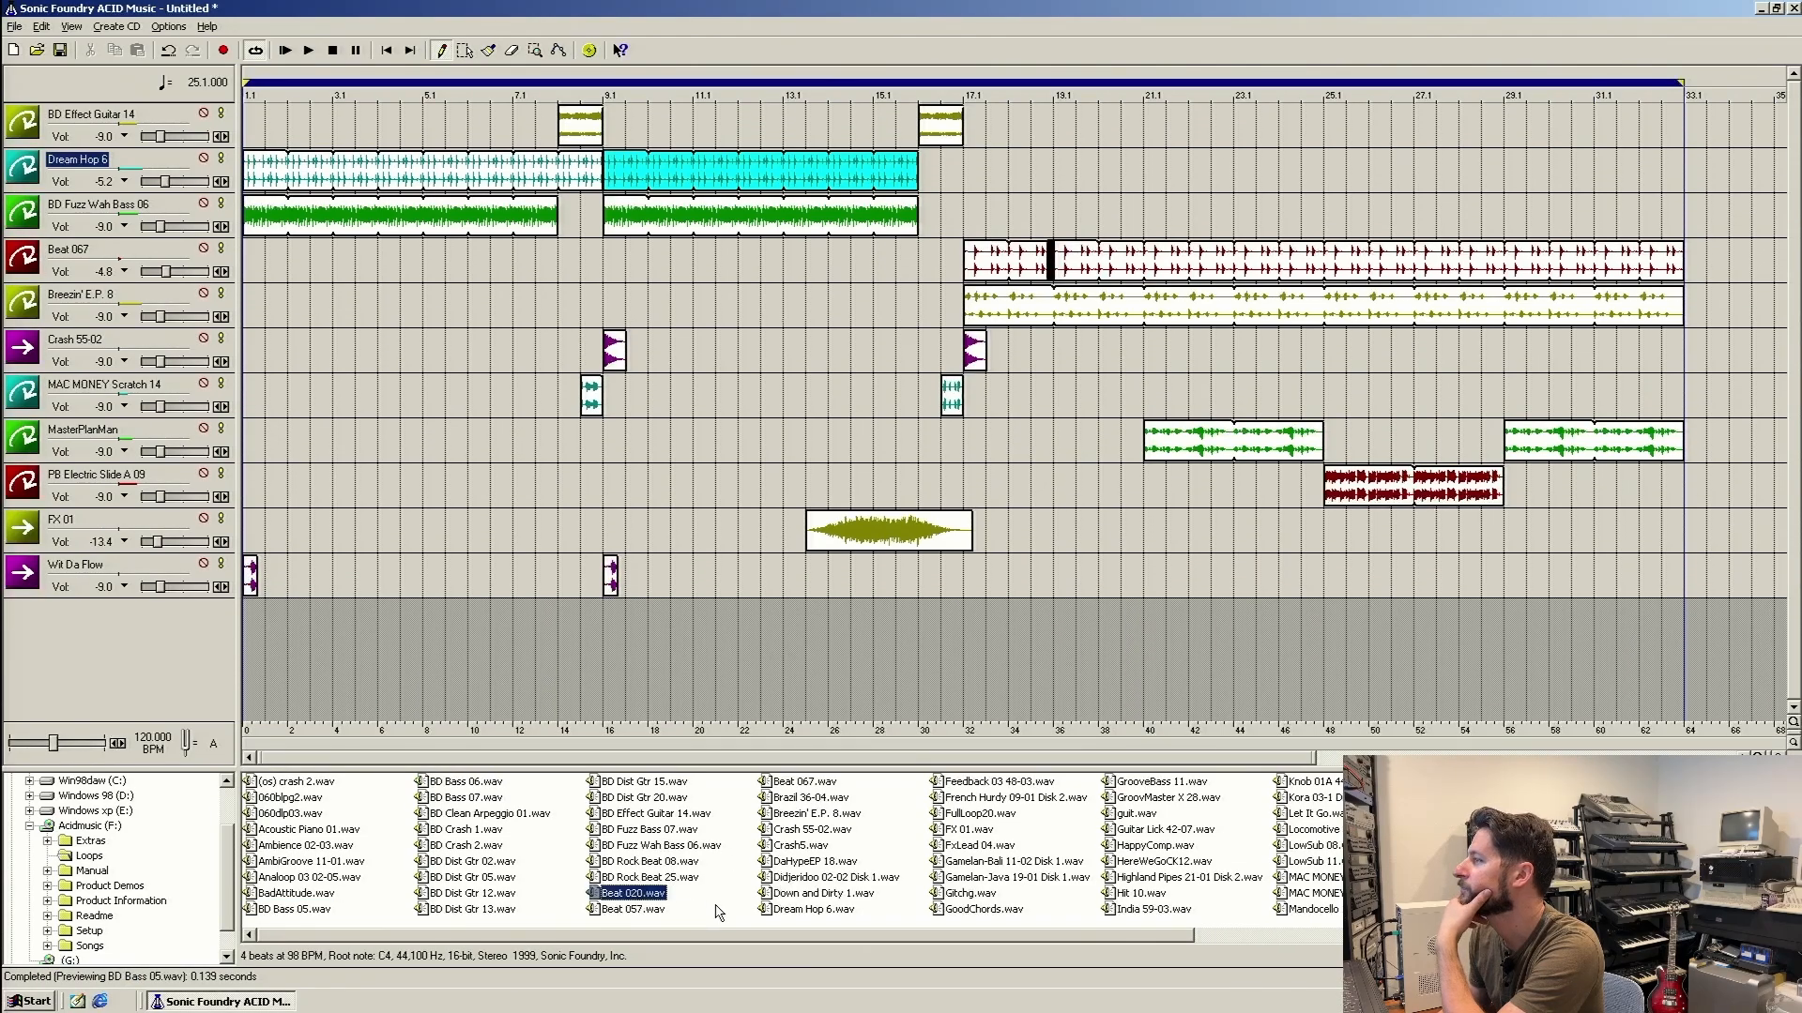
left_click(832, 910)
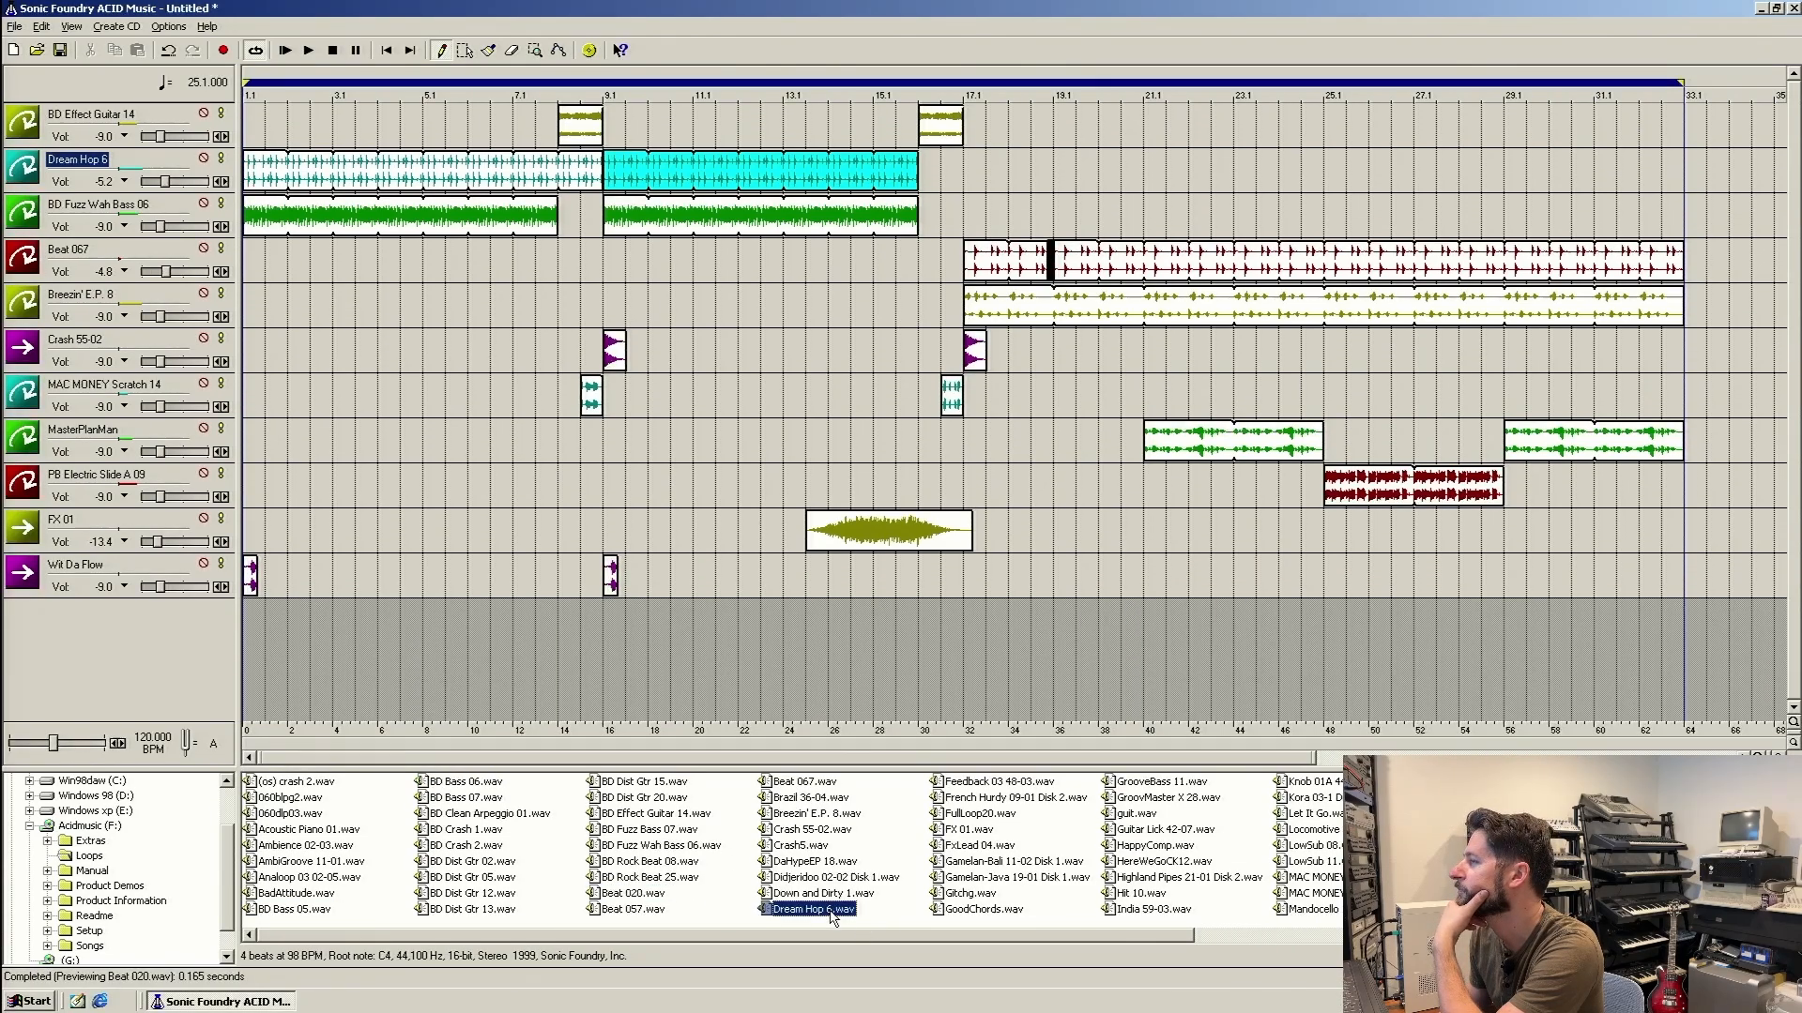
left_click(994, 911)
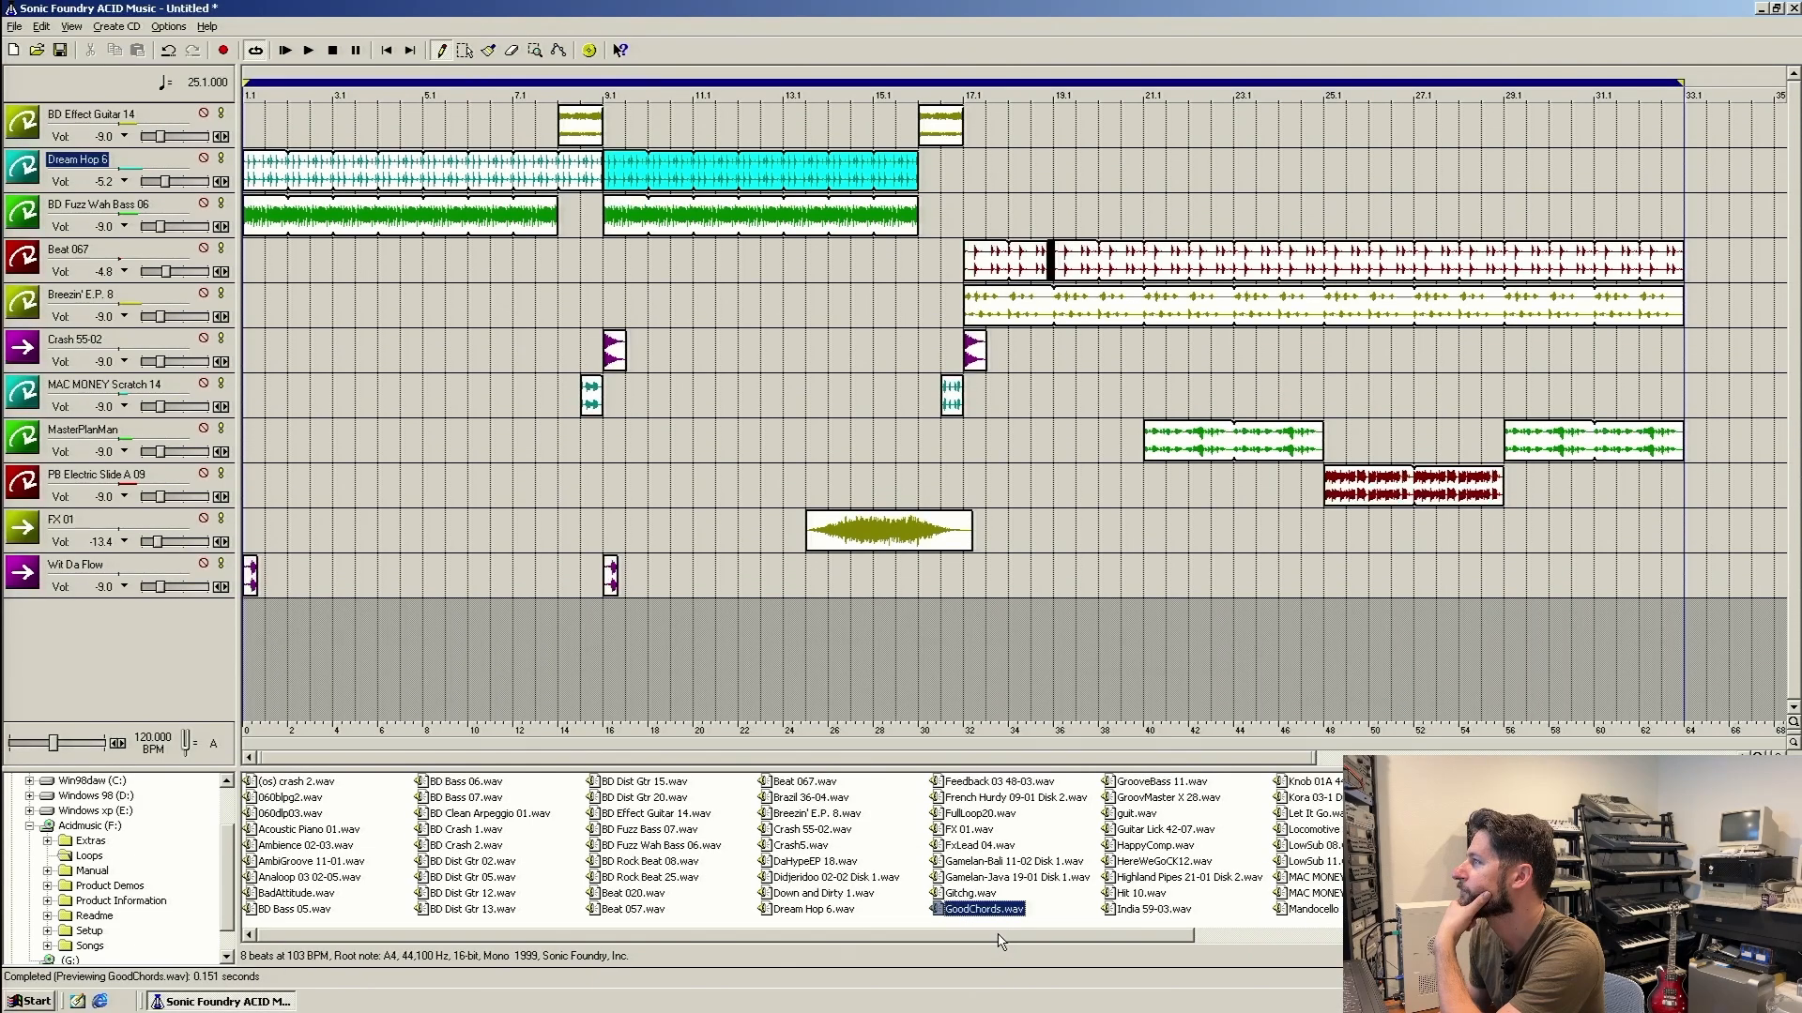
Browse further through the loop files, audition LowSub 08.wav and add it as a new track.
left_click_drag(997, 936, 1092, 936)
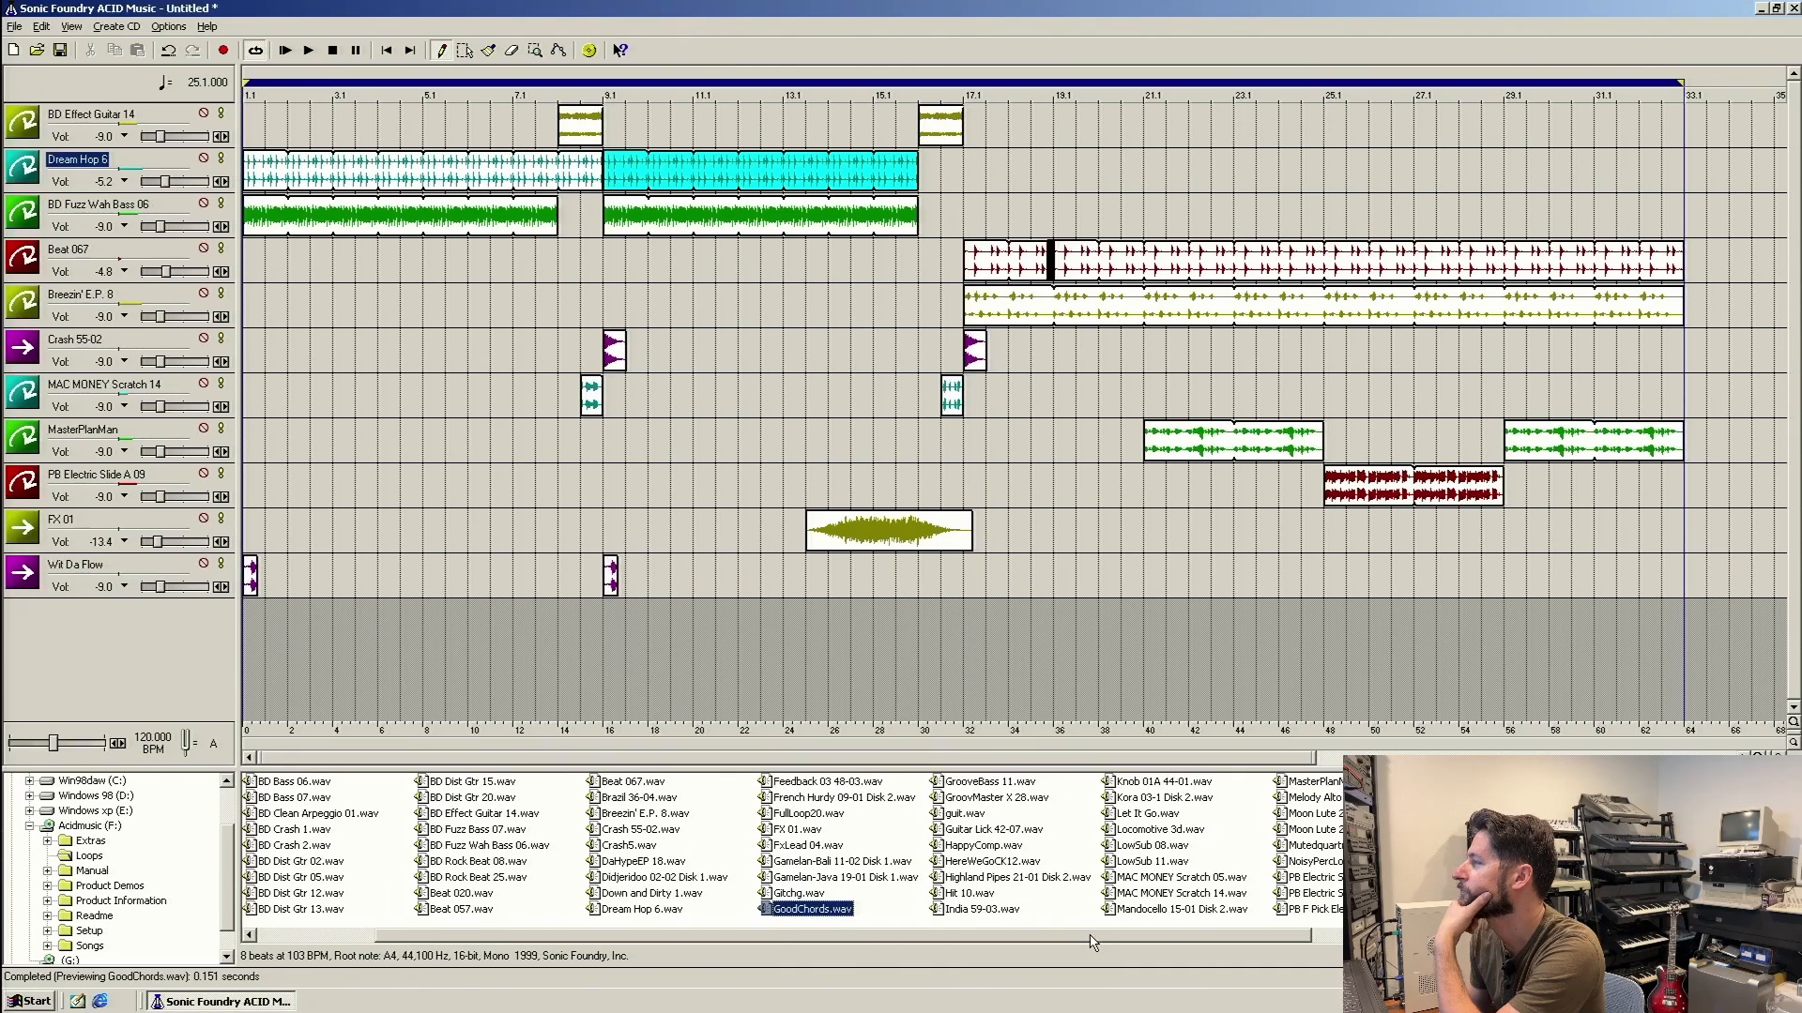
left_click_drag(1235, 757, 1563, 756)
left_click(1184, 847)
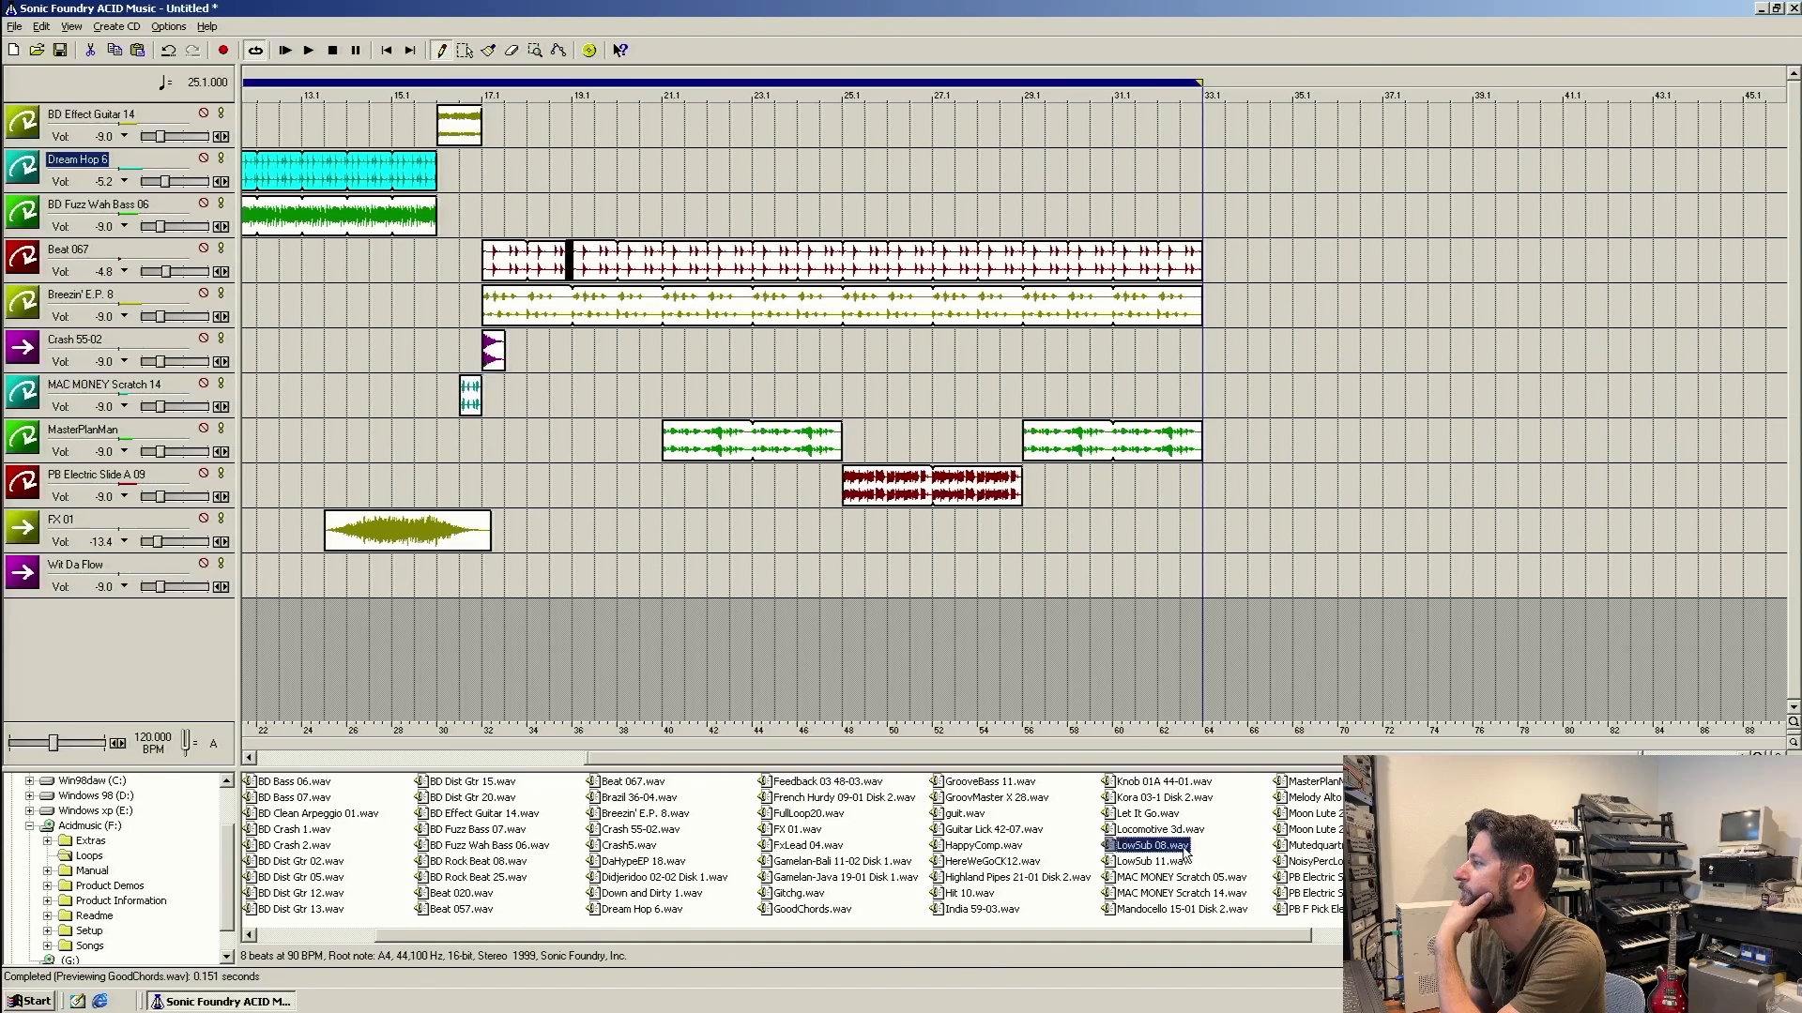
left_click_drag(1032, 757, 697, 758)
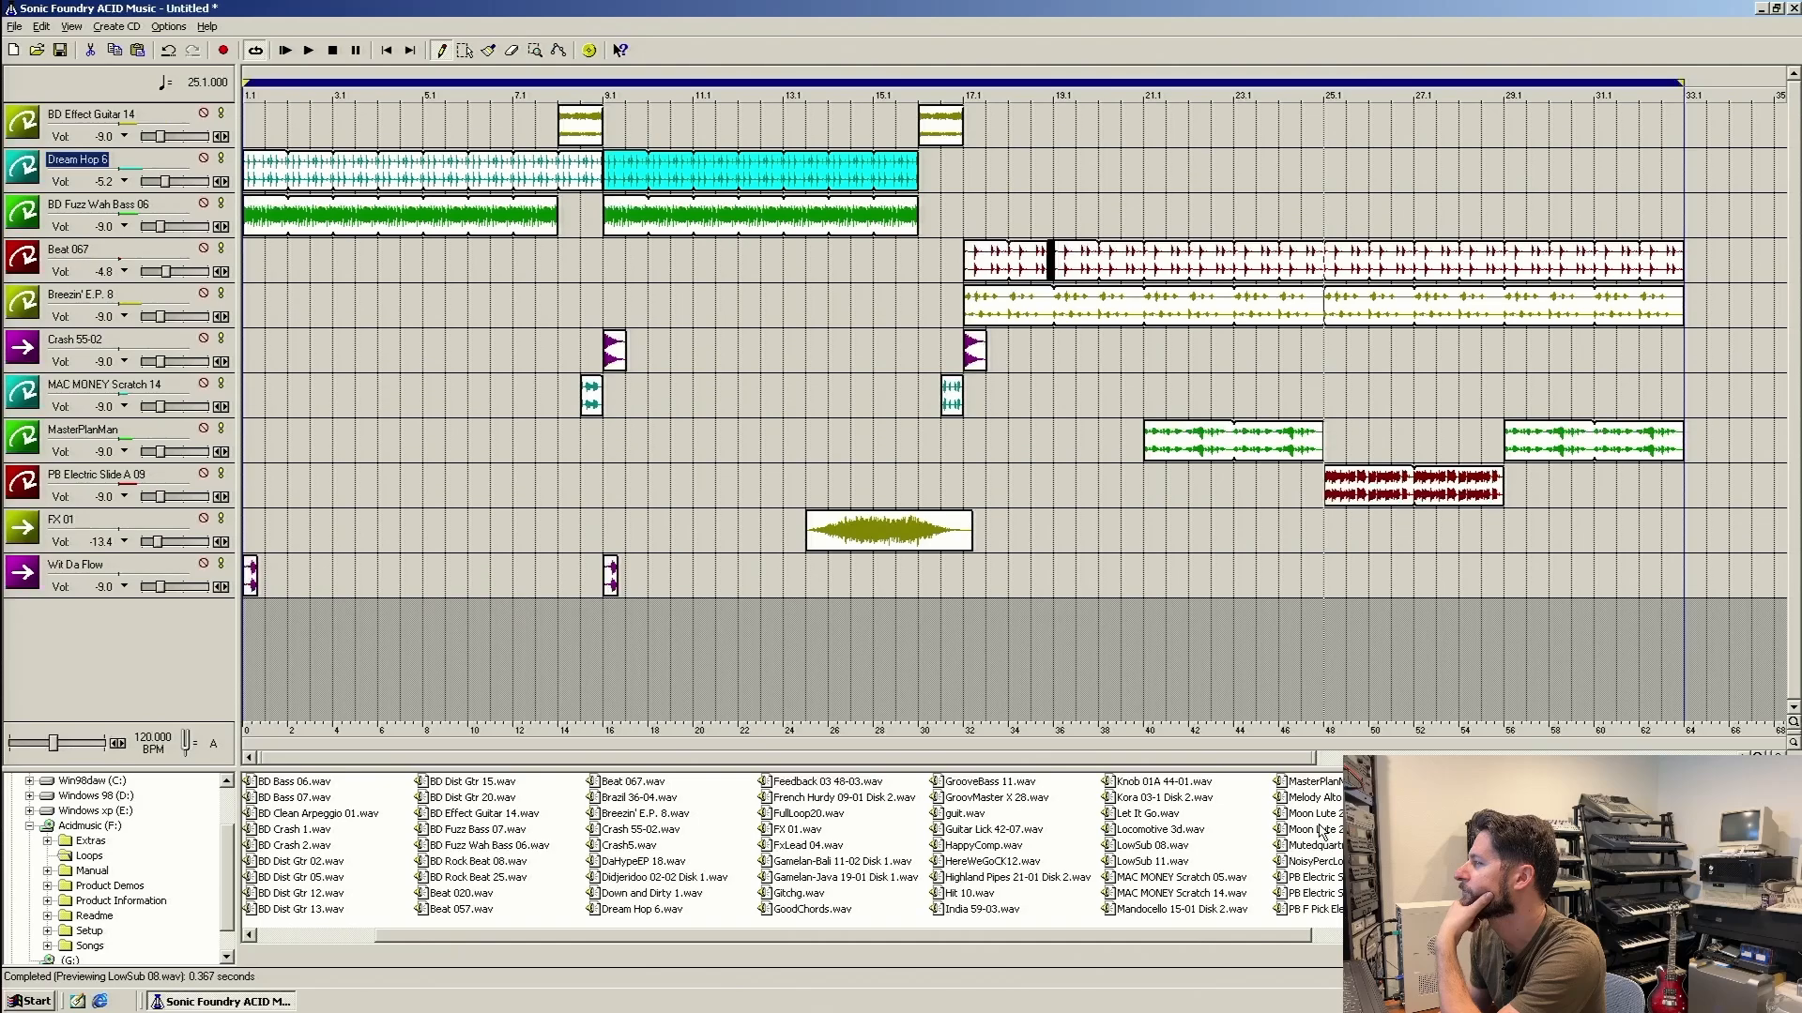
left_click(1151, 847)
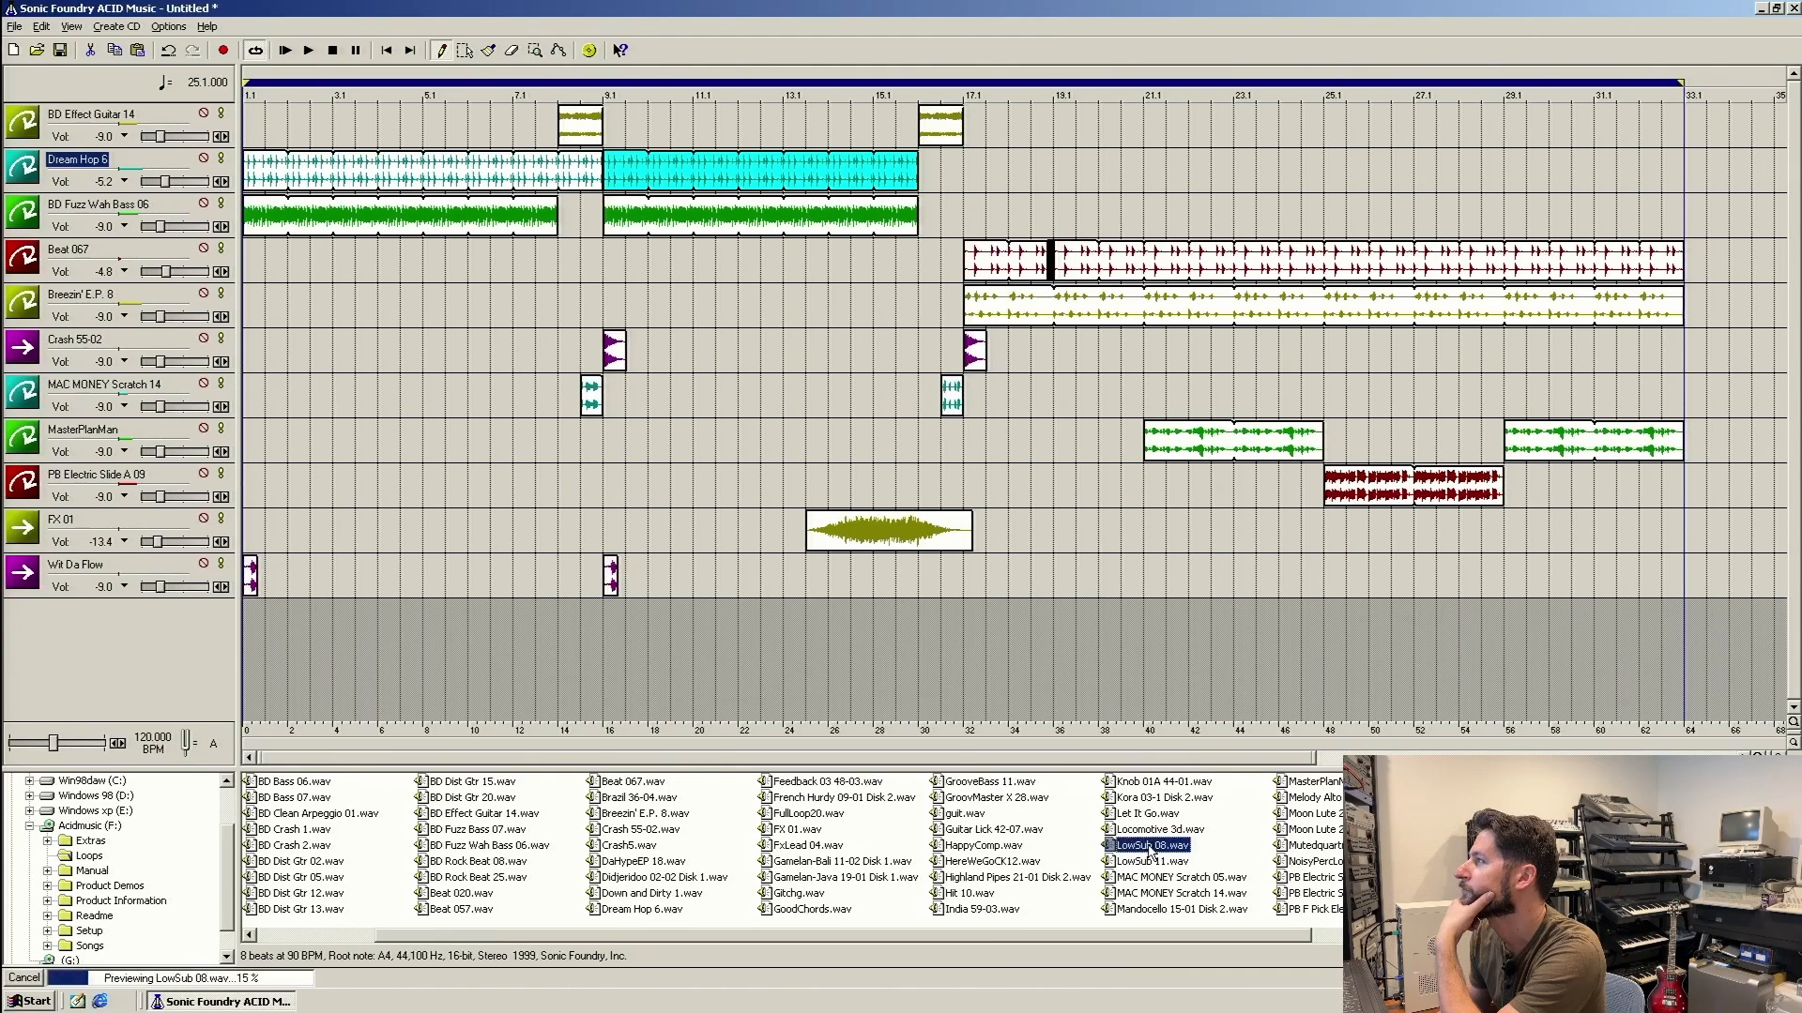
double_click(1150, 848)
Draw single LowSub 08 hits at bars 1, 5, 9 and 13, plus two back-to-back hits filling bar 16.
left_click(953, 625)
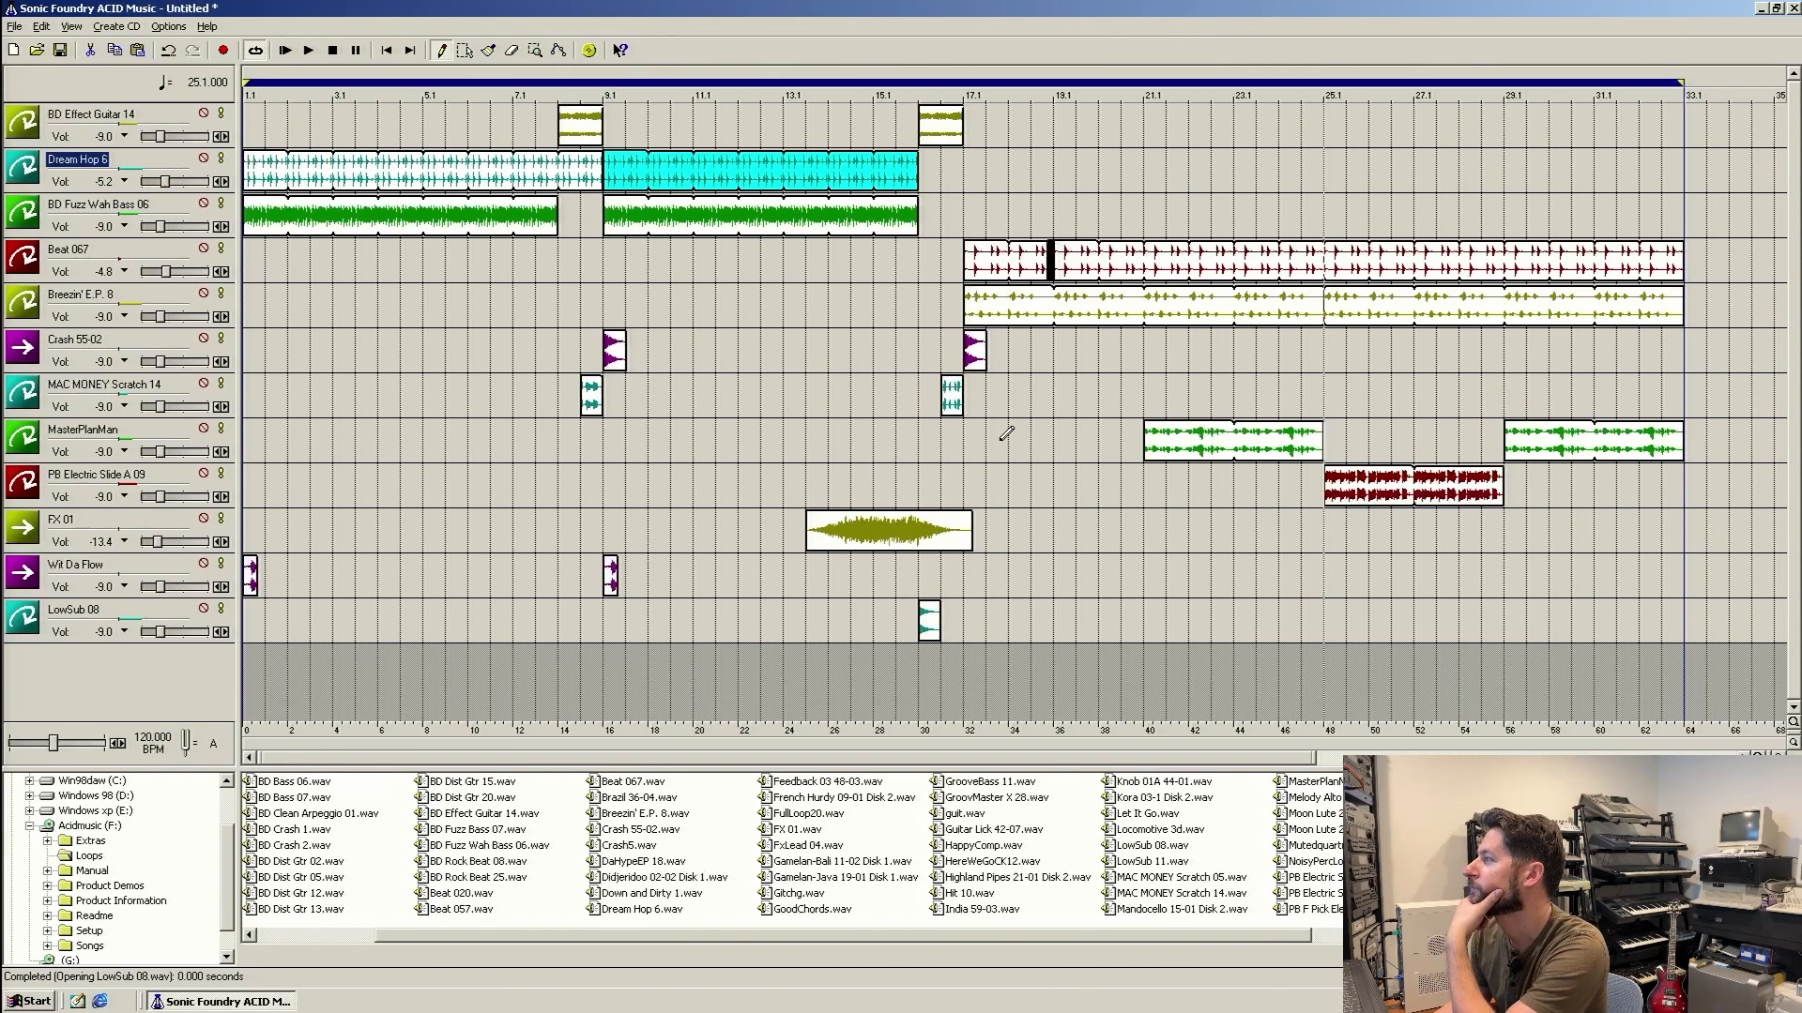
left_click(945, 623)
left_click(952, 624)
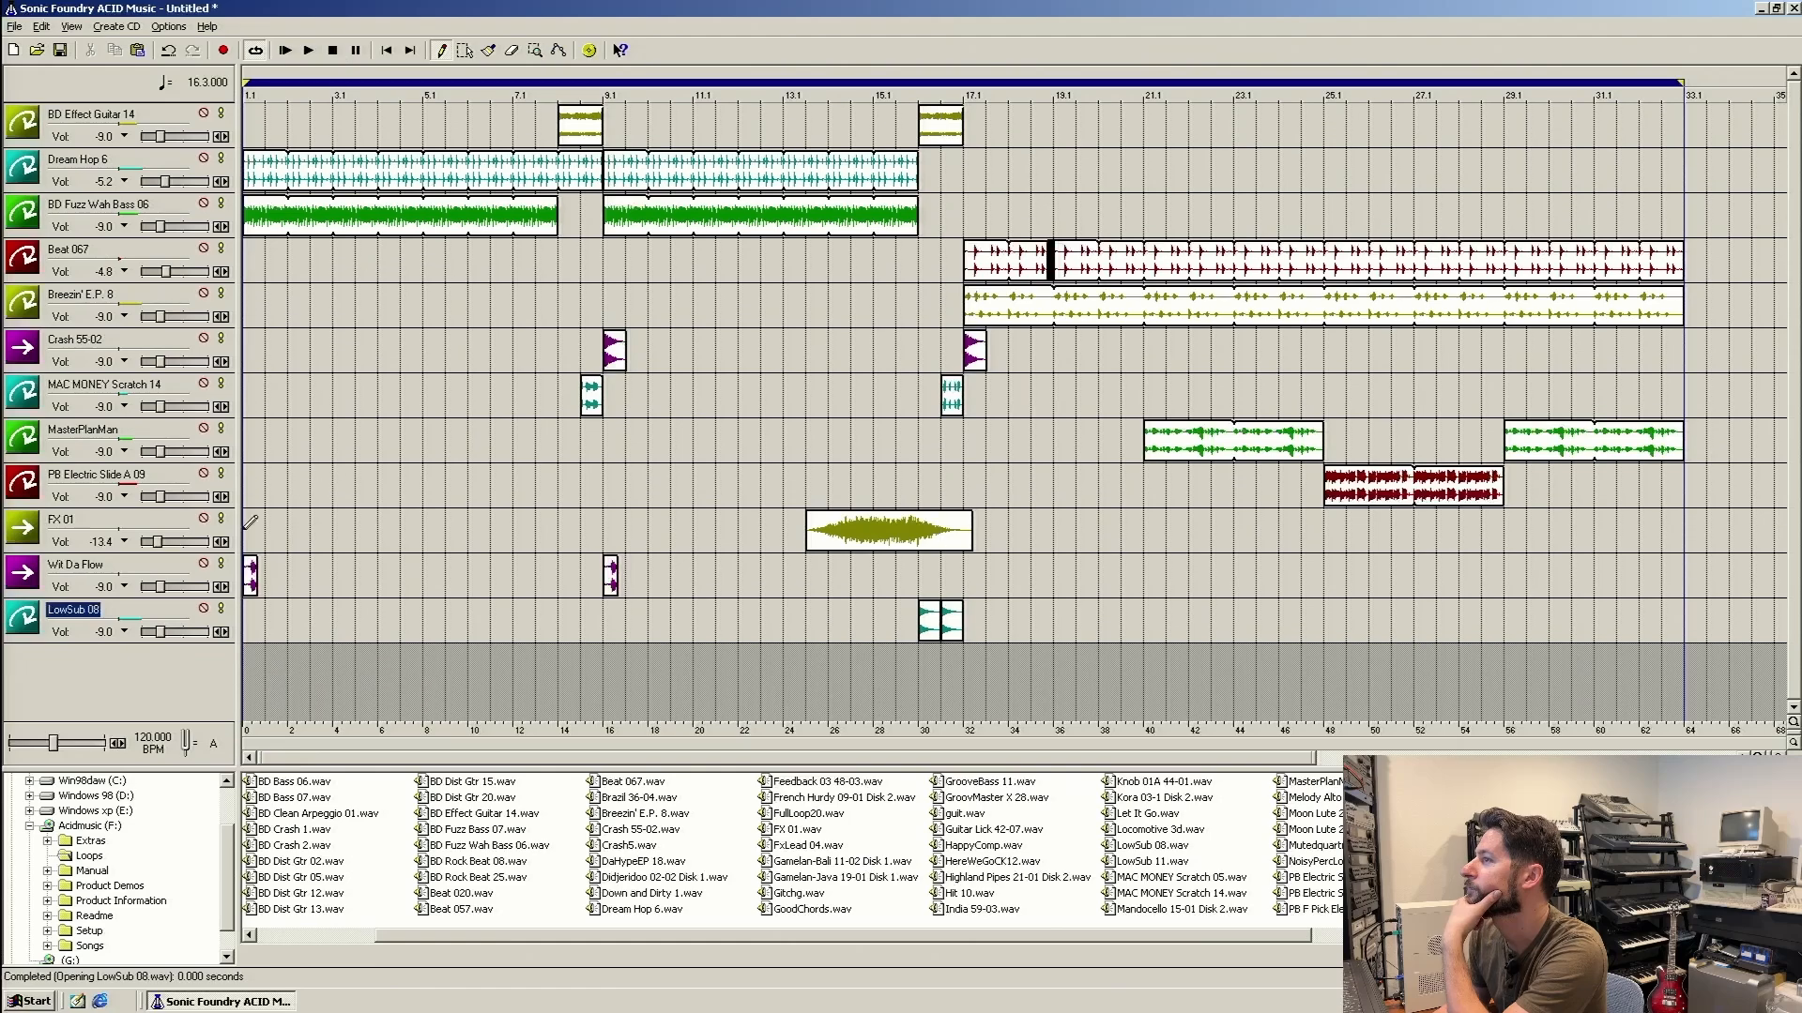
left_click(249, 621)
left_click(431, 606)
left_click(618, 622)
left_click(787, 625)
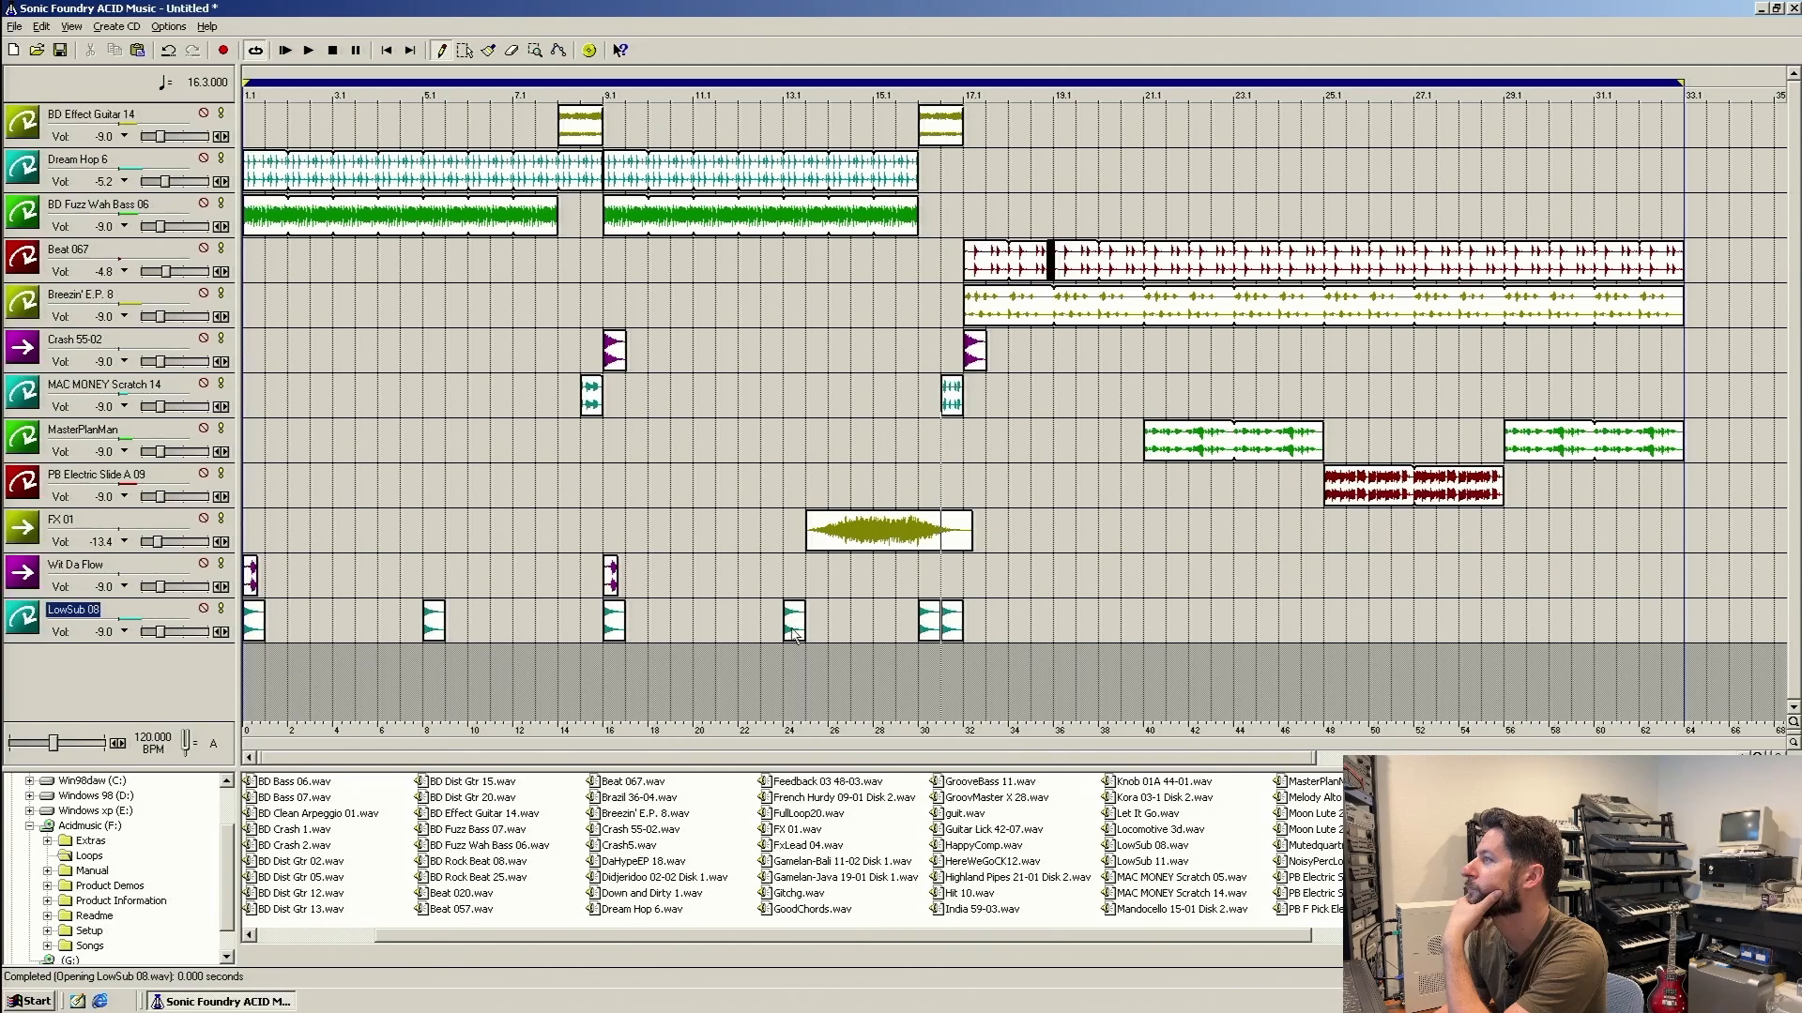
Play the song from the start, draw Crash 55-02 hits at bars 25 and 29 and lower that track's volume to -13.4.
left_click(285, 51)
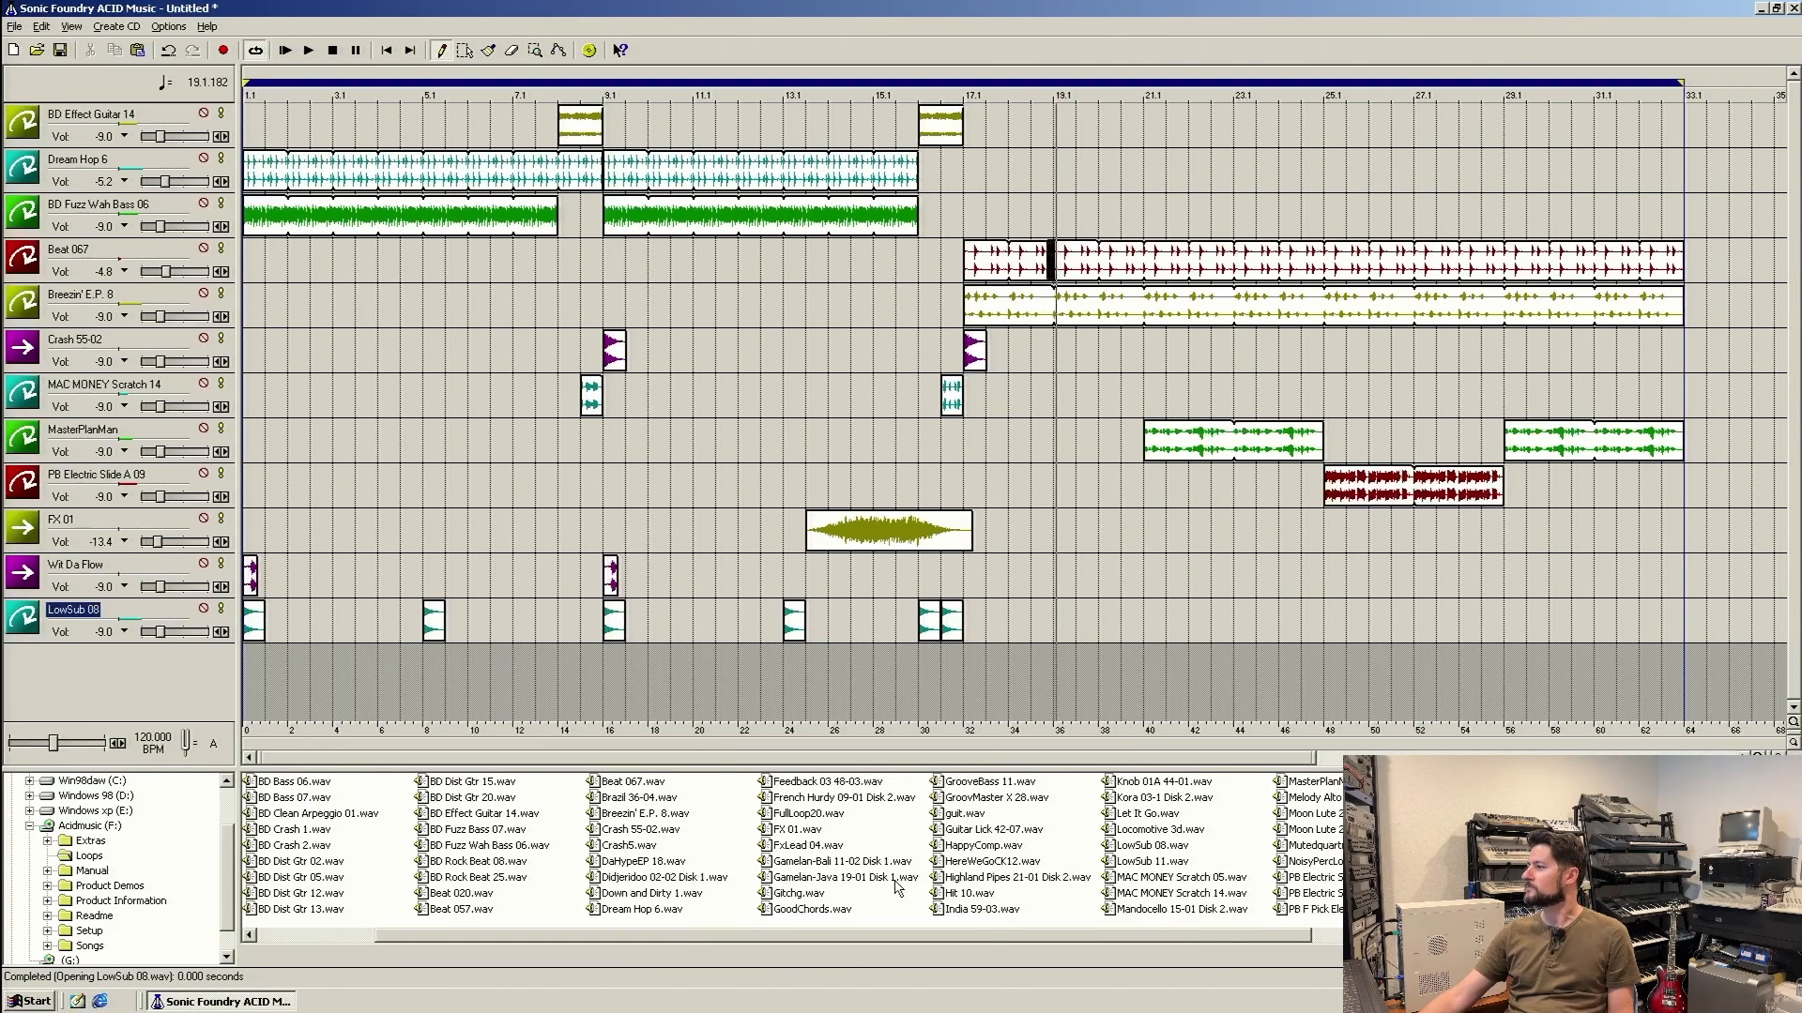
left_click_drag(1231, 943, 1348, 939)
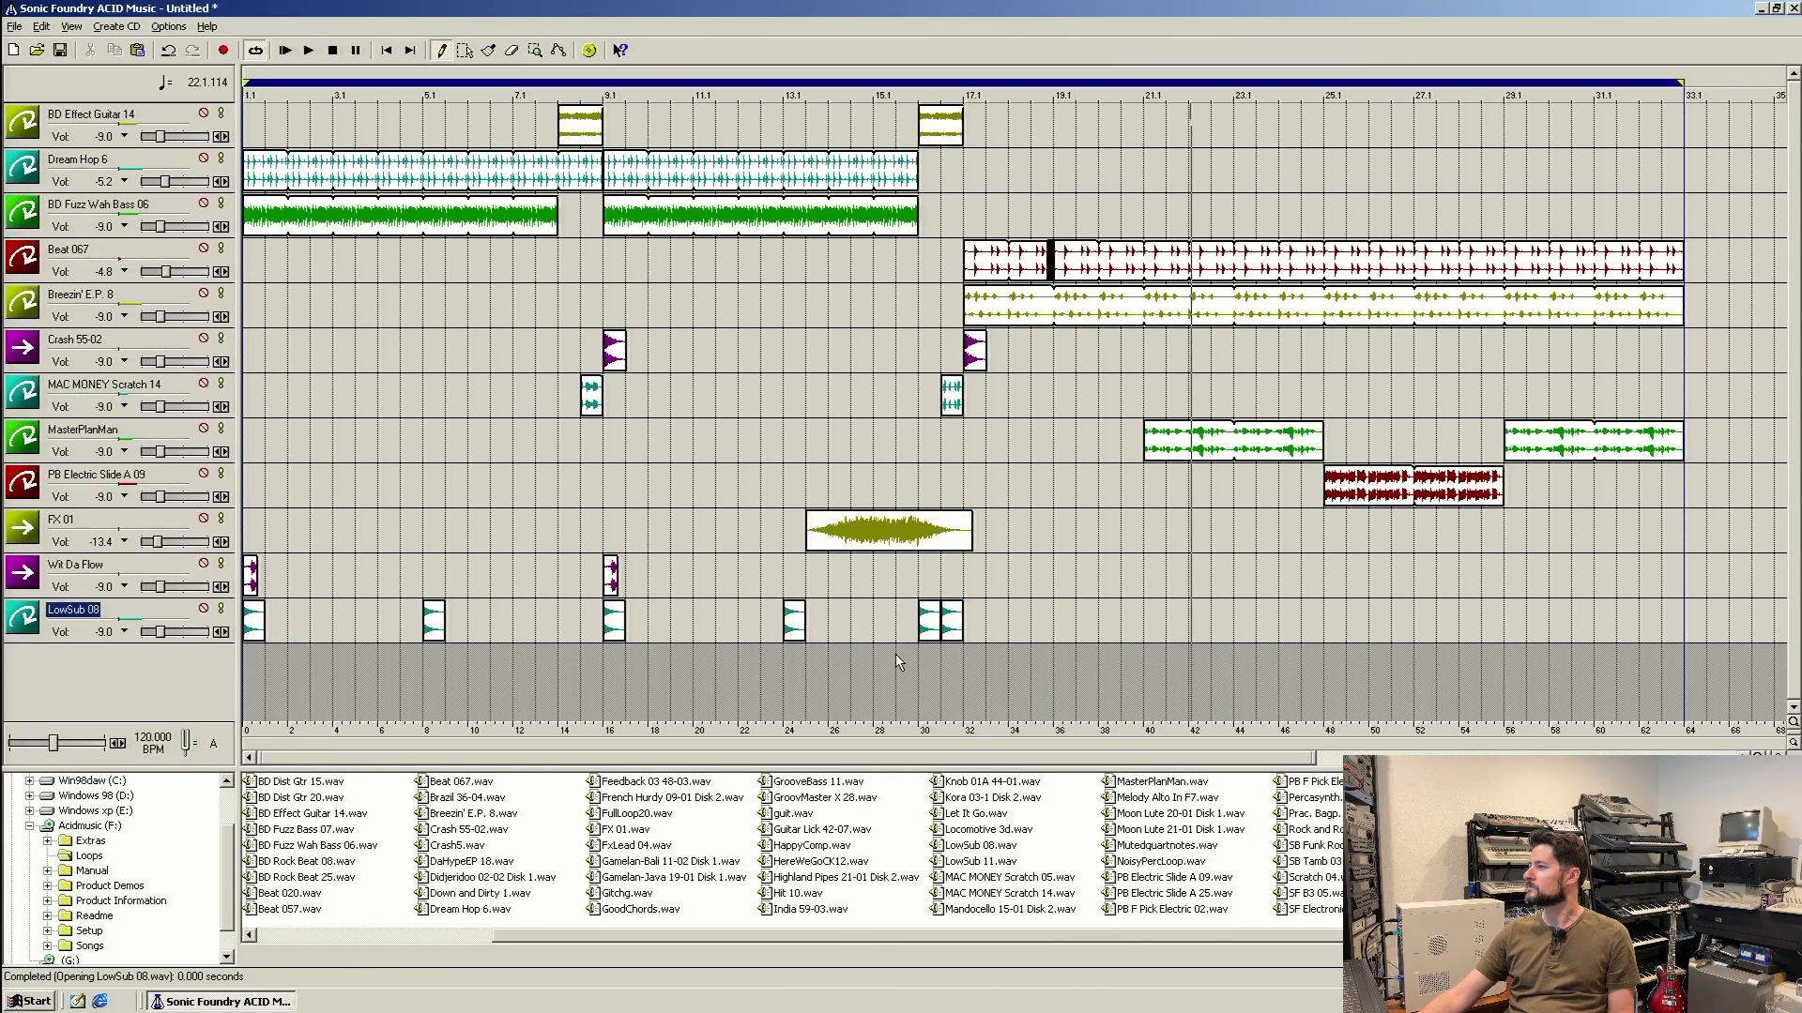
left_click(1339, 345)
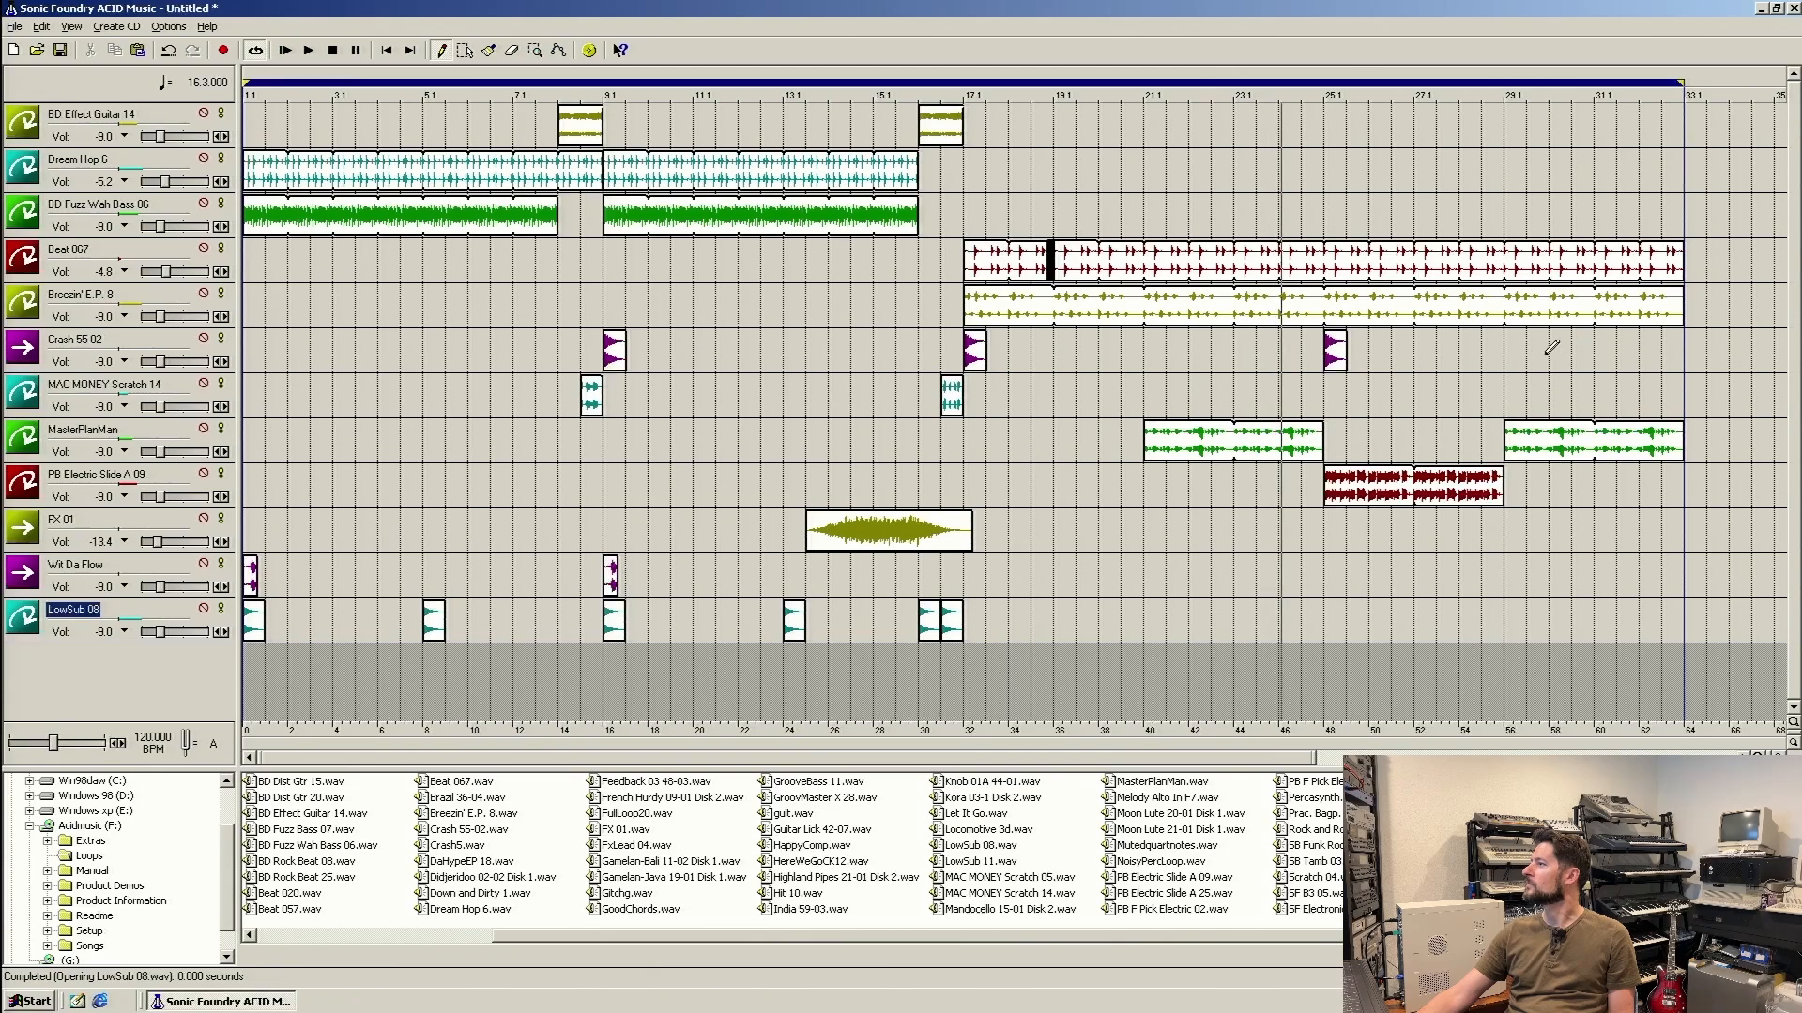
left_click(1515, 347)
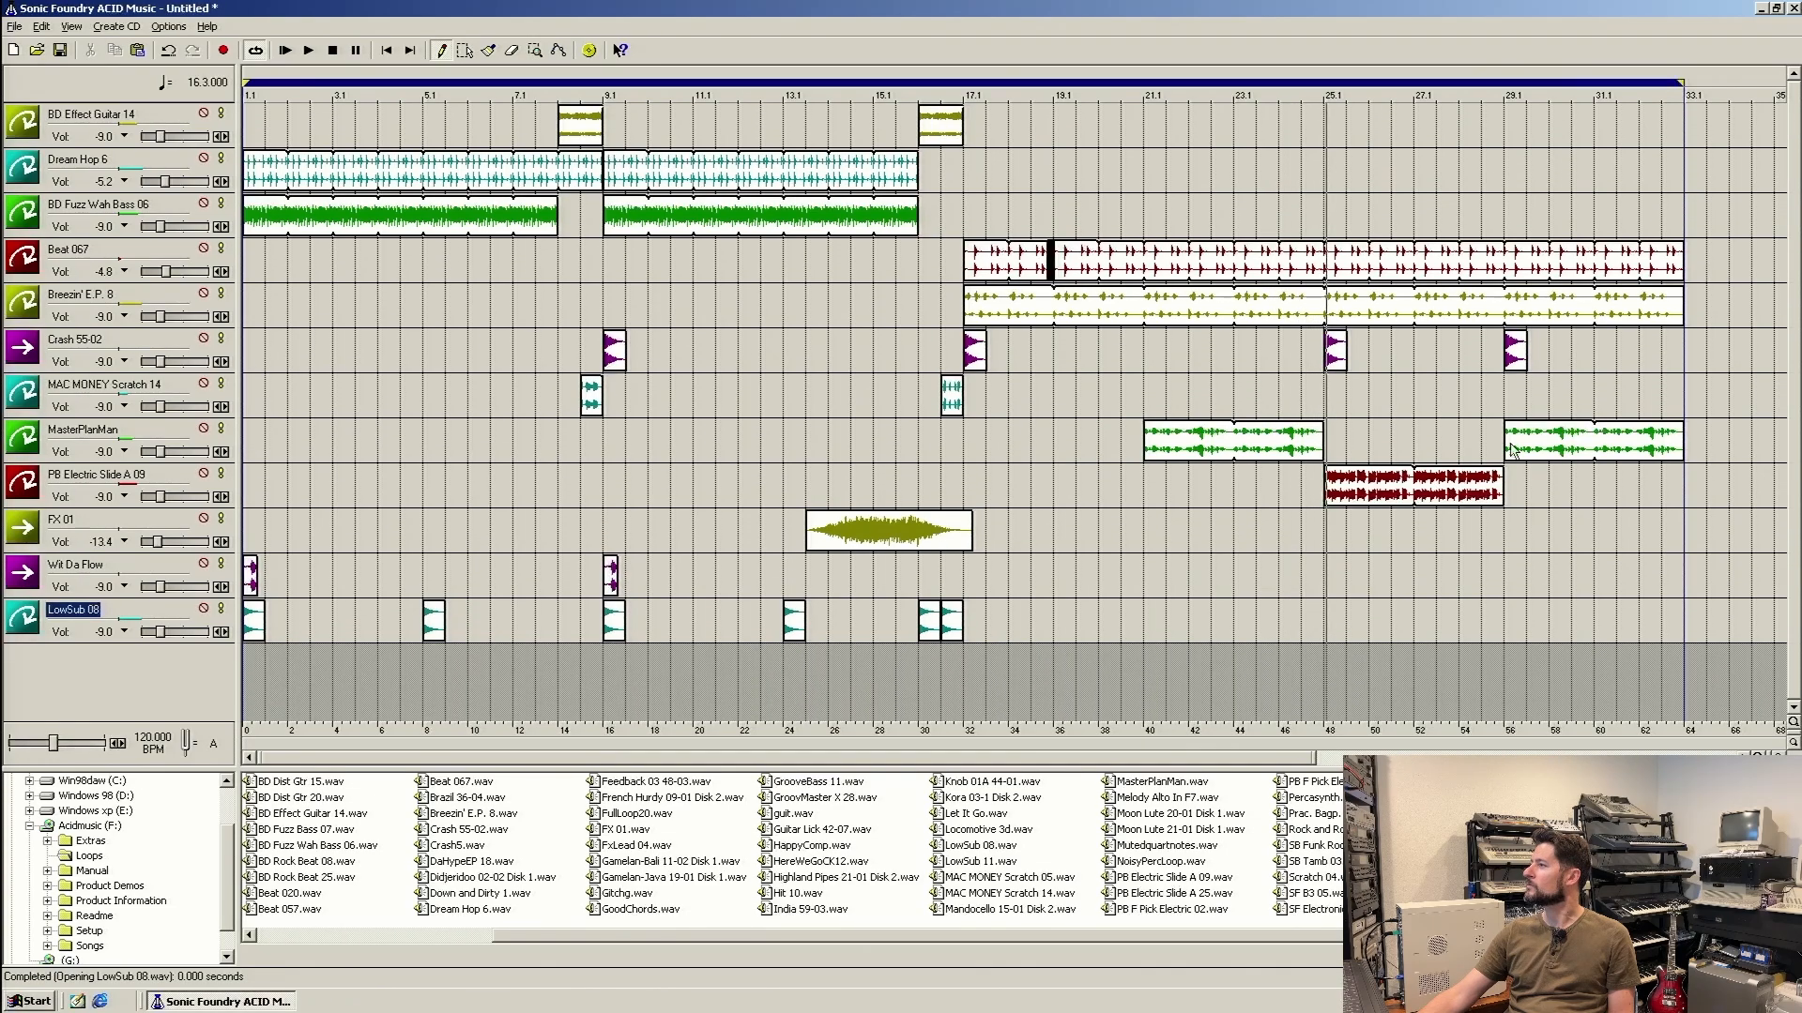
left_click_drag(160, 362, 157, 362)
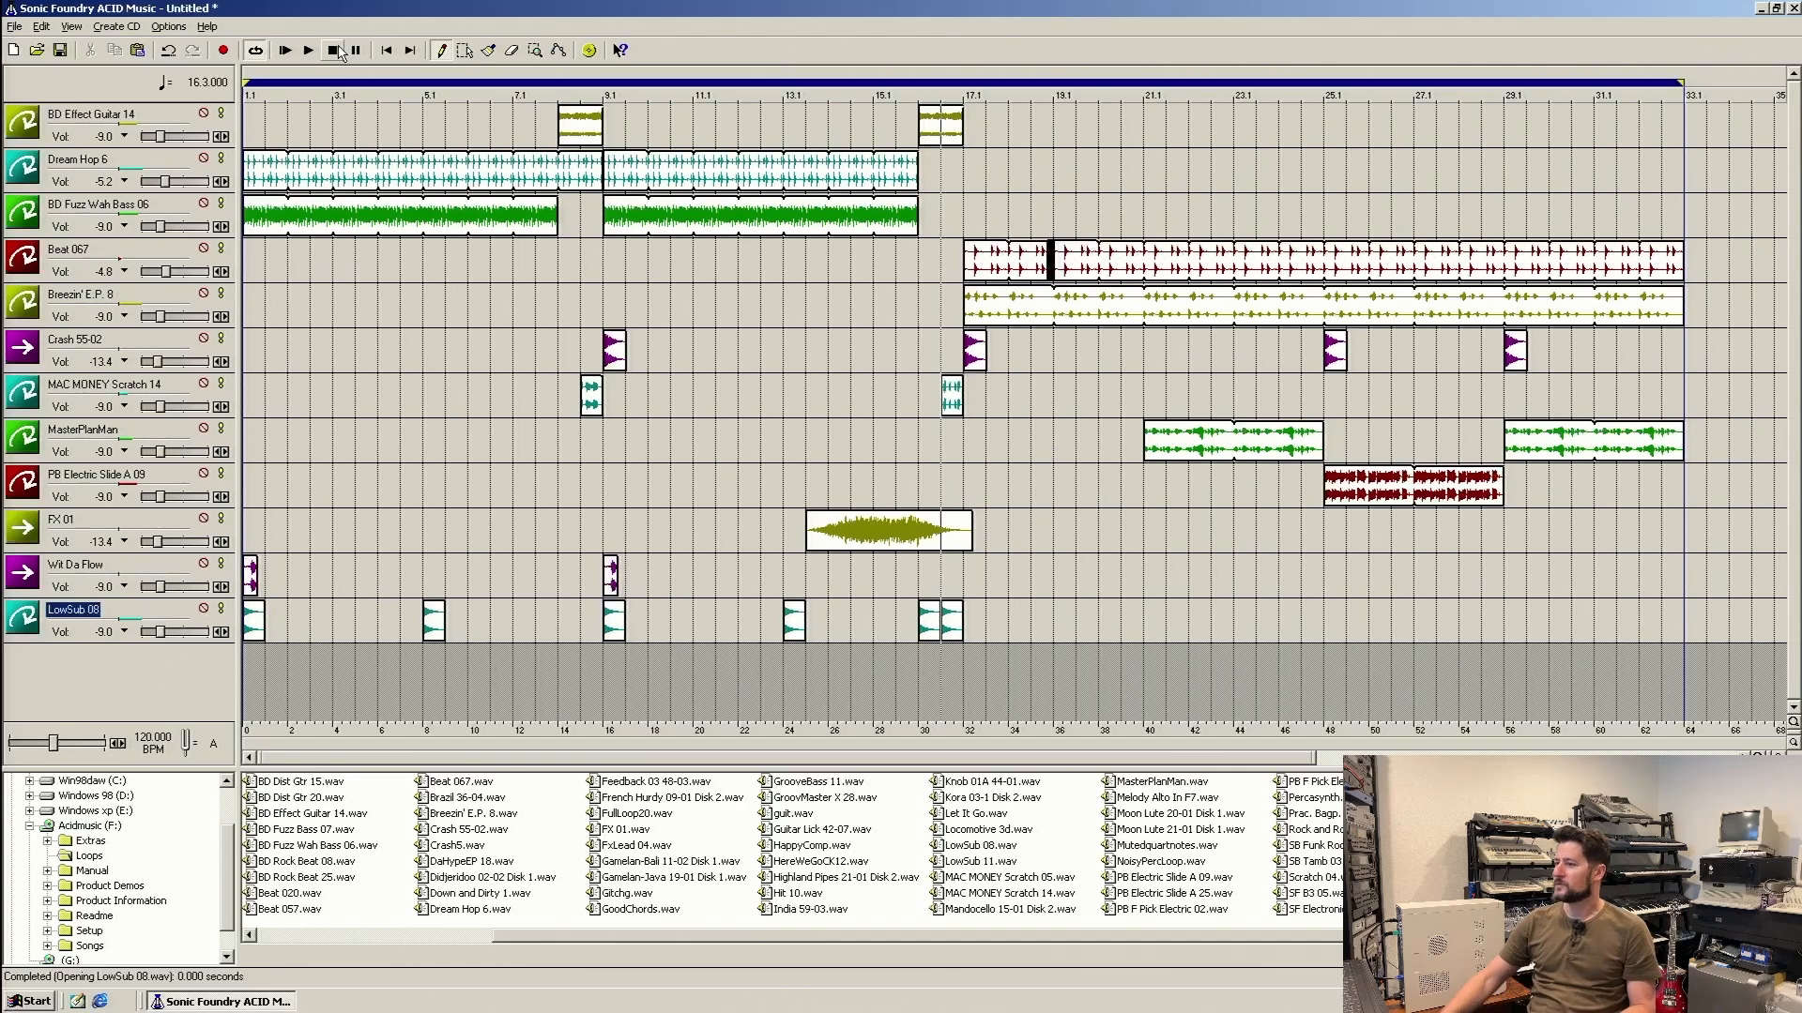
left_click(170, 28)
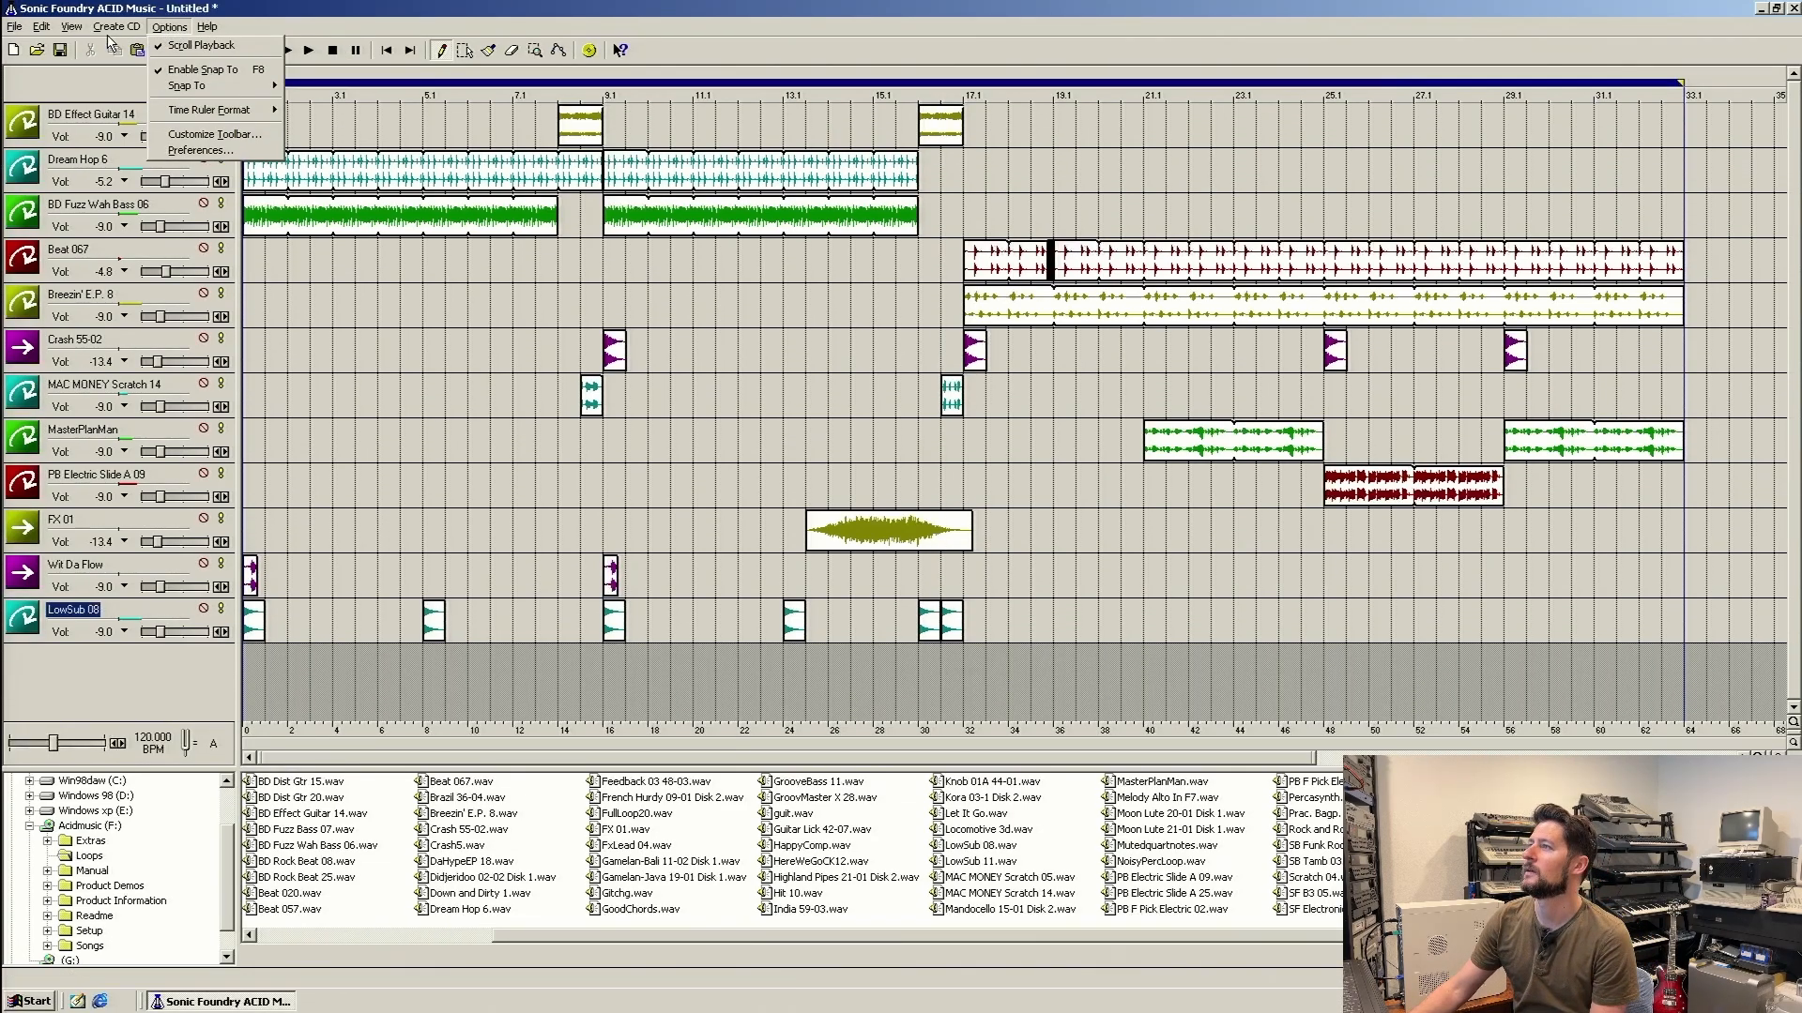
mouse_move(72, 31)
mouse_move(17, 31)
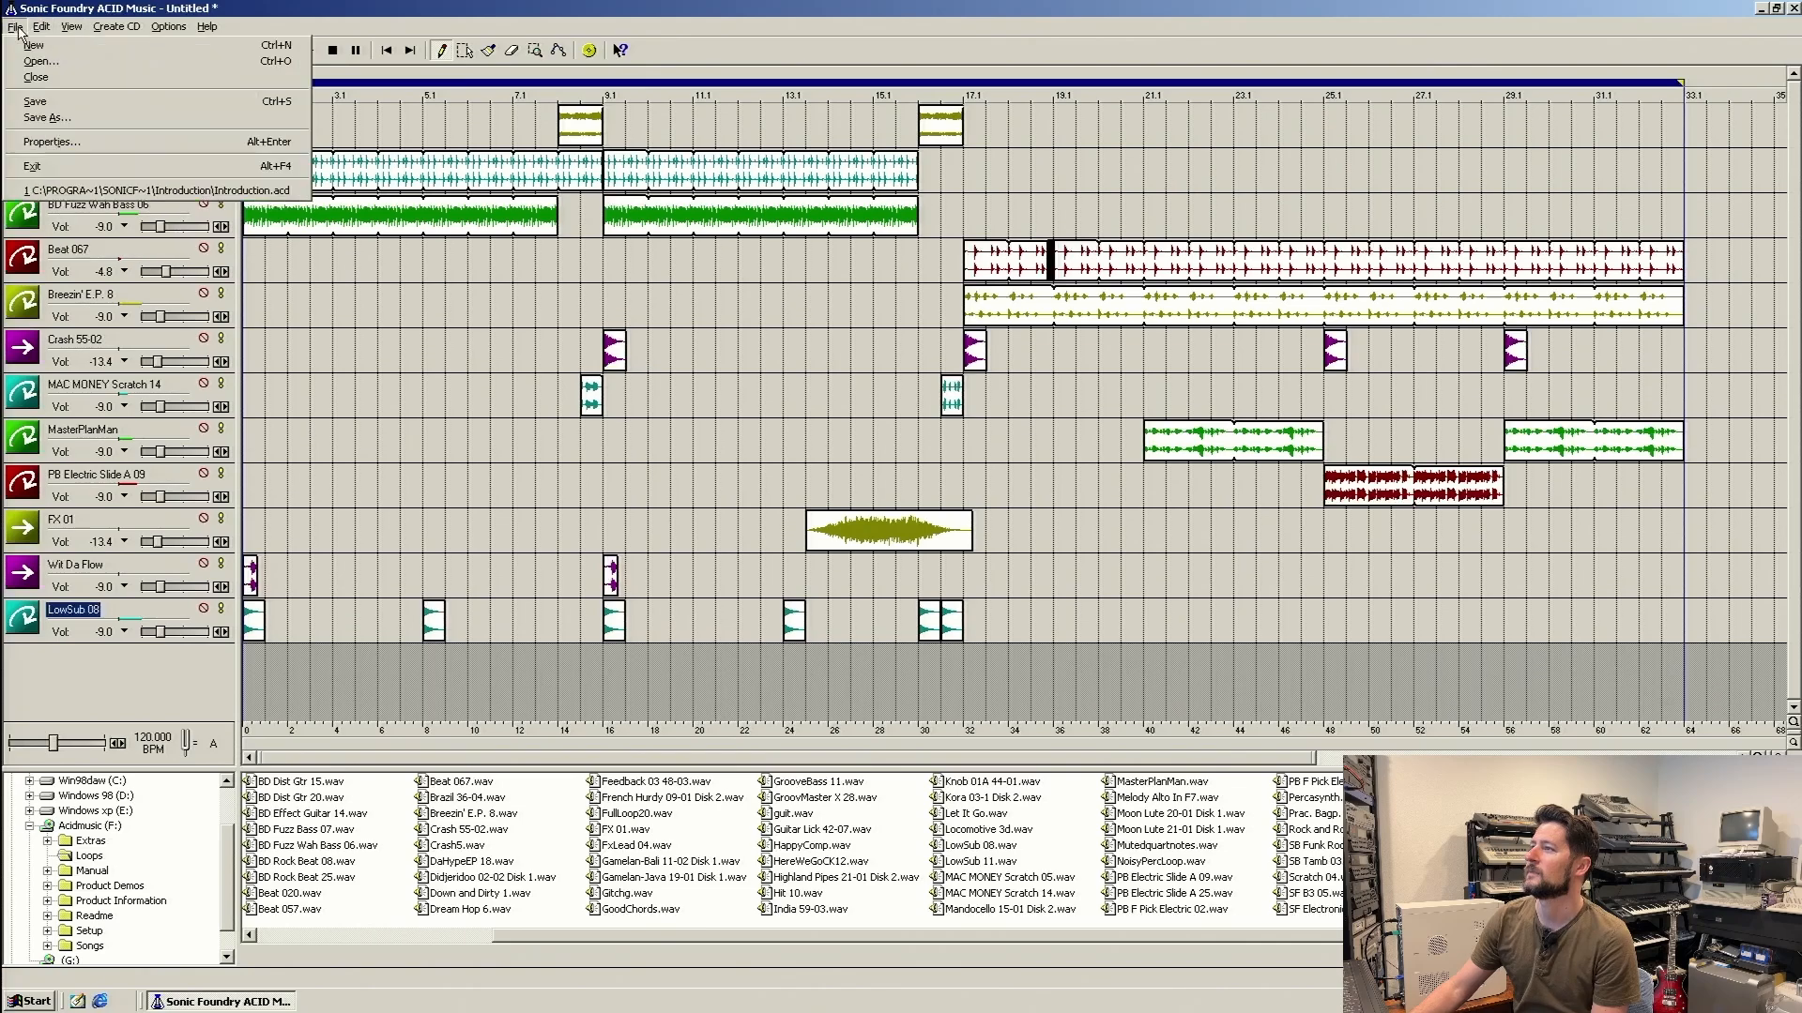
left_click(289, 12)
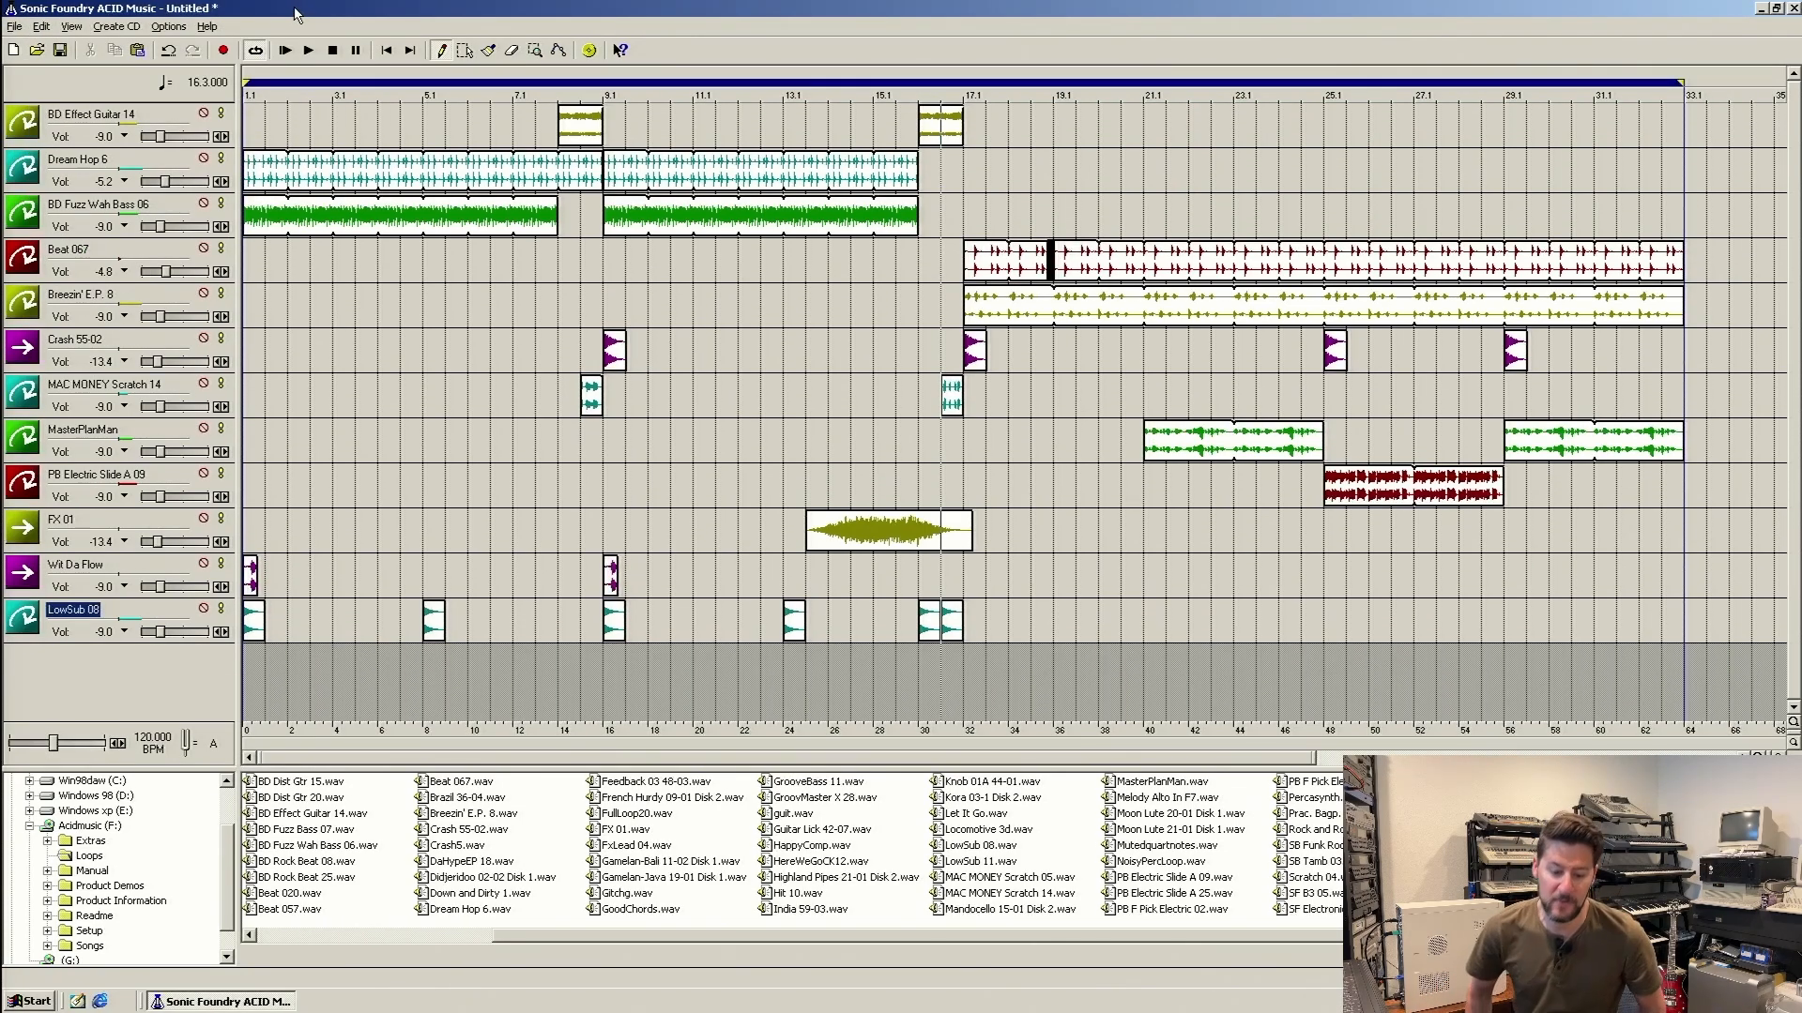